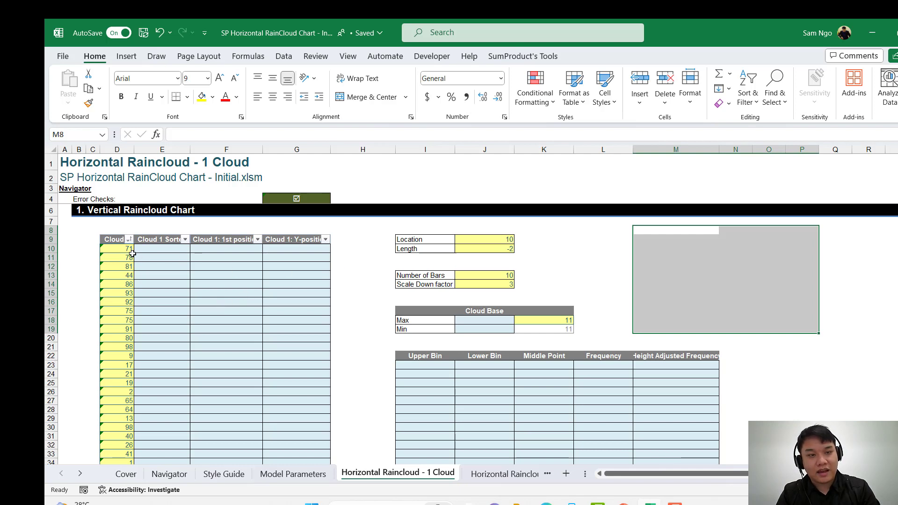
pyautogui.click(328, 248)
pyautogui.moveTo(327, 249); pyautogui.dragTo(318, 322)
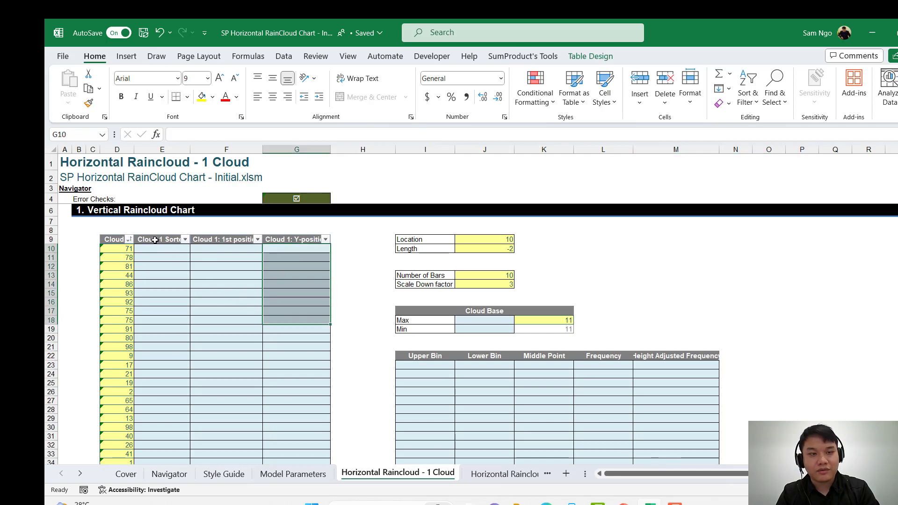
pyautogui.click(116, 250)
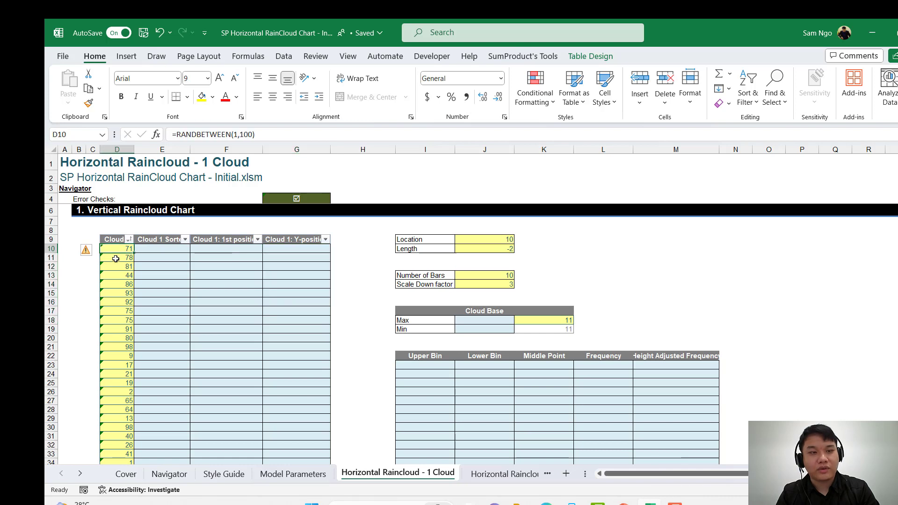
pyautogui.moveTo(116, 259); pyautogui.dragTo(106, 327)
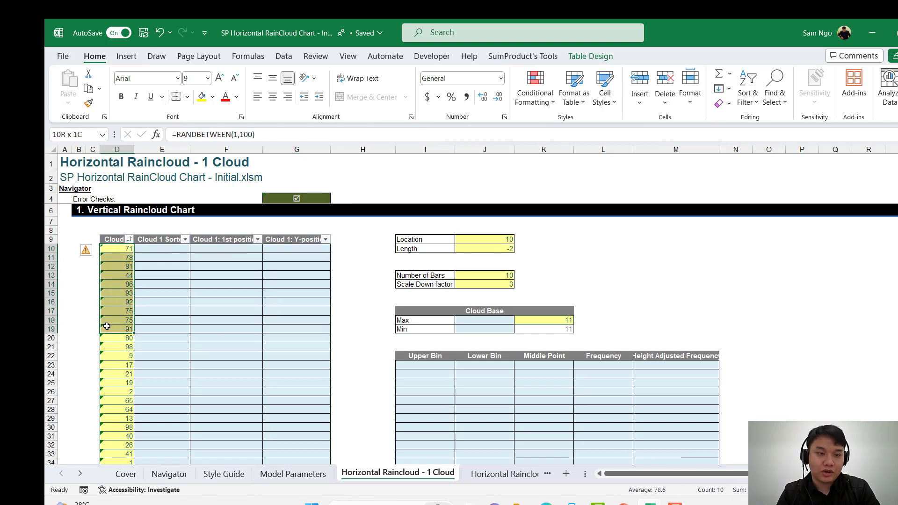
pyautogui.click(157, 251)
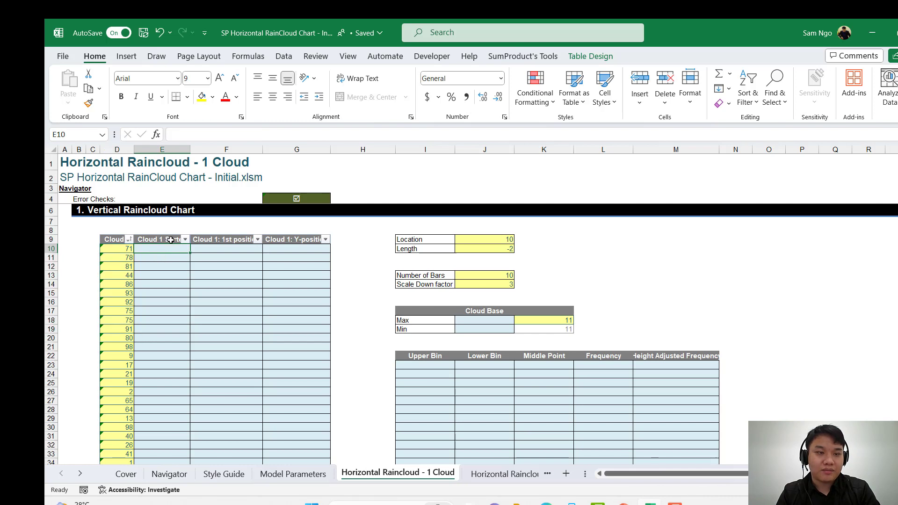
# Step: Try to sort the Cloud 1 column of random values from smallest to largest
pyautogui.click(129, 240)
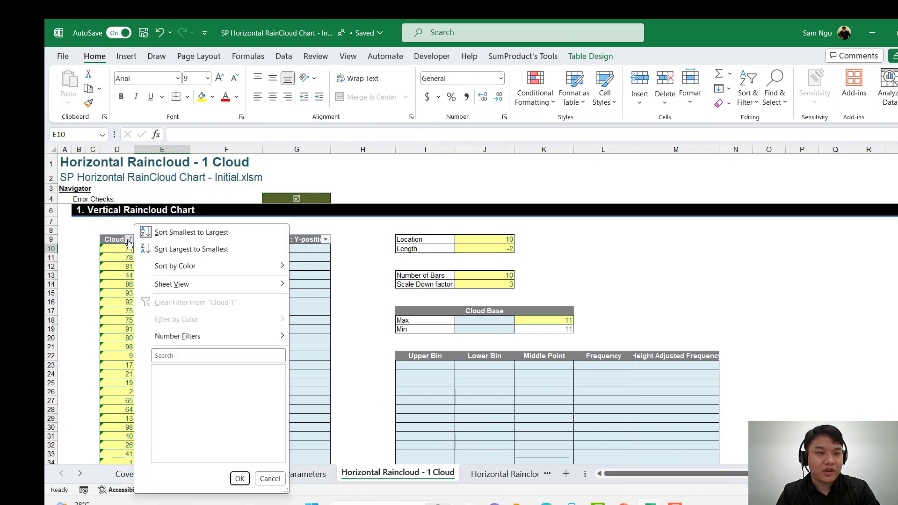
pyautogui.press('Escape')
pyautogui.moveTo(113, 249); pyautogui.dragTo(112, 280)
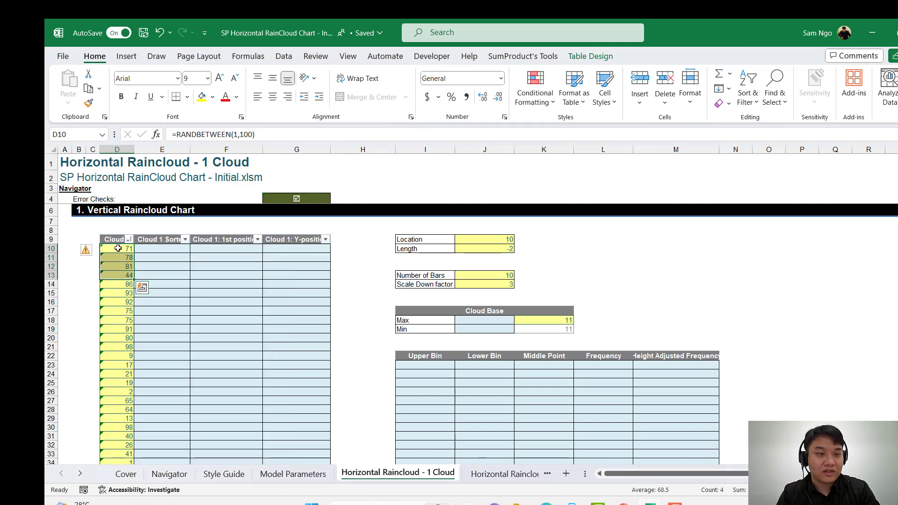
pyautogui.click(129, 240)
pyautogui.click(173, 236)
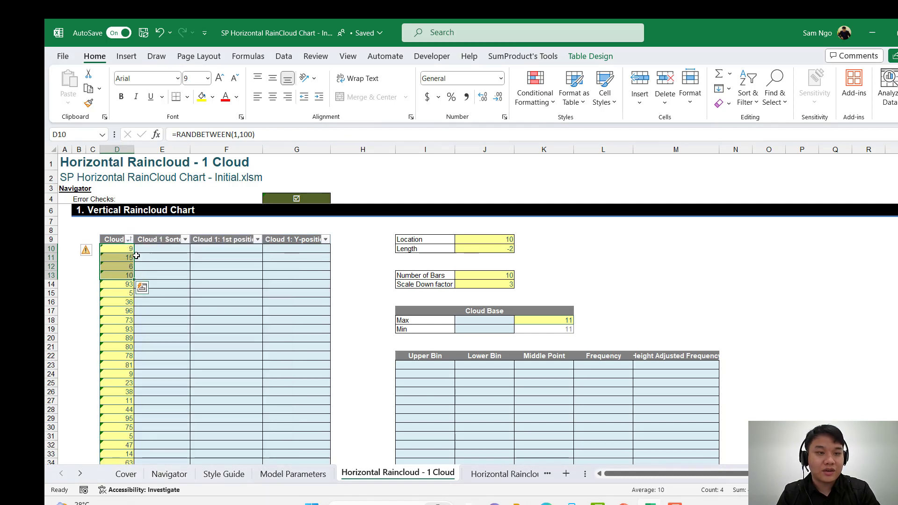
# Step: Enter =SORT(Cloud[Cloud 1]) in cell B10, beside the table, to list the Cloud 1 values in ascending order
pyautogui.click(79, 248)
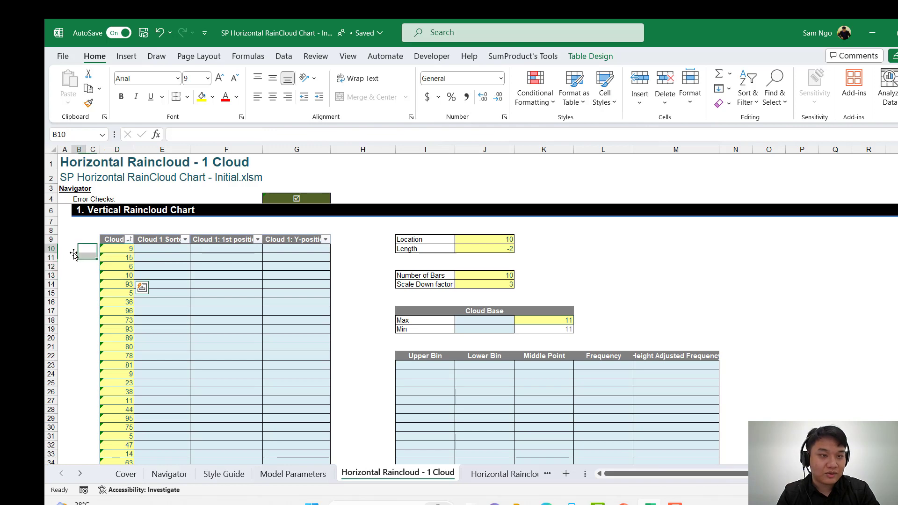
pyautogui.write('=SORT')
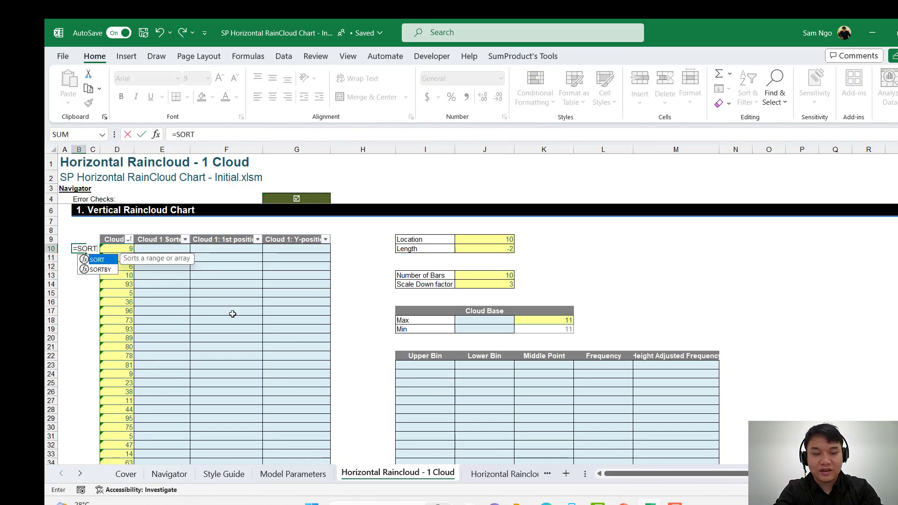
pyautogui.write('(Cloud[Cloud 1]')
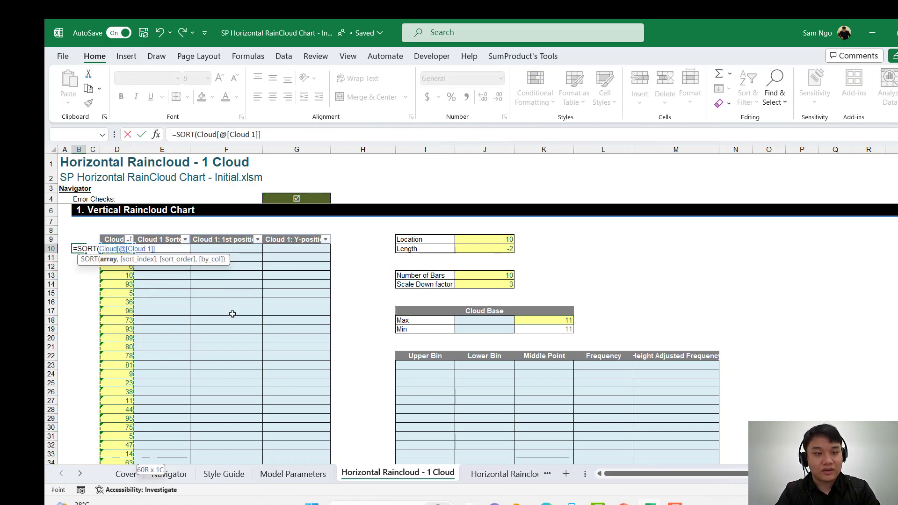
pyautogui.scroll(-7, 233, 314)
pyautogui.press('Return')
pyautogui.scroll(7, 233, 313)
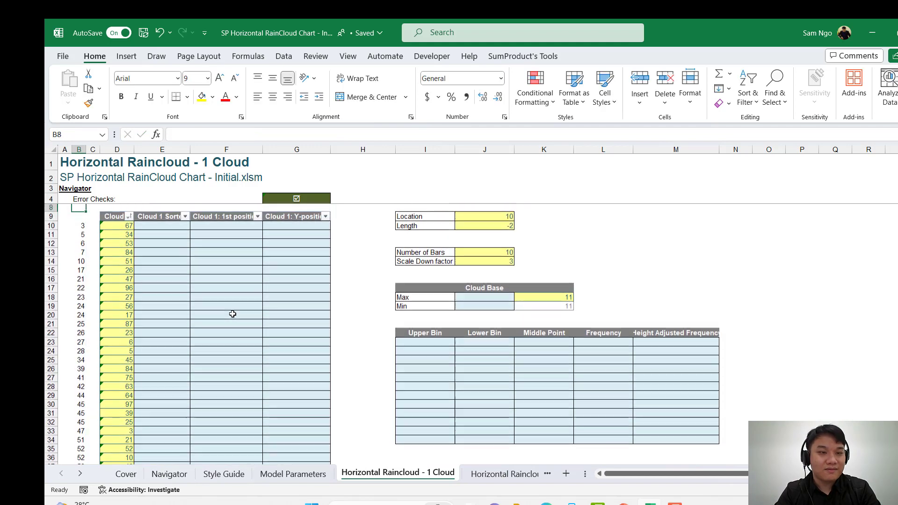
# Step: Fill the Cloud 1 Sorted column with the formula =@$B$10#, entered in cell E10
pyautogui.press('Up')
pyautogui.press('Right')
pyautogui.press('Right')
pyautogui.press('Right')
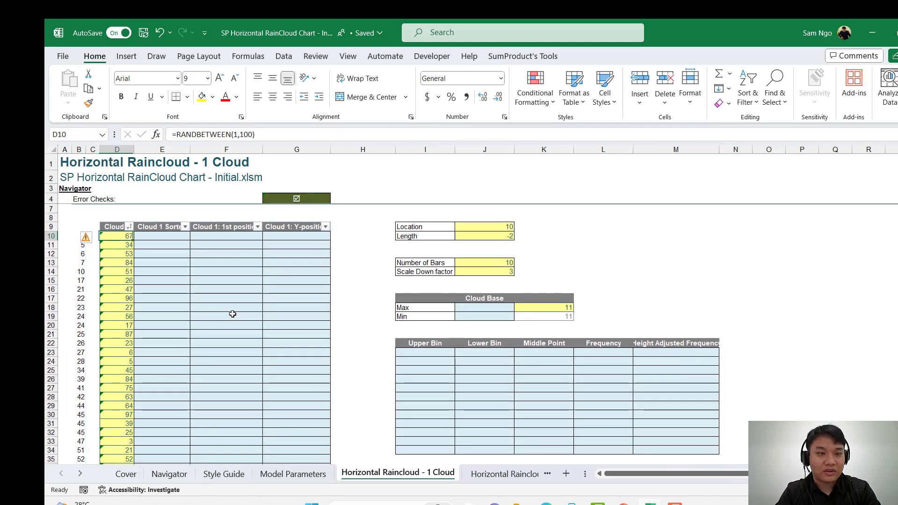
pyautogui.write('=')
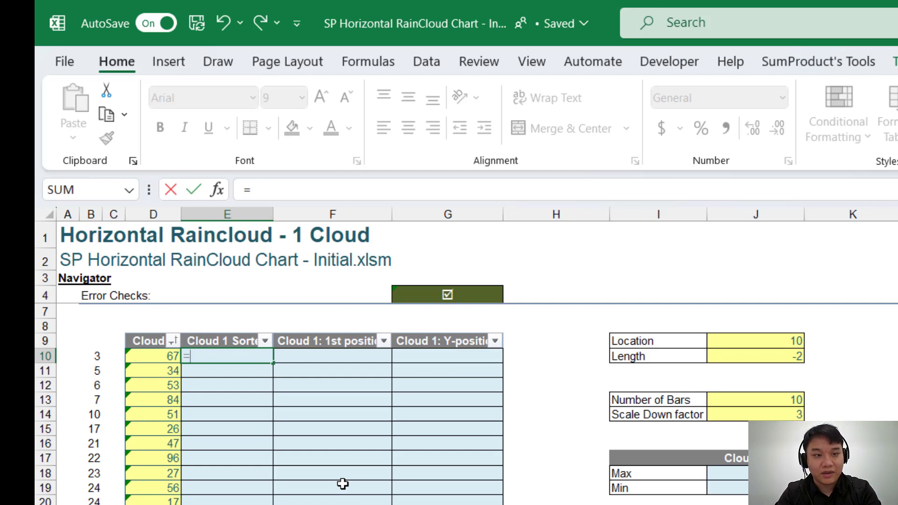
pyautogui.write('@')
pyautogui.press('Left')
pyautogui.press('Left')
pyautogui.press('Left')
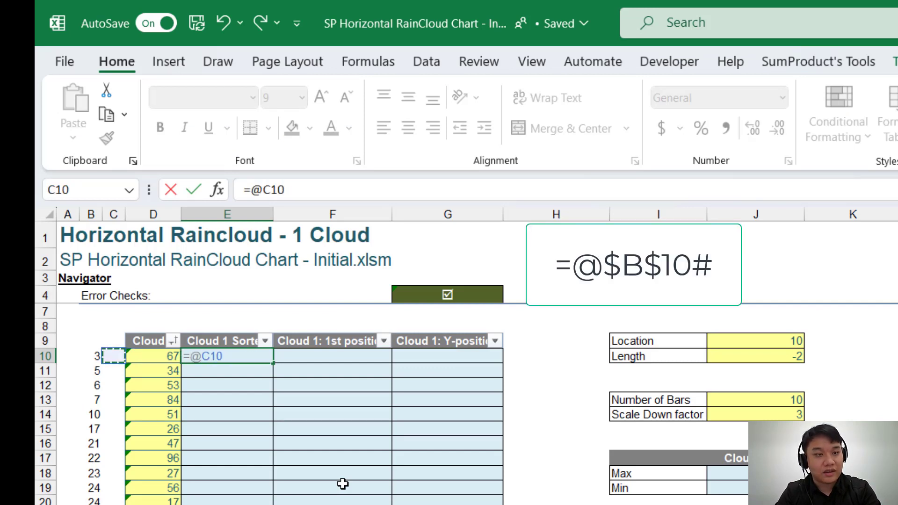
pyautogui.hotkey('ctrl', 'shift', 'Down')
pyautogui.write('##')
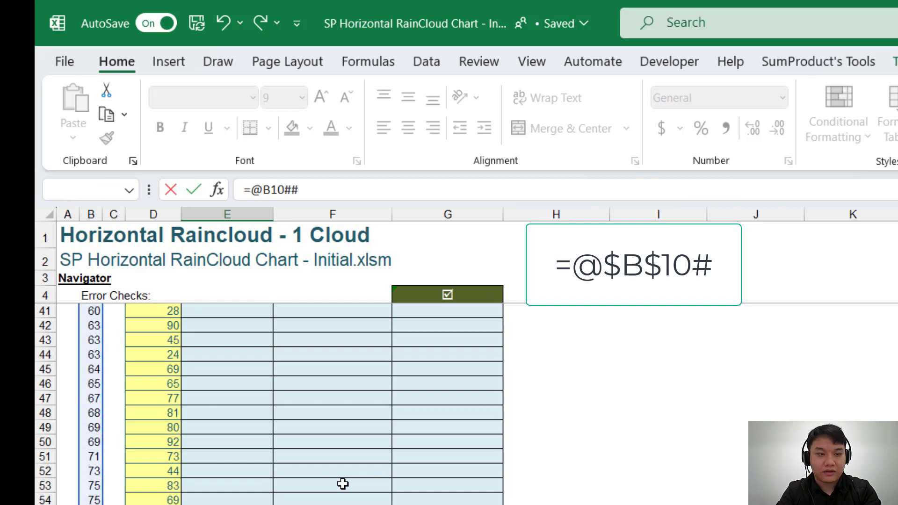
pyautogui.press('BackSpace')
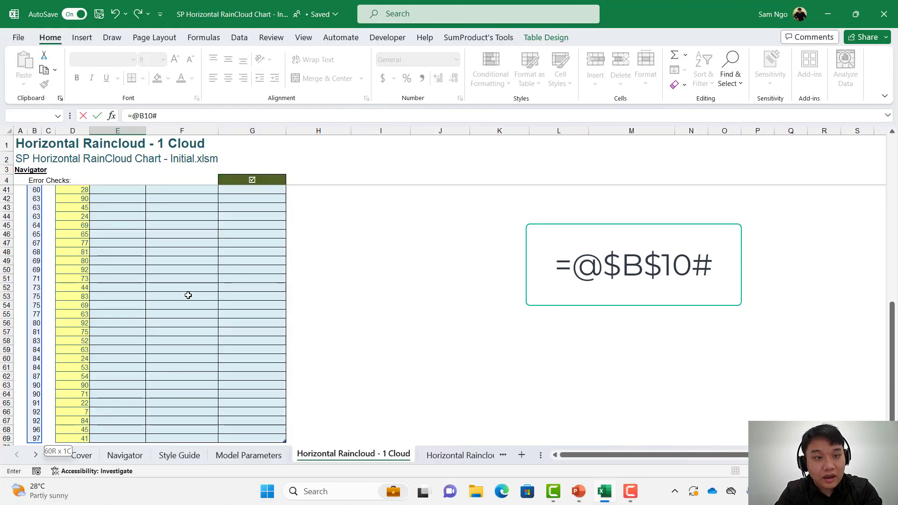
pyautogui.press('F4')
pyautogui.press('Return')
pyautogui.press('Up')
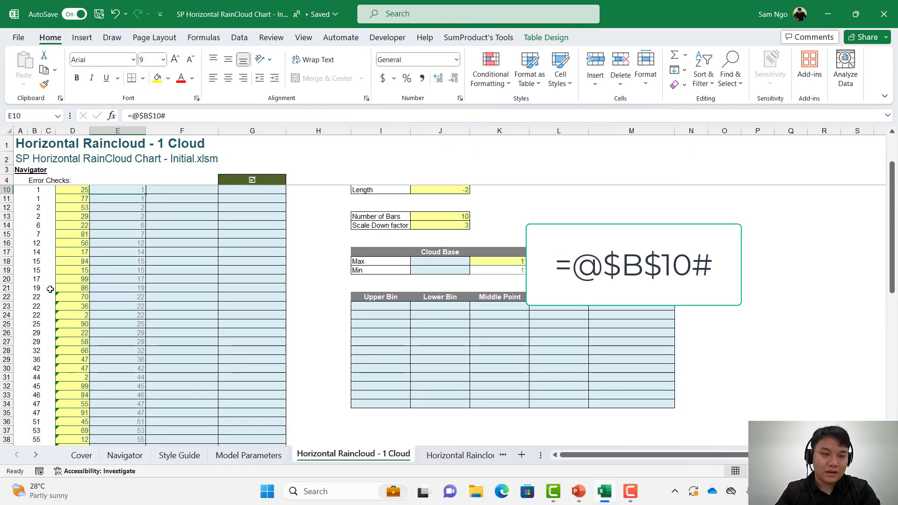
# Step: Examine the values and formulas in the Cloud 1 Sorted column row by row against the Cloud 1: 1st position column
pyautogui.scroll(2, 80, 298)
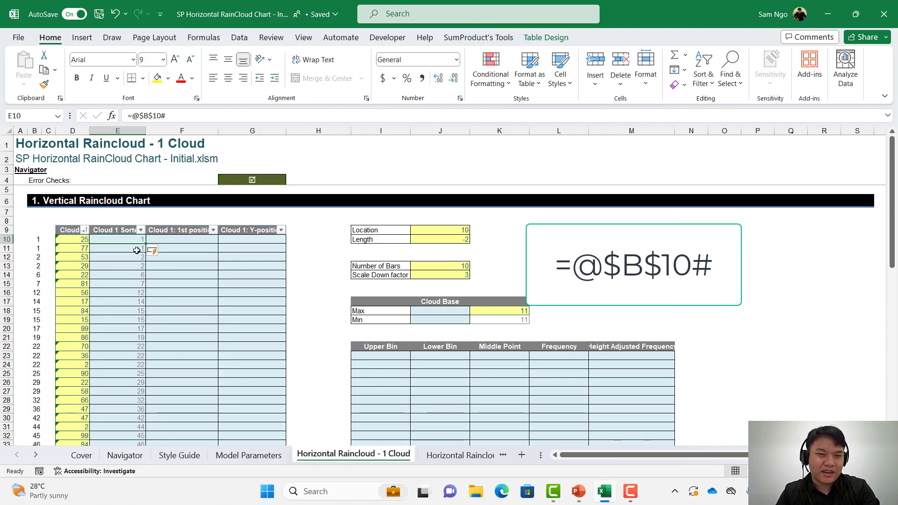
pyautogui.moveTo(137, 251); pyautogui.dragTo(121, 325)
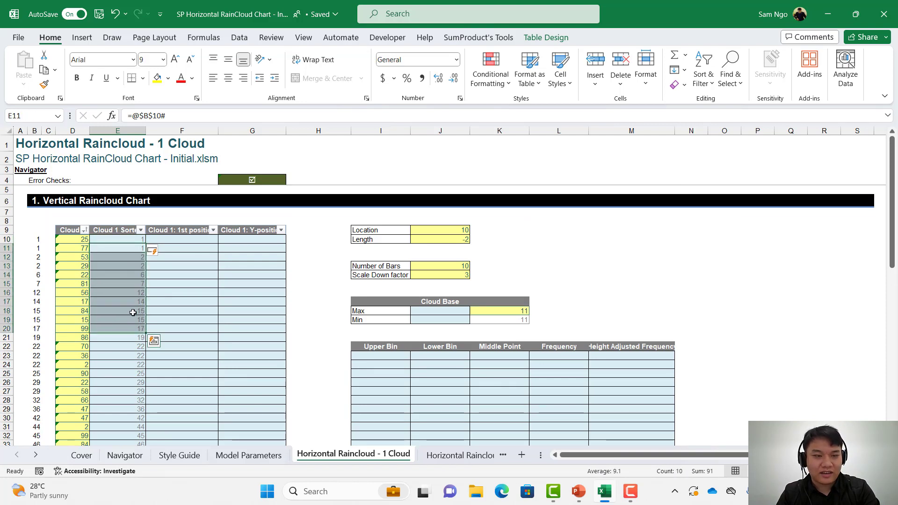
pyautogui.click(131, 238)
pyautogui.click(35, 240)
pyautogui.click(132, 239)
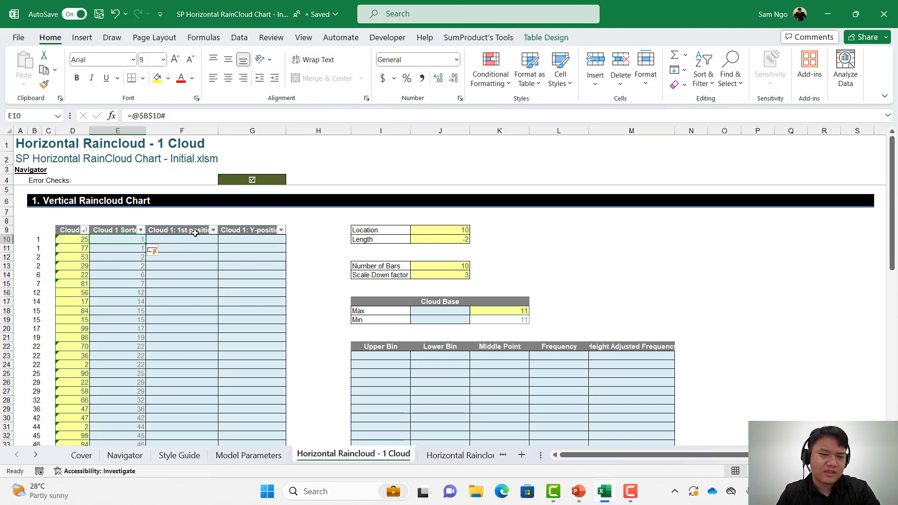
pyautogui.click(195, 230)
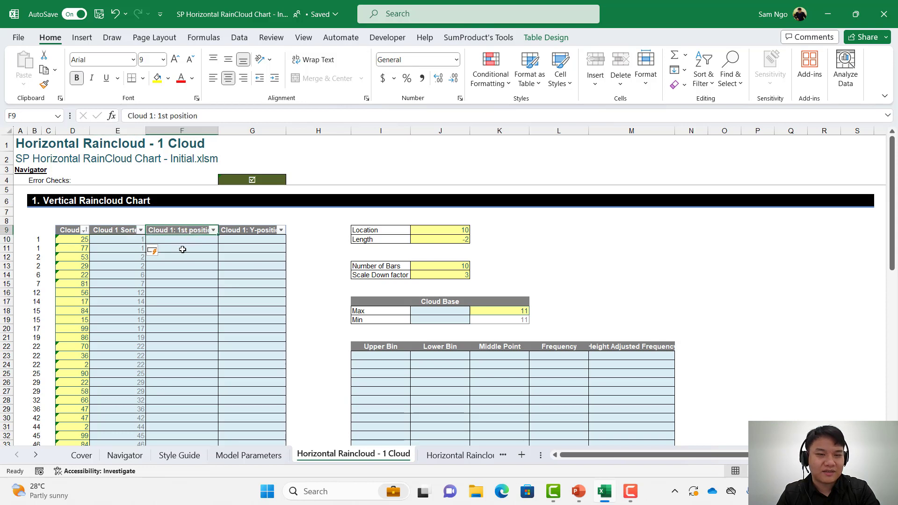
pyautogui.moveTo(134, 241); pyautogui.dragTo(134, 248)
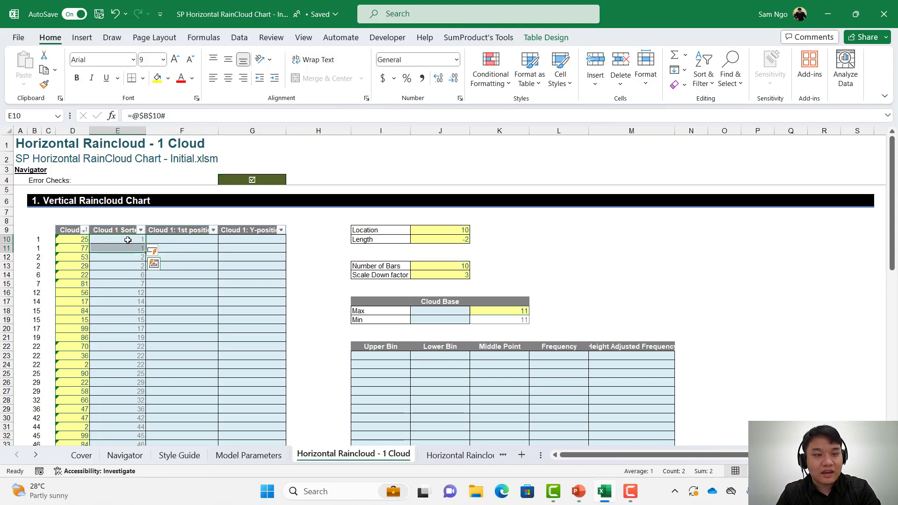
pyautogui.click(127, 240)
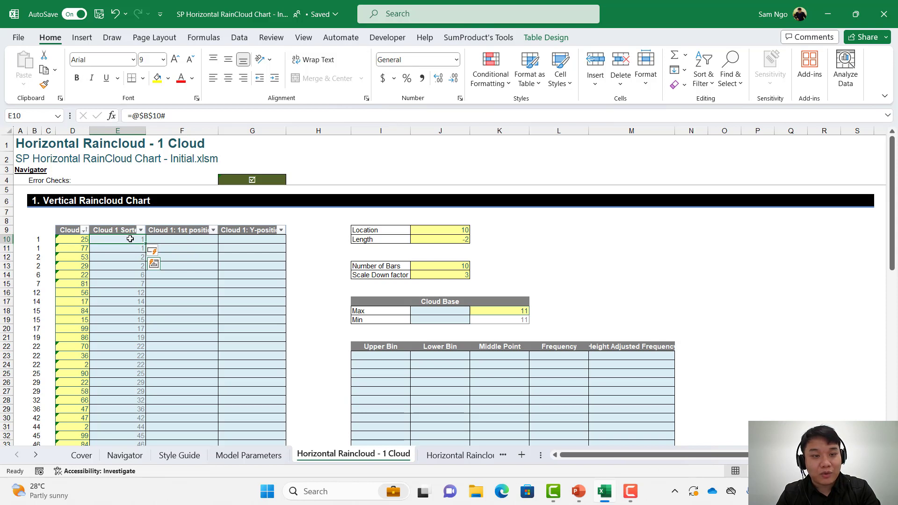
pyautogui.click(159, 238)
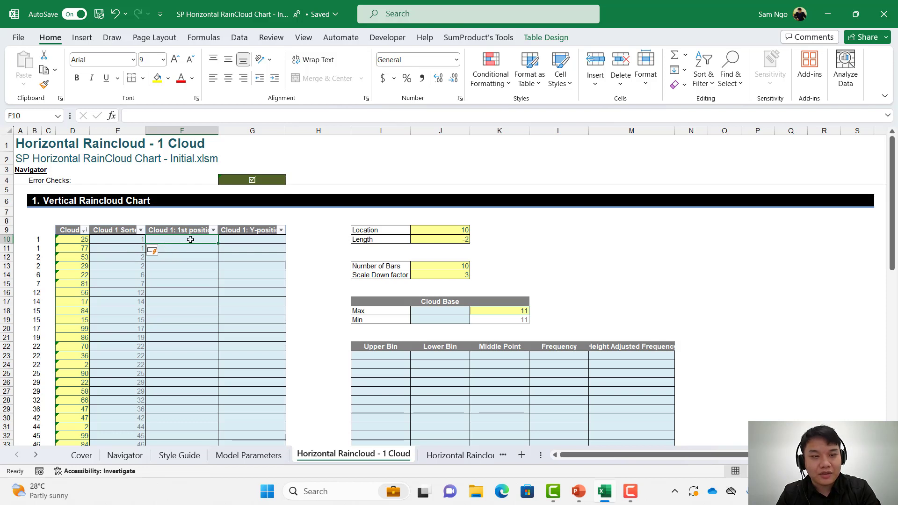
pyautogui.click(135, 249)
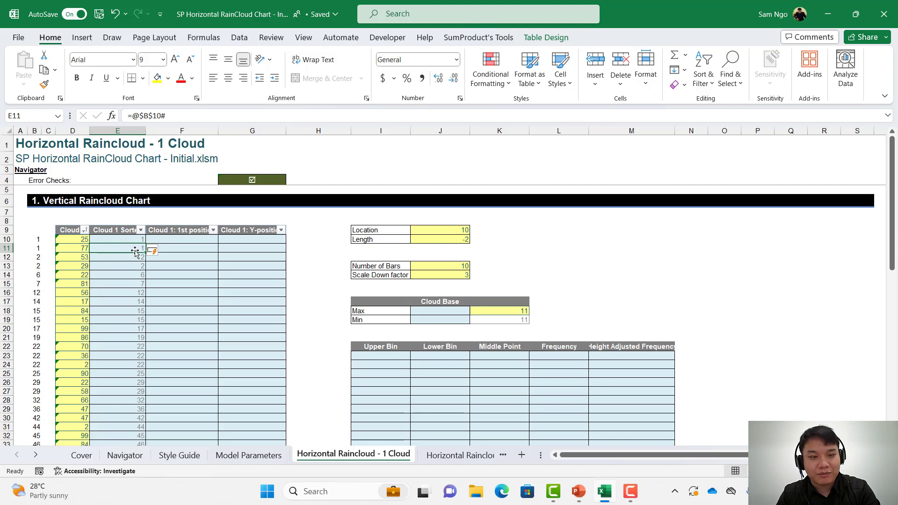
pyautogui.click(186, 249)
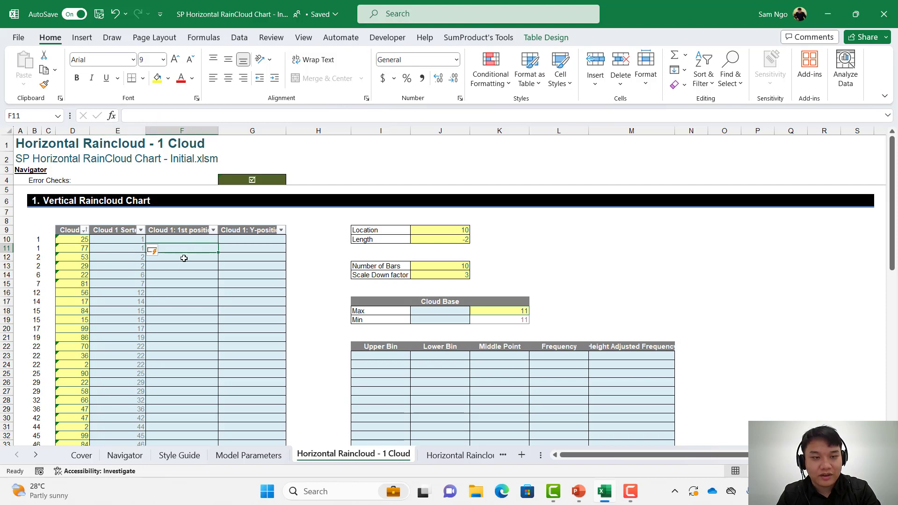
pyautogui.click(136, 258)
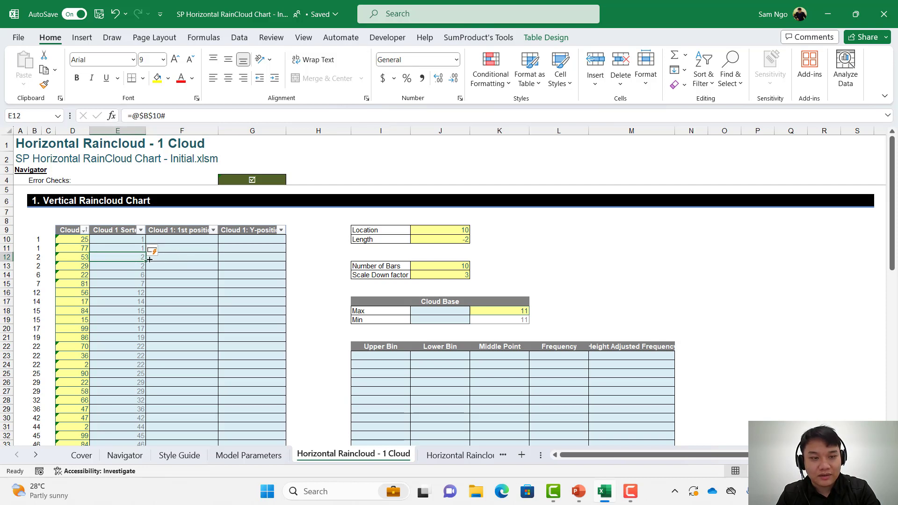
pyautogui.click(176, 257)
pyautogui.click(131, 266)
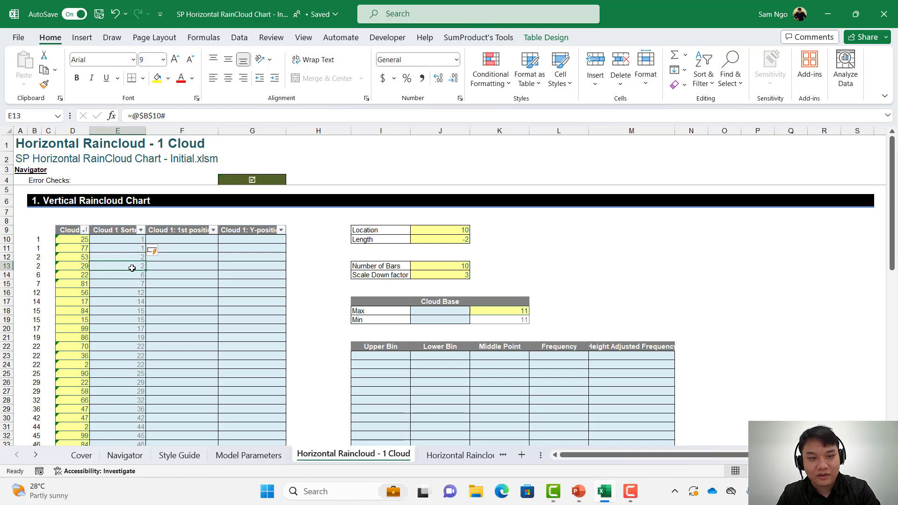
pyautogui.click(174, 266)
# Step: Fill the Cloud 1: 1st position column with =COUNTIF(Cloud[[#Headers],[Cloud 1 Sorted]]:[@[Cloud 1 Sorted]],[@[Cloud 1 Sorted]]), entered in cell F10
pyautogui.click(195, 238)
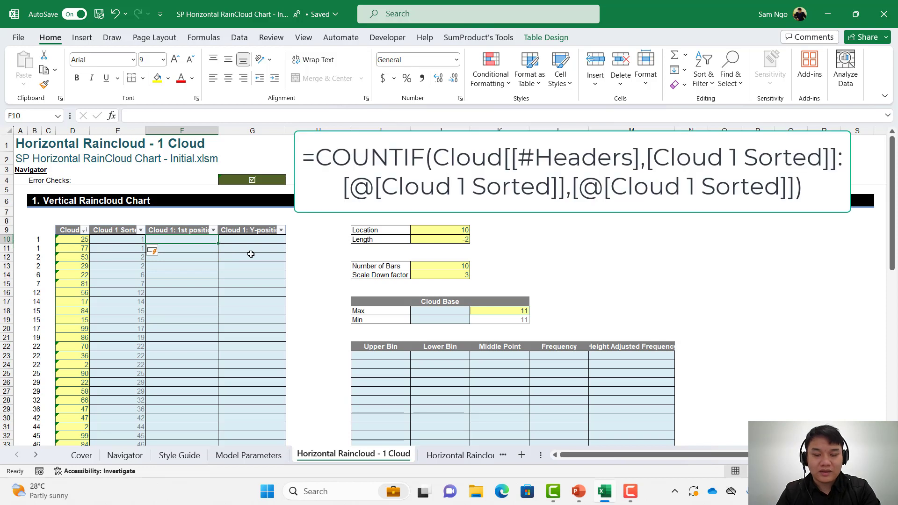
pyautogui.write('=COU')
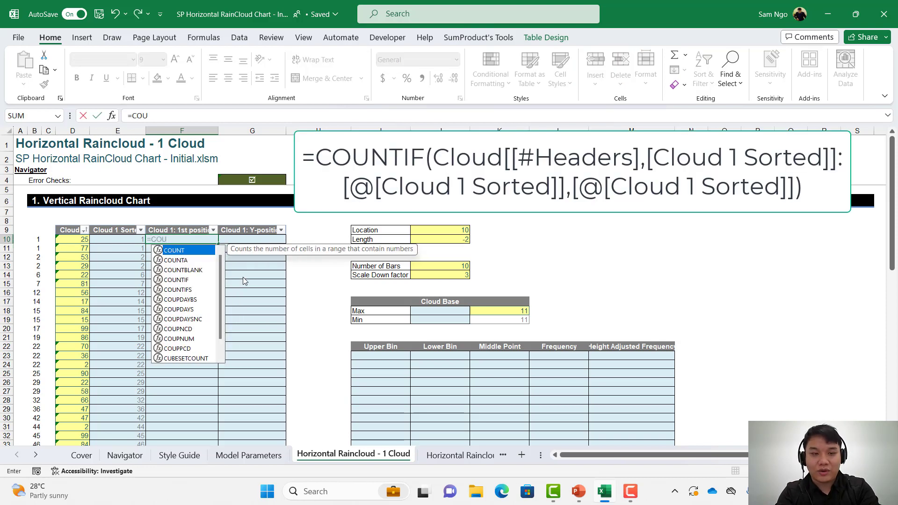
pyautogui.write('NTIF(')
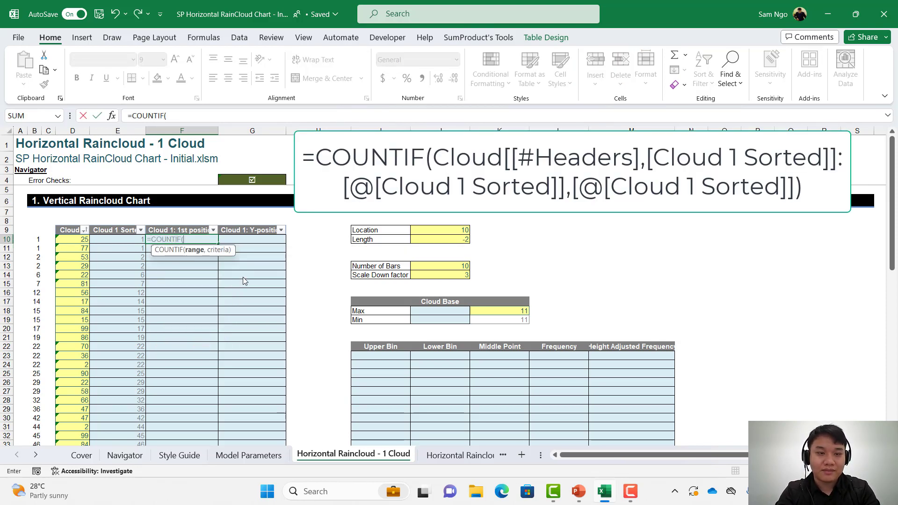
pyautogui.press('Left')
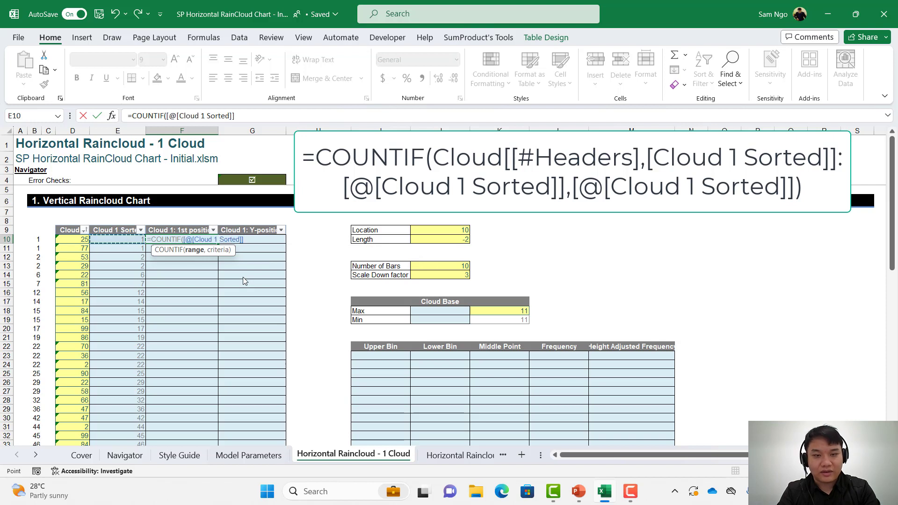
pyautogui.keyDown('shift'); pyautogui.click(121, 229); pyautogui.keyUp('shift')
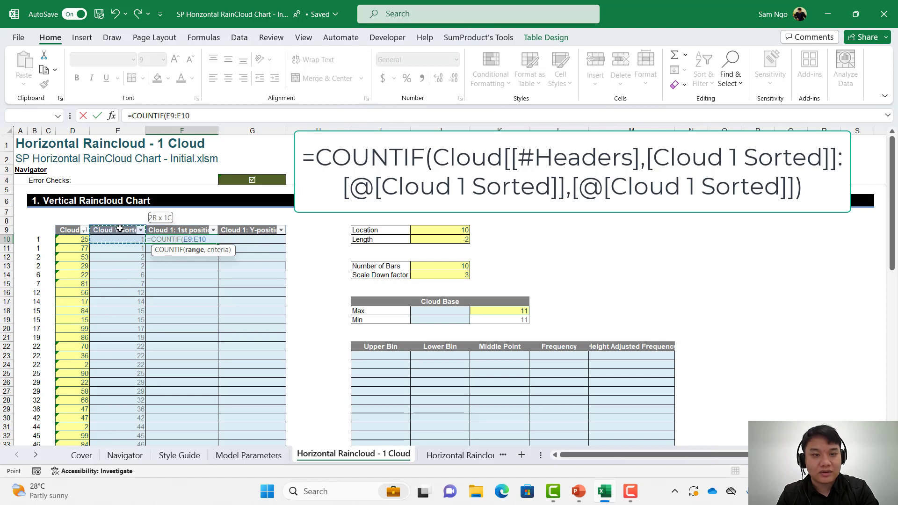
pyautogui.moveTo(122, 235); pyautogui.dragTo(125, 229)
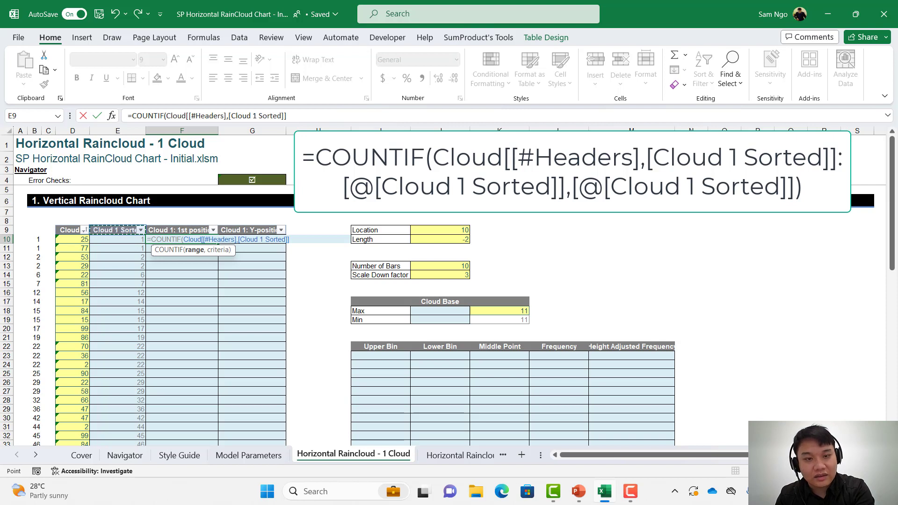
pyautogui.press('F8')
pyautogui.click(295, 119)
pyautogui.write(':')
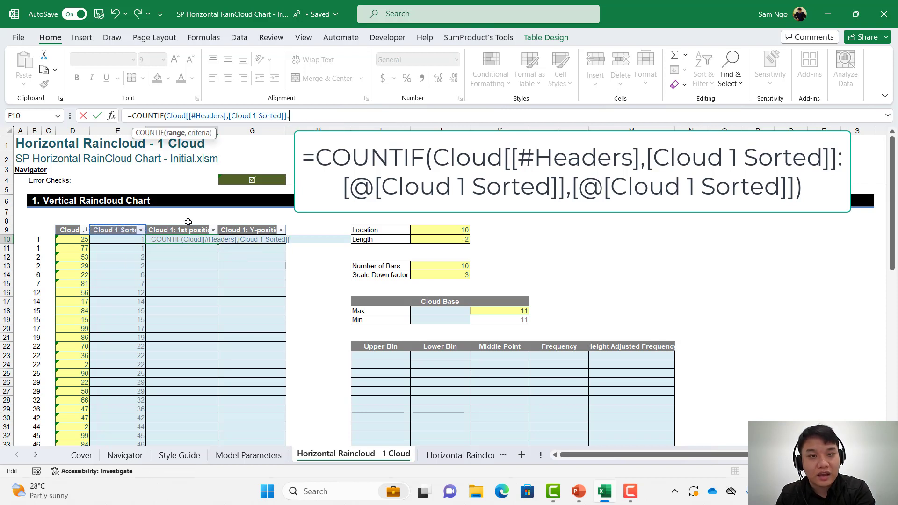
pyautogui.click(124, 242)
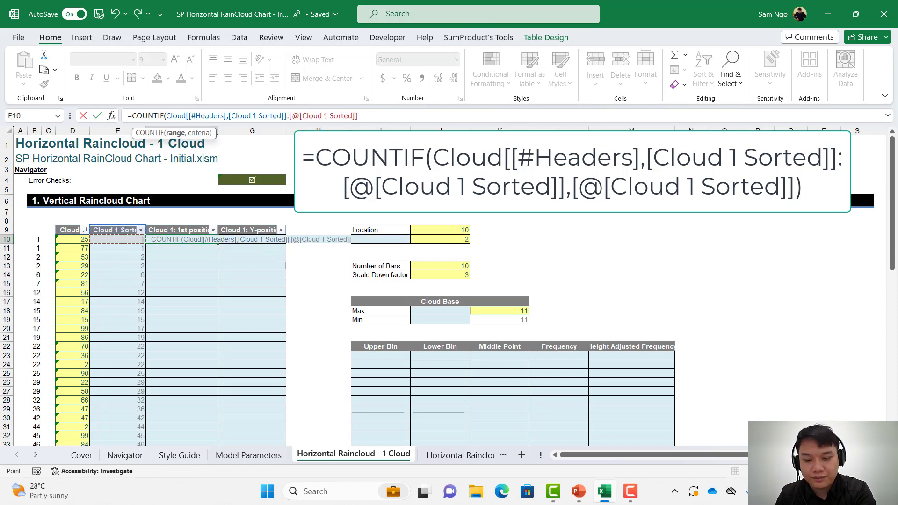
pyautogui.write(',')
pyautogui.click(125, 240)
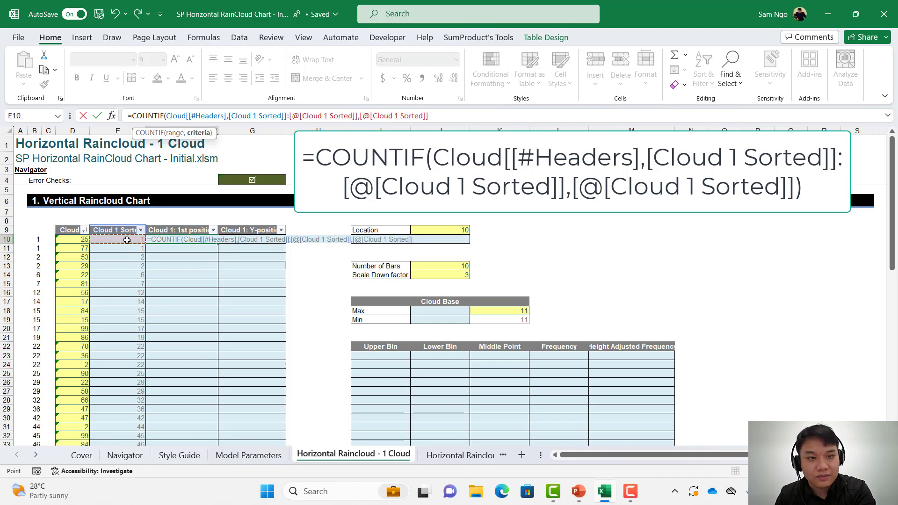
pyautogui.hotkey('ctrl', 'Return')
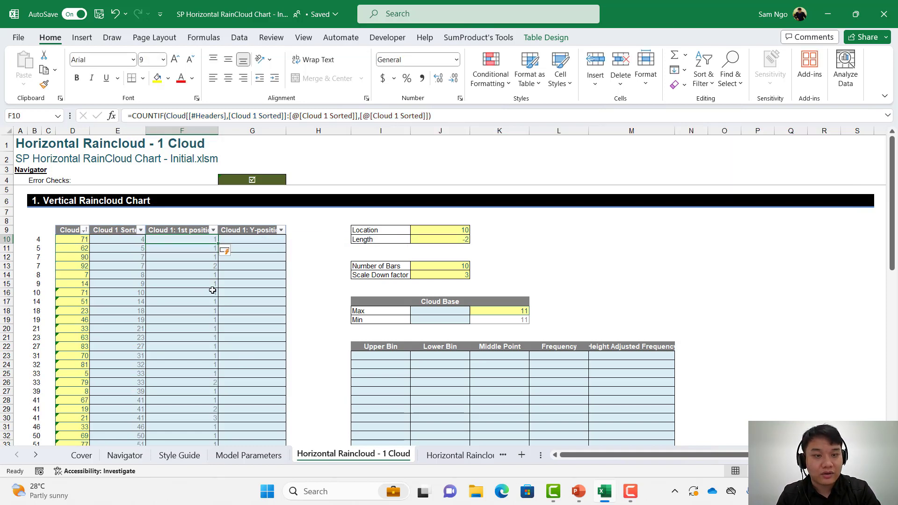
# Step: Examine the Cloud 1: 1st position values together with the Location and Length parameters in J9 and J10
pyautogui.click(257, 238)
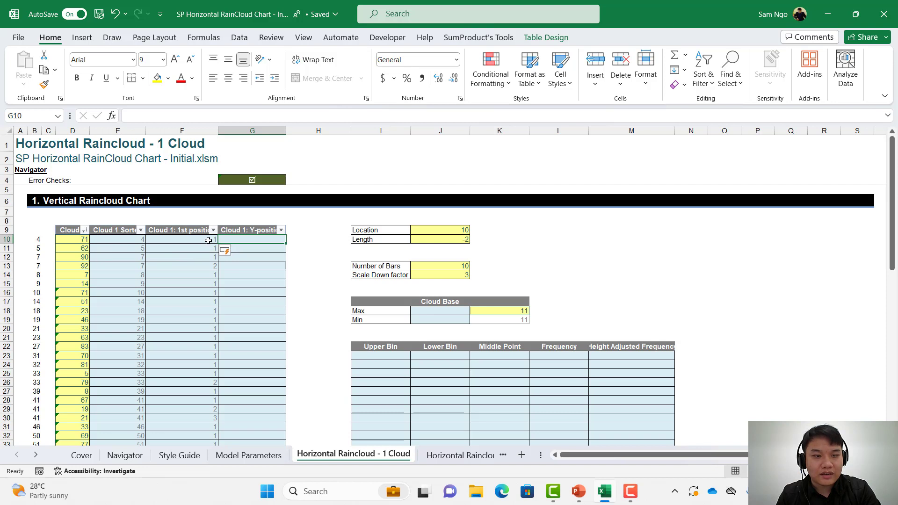
pyautogui.moveTo(208, 240); pyautogui.dragTo(207, 260)
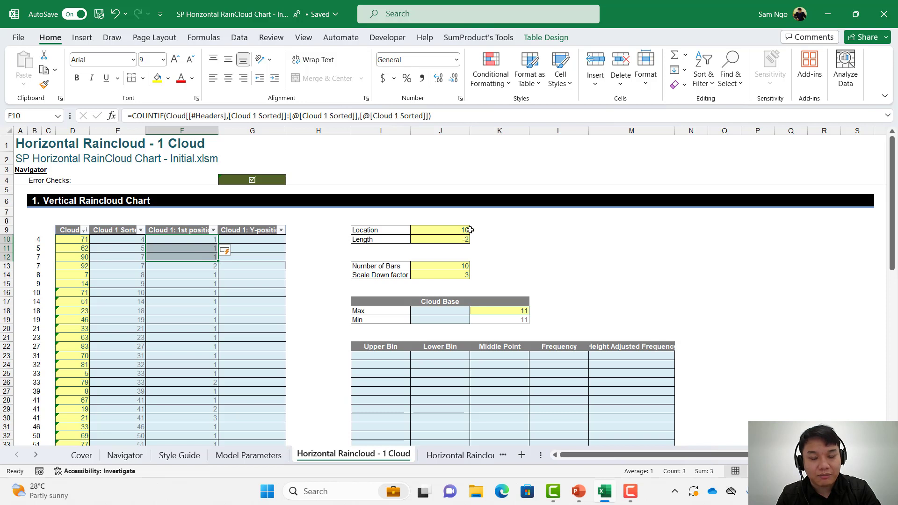
pyautogui.click(449, 230)
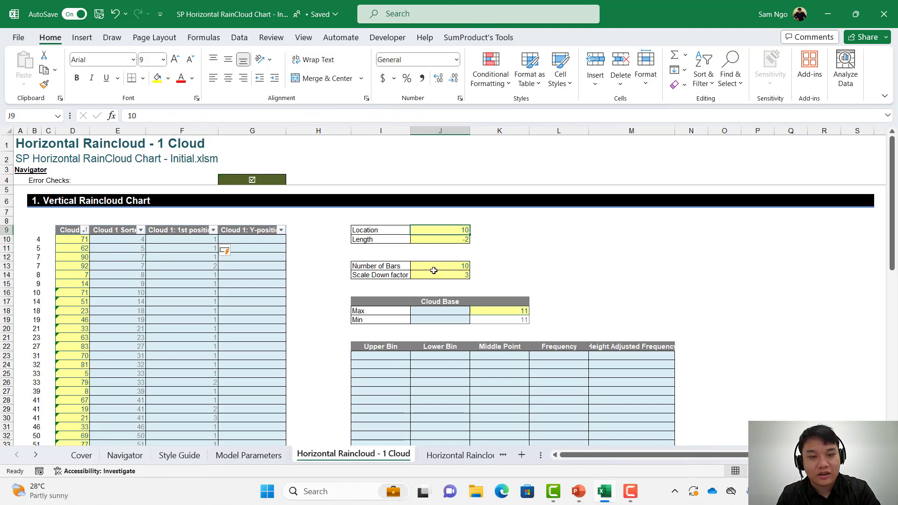
pyautogui.moveTo(538, 228); pyautogui.dragTo(754, 229)
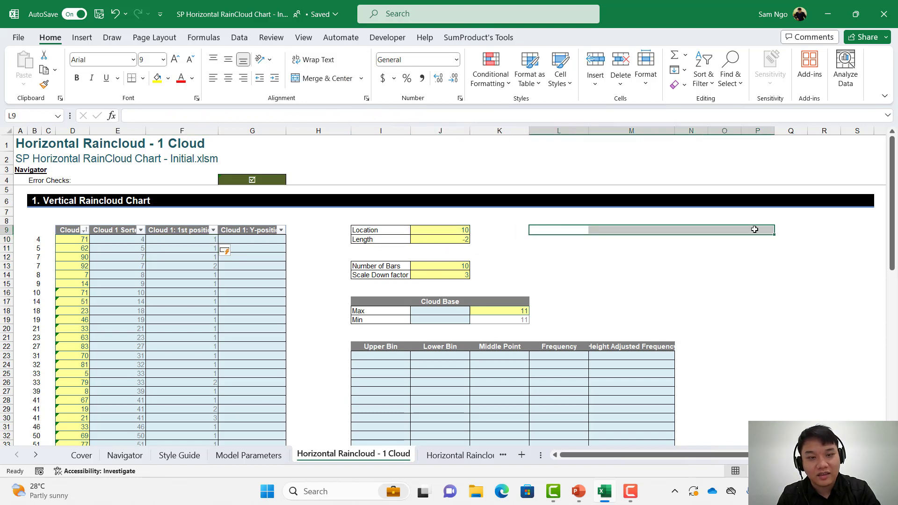
pyautogui.click(185, 265)
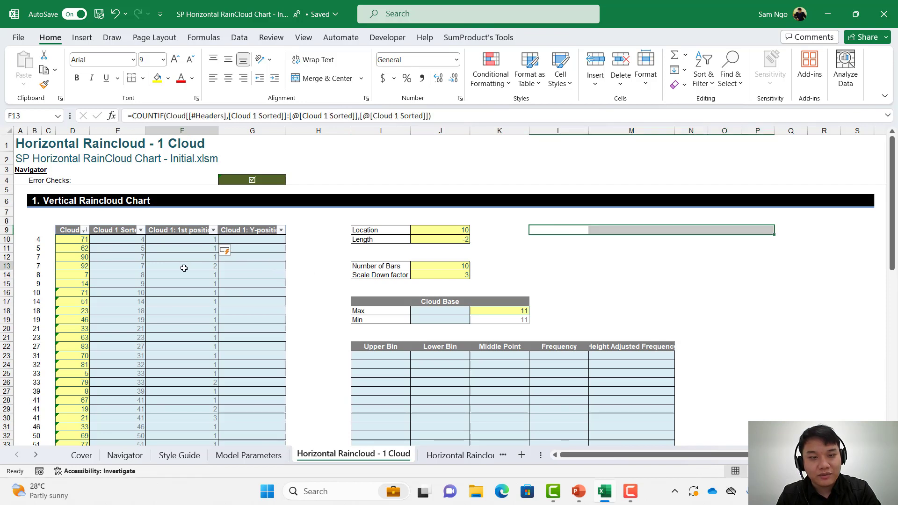
pyautogui.click(431, 238)
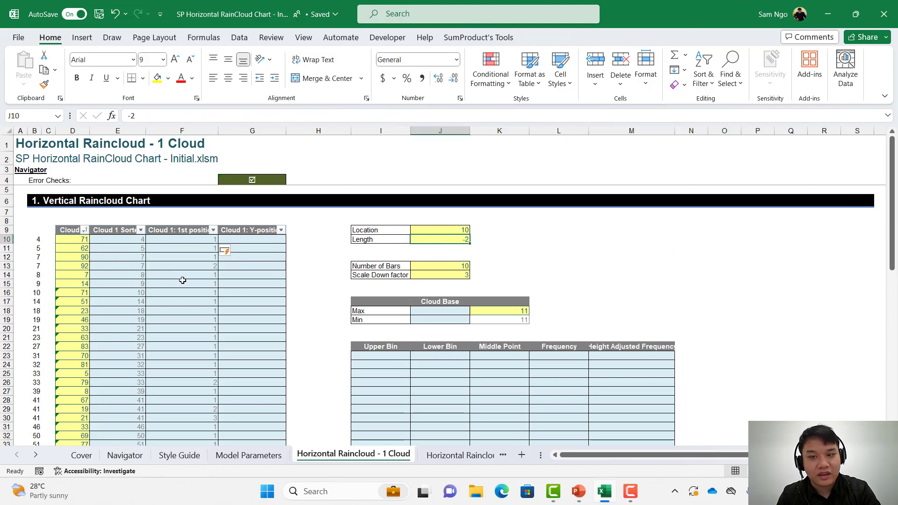
pyautogui.click(187, 415)
# Step: Fill the Cloud 1: Y-position column with =$J$9+([@[Cloud 1: 1st position]]-1)*$J$10, entered in cell G10, and check the resulting positions
pyautogui.click(258, 239)
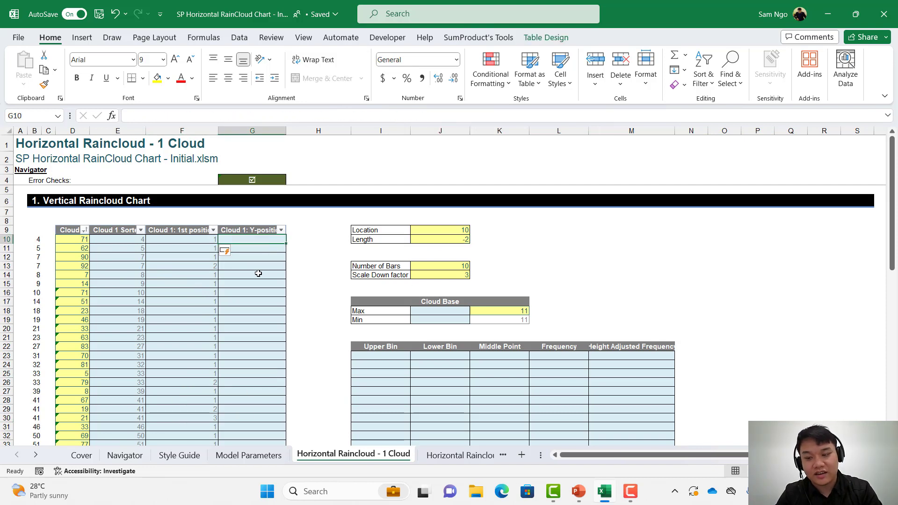
pyautogui.write('=')
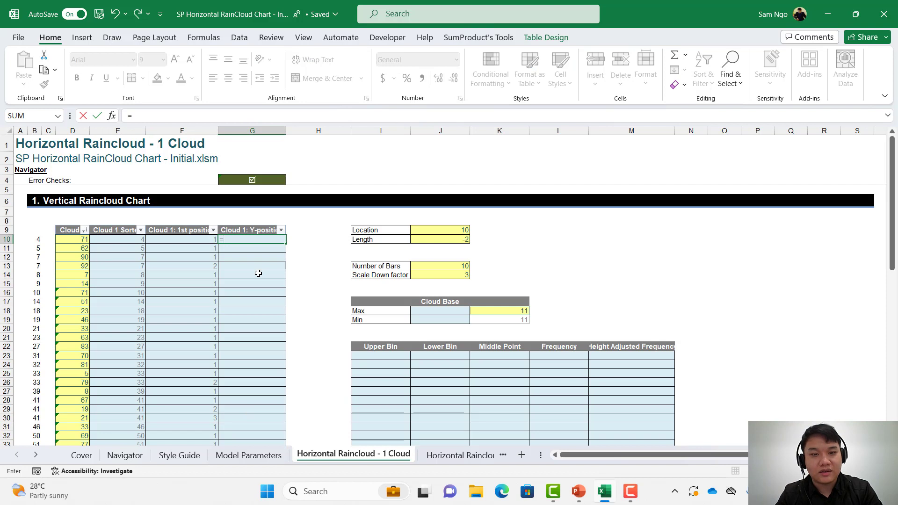
pyautogui.click(462, 231)
pyautogui.press('F4')
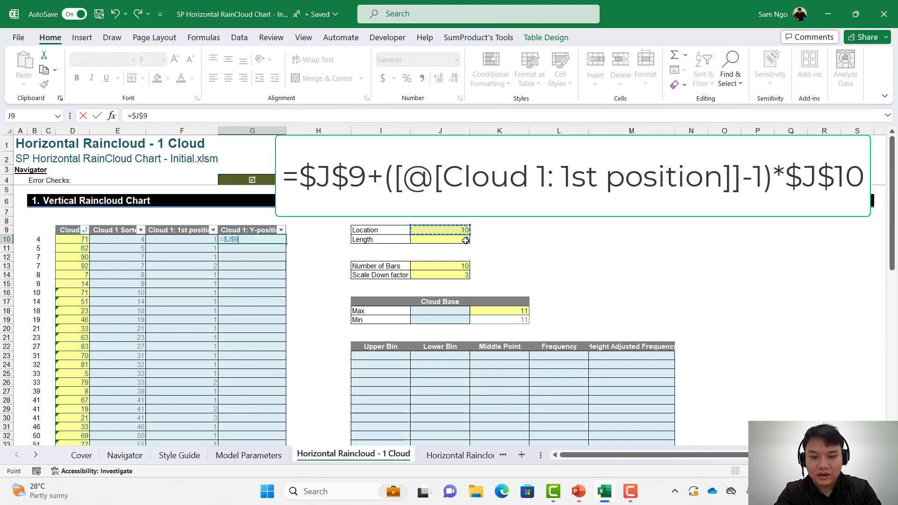
pyautogui.write('+')
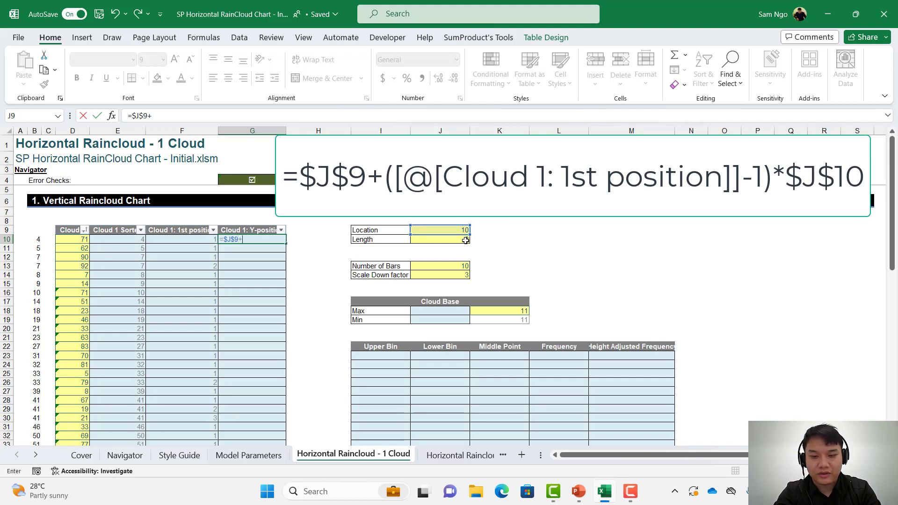
pyautogui.write('(')
pyautogui.click(193, 238)
pyautogui.write('-1')
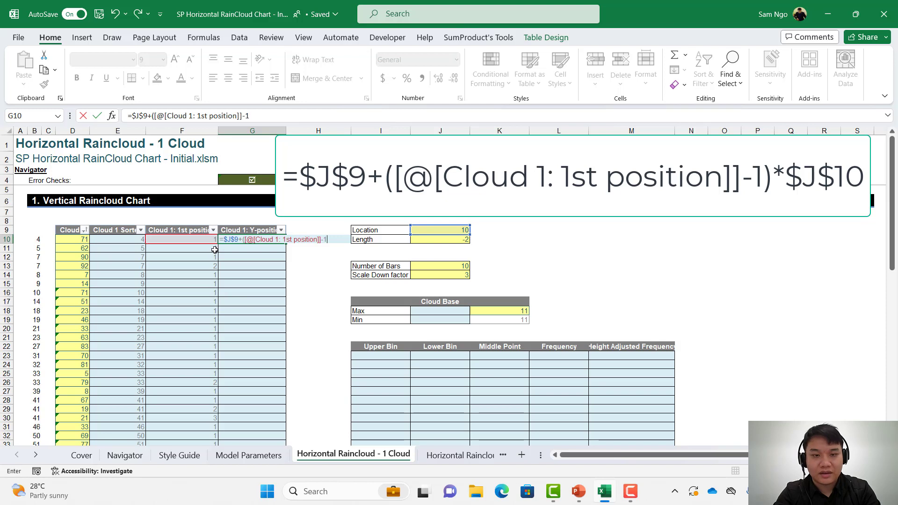
pyautogui.write(')*')
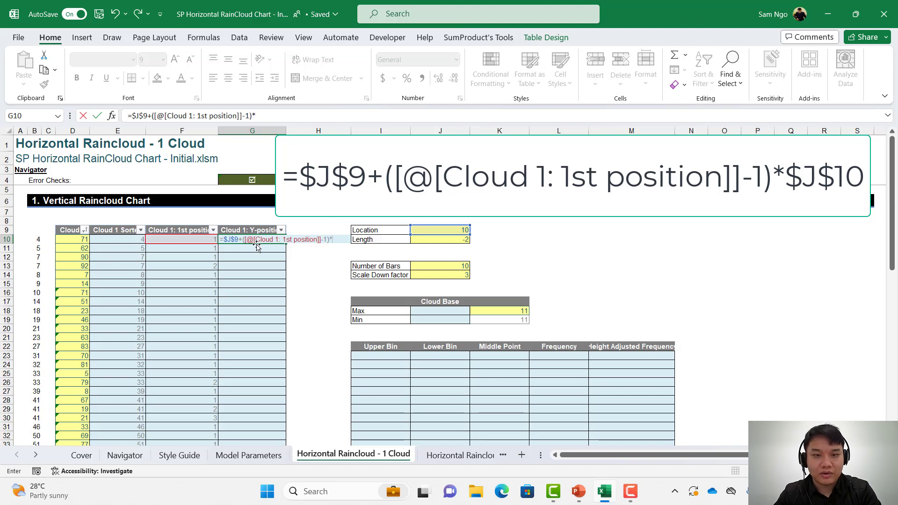
pyautogui.click(464, 240)
pyautogui.press('F5')
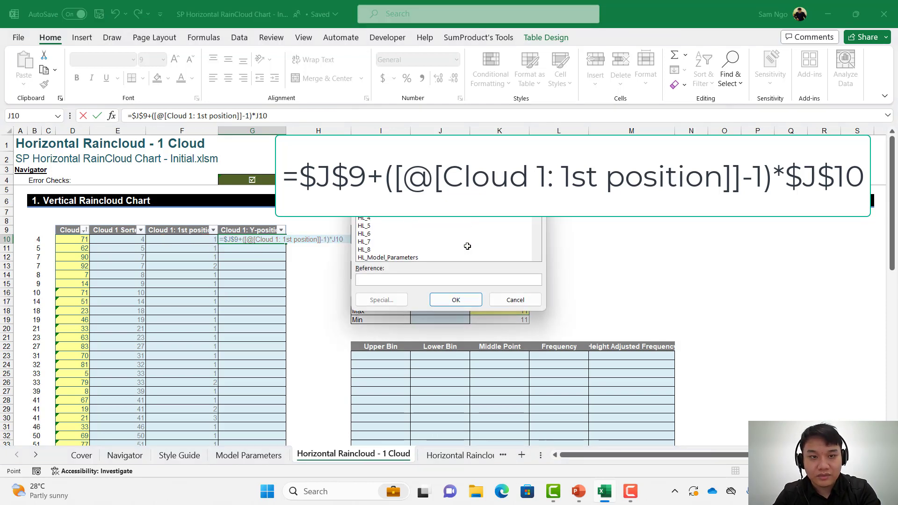
pyautogui.click(514, 299)
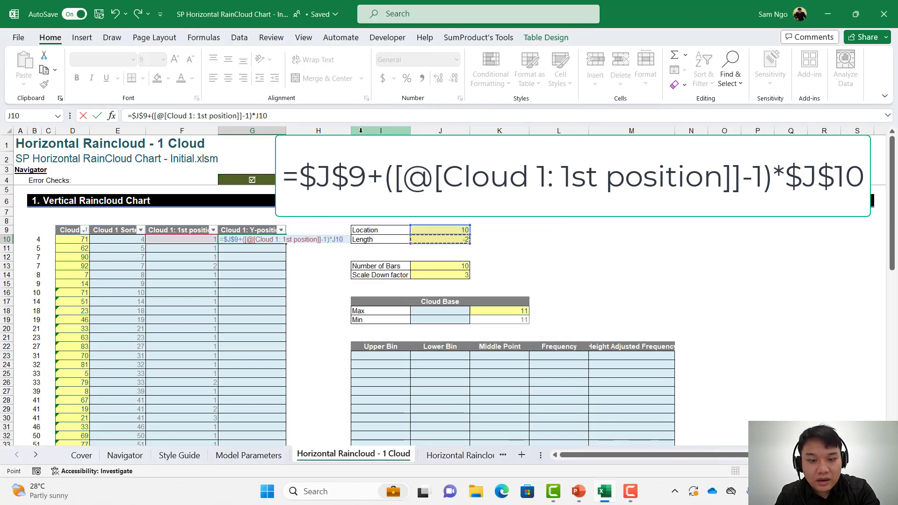
pyautogui.click(285, 117)
pyautogui.press('F4')
pyautogui.hotkey('ctrl', 'Return')
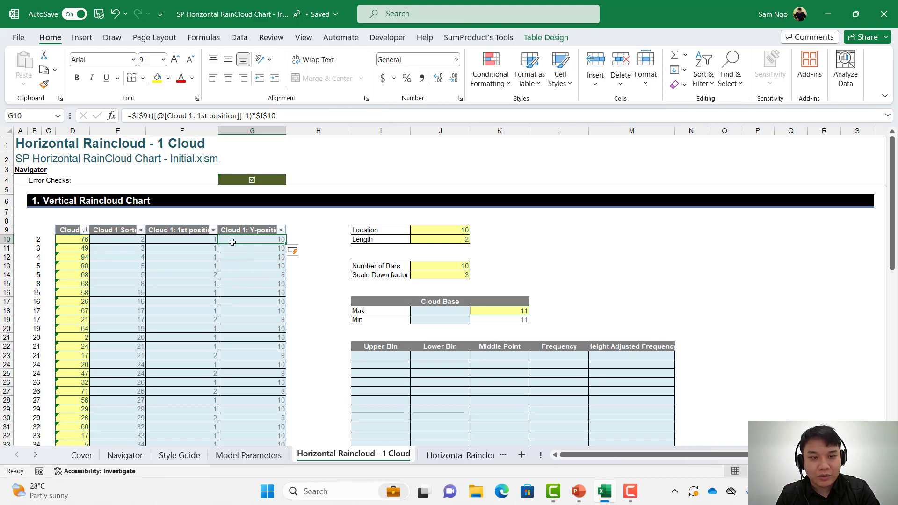
pyautogui.moveTo(232, 243); pyautogui.dragTo(271, 277)
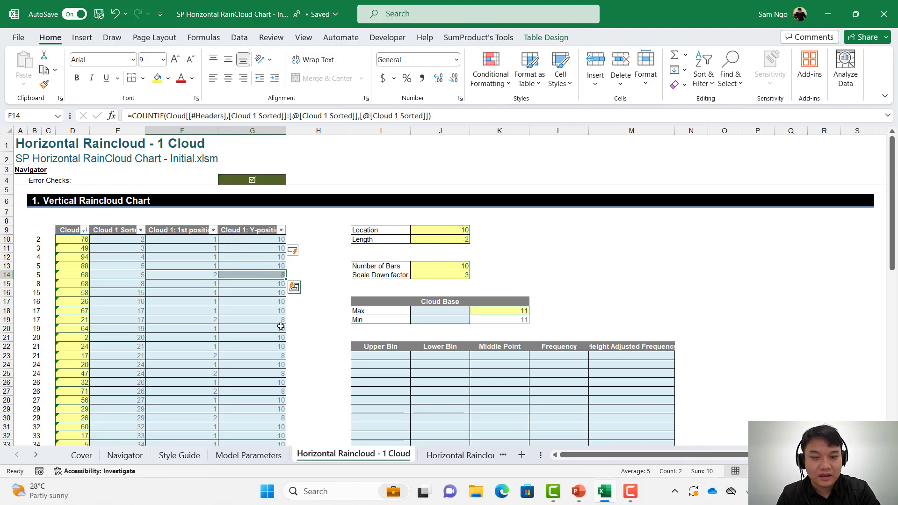
pyautogui.click(262, 276)
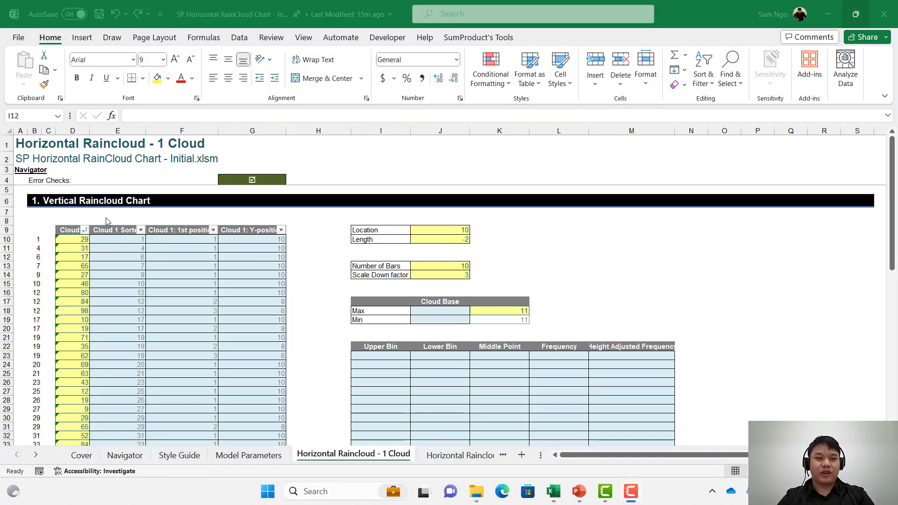
# Step: Insert a markers-only scatter chart of the Cloud 1 Sorted and Cloud 1: Y-position columns, headers included, and move it beside the frequency bin table
pyautogui.click(122, 227)
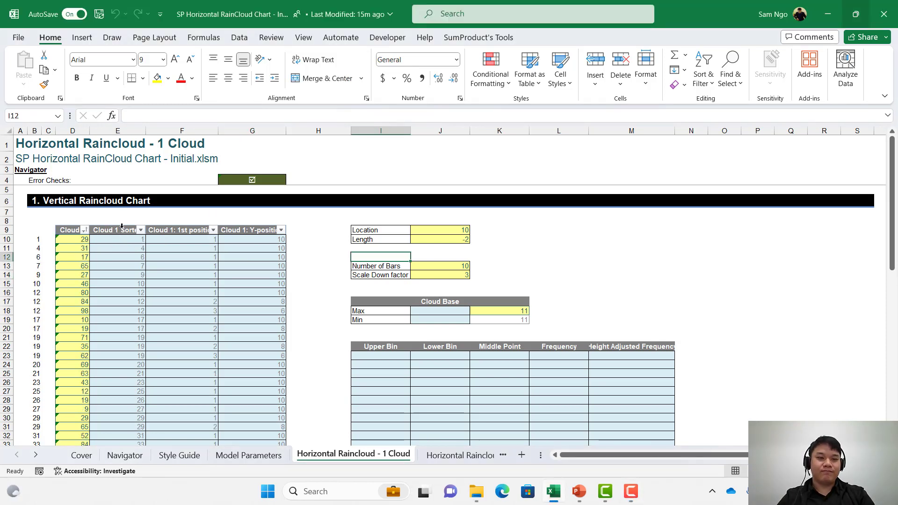
pyautogui.click(122, 227)
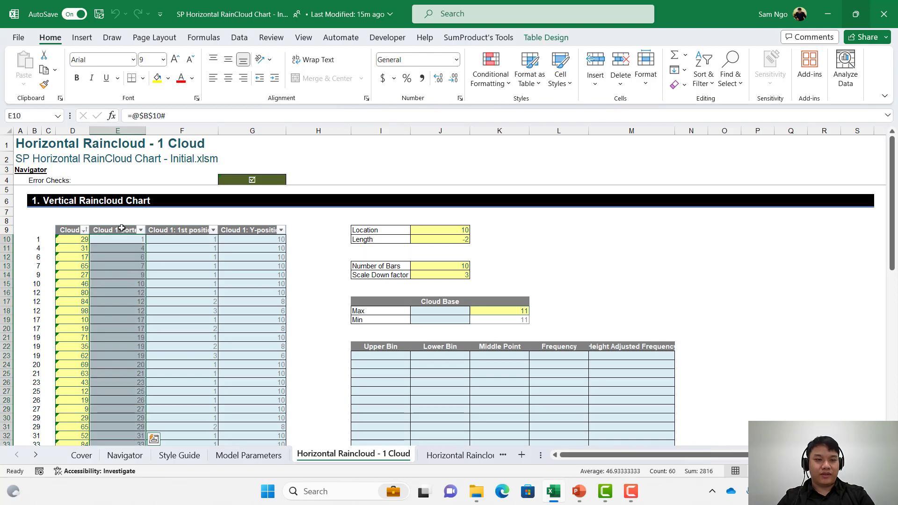
pyautogui.keyDown('ctrl'); pyautogui.click(252, 225); pyautogui.keyUp('ctrl')
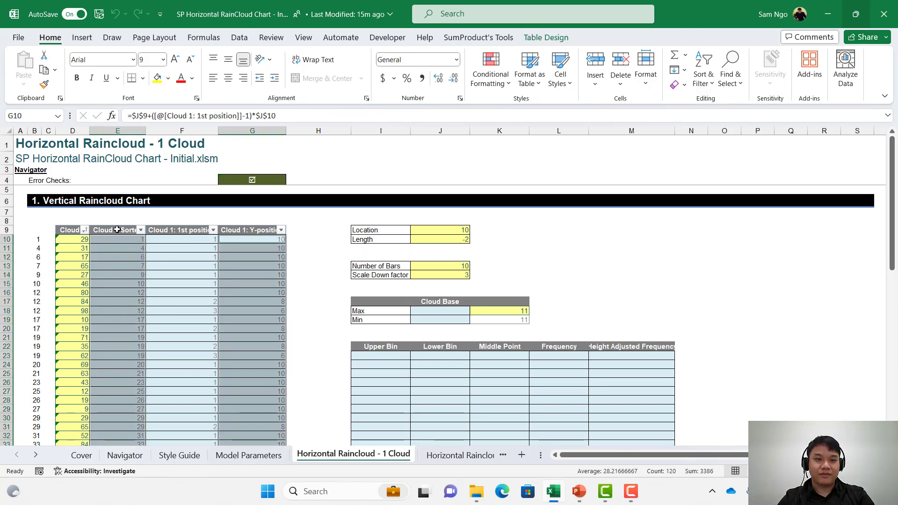
pyautogui.keyDown('ctrl'); pyautogui.click(230, 225); pyautogui.keyUp('ctrl')
pyautogui.keyDown('ctrl'); pyautogui.click(236, 230); pyautogui.keyUp('ctrl')
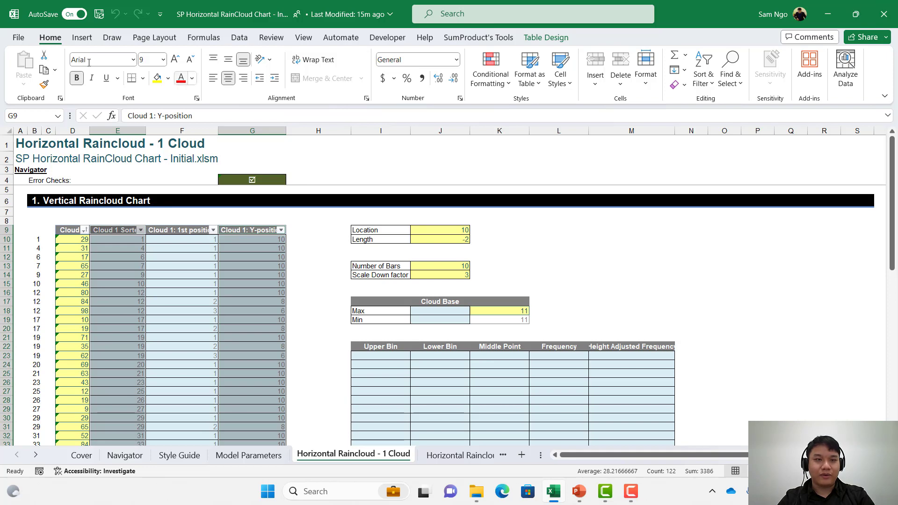
pyautogui.click(91, 38)
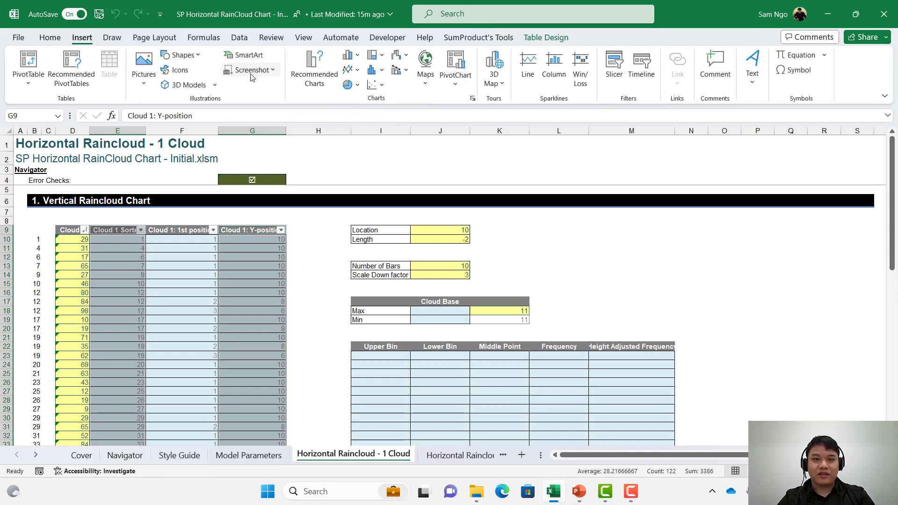
pyautogui.click(374, 86)
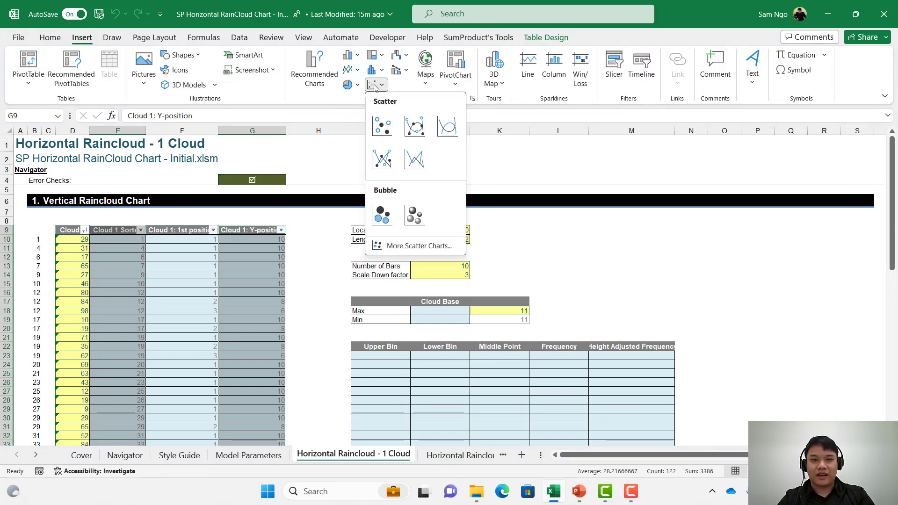
pyautogui.click(380, 127)
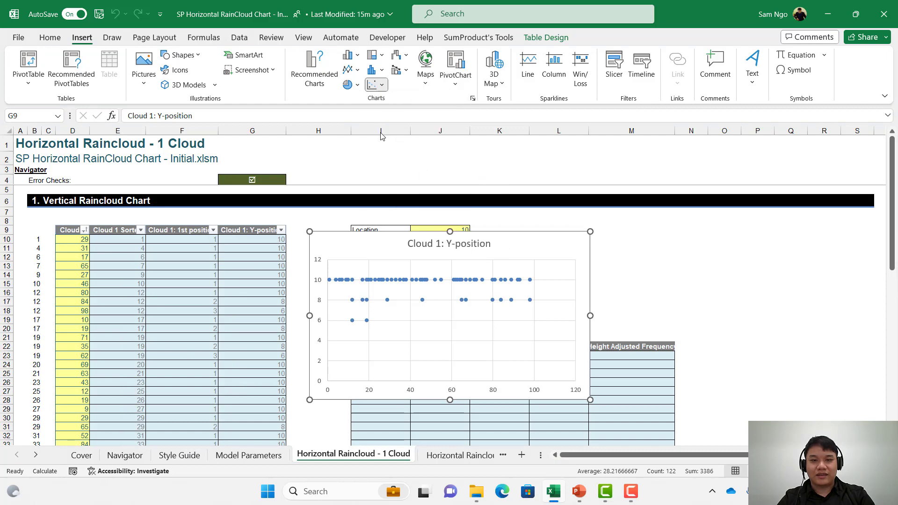
pyautogui.click(49, 38)
pyautogui.moveTo(475, 245); pyautogui.dragTo(873, 232)
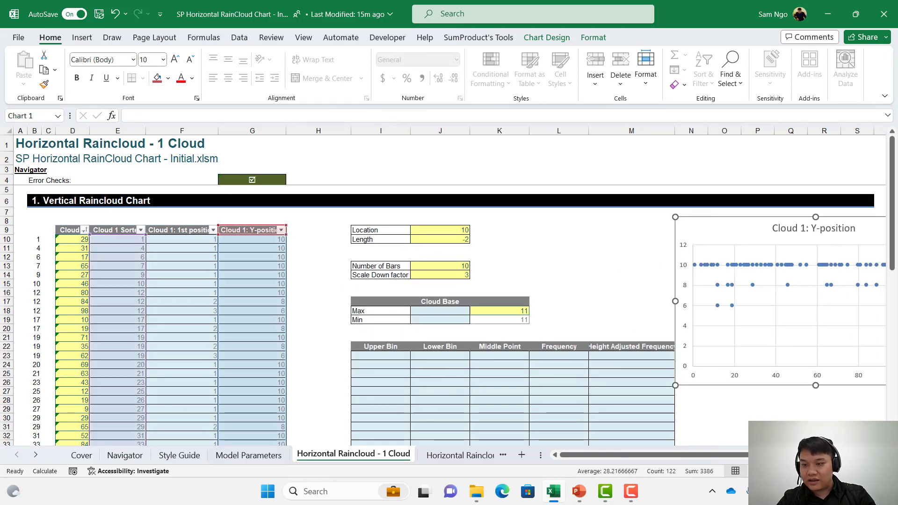
# Step: Move the scatter chart one column away from the frequency bin table so that it starts at column O
pyautogui.doubleClick(880, 454)
pyautogui.moveTo(690, 220); pyautogui.dragTo(724, 222)
pyautogui.moveTo(721, 430); pyautogui.dragTo(421, 408)
pyautogui.moveTo(263, 314); pyautogui.dragTo(614, 311)
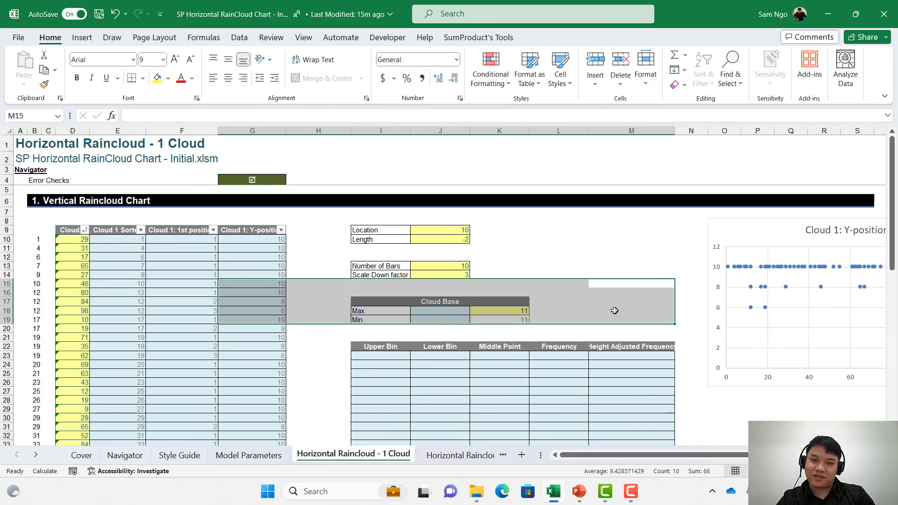
# Step: Calculate the Cloud Base Max in J18 with the MAX function over the Cloud table's Cloud 1 column
pyautogui.doubleClick(429, 309)
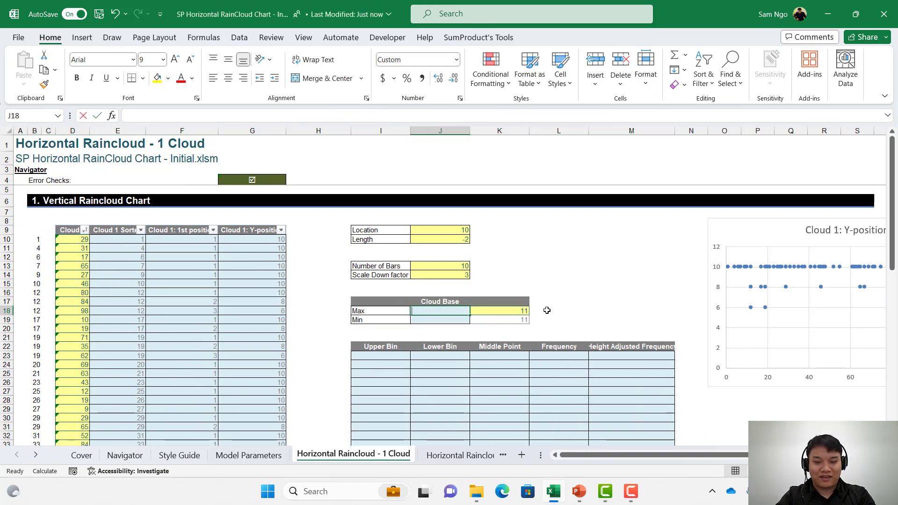
pyautogui.write('=max(')
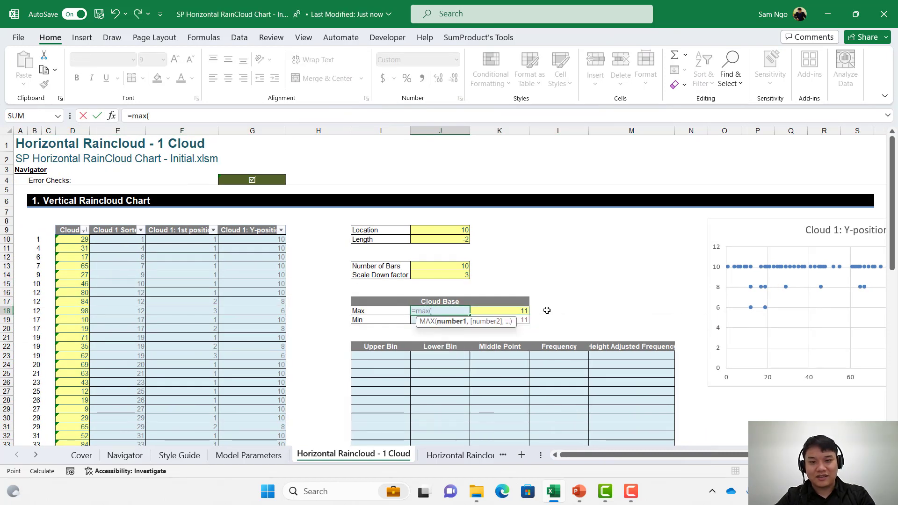
pyautogui.press('Left')
pyautogui.press('Left')
pyautogui.press('Left')
pyautogui.press('Left')
pyautogui.press('Left')
pyautogui.press('Left')
pyautogui.hotkey('ctrl', 'Down')
pyautogui.press('Down')
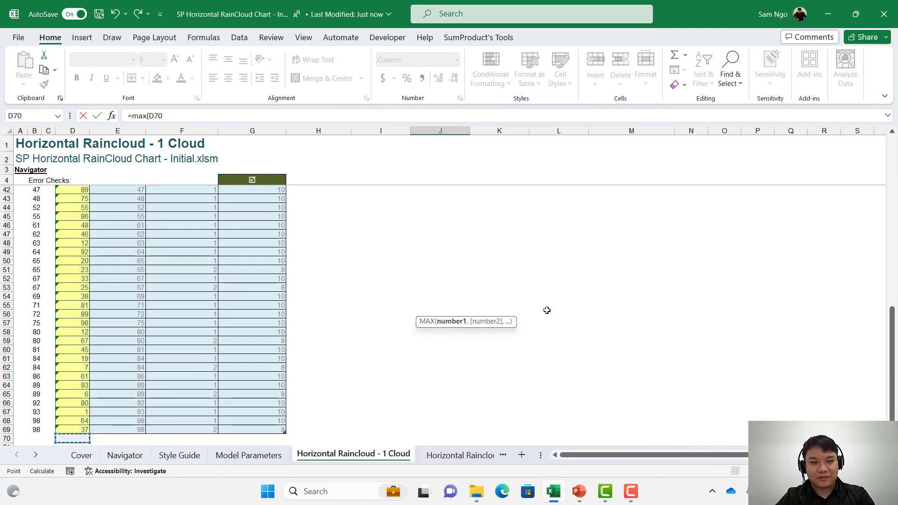
pyautogui.hotkey('ctrl', 'Up')
pyautogui.hotkey('ctrl', 'Up')
pyautogui.press('Down')
pyautogui.hotkey('ctrl', 'shift', 'Down')
pyautogui.press('Return')
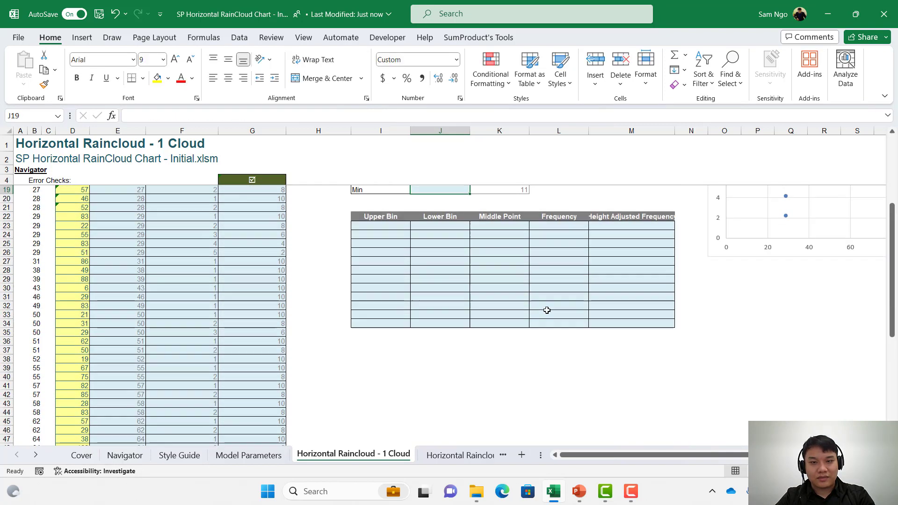
# Step: Calculate the Cloud Base Min in J19 with =MIN(Cloud[Cloud 1])
pyautogui.write('=min(')
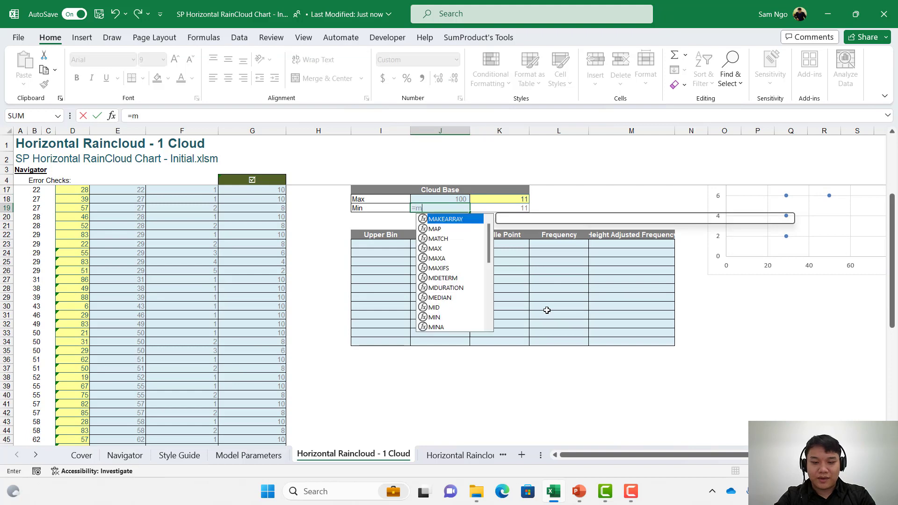
pyautogui.hotkey('ctrl', 'Left')
pyautogui.hotkey('ctrl', 'Left')
pyautogui.hotkey('ctrl', 'Left')
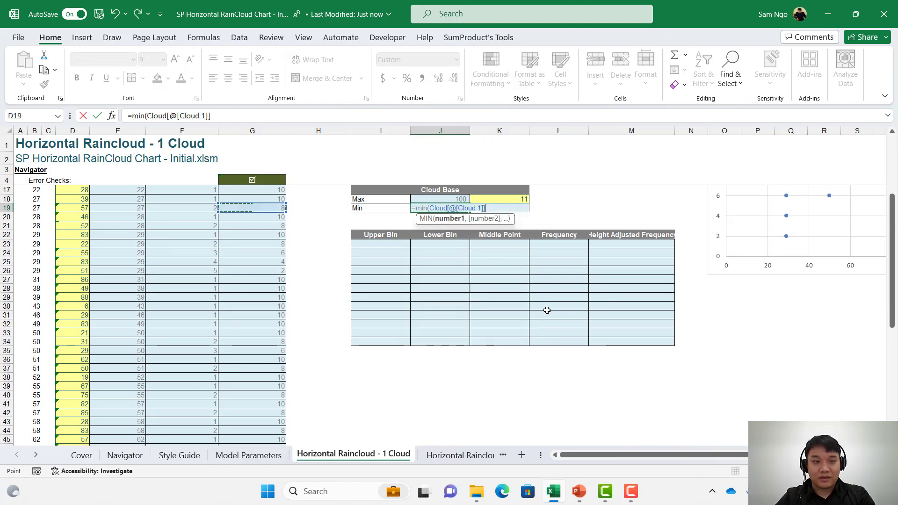
pyautogui.hotkey('ctrl', 'Up')
pyautogui.press('Down')
pyautogui.hotkey('ctrl', 'shift', 'Down')
pyautogui.hotkey('ctrl', 'Return')
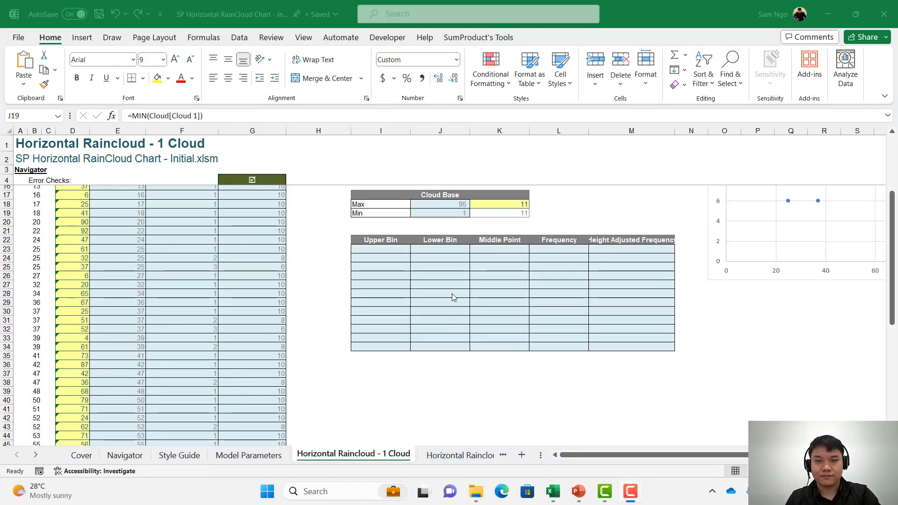
pyautogui.click(450, 213)
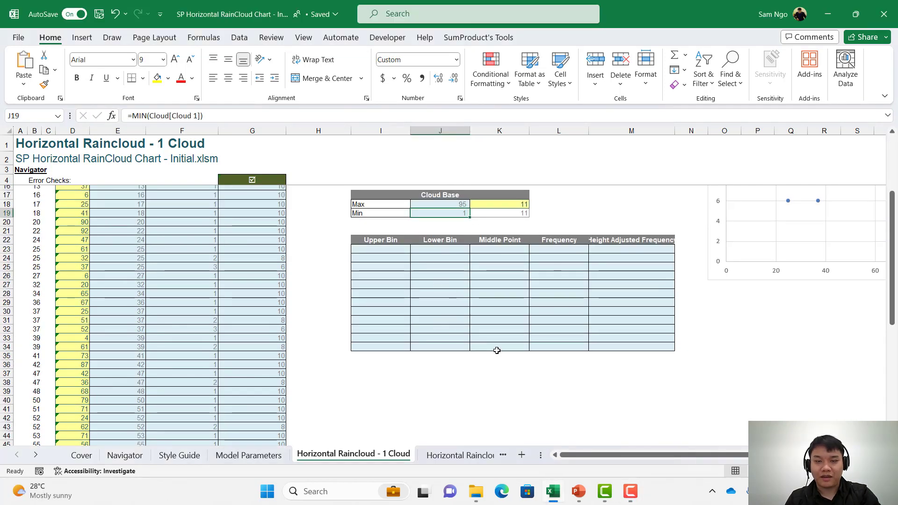
# Step: Begin a SEQUENCE formula in I23 under Upper Bin, with J13 as the rows, the columns left blank and J19 as the start
pyautogui.scroll(4, 490, 351)
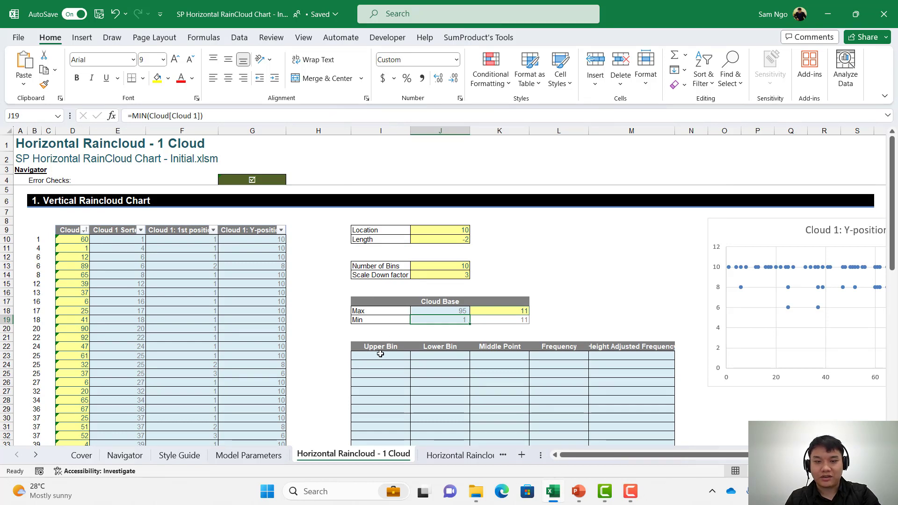
pyautogui.moveTo(380, 355); pyautogui.dragTo(384, 381)
pyautogui.moveTo(428, 357); pyautogui.dragTo(431, 381)
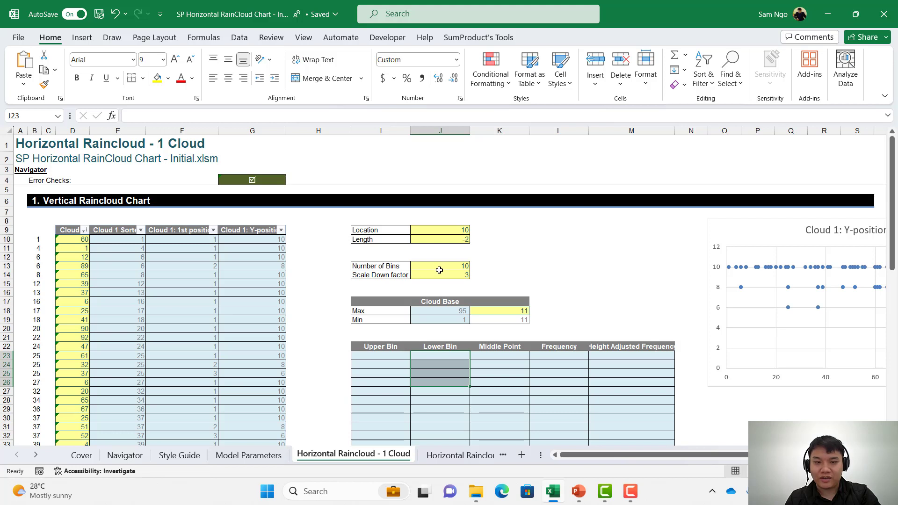
pyautogui.click(449, 267)
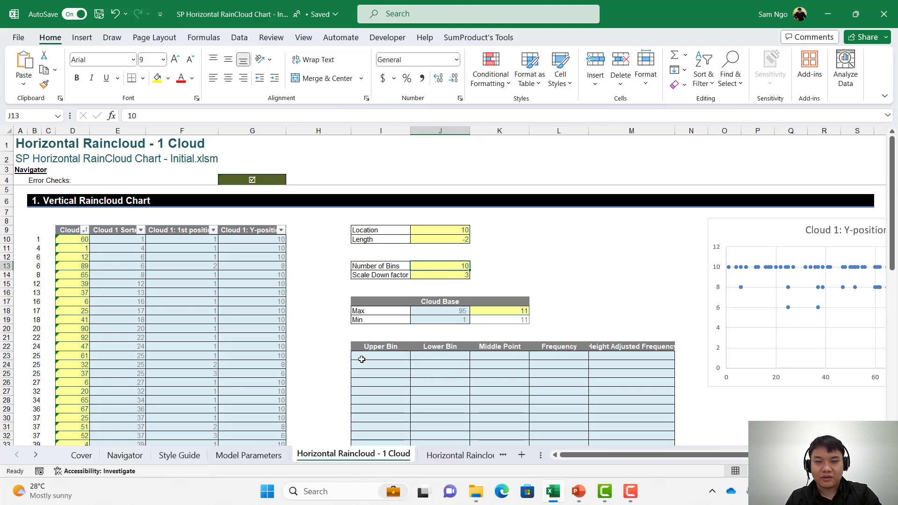
pyautogui.click(372, 356)
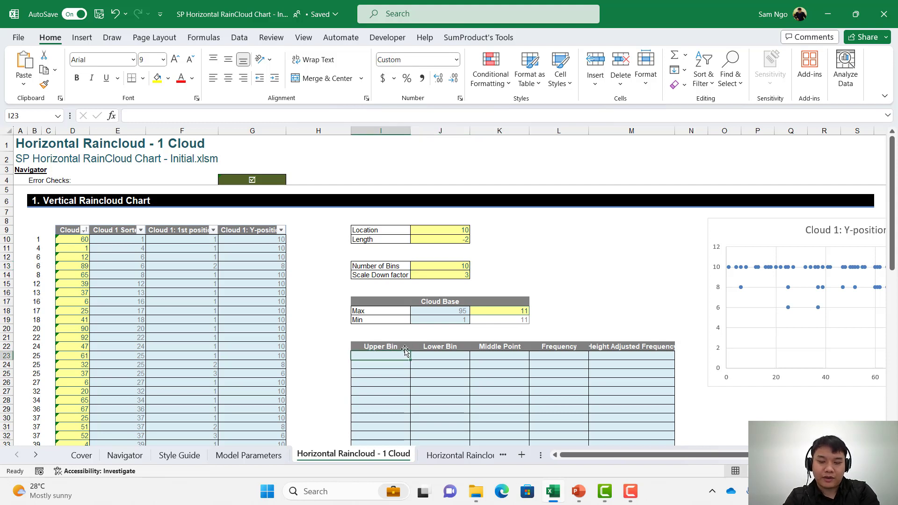
pyautogui.write('=se')
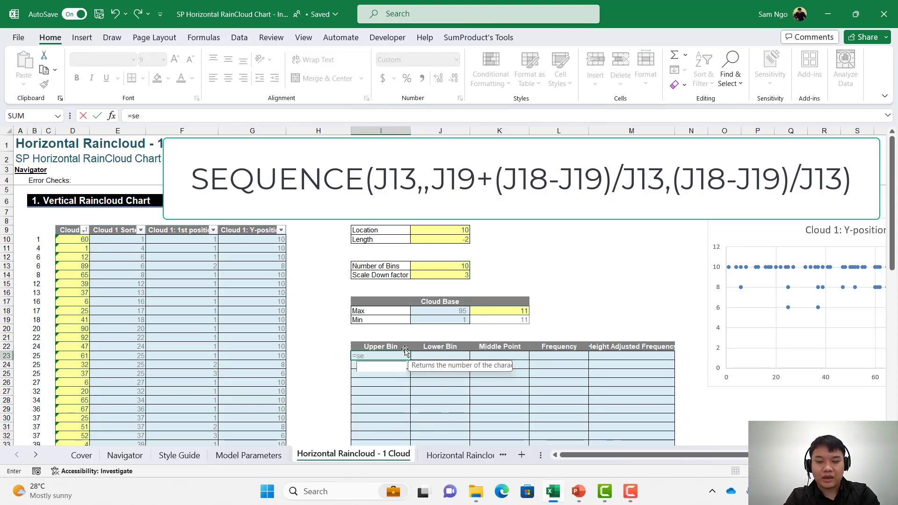
pyautogui.write('quence')
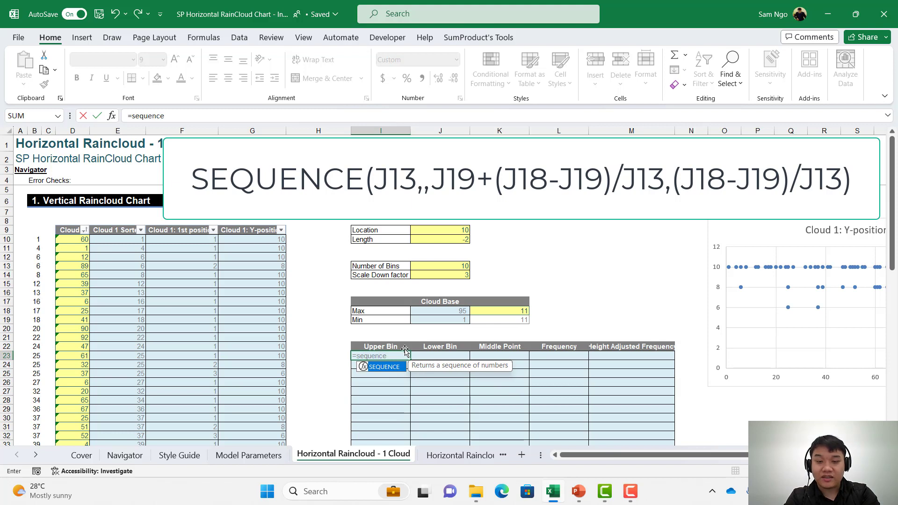
pyautogui.write('(')
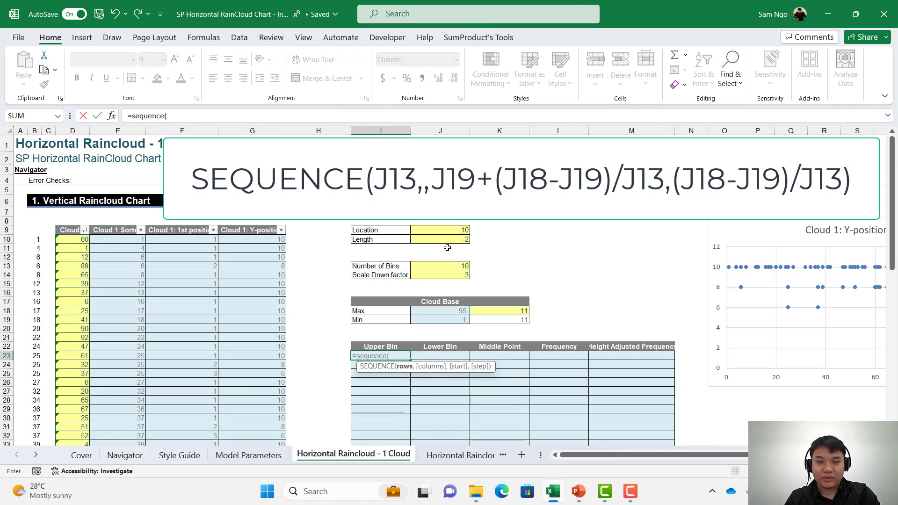
pyautogui.click(439, 266)
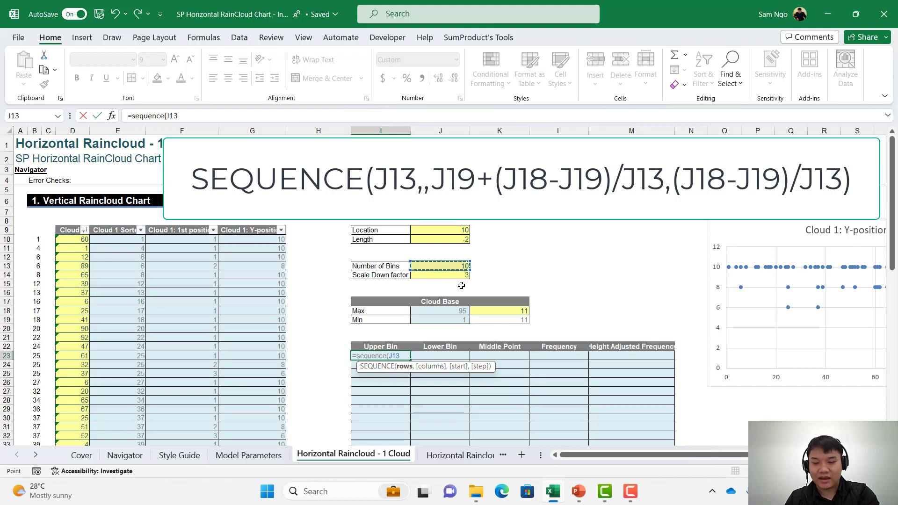
pyautogui.write(',')
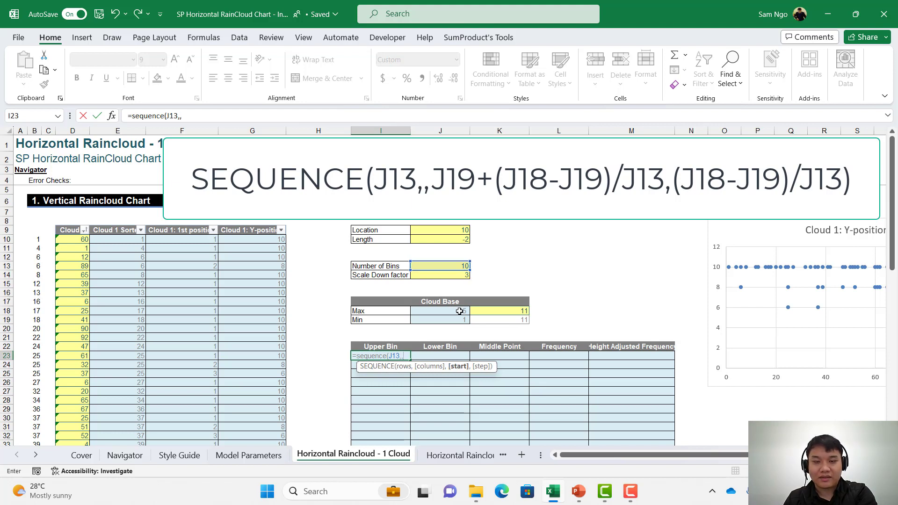
pyautogui.write(',')
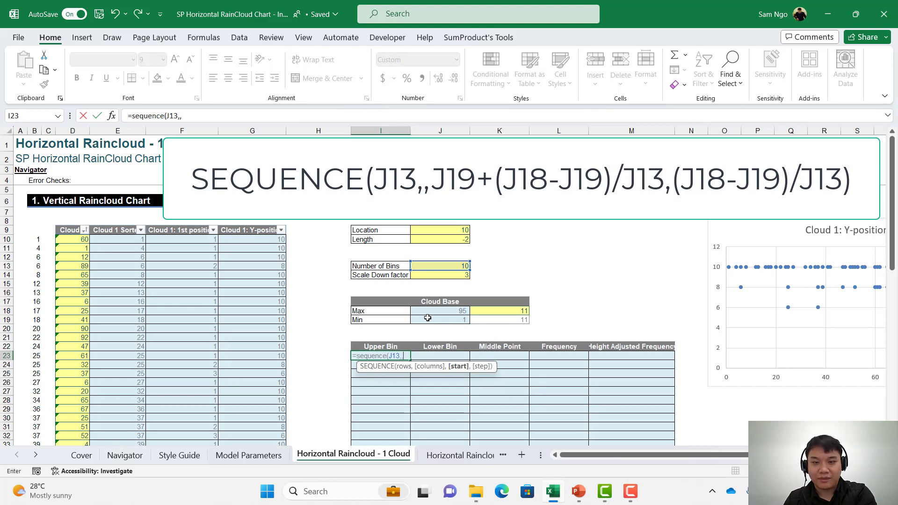
pyautogui.click(428, 318)
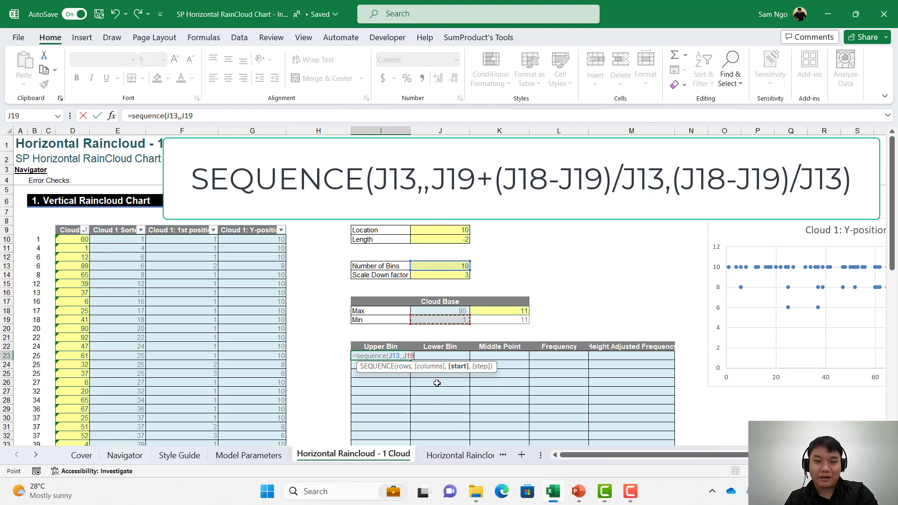
# Step: Extend the start argument of the Upper Bin formula to J19+(J18-J19)/J13
pyautogui.write('+(')
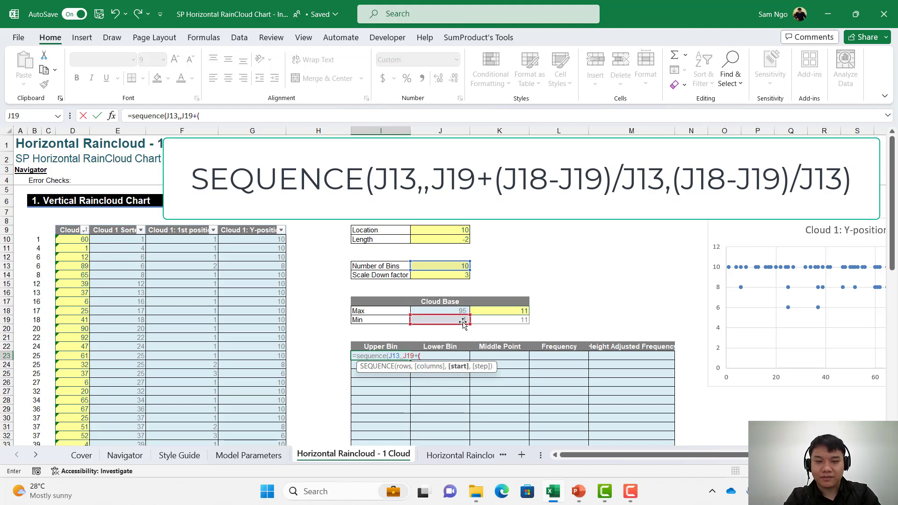
pyautogui.click(201, 116)
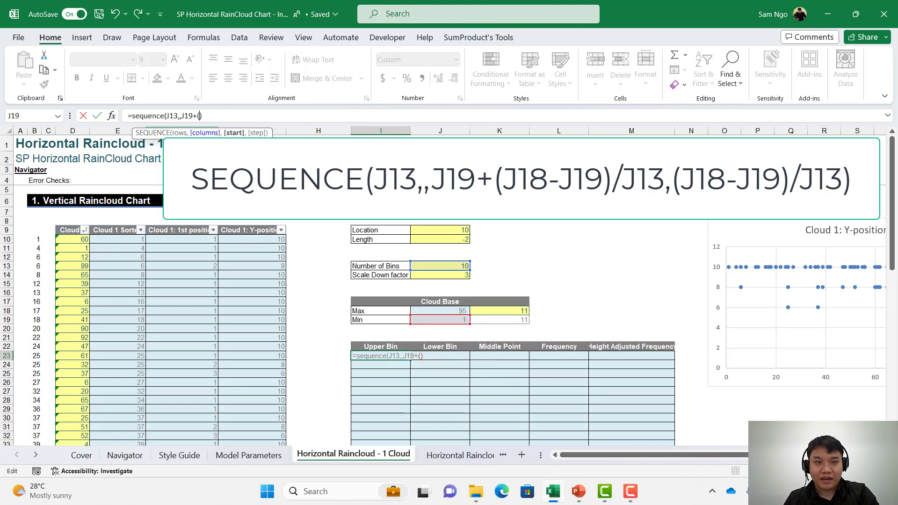
pyautogui.click(433, 311)
pyautogui.write('-')
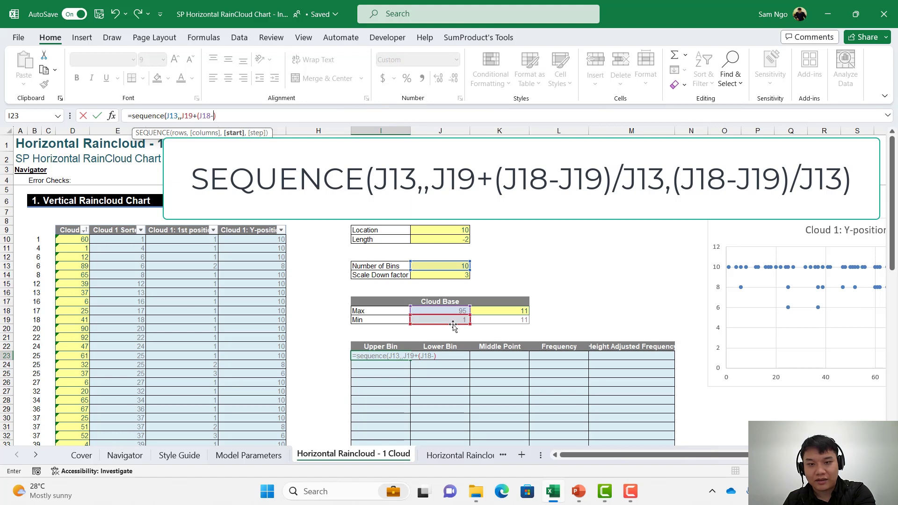
pyautogui.click(458, 322)
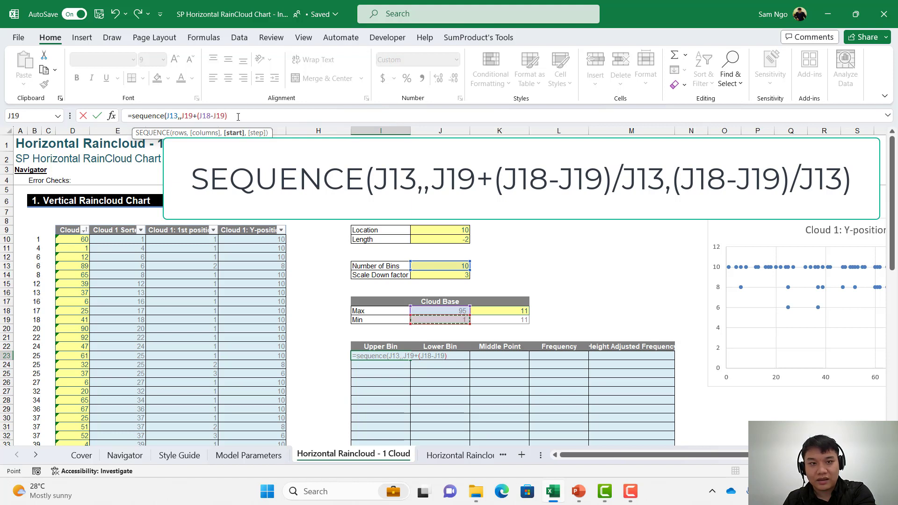
pyautogui.press('F2')
pyautogui.write('/')
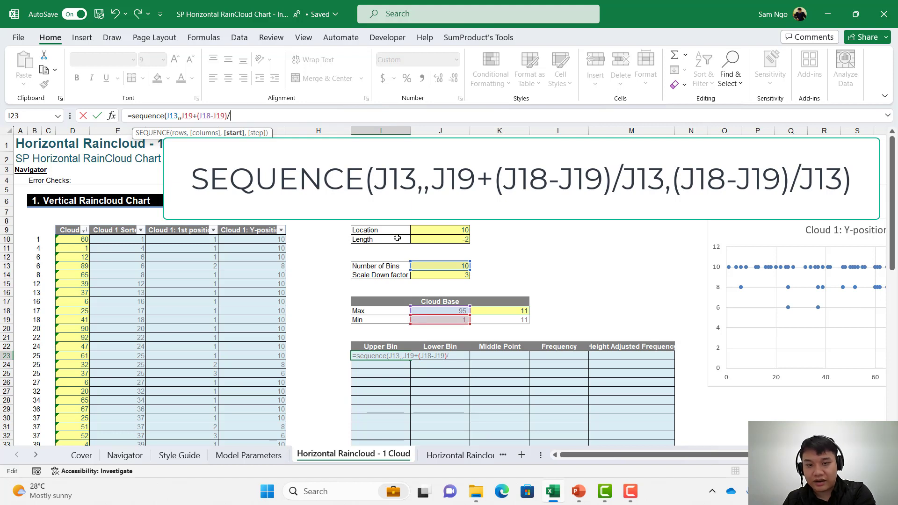
pyautogui.click(452, 265)
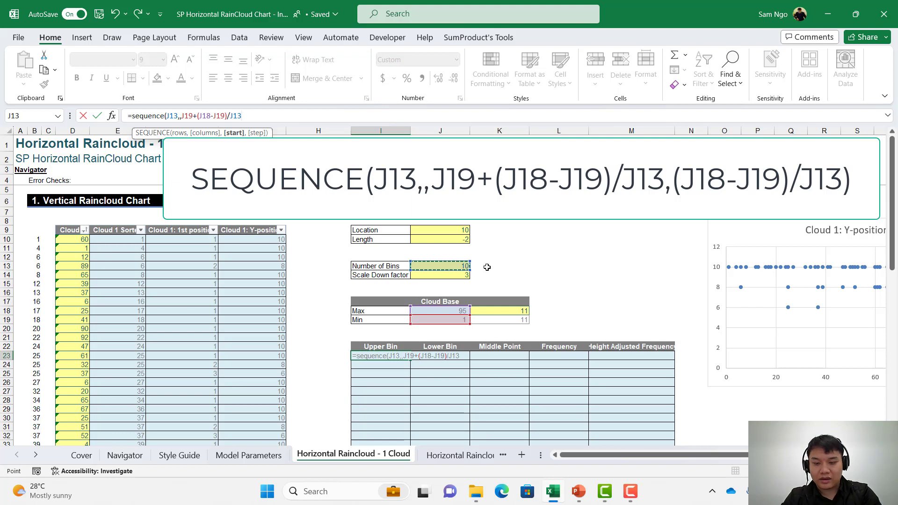
# Step: Add (J18-J19)/J13 as the step argument, enter the completed SEQUENCE formula in I23 and check the spilled Upper Bin values
pyautogui.write(',')
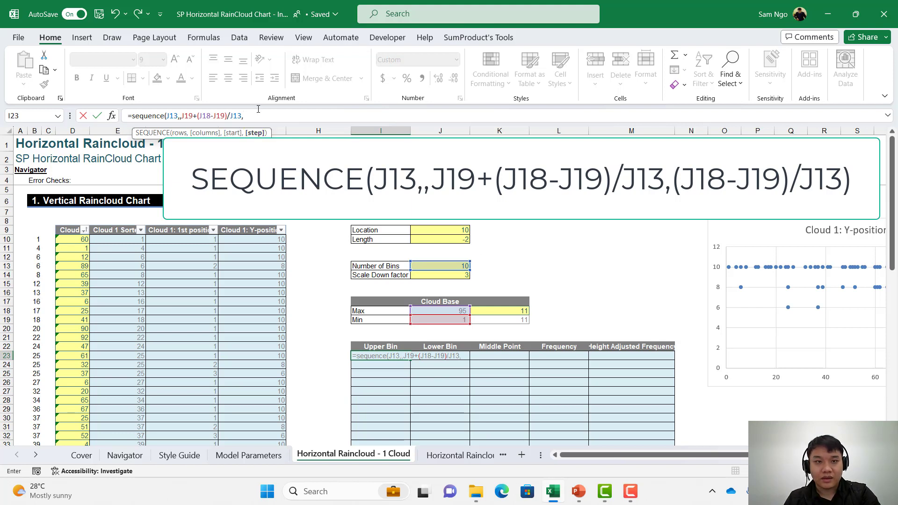
pyautogui.moveTo(233, 117); pyautogui.dragTo(198, 117)
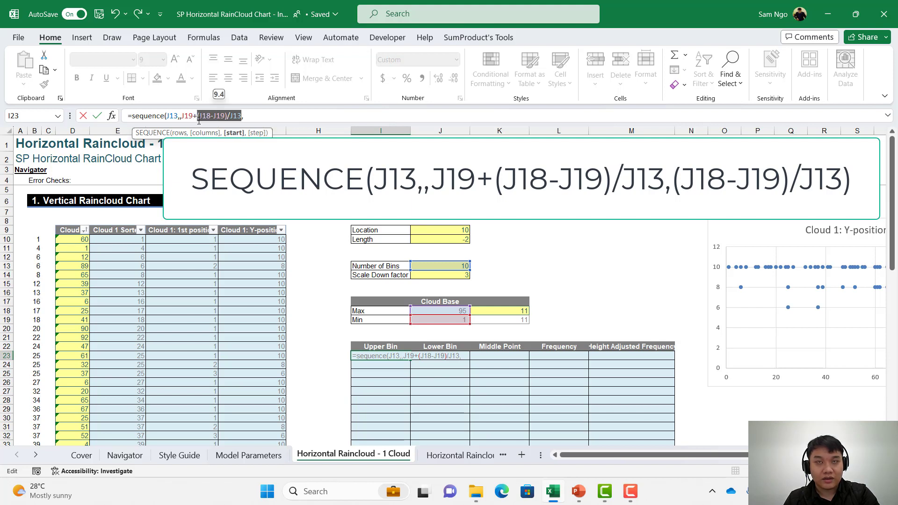
pyautogui.hotkey('ctrl', 'c')
pyautogui.press('End')
pyautogui.hotkey('ctrl', 'v')
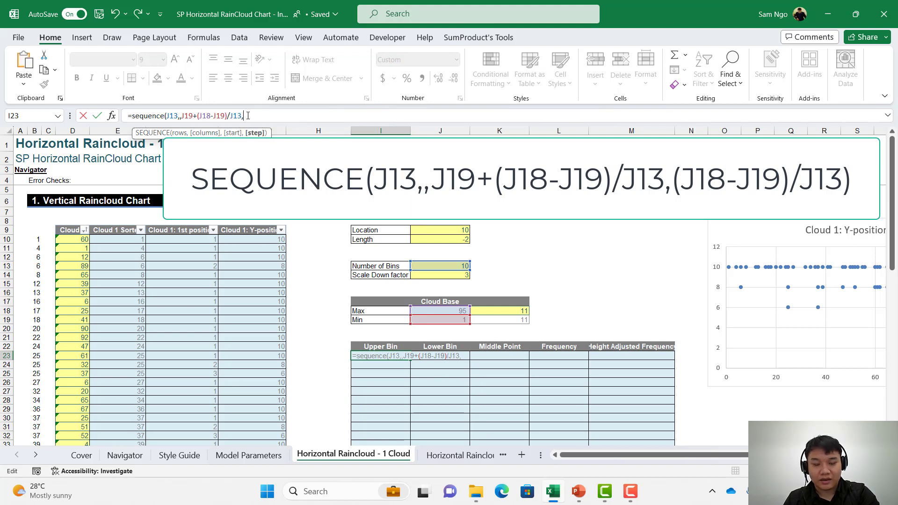
pyautogui.write(')/J13)')
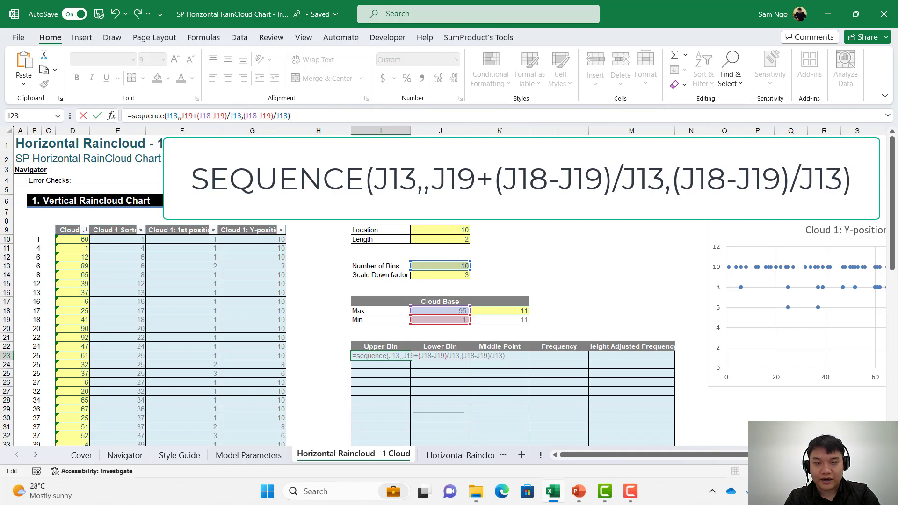
pyautogui.hotkey('ctrl', 'Return')
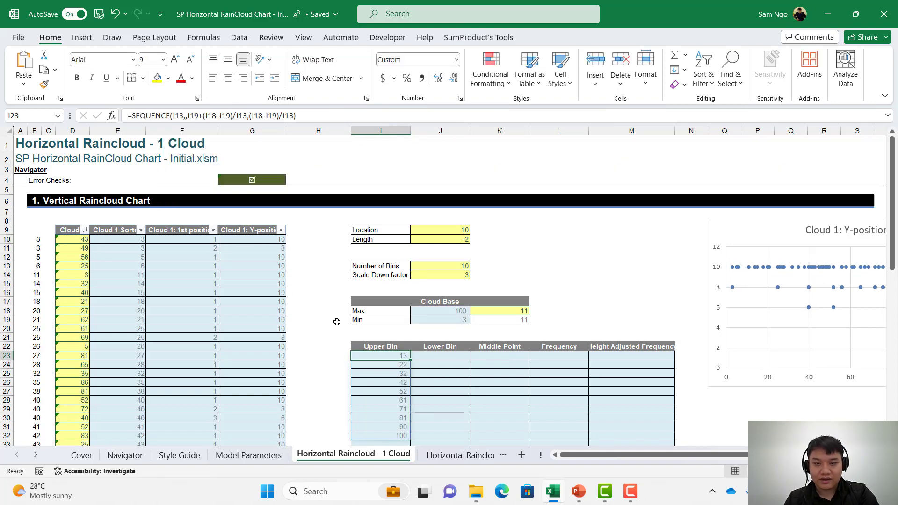
pyautogui.scroll(-2, 397, 338)
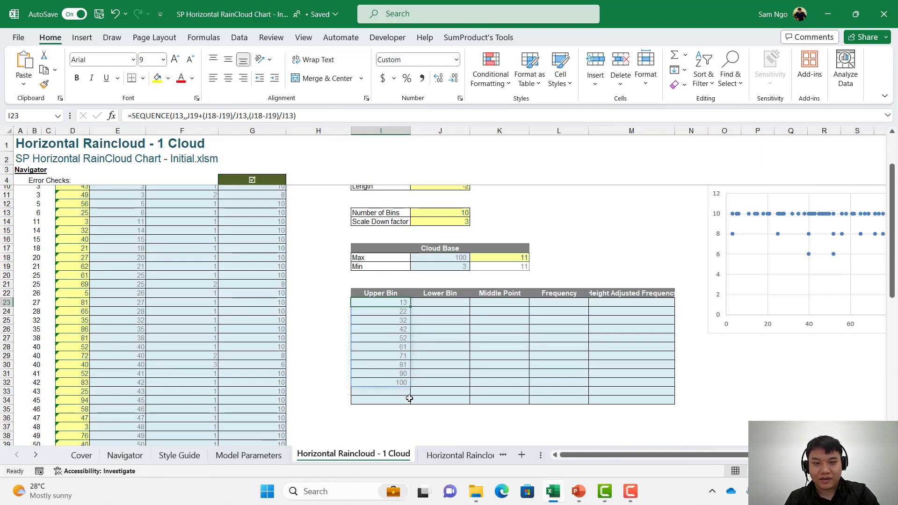
pyautogui.scroll(1, 409, 398)
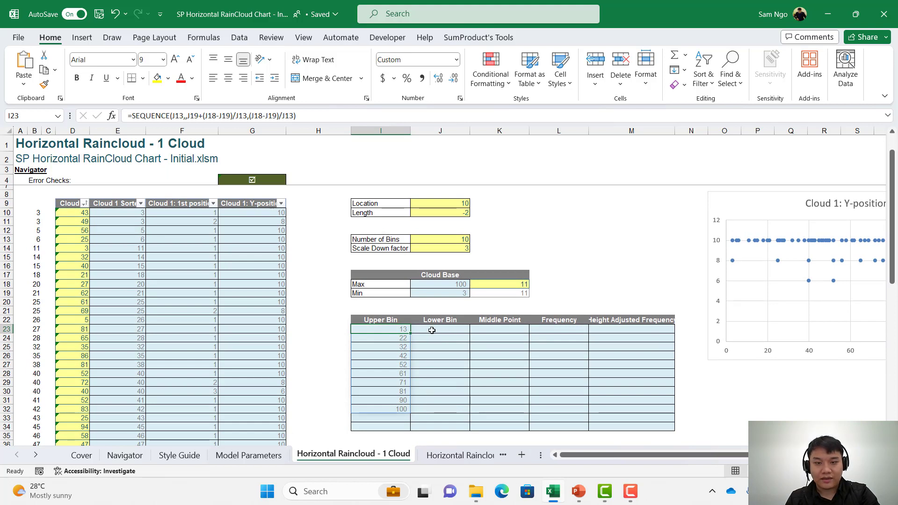
# Step: Reuse the Upper Bin formula in J23 under Lower Bin as =SEQUENCE(J13,,J19,(J18-J19)/J13), and select L23 under Frequency
pyautogui.tripleClick(308, 112)
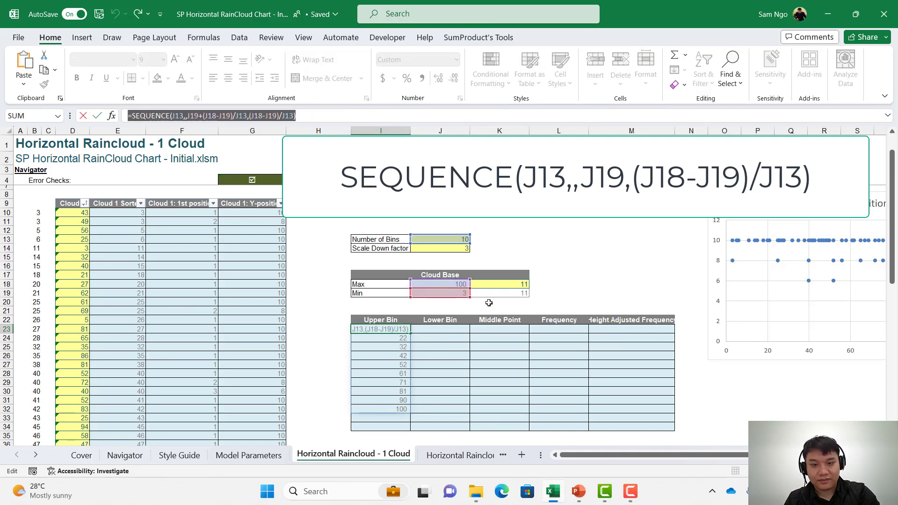
pyautogui.press('Tab')
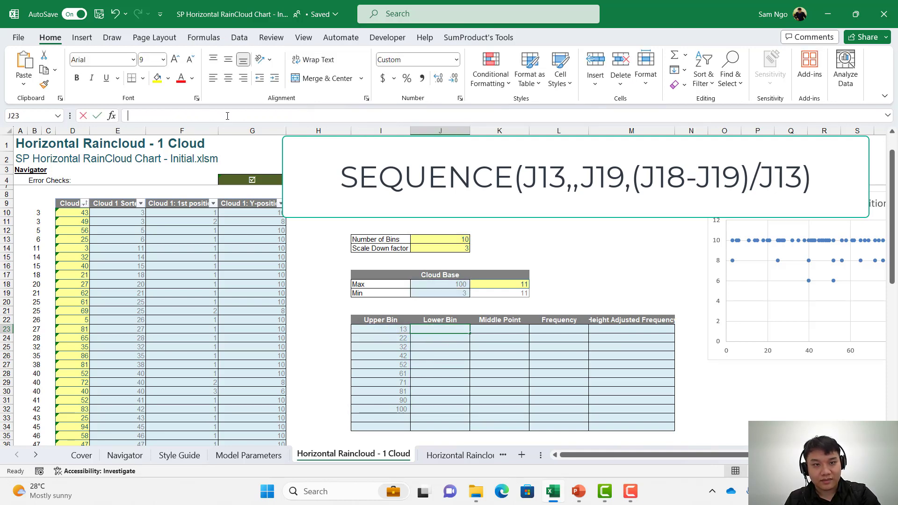
pyautogui.click(227, 116)
pyautogui.hotkey('ctrl', 'v')
pyautogui.click(244, 116)
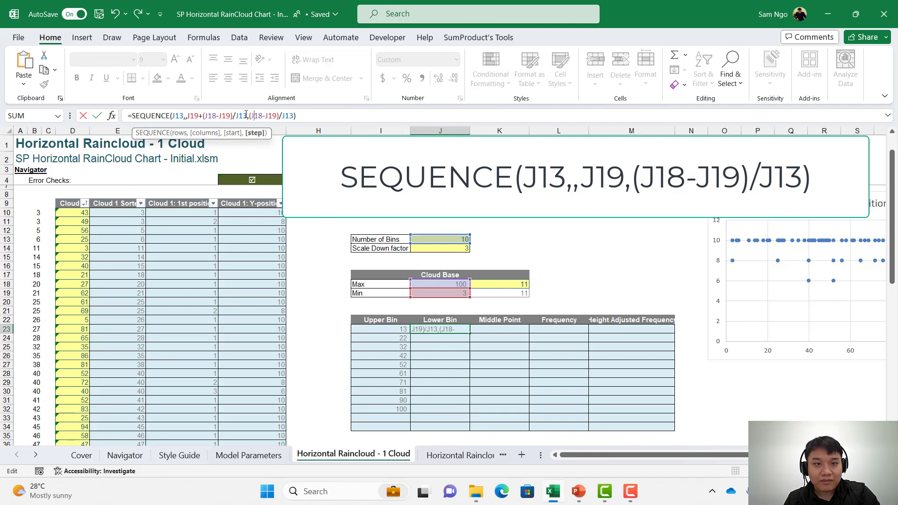
pyautogui.moveTo(247, 116); pyautogui.dragTo(199, 116)
pyautogui.press('Delete')
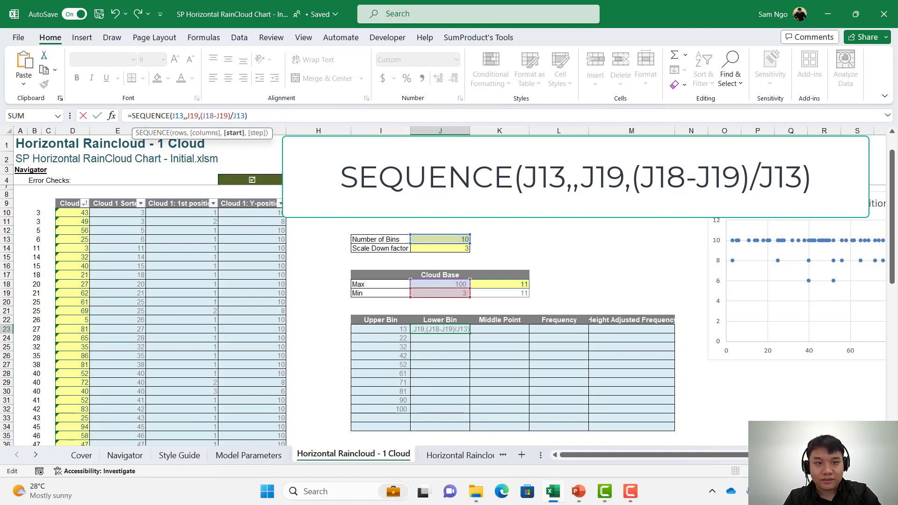
pyautogui.click(498, 328)
pyautogui.moveTo(498, 321); pyautogui.dragTo(498, 333)
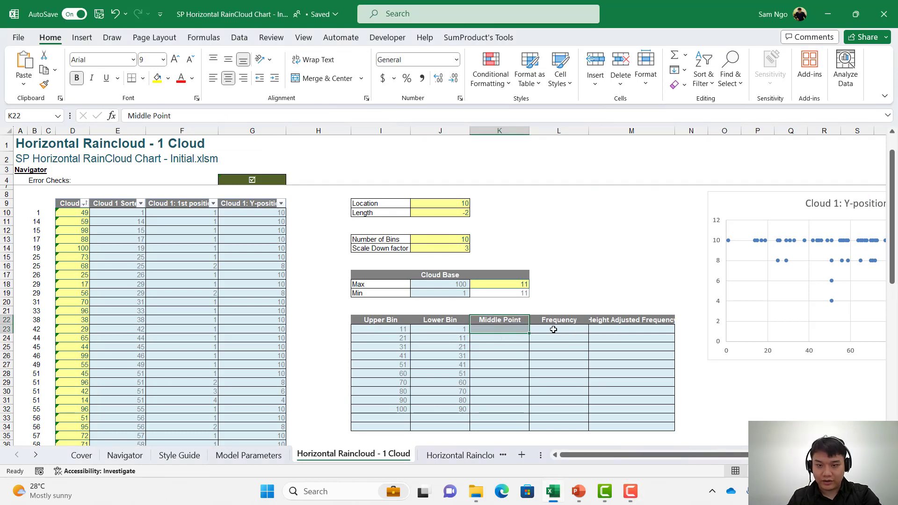
pyautogui.click(553, 330)
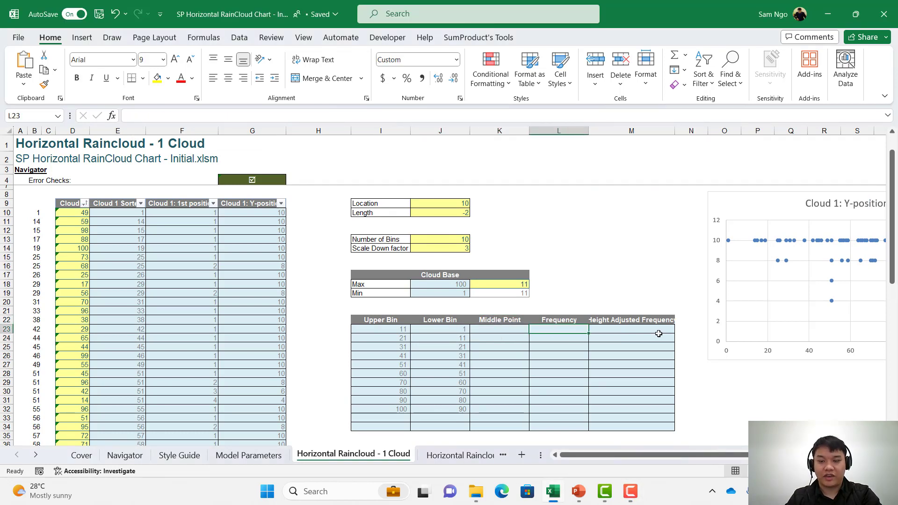
pyautogui.write('=')
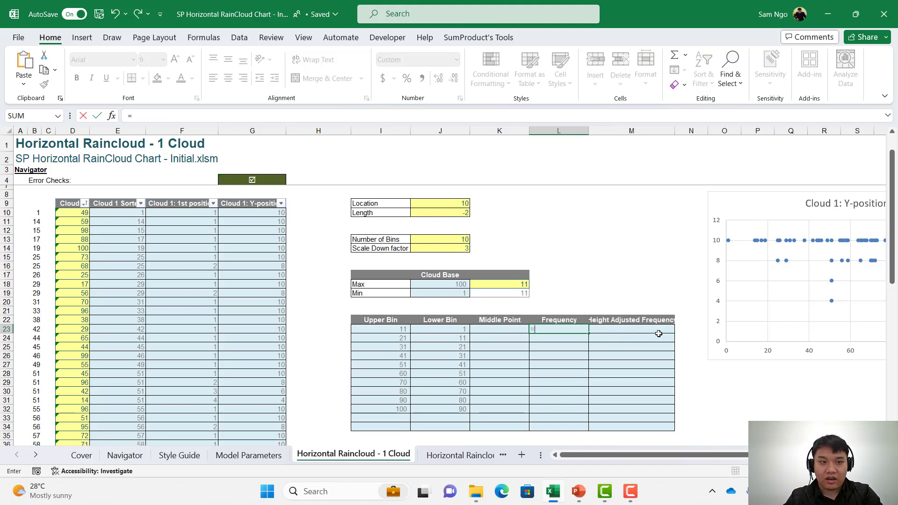
pyautogui.moveTo(72, 212); pyautogui.dragTo(72, 275)
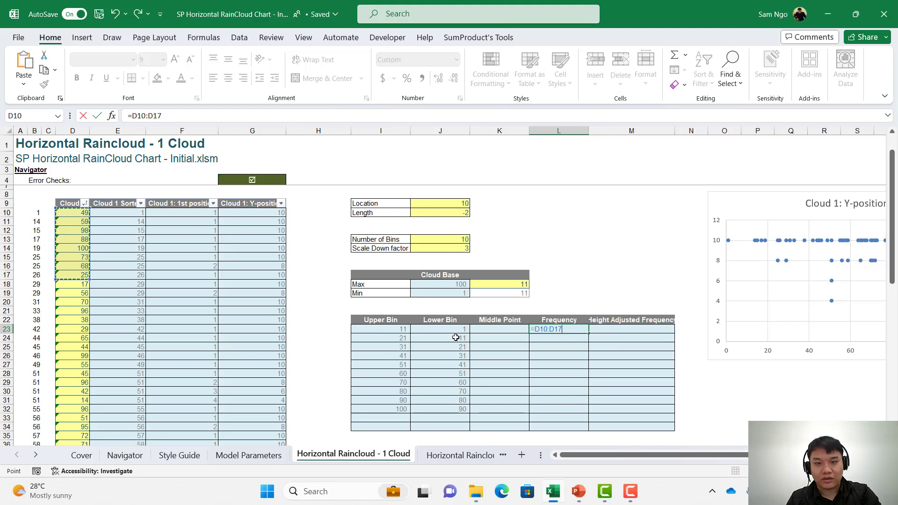
pyautogui.press('Escape')
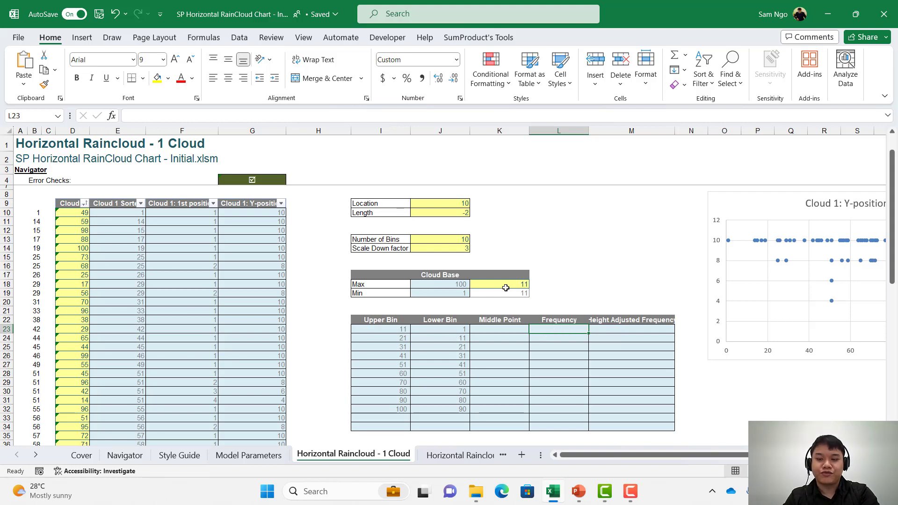
# Step: Begin a COUNTIFS formula in L23 under Frequency with Cloud[Cloud 1 Sorted] as the first criteria range
pyautogui.write('=')
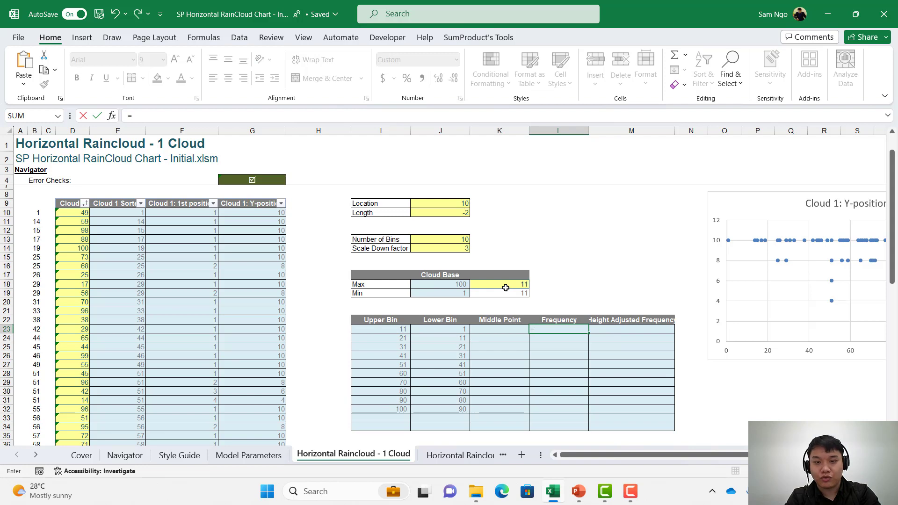
pyautogui.write('c')
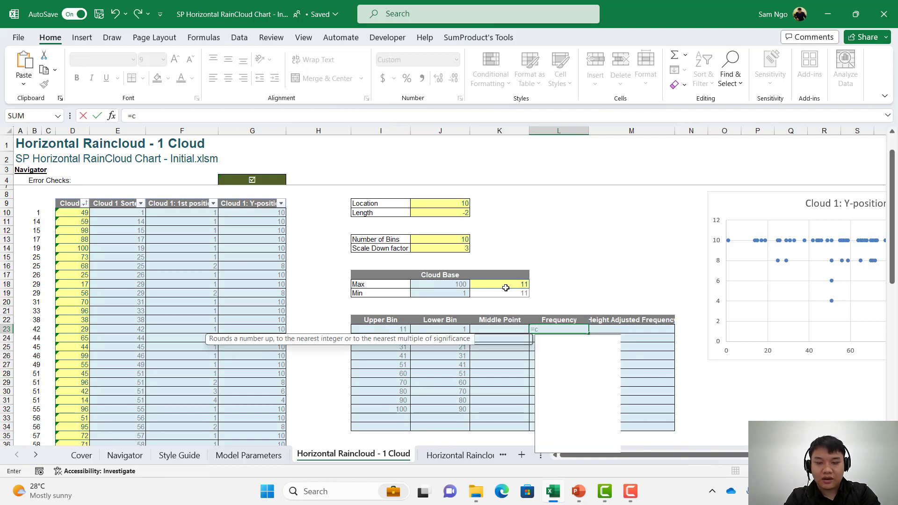
pyautogui.write('ountif')
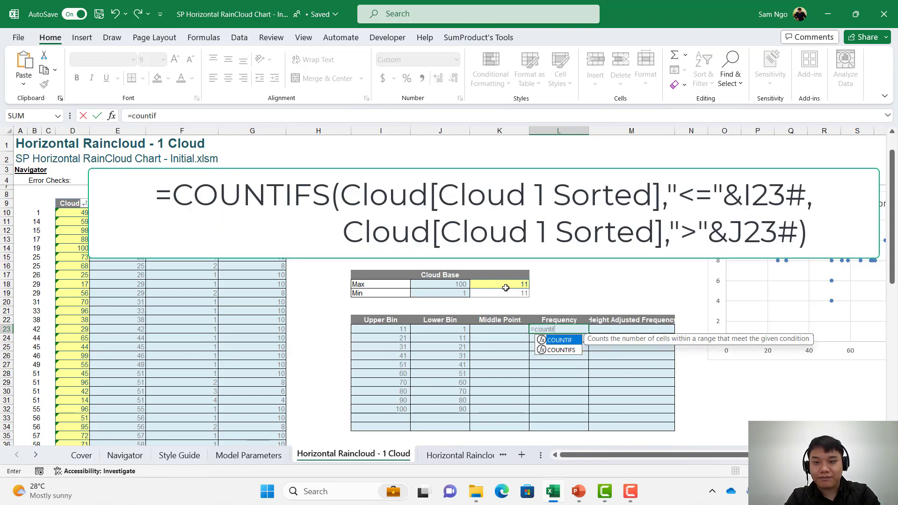
pyautogui.write('s')
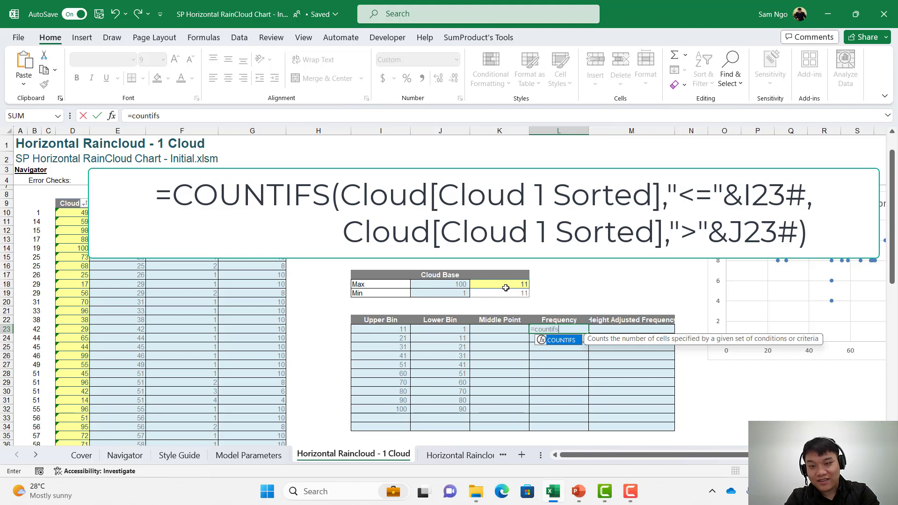
pyautogui.write('(')
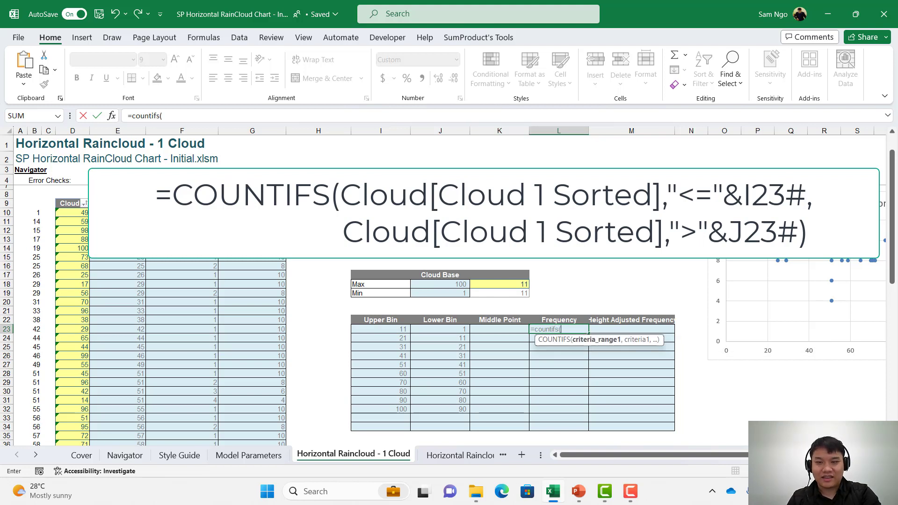
pyautogui.click(74, 199)
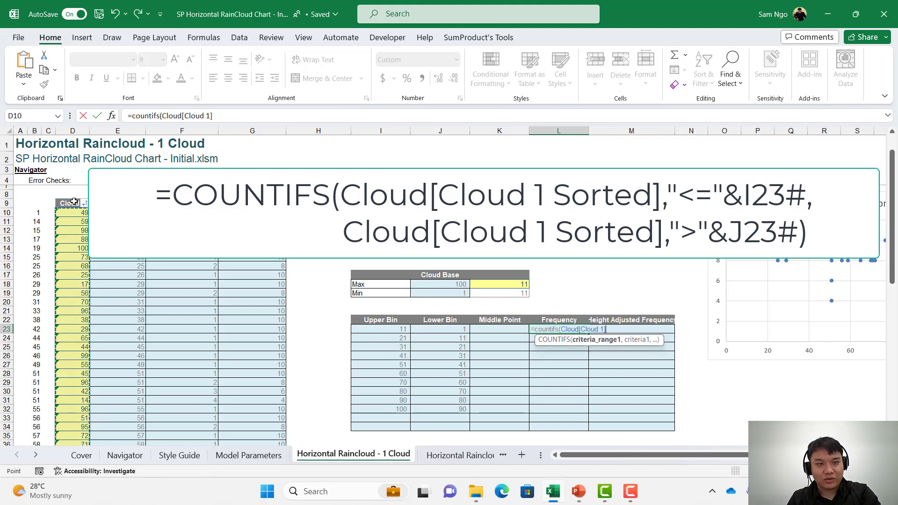
pyautogui.click(118, 201)
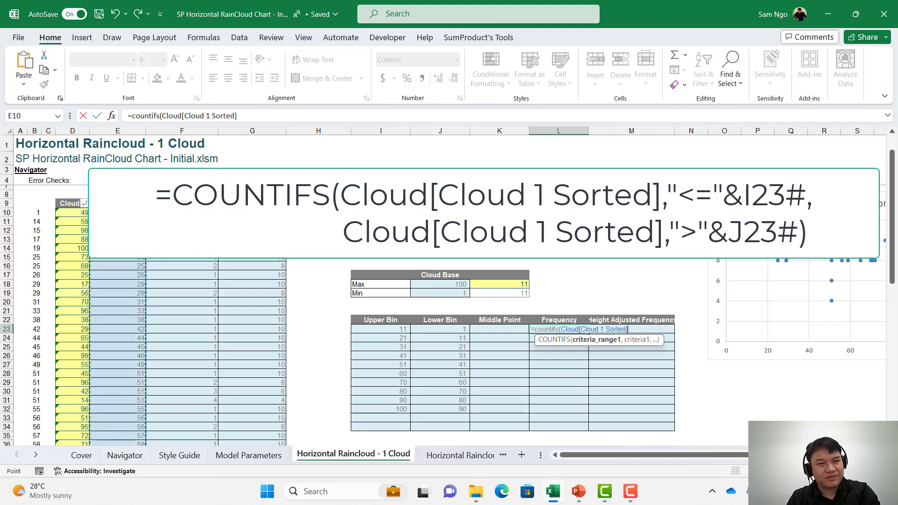
pyautogui.write(',')
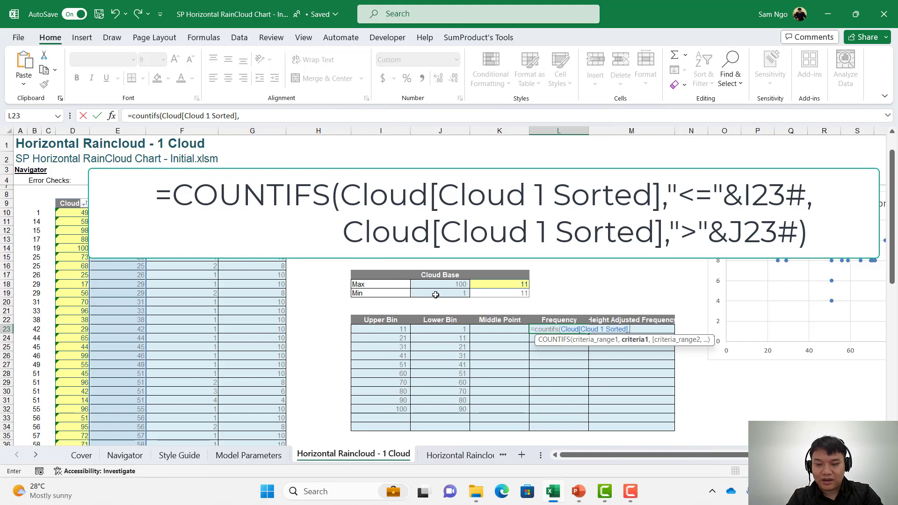
# Step: Set the first criterion of the Frequency formula to "<="&I23#, referencing the spilled Upper Bin values
pyautogui.write('"<')
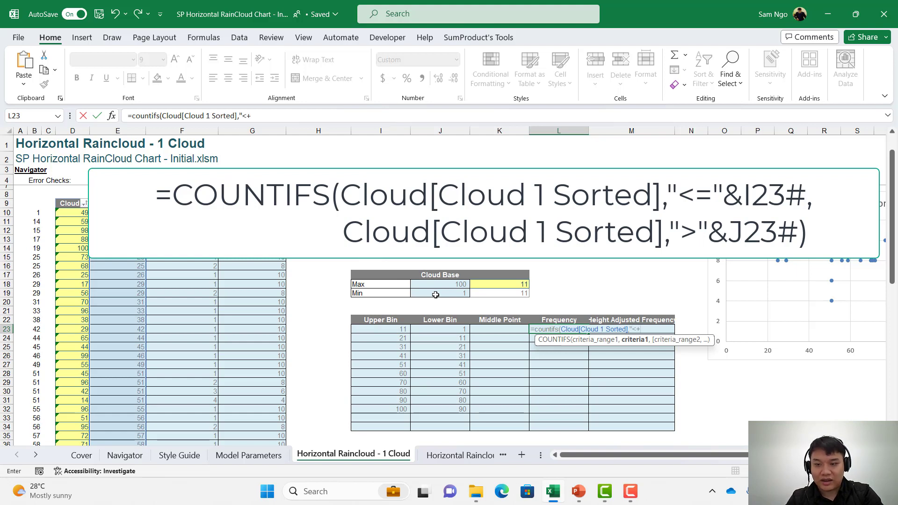
pyautogui.write('="')
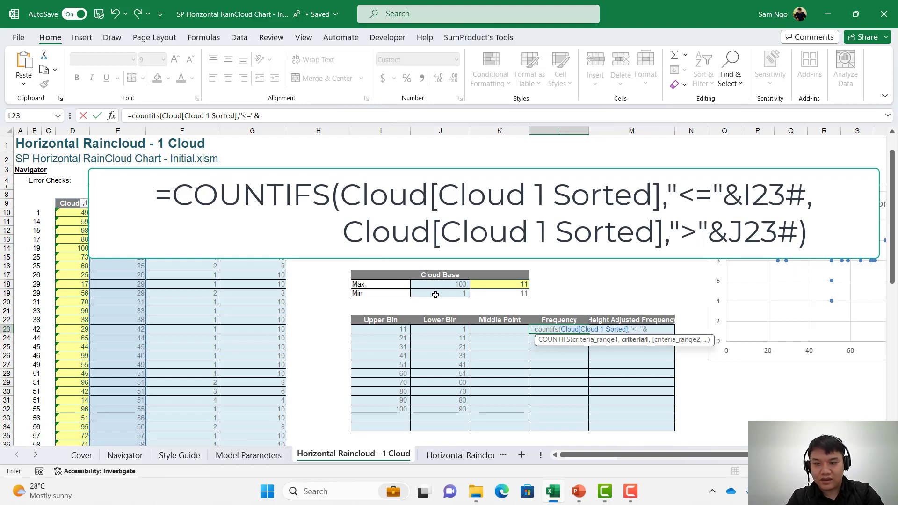
pyautogui.write('&')
pyautogui.click(399, 328)
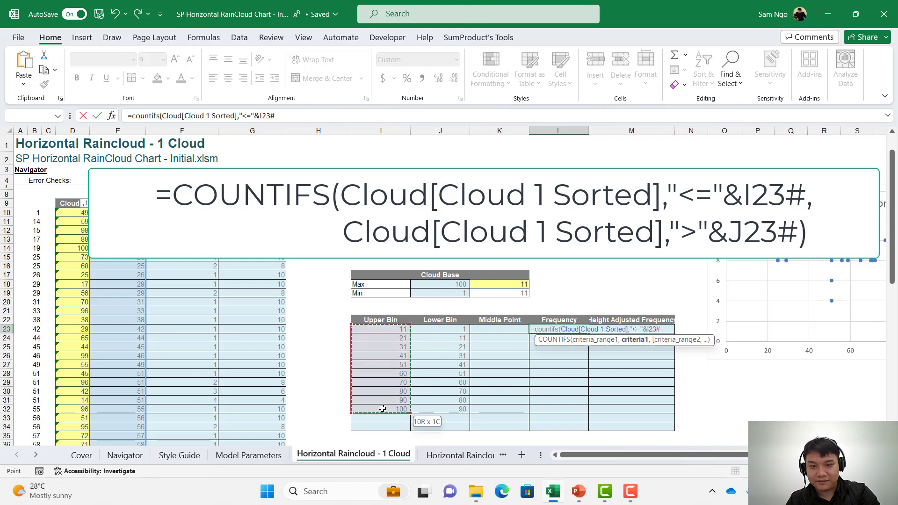
pyautogui.write(',')
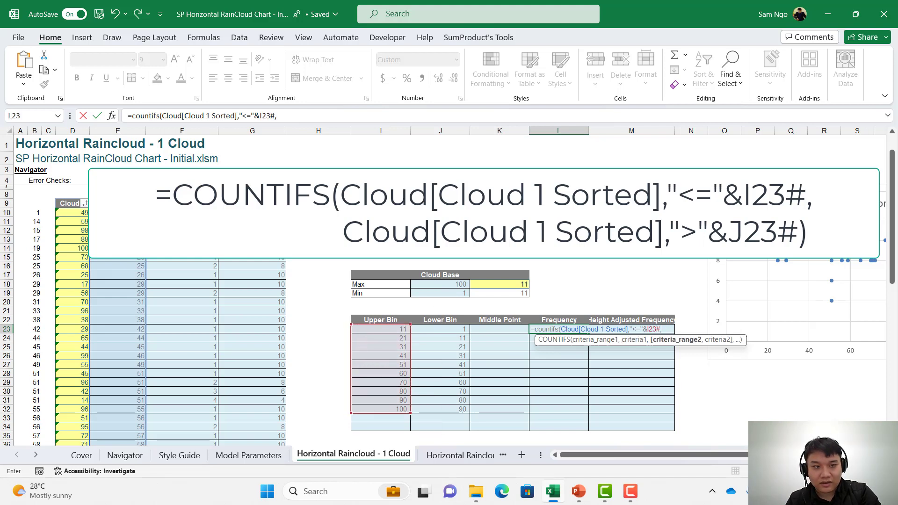
# Step: Add Cloud[Cloud 1 Sorted] with the criterion ">"&J23# as the second condition and enter the completed COUNTIFS formula in L23
pyautogui.click(117, 200)
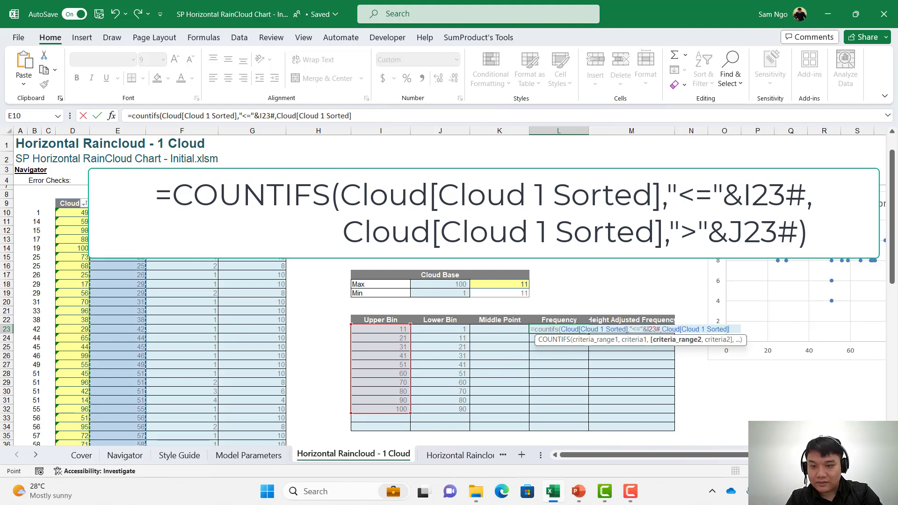
pyautogui.write(',')
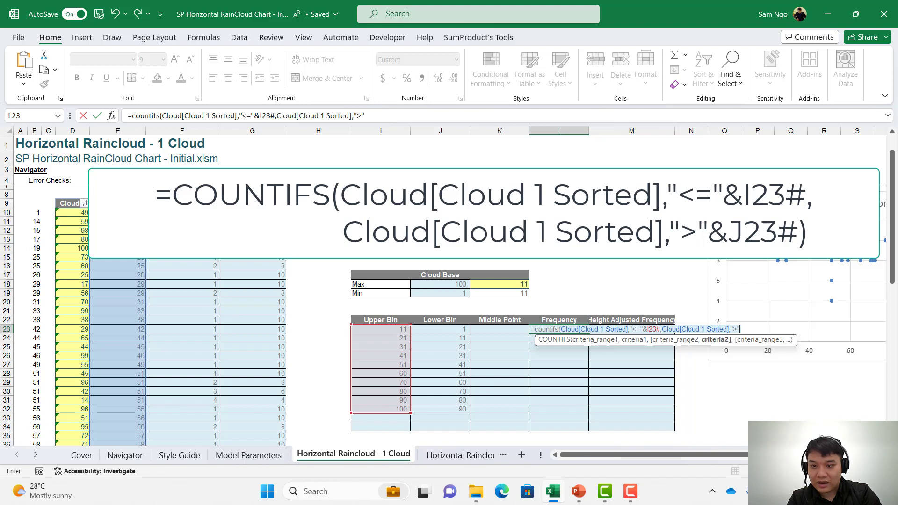
pyautogui.write('">"&')
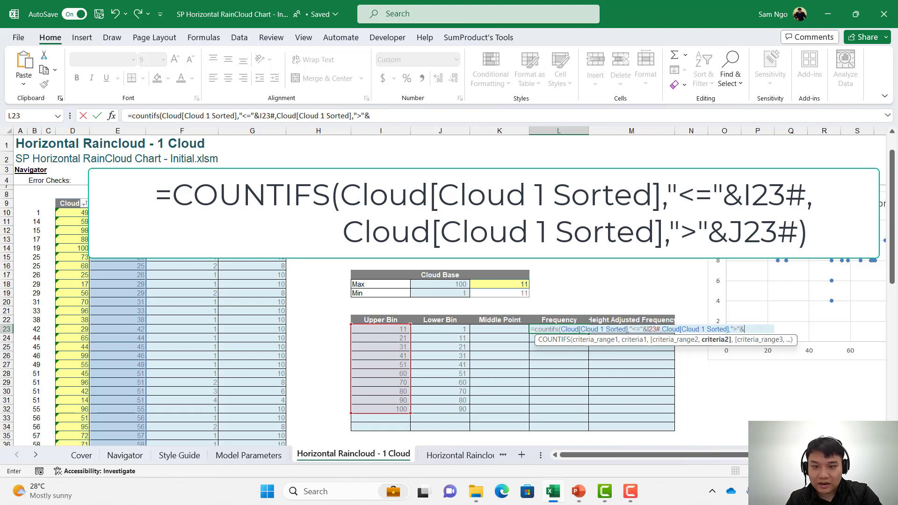
pyautogui.moveTo(455, 329); pyautogui.dragTo(462, 410)
pyautogui.press('Return')
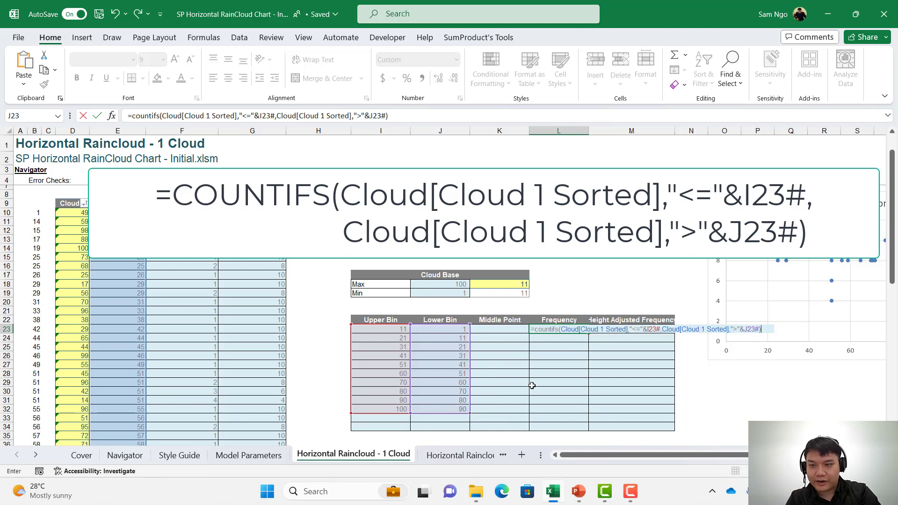
pyautogui.press('Up')
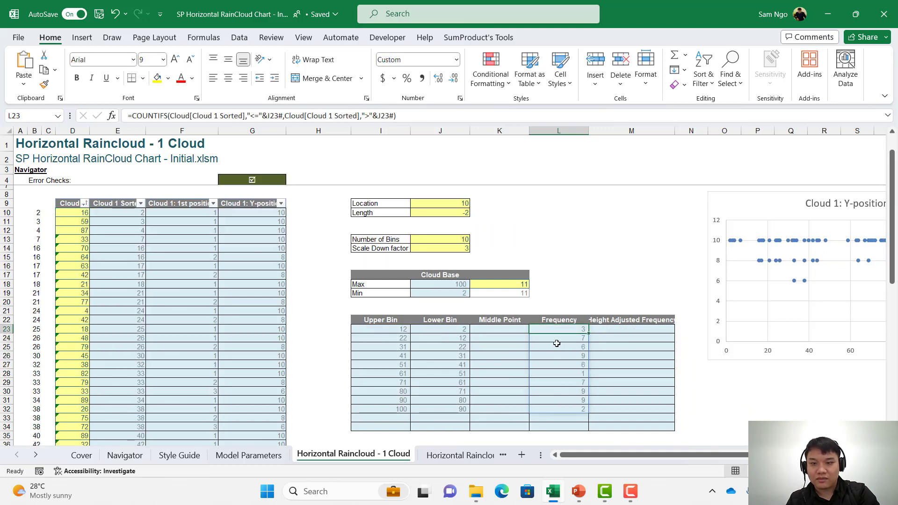
# Step: Insert a scatter chart with smooth lines and no markers from the Upper Bin range I22:I32 and the Frequency range L22:L32
pyautogui.scroll(-1, 552, 310)
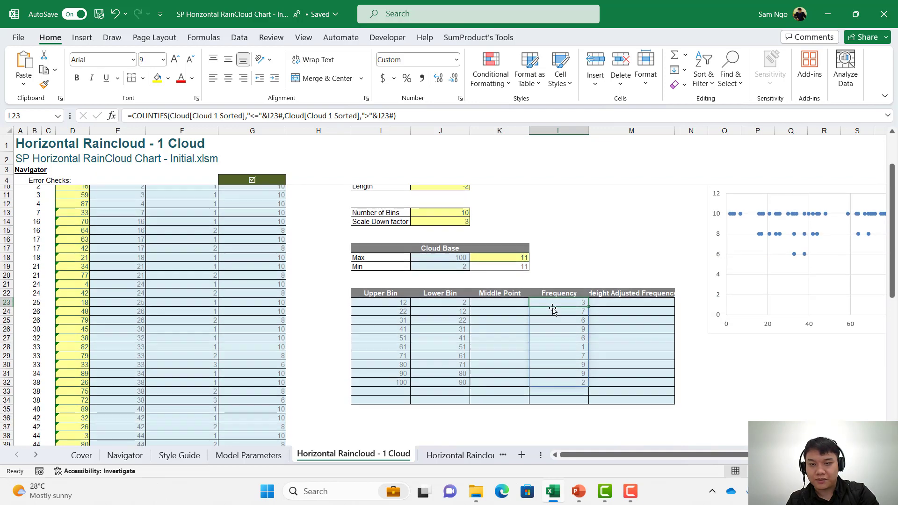
pyautogui.moveTo(394, 292); pyautogui.dragTo(402, 383)
pyautogui.keyDown('ctrl'); pyautogui.moveTo(571, 293); pyautogui.dragTo(571, 381); pyautogui.keyUp('ctrl')
pyautogui.click(83, 38)
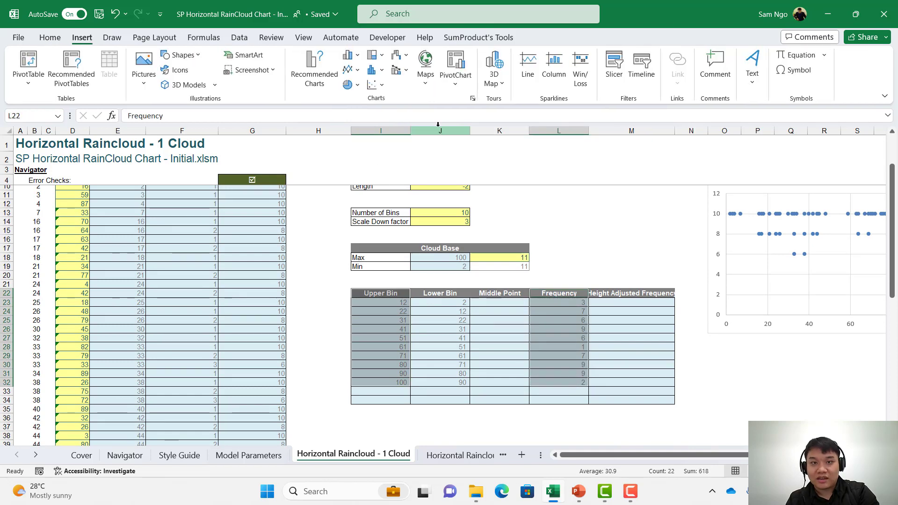
pyautogui.click(375, 85)
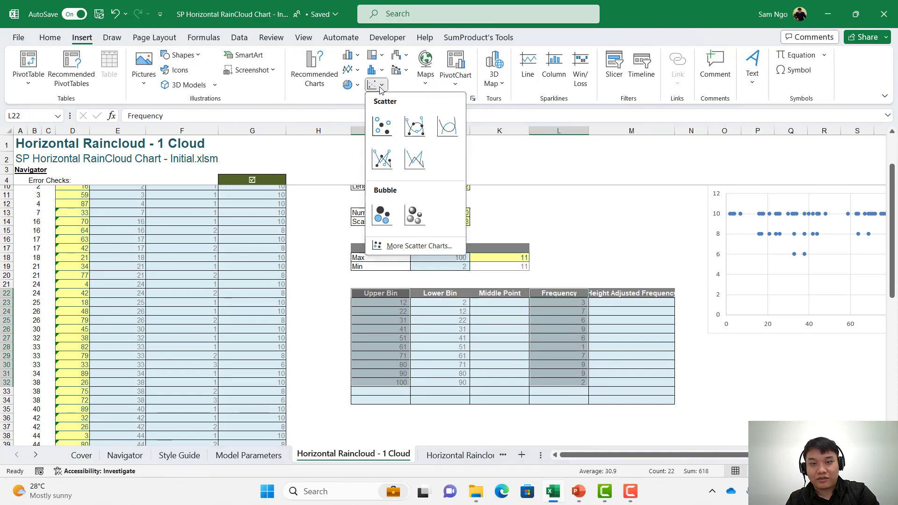
pyautogui.click(445, 136)
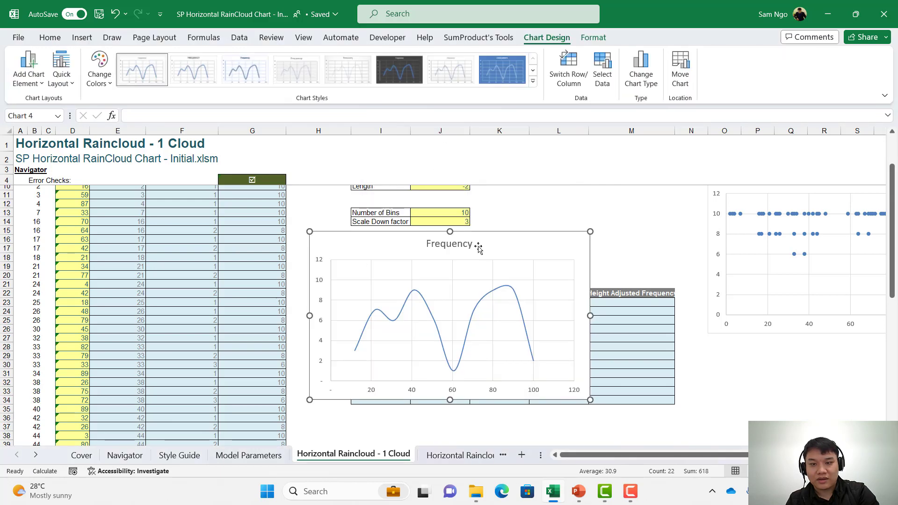
# Step: Move the Frequency chart into the empty area just below the bin table and compare it with the table's Frequency values
pyautogui.scroll(-1, 477, 249)
pyautogui.moveTo(357, 212); pyautogui.dragTo(415, 303)
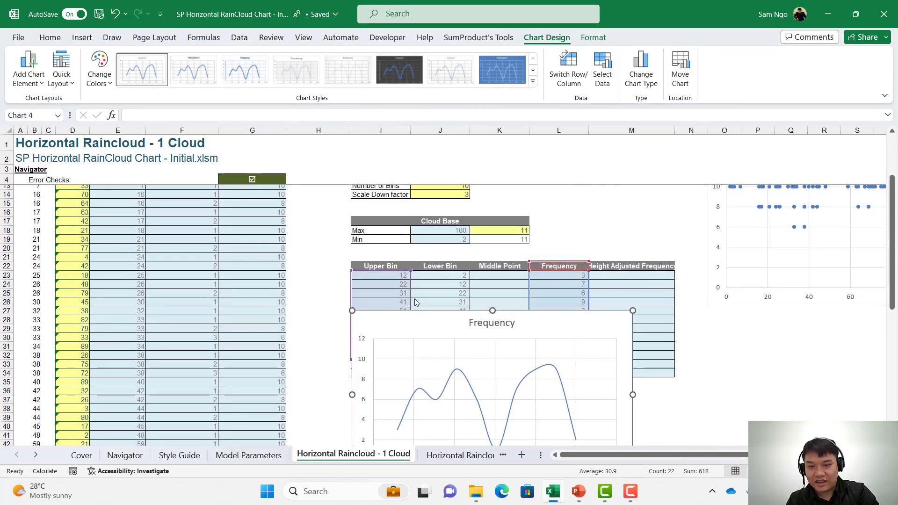
pyautogui.scroll(-2, 415, 302)
pyautogui.moveTo(427, 270); pyautogui.dragTo(430, 341)
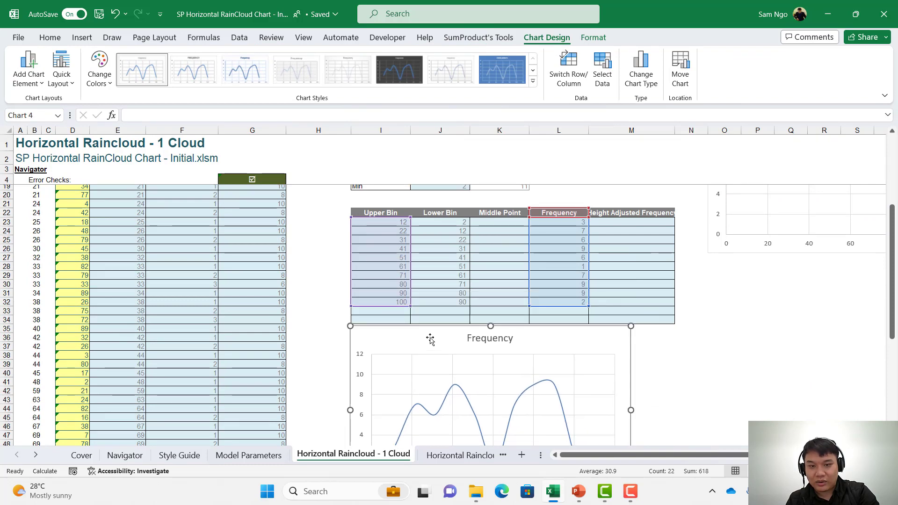
pyautogui.scroll(-2, 431, 339)
pyautogui.moveTo(431, 283); pyautogui.dragTo(430, 294)
pyautogui.scroll(-1, 485, 316)
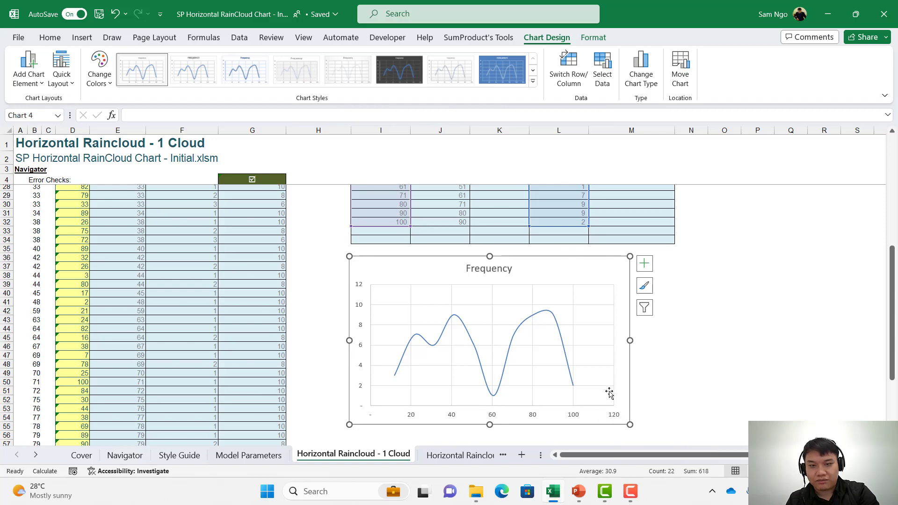
pyautogui.scroll(2, 610, 392)
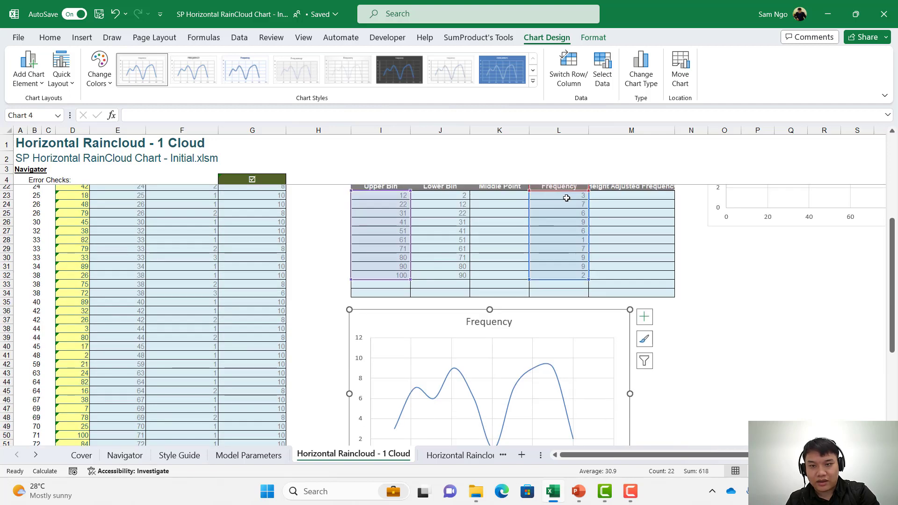
pyautogui.scroll(1, 579, 239)
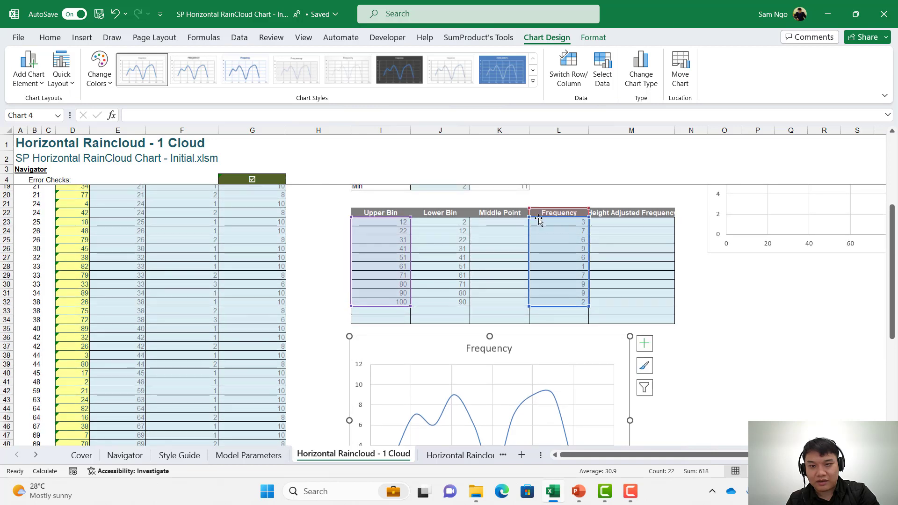
# Step: Wrap the Upper Bin SEQUENCE formula in I23 in VSTACK, with J19 stacked before the sequence and J18 after it
pyautogui.scroll(-3, 591, 235)
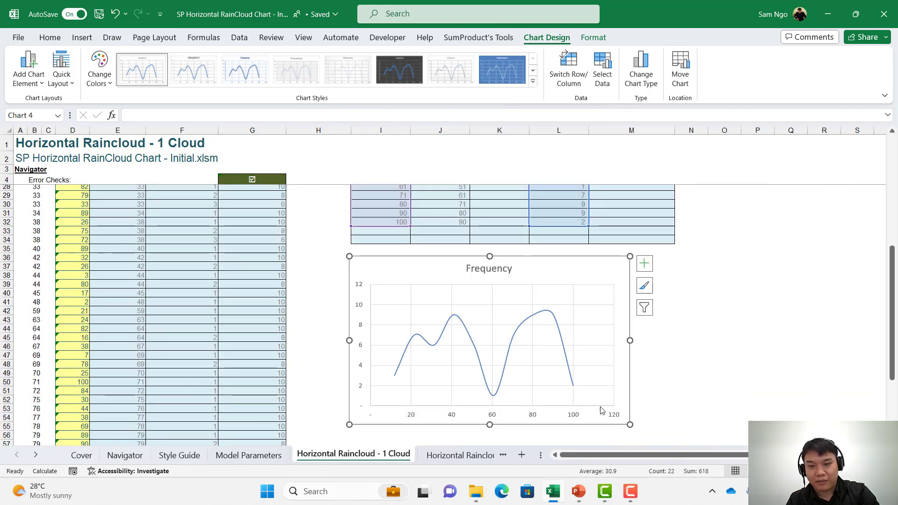
pyautogui.scroll(3, 588, 387)
pyautogui.click(382, 221)
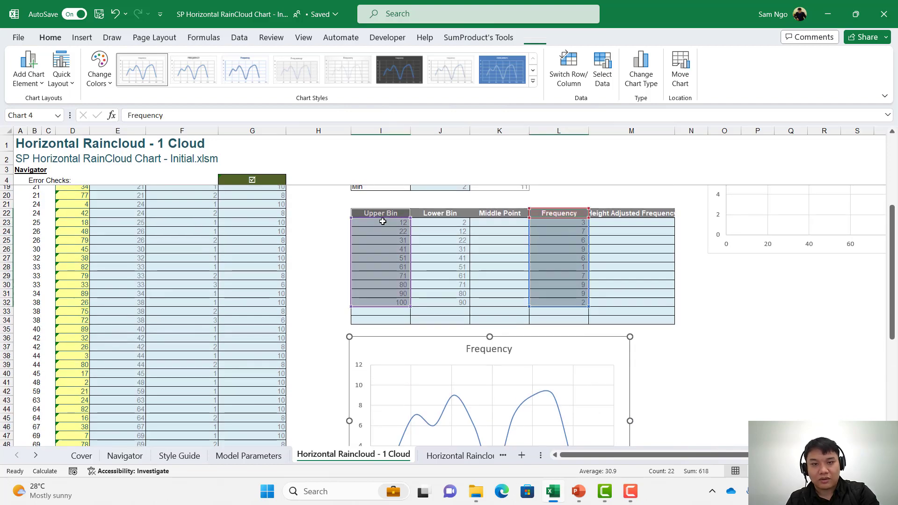
pyautogui.click(130, 115)
pyautogui.write('Vstack')
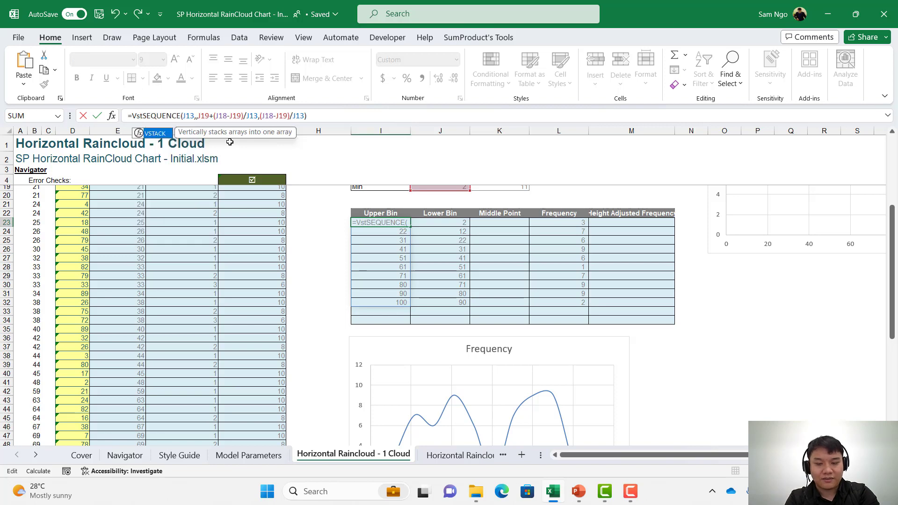
pyautogui.write('(')
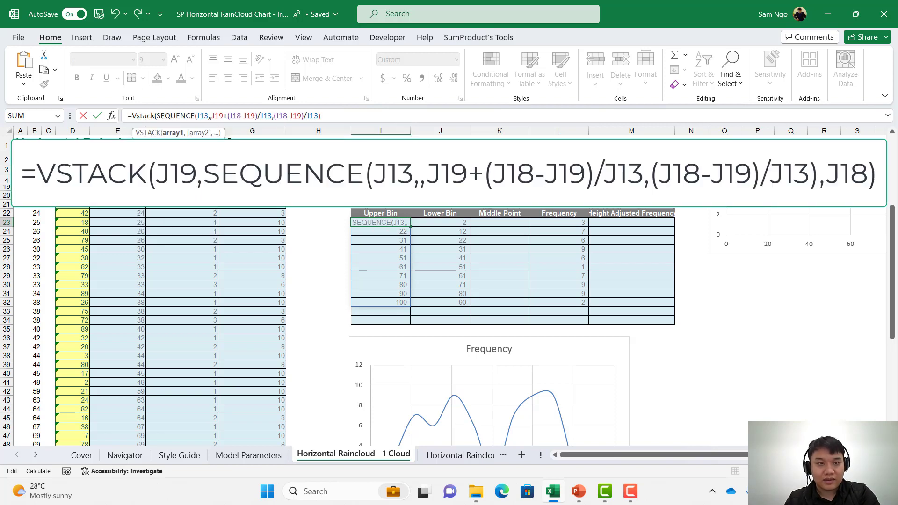
pyautogui.scroll(3, 452, 263)
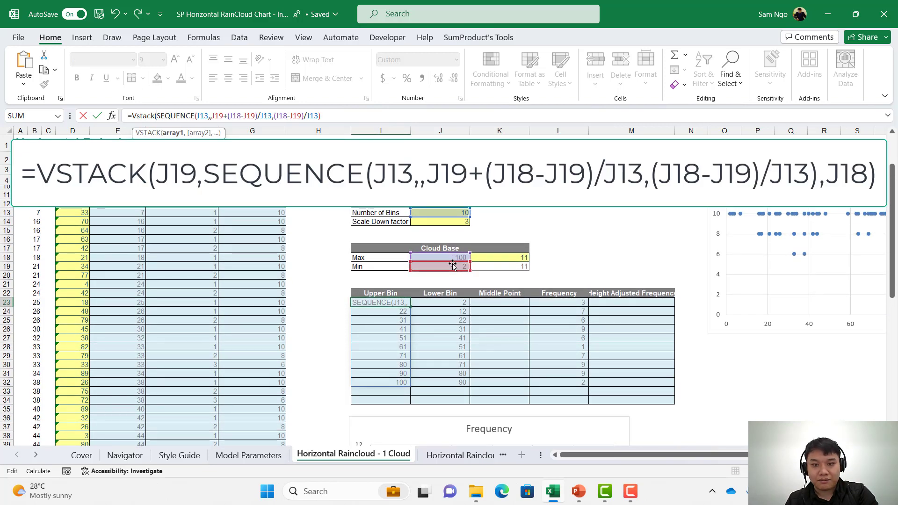
pyautogui.click(452, 271)
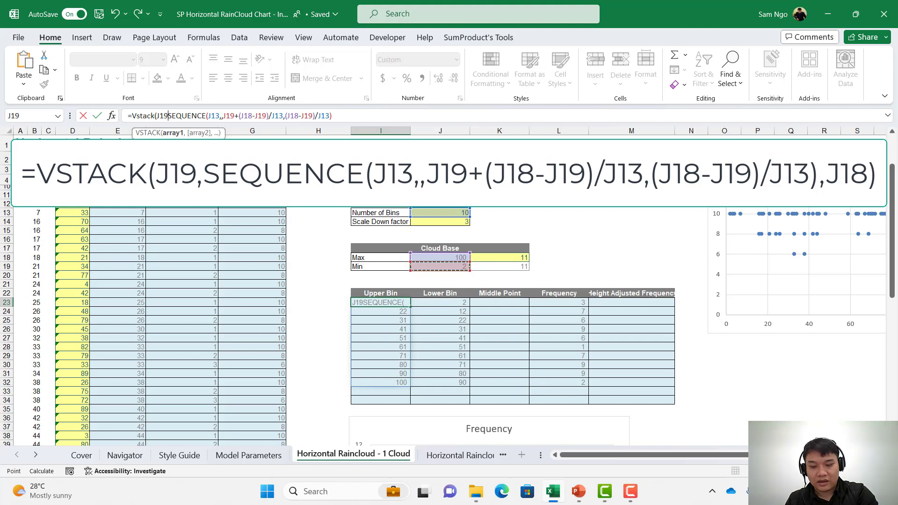
pyautogui.write(',,')
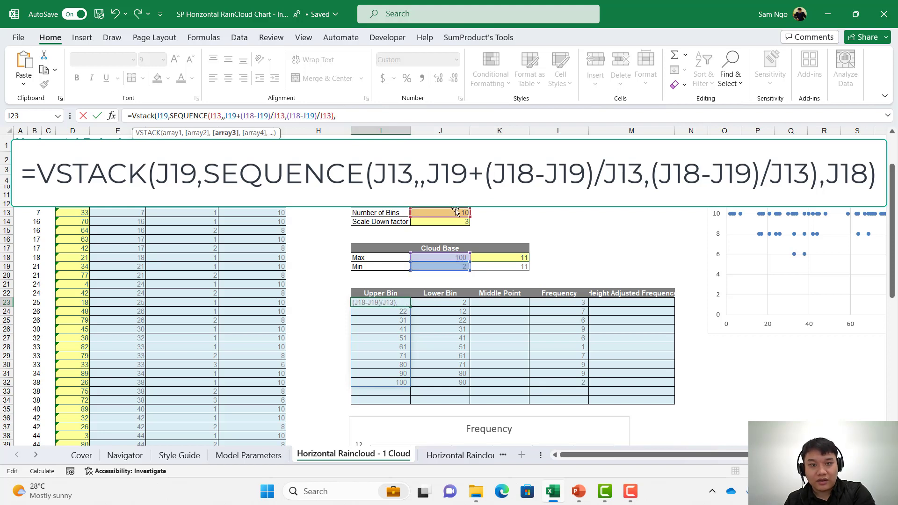
pyautogui.click(447, 260)
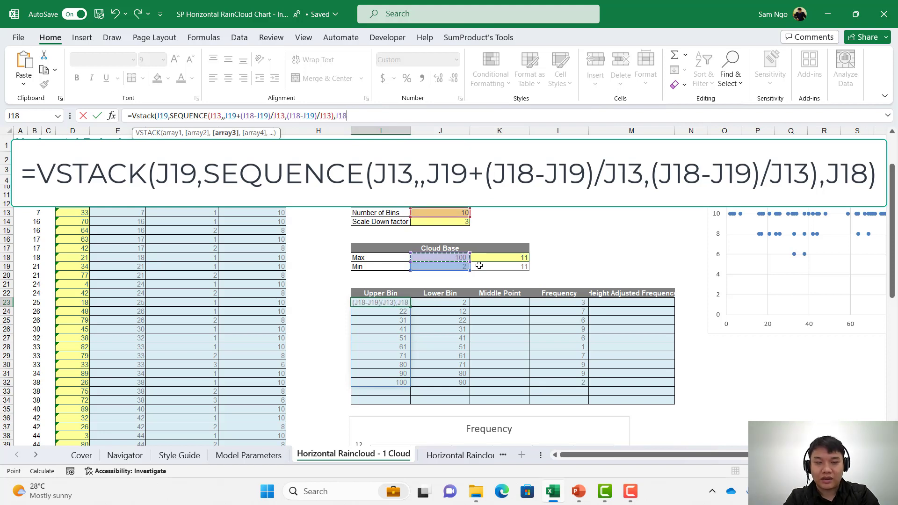
pyautogui.write(')')
pyautogui.press('Tab')
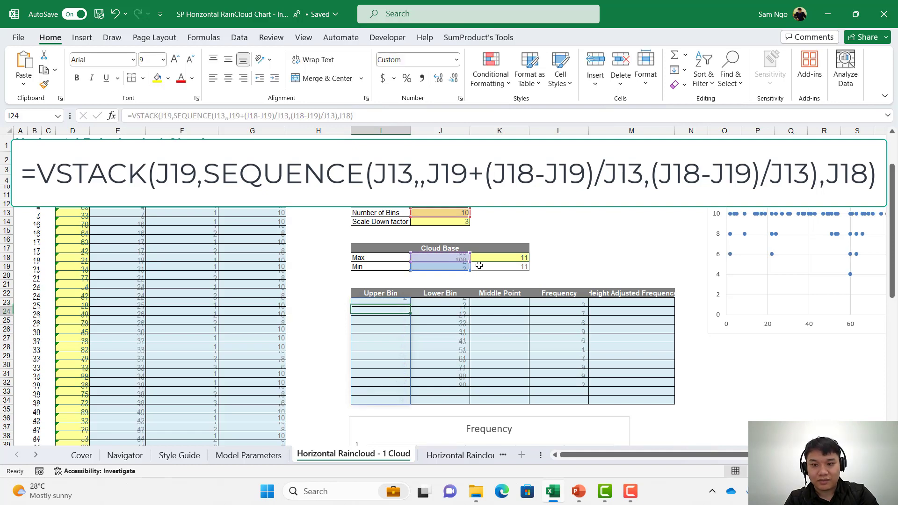
# Step: Wrap the Lower Bin SEQUENCE formula in J23 in VSTACK, stacking J19 before the sequence and J18 after it
pyautogui.click(131, 115)
pyautogui.write('vsta')
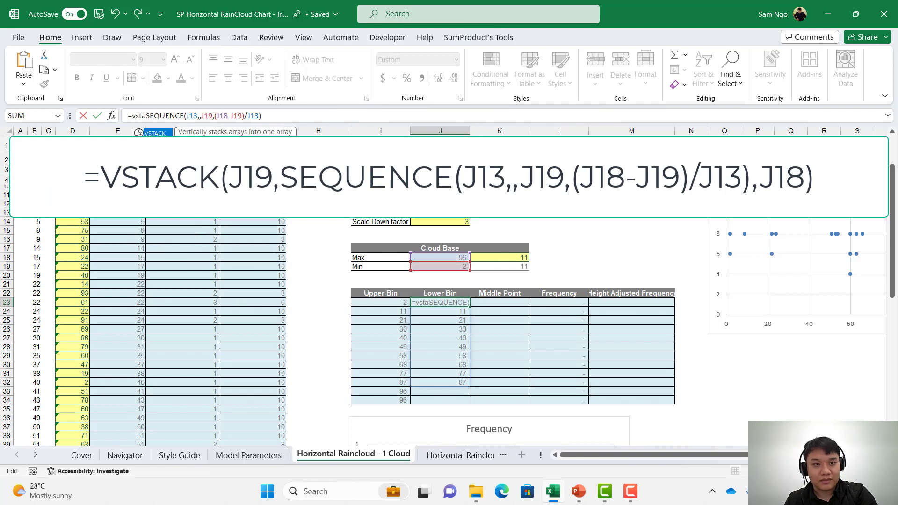
pyautogui.press('Tab')
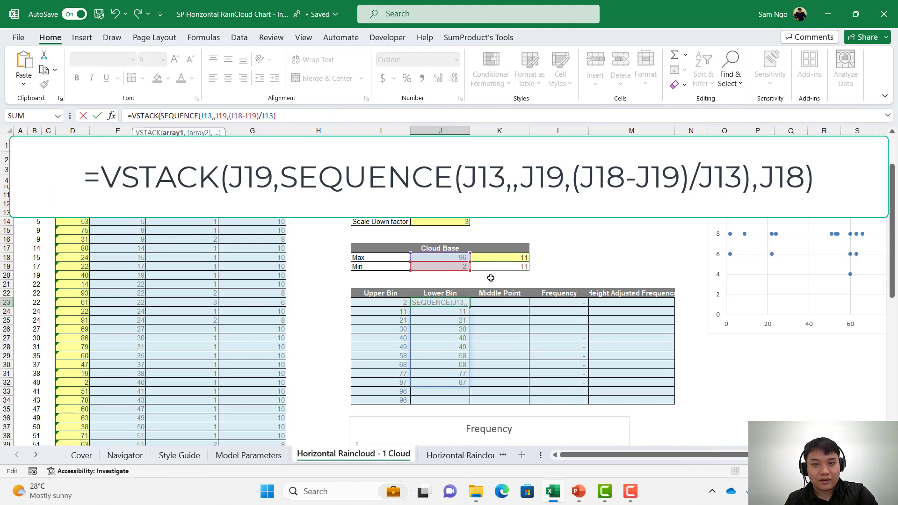
pyautogui.click(433, 265)
pyautogui.write(',')
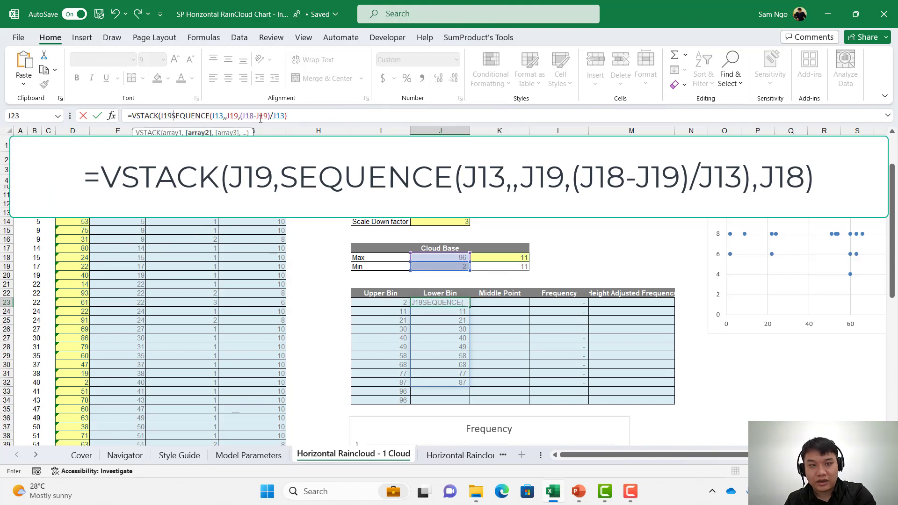
pyautogui.press('End')
pyautogui.write(',')
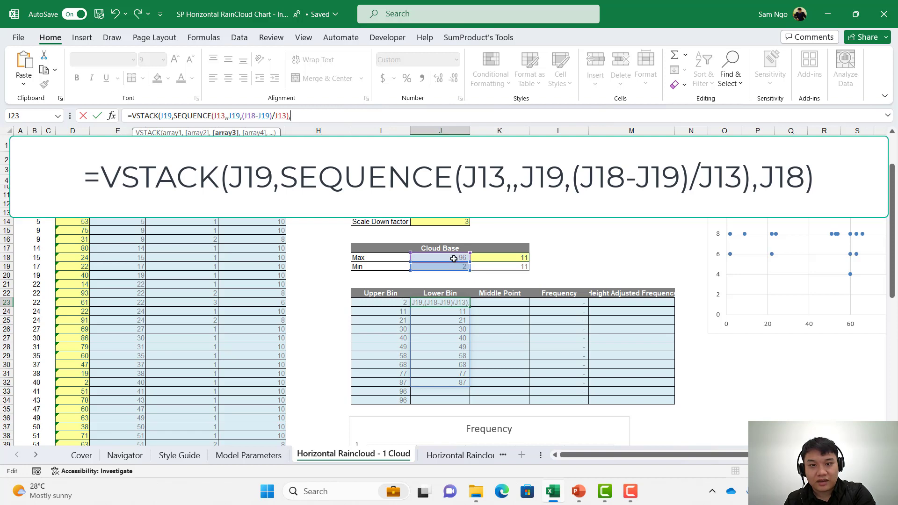
pyautogui.click(454, 259)
pyautogui.press('Return')
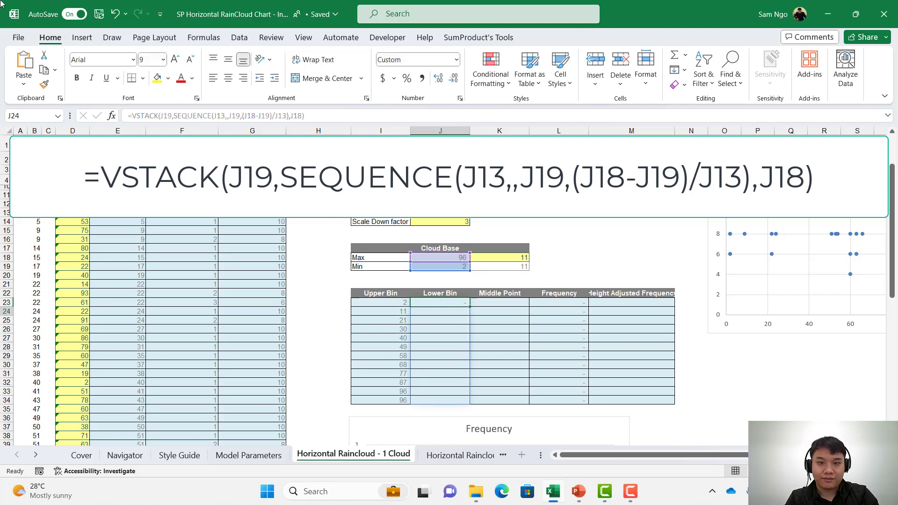
# Step: Extend the Frequency chart's series down to row 34, using I23:I34 for X values and L23:L34 for Y values
pyautogui.scroll(-8, 590, 295)
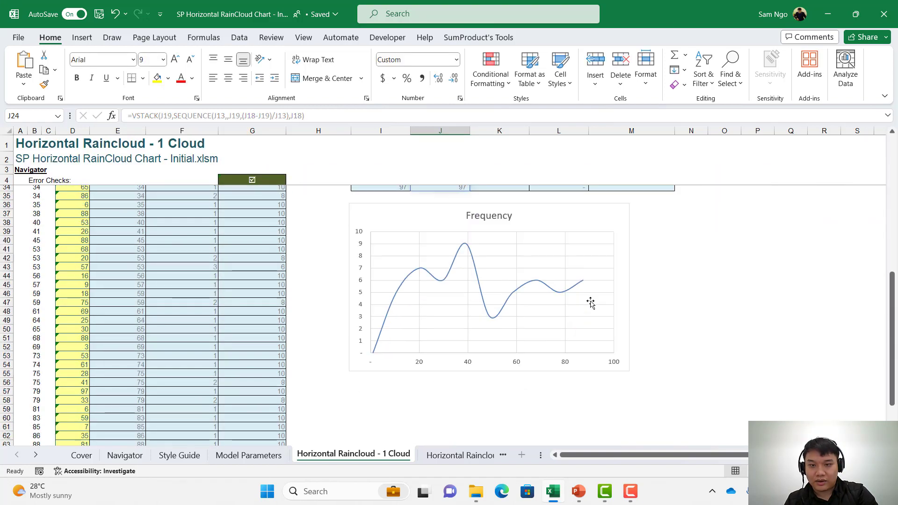
pyautogui.scroll(5, 590, 303)
pyautogui.scroll(-2, 585, 307)
pyautogui.click(584, 345)
pyautogui.scroll(3, 580, 369)
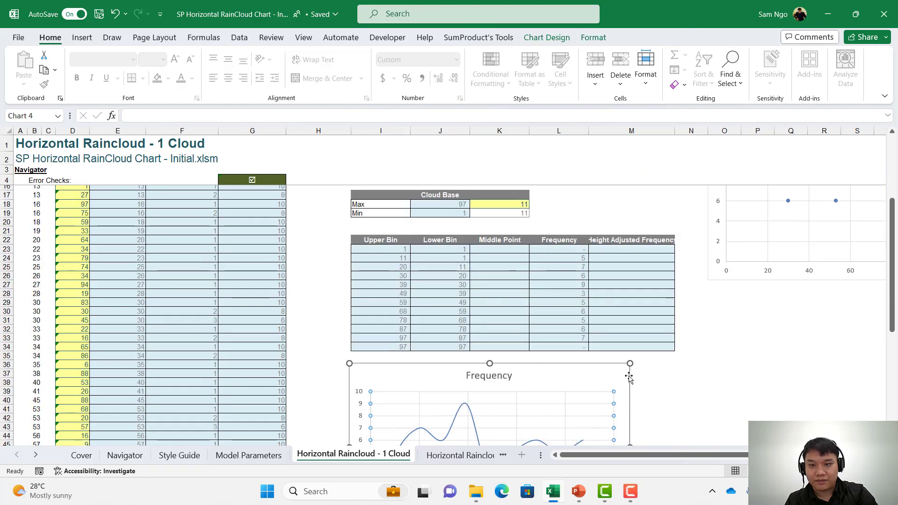
pyautogui.scroll(-1, 608, 381)
pyautogui.click(520, 422)
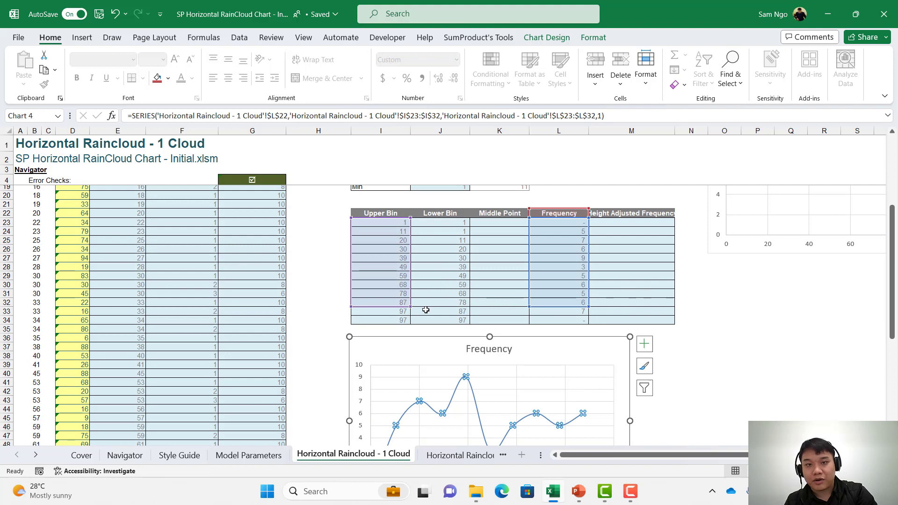
pyautogui.moveTo(413, 307); pyautogui.dragTo(412, 324)
pyautogui.moveTo(588, 309); pyautogui.dragTo(583, 315)
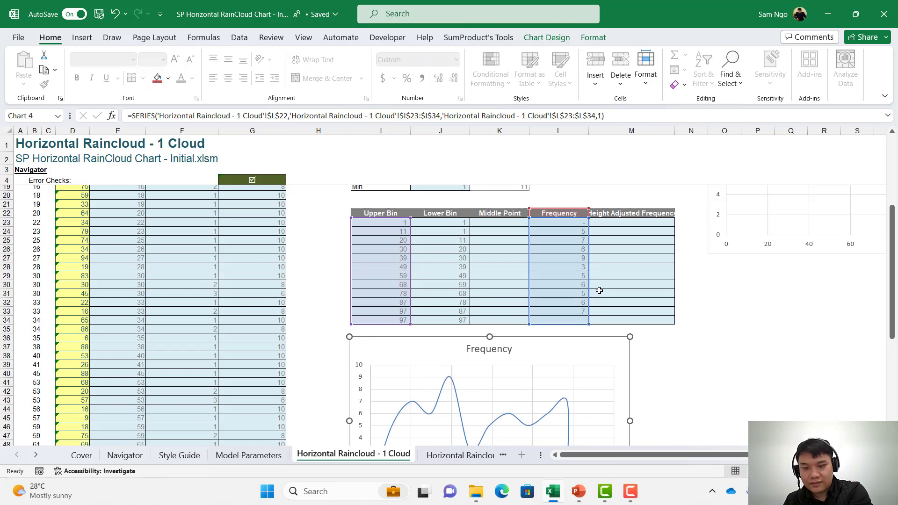
# Step: Examine both ends of the Frequency chart's curve and compare its shape with the values in the bin table
pyautogui.scroll(-4, 593, 387)
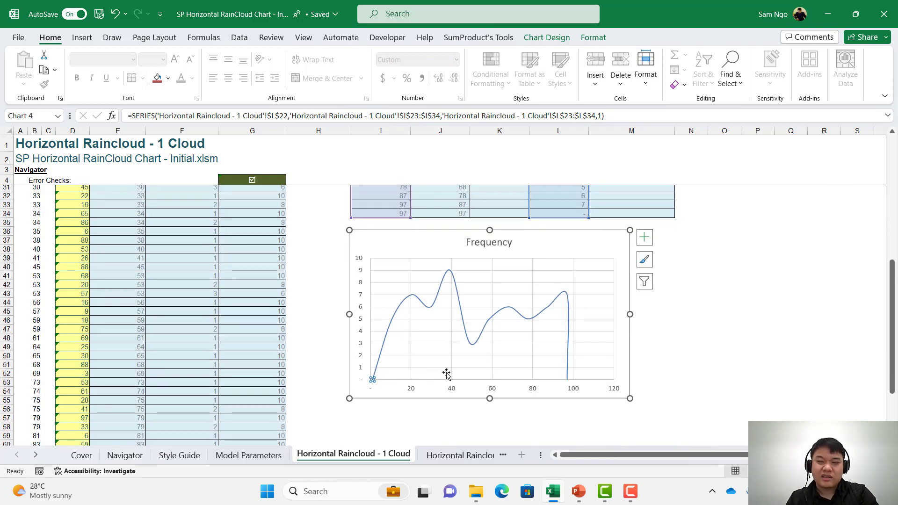
pyautogui.moveTo(568, 339)
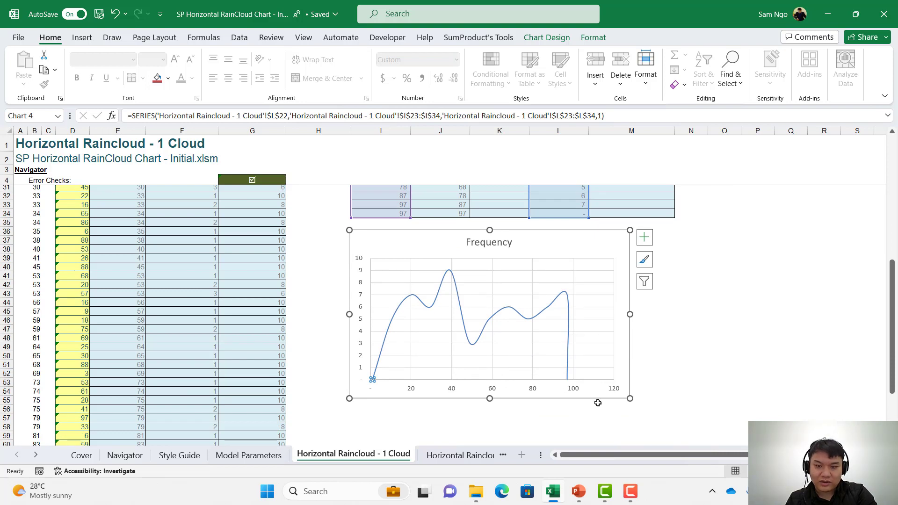
pyautogui.scroll(2, 612, 392)
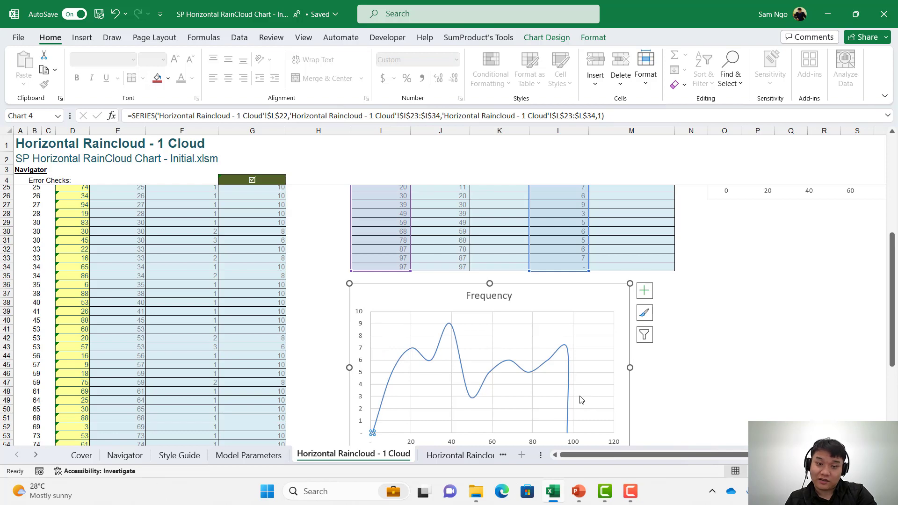
pyautogui.scroll(5, 580, 393)
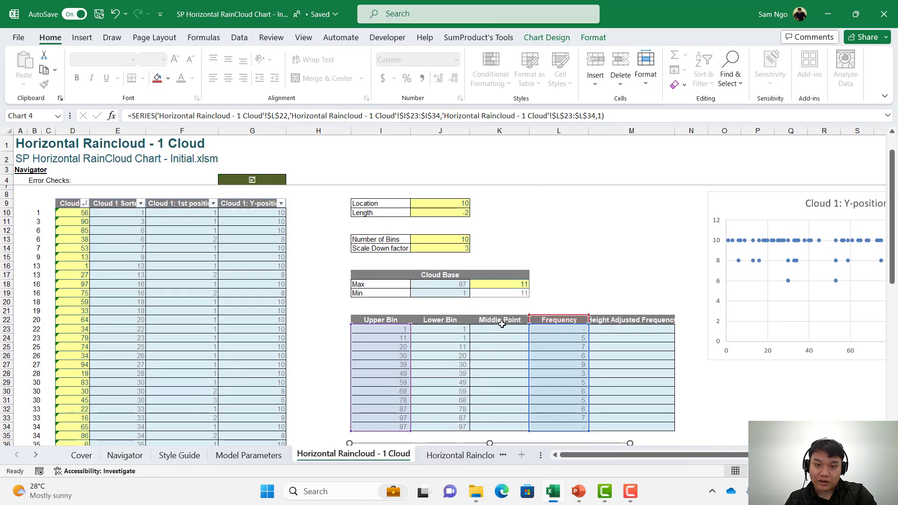
pyautogui.scroll(-1, 491, 294)
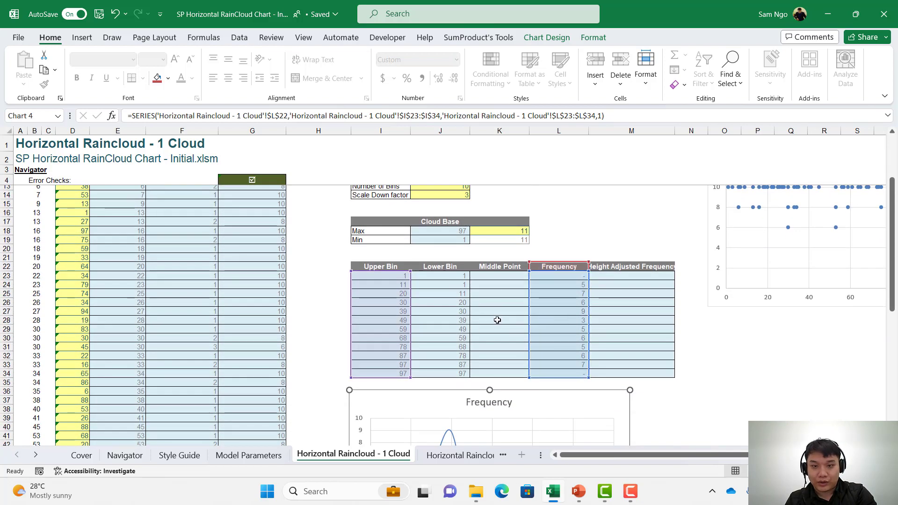
pyautogui.scroll(-7, 534, 329)
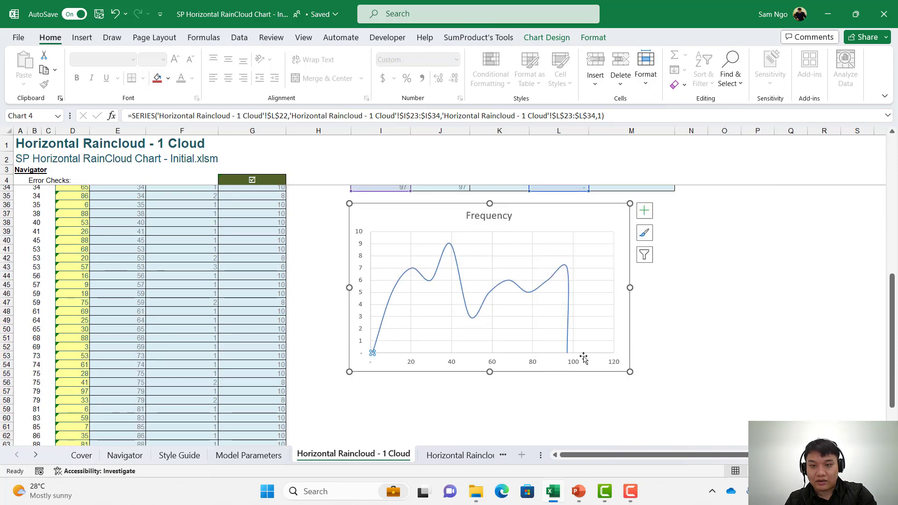
pyautogui.scroll(5, 586, 359)
pyautogui.scroll(-2, 537, 374)
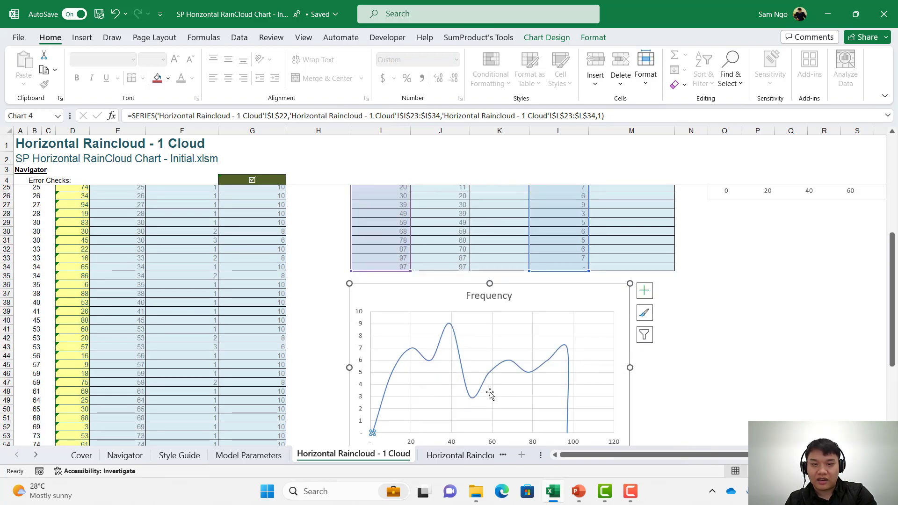
# Step: Enter =(I23#+J23#)/2 in K23 to calculate the Middle Point of every bin
pyautogui.scroll(2, 556, 379)
pyautogui.click(499, 222)
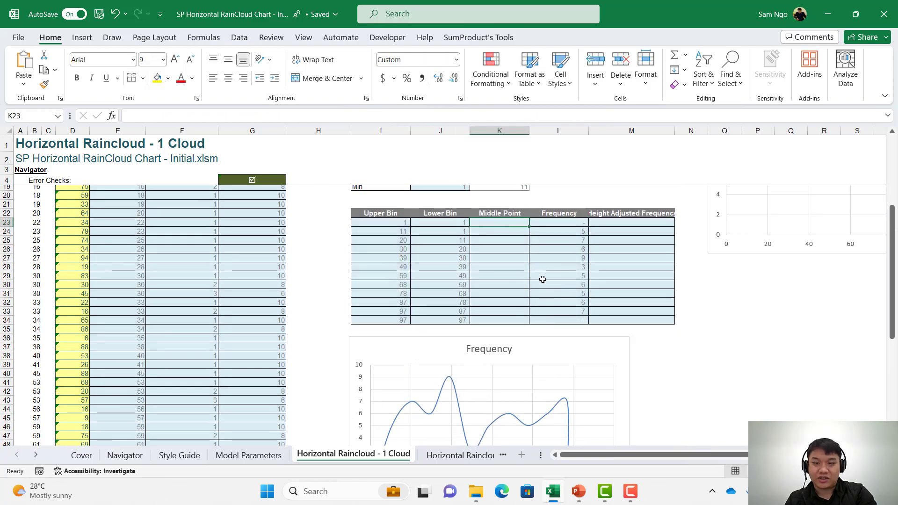
pyautogui.write('=')
pyautogui.press('Left')
pyautogui.press('Left')
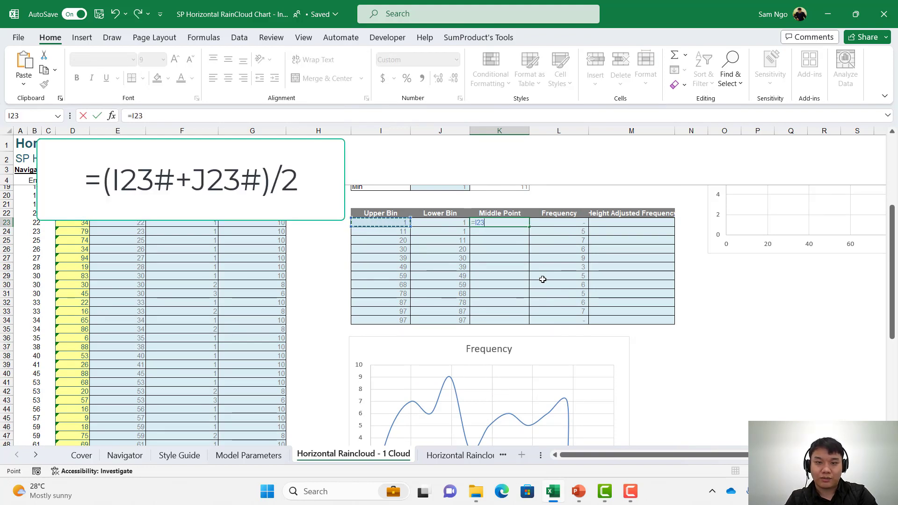
pyautogui.write('#+')
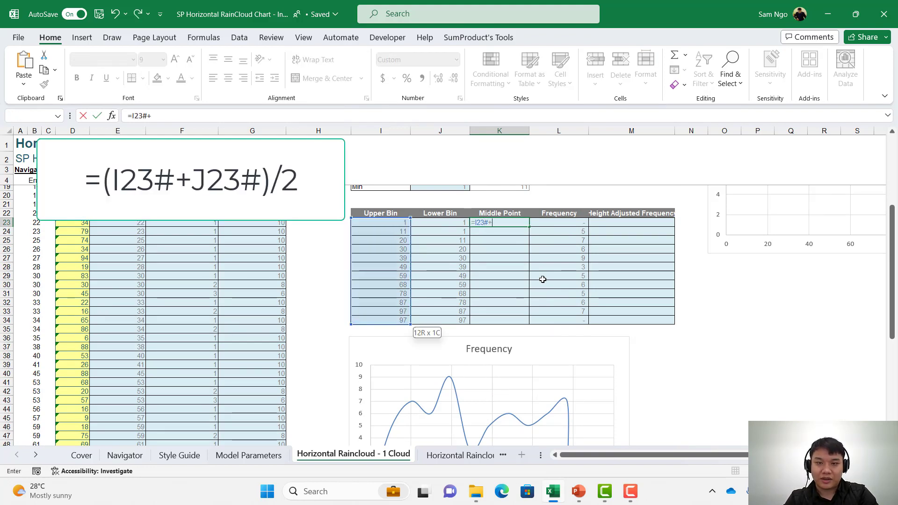
pyautogui.press('Right')
pyautogui.press('Left')
pyautogui.press('Left')
pyautogui.hotkey('ctrl', 'shift', 'Down')
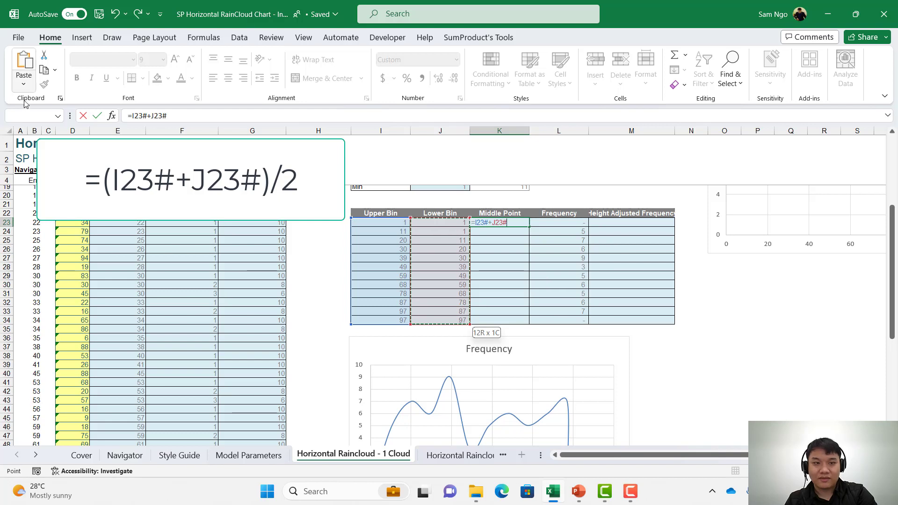
pyautogui.click(132, 116)
pyautogui.write('(')
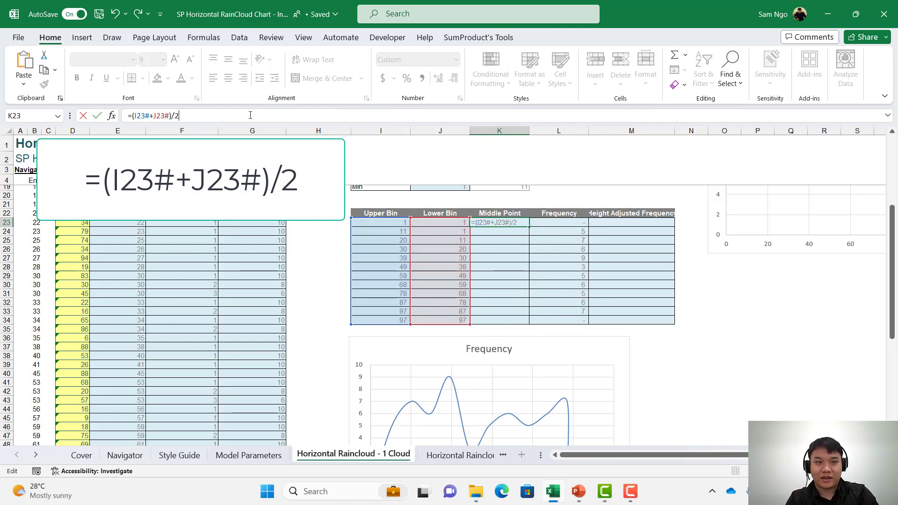
pyautogui.press('Return')
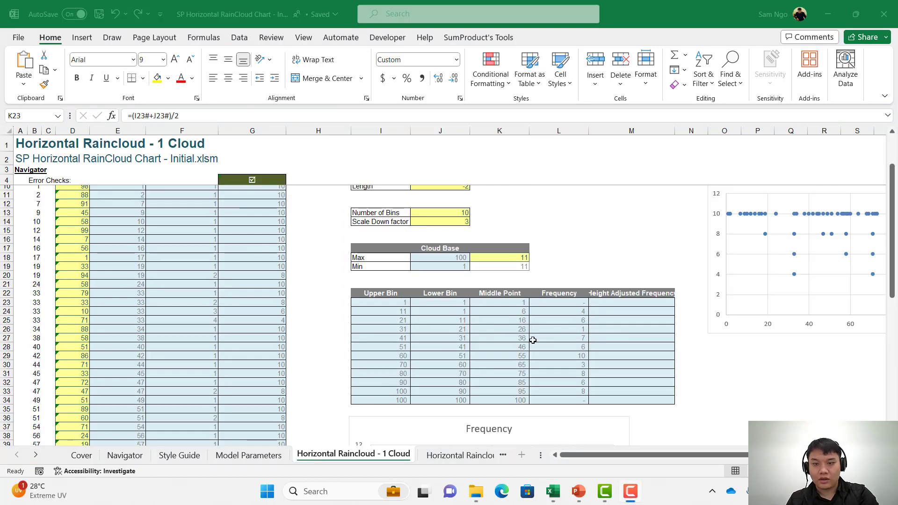
# Step: Switch the Frequency chart series' X values to the Middle Point range K23:K34 and check the curve's closing end
pyautogui.scroll(-3, 547, 332)
pyautogui.scroll(-2, 559, 319)
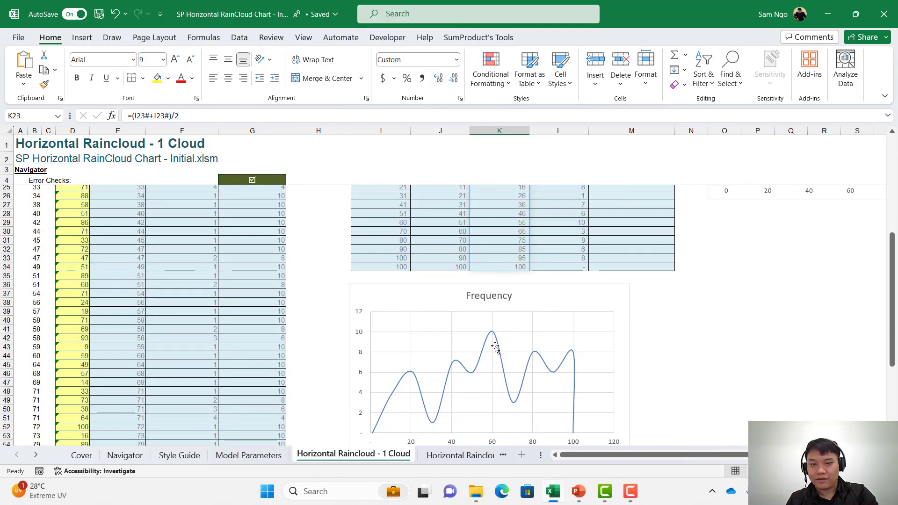
pyautogui.click(497, 350)
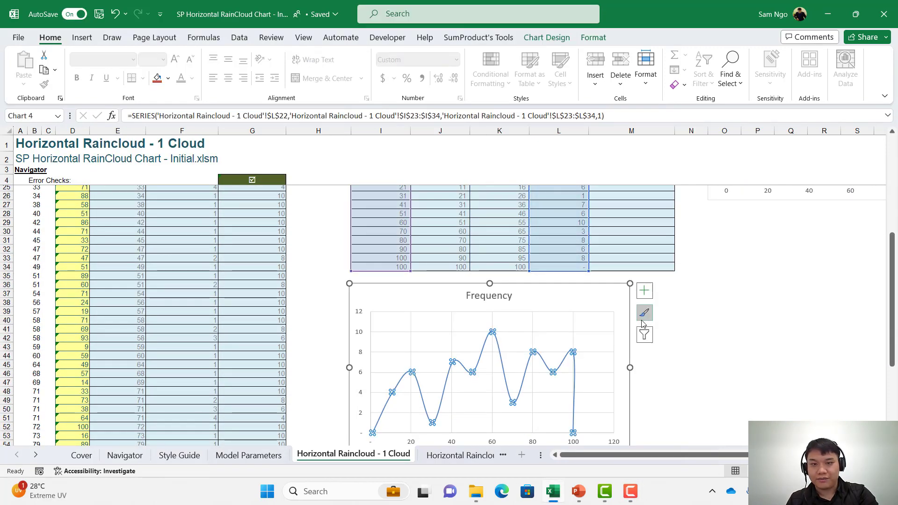
pyautogui.scroll(1, 417, 293)
pyautogui.scroll(2, 417, 293)
pyautogui.moveTo(417, 293); pyautogui.dragTo(515, 299)
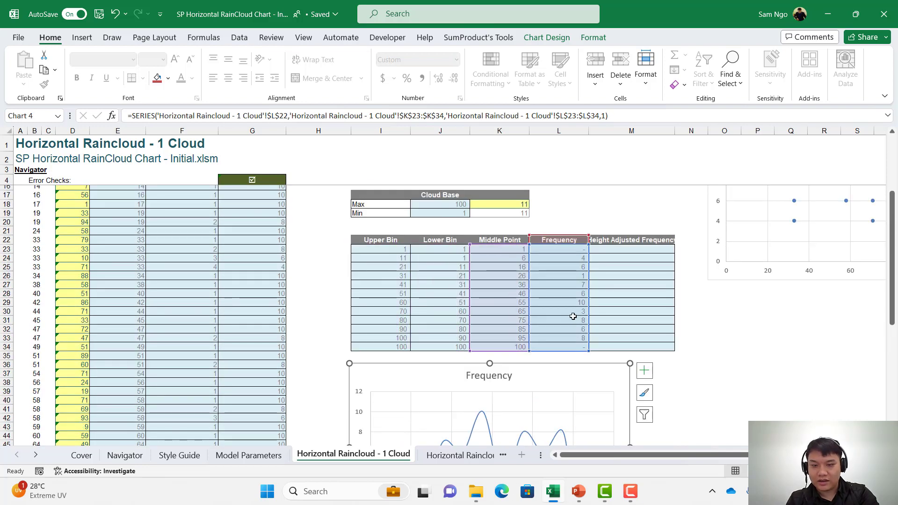
pyautogui.scroll(-6, 573, 316)
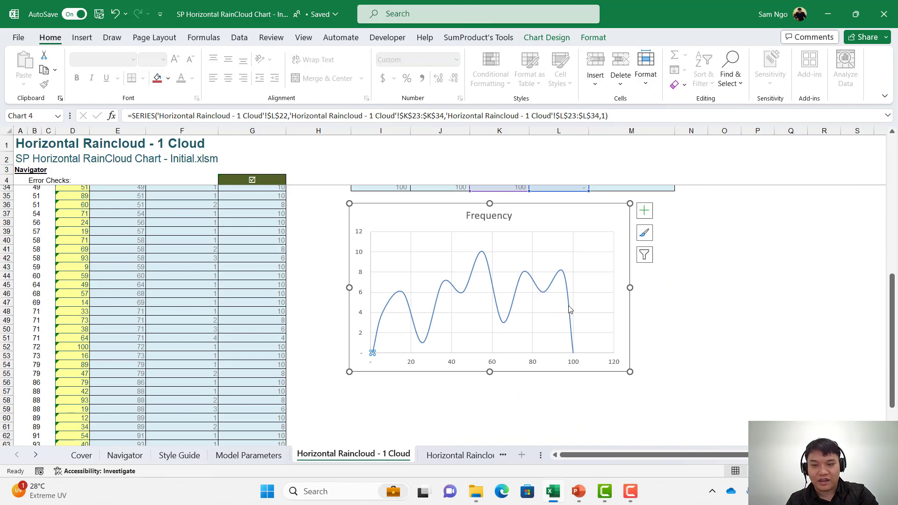
# Step: Nudge the Frequency chart slightly below the bin table and move the Cloud 1: Y-position scatter chart closer to the table
pyautogui.scroll(3, 729, 377)
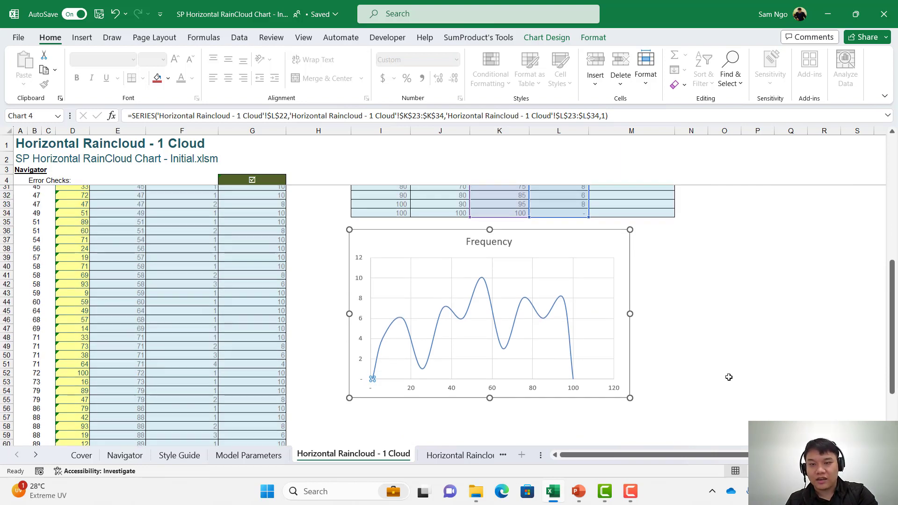
pyautogui.scroll(1, 729, 377)
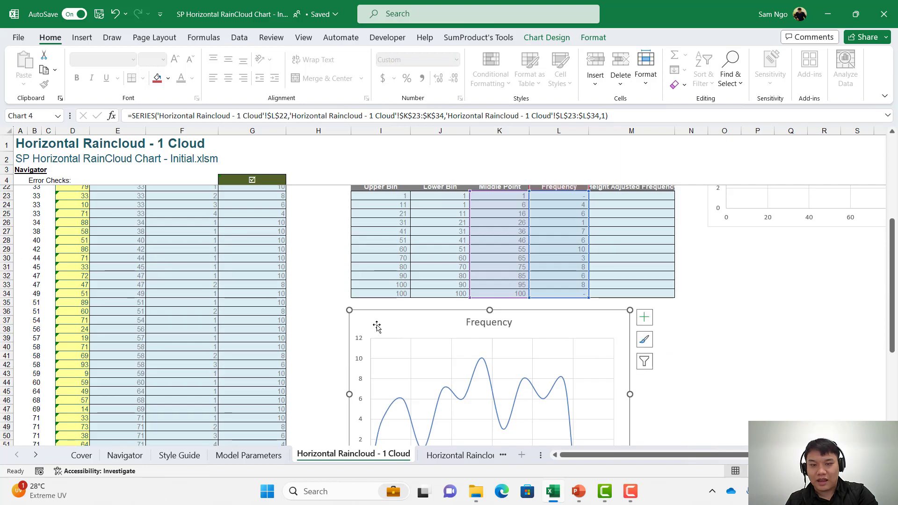
pyautogui.moveTo(377, 323)
pyautogui.mouseDown()
pyautogui.moveTo(735, 250)
pyautogui.moveTo(395, 349)
pyautogui.moveTo(378, 324)
pyautogui.mouseUp()
pyautogui.scroll(-2, 631, 377)
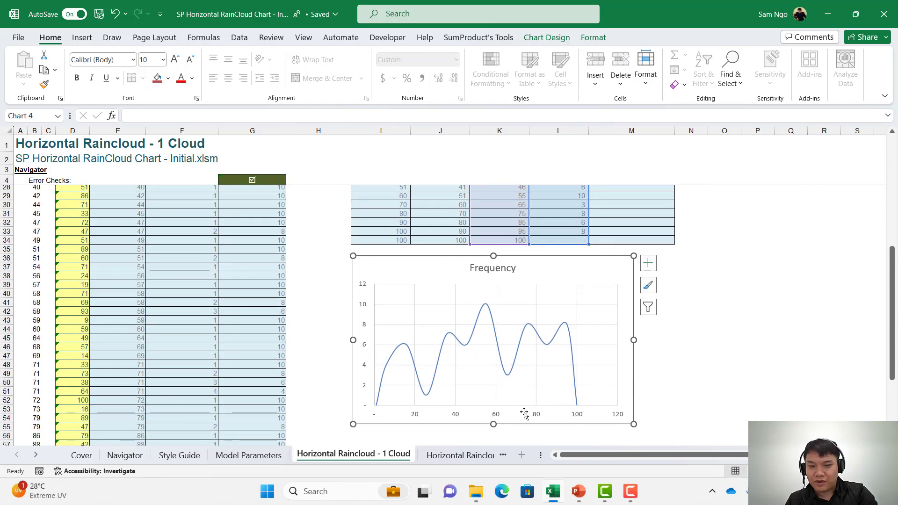
pyautogui.scroll(7, 690, 363)
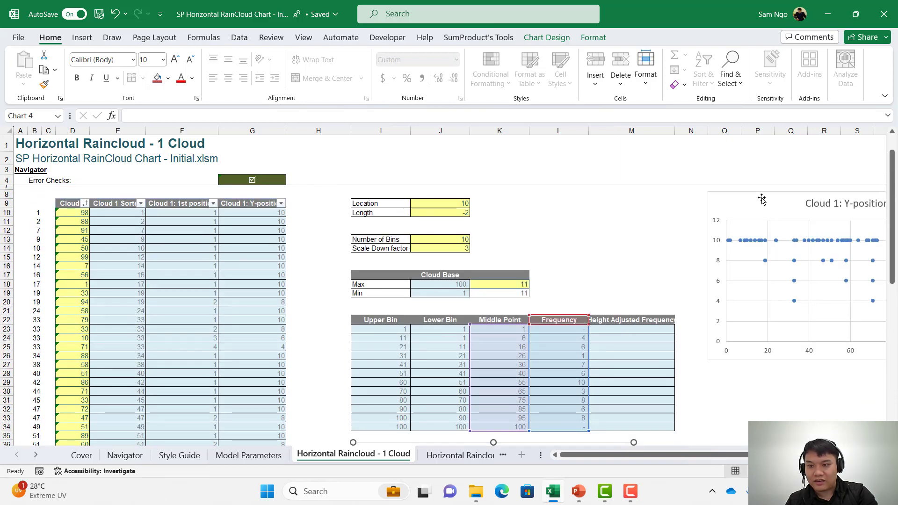
pyautogui.moveTo(762, 201); pyautogui.dragTo(699, 218)
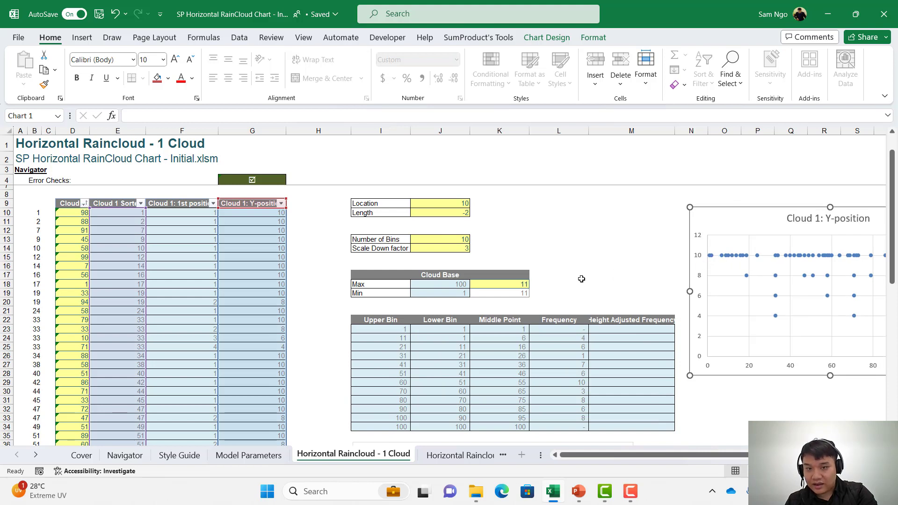
# Step: Compare the vertical positions of the Frequency curve and the Y-position scatter points, and check the Cloud Base value in K18
pyautogui.scroll(-6, 581, 278)
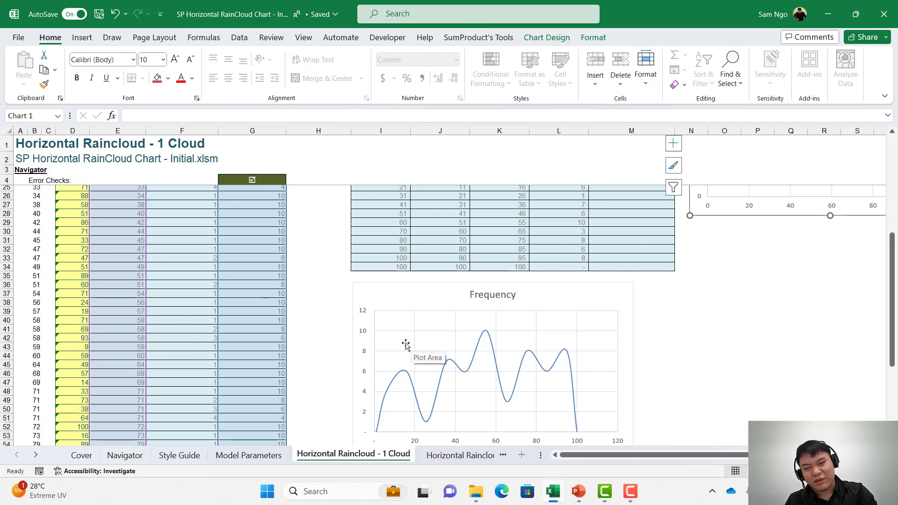
pyautogui.scroll(2, 404, 346)
pyautogui.scroll(5, 403, 346)
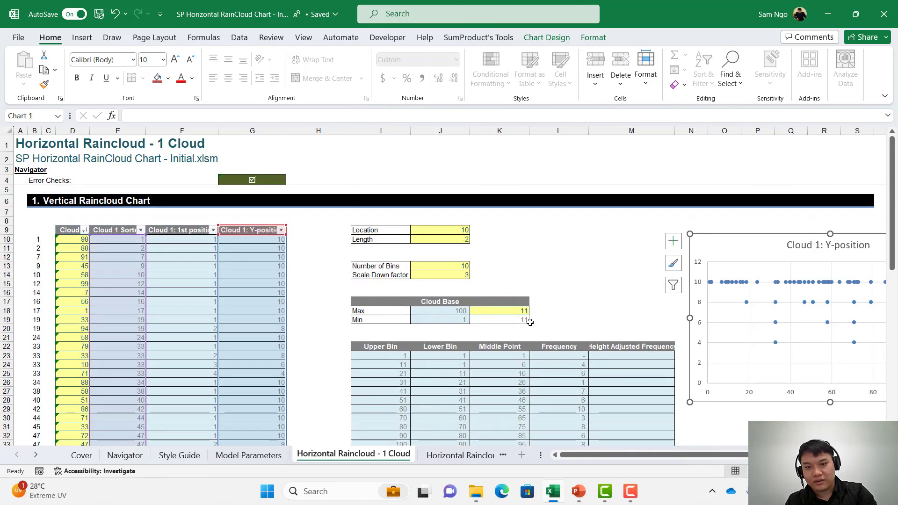
pyautogui.scroll(-8, 533, 322)
pyautogui.scroll(5, 509, 318)
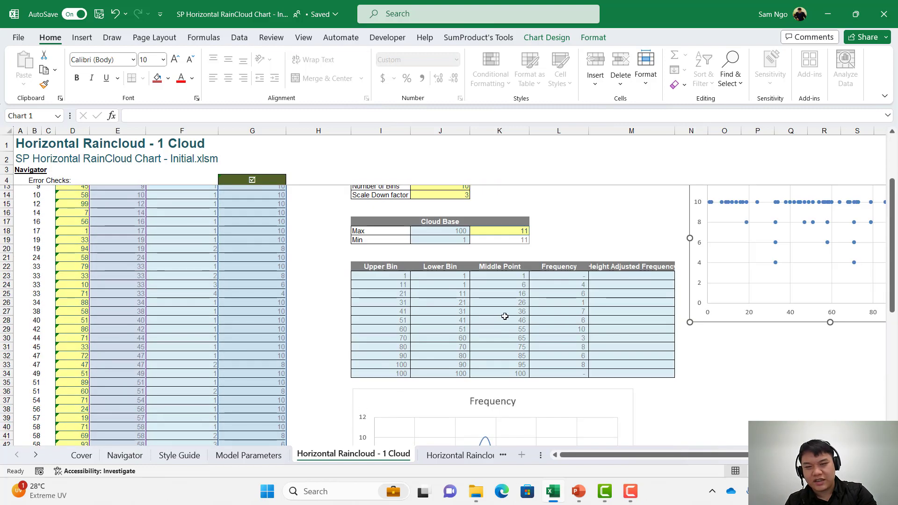
pyautogui.click(516, 231)
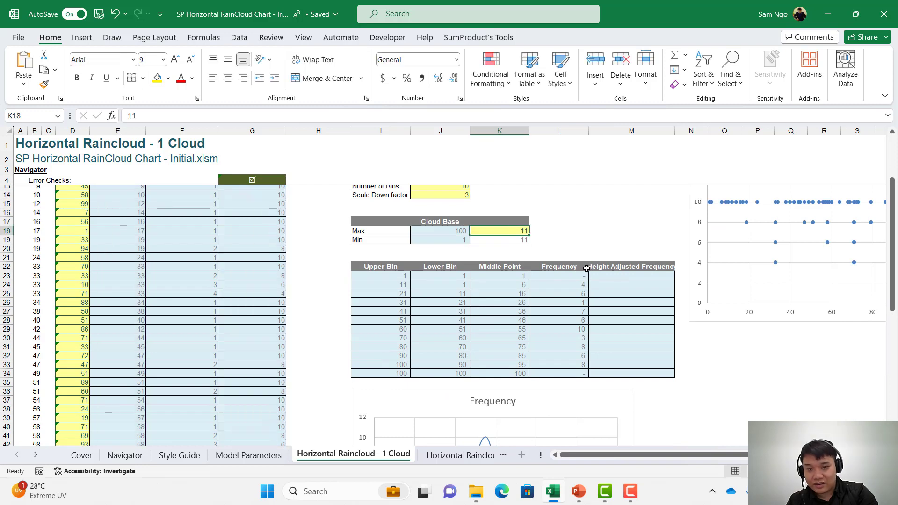
pyautogui.scroll(-5, 587, 275)
pyautogui.scroll(5, 593, 275)
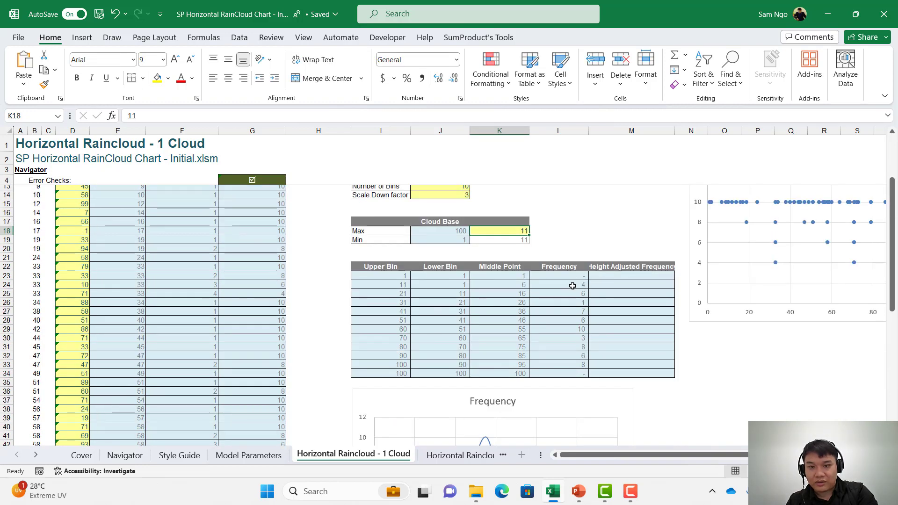
# Step: Enter =L23#+K18 in M23 to calculate the Height Adjusted Frequency of every bin
pyautogui.scroll(1, 574, 291)
pyautogui.click(613, 303)
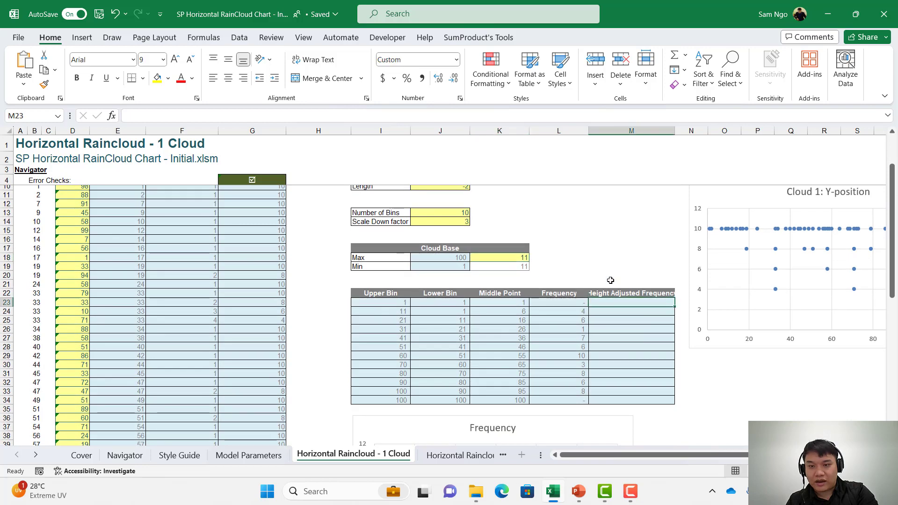
pyautogui.write('=')
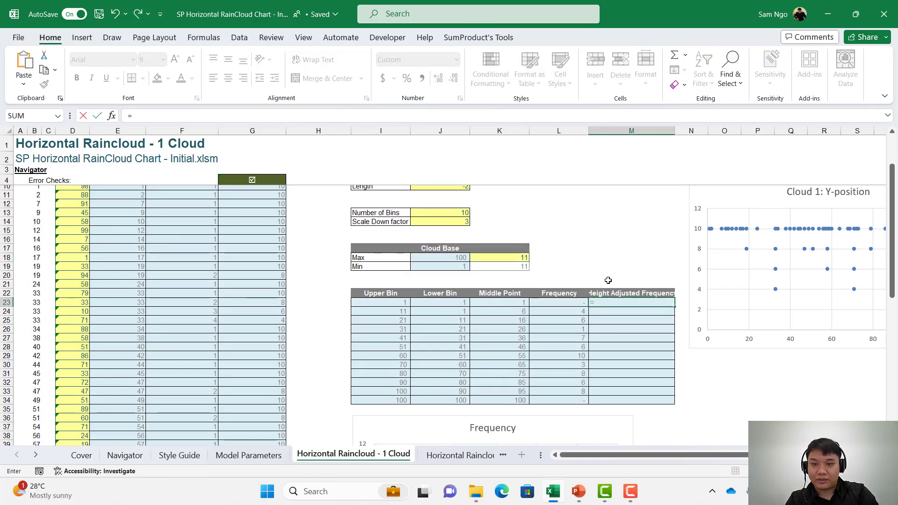
pyautogui.press('Left')
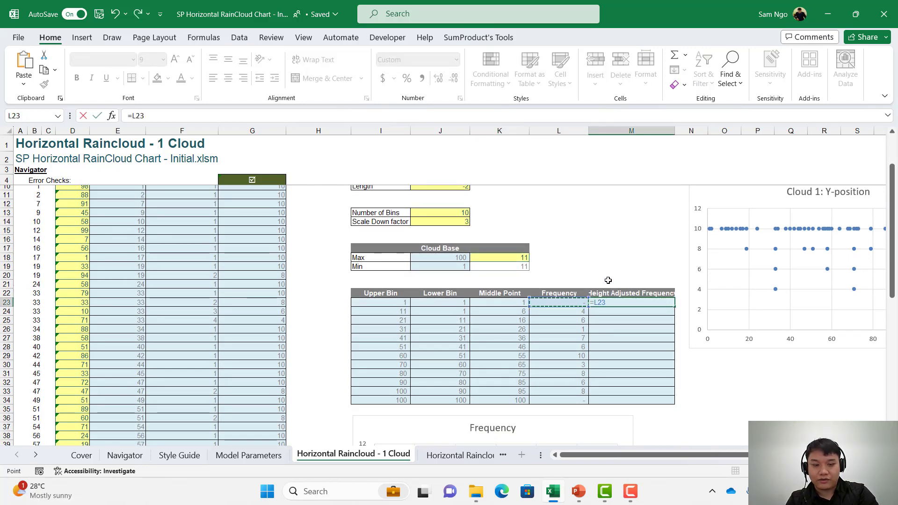
pyautogui.hotkey('ctrl', 'shift', 'Down')
pyautogui.write('+')
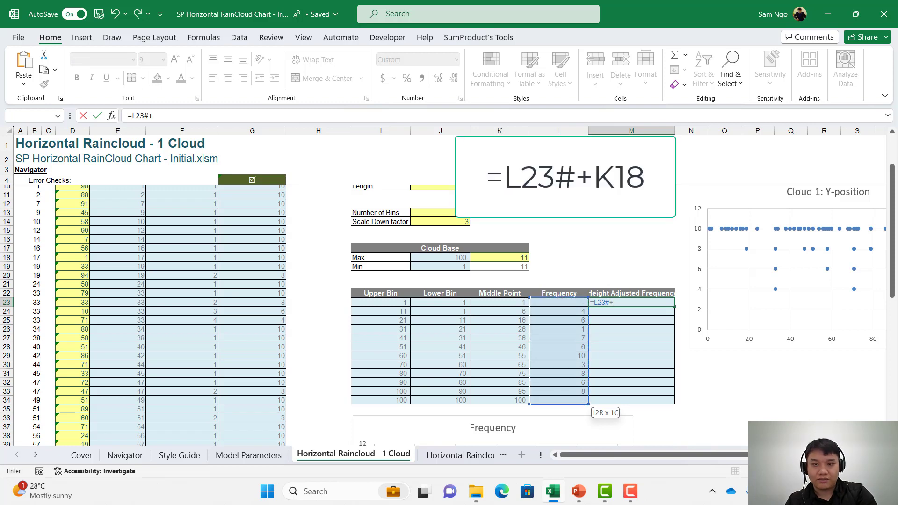
pyautogui.scroll(2, 528, 317)
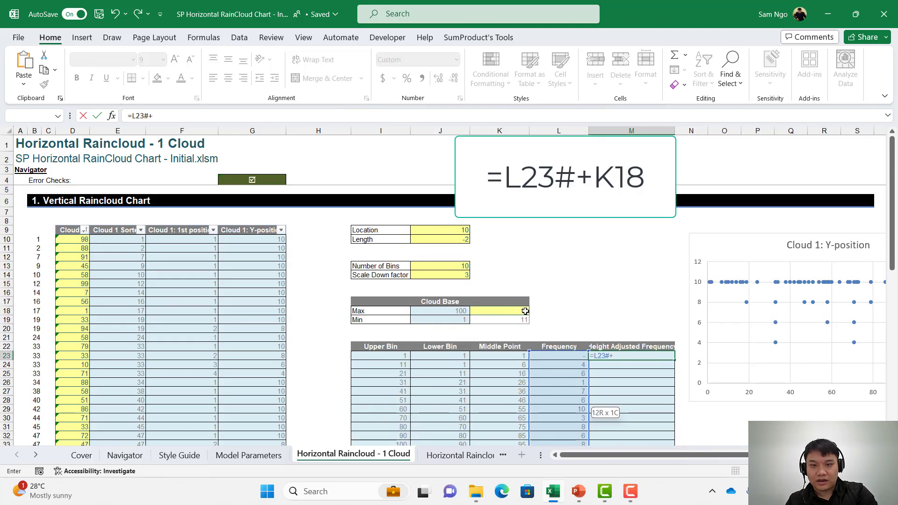
pyautogui.click(525, 311)
pyautogui.scroll(-1, 580, 295)
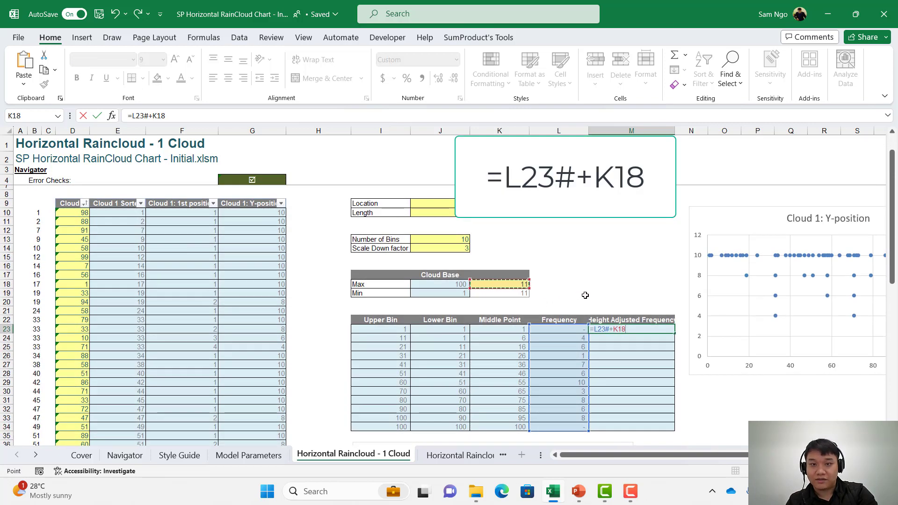
pyautogui.press('Return')
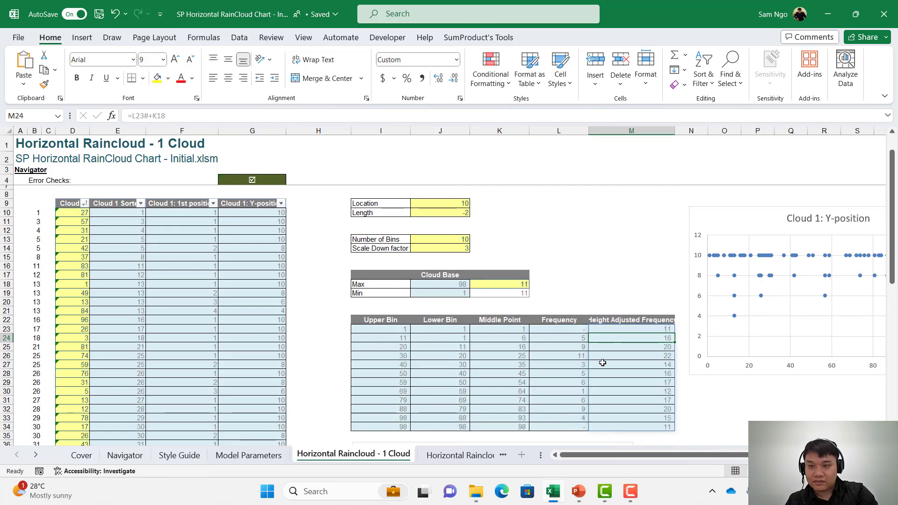
# Step: Switch the Frequency chart series' Y values to the Height Adjusted Frequency range M23:M34
pyautogui.scroll(-9, 602, 362)
pyautogui.scroll(2, 592, 318)
pyautogui.click(560, 361)
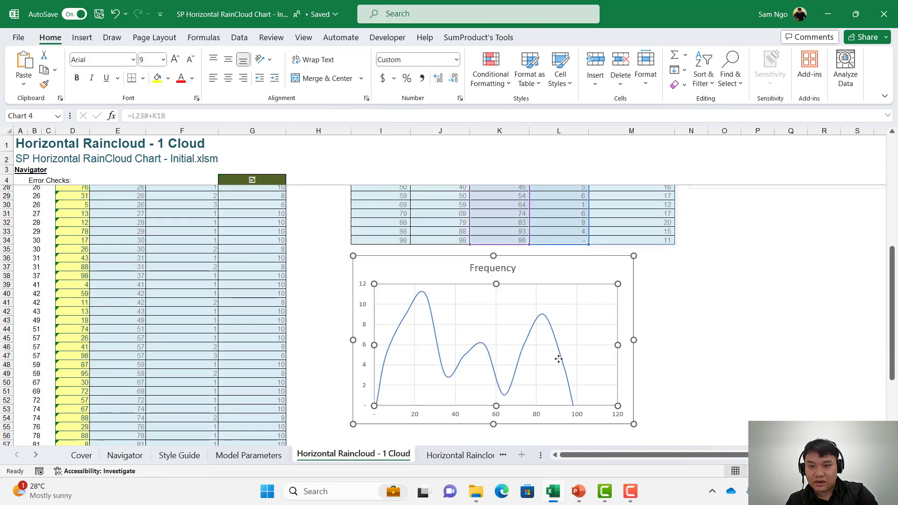
pyautogui.click(562, 364)
pyautogui.scroll(2, 587, 348)
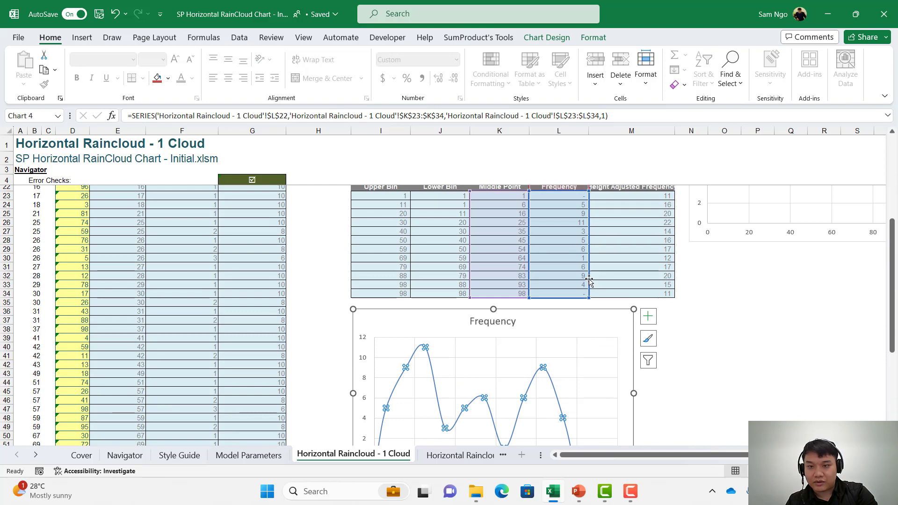
pyautogui.moveTo(588, 280); pyautogui.dragTo(629, 283)
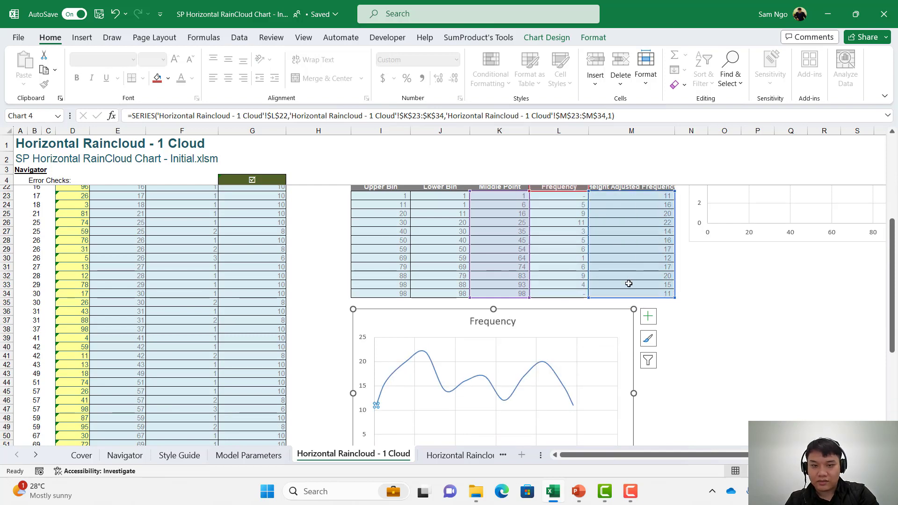
# Step: Examine the height of the adjusted Frequency curve against the Y-position scatter points and the Scale Down factor setting
pyautogui.scroll(5, 685, 316)
pyautogui.scroll(-8, 683, 317)
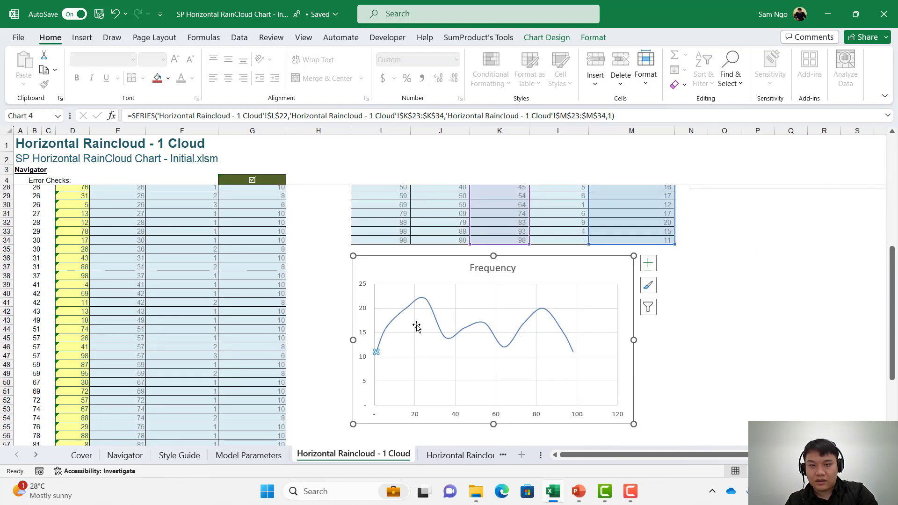
pyautogui.scroll(7, 597, 362)
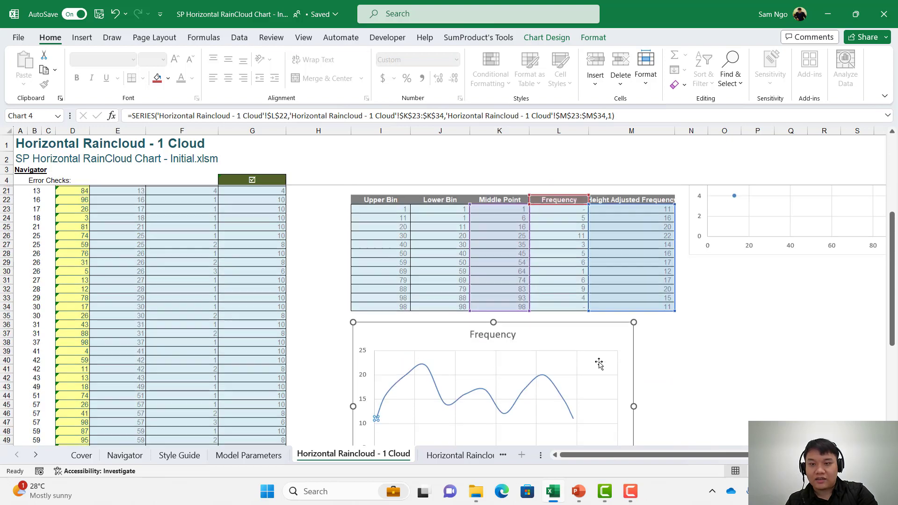
pyautogui.moveTo(736, 258)
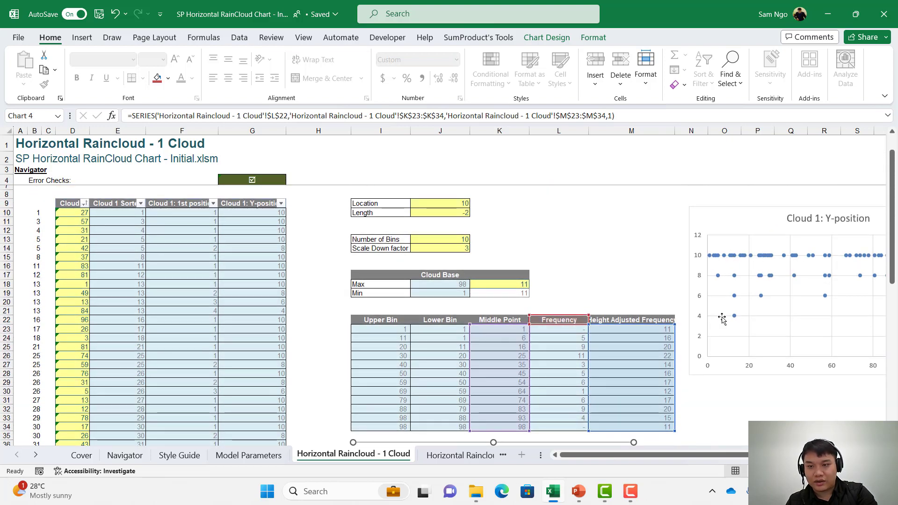
pyautogui.scroll(-6, 721, 318)
pyautogui.scroll(5, 728, 315)
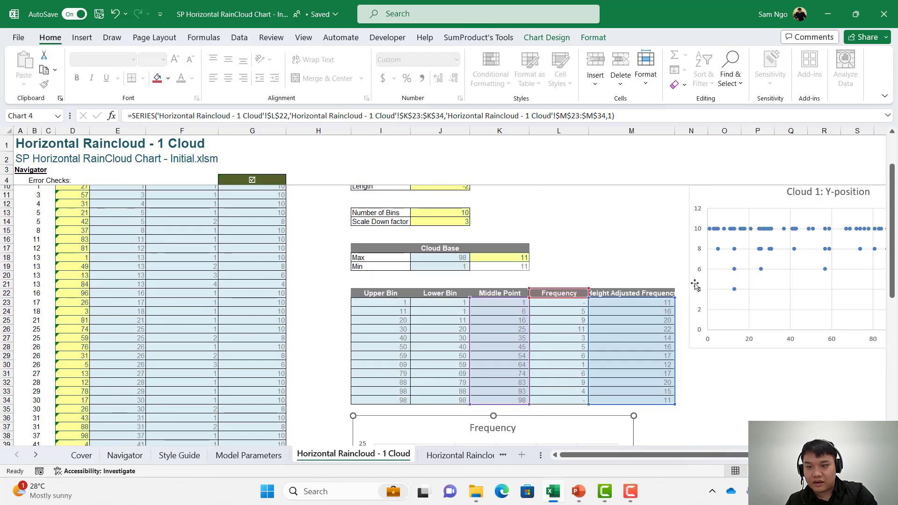
pyautogui.scroll(-4, 716, 312)
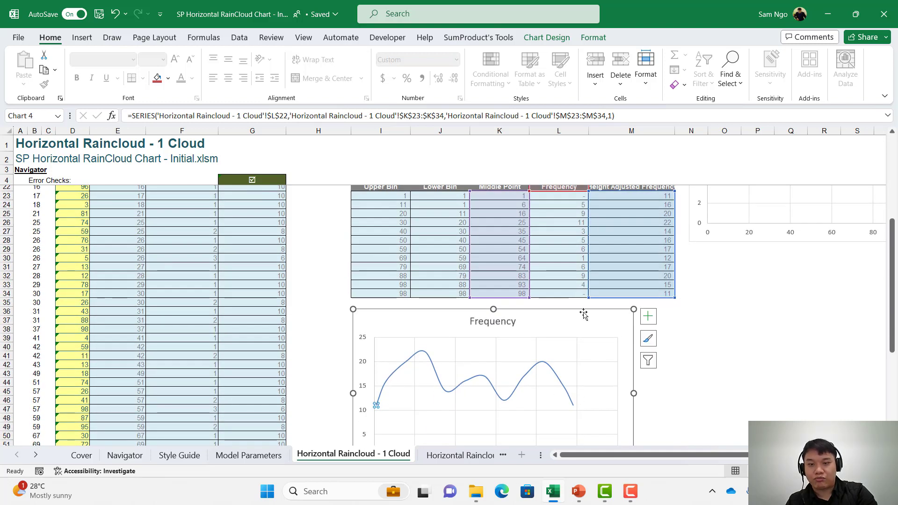
pyautogui.scroll(5, 730, 293)
pyautogui.scroll(-4, 802, 272)
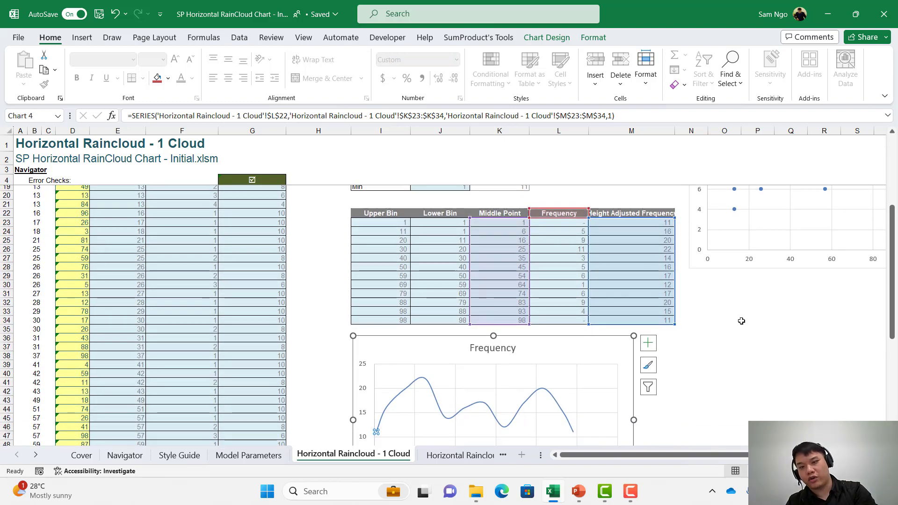
pyautogui.scroll(5, 652, 314)
pyautogui.scroll(-4, 661, 310)
pyautogui.scroll(3, 673, 315)
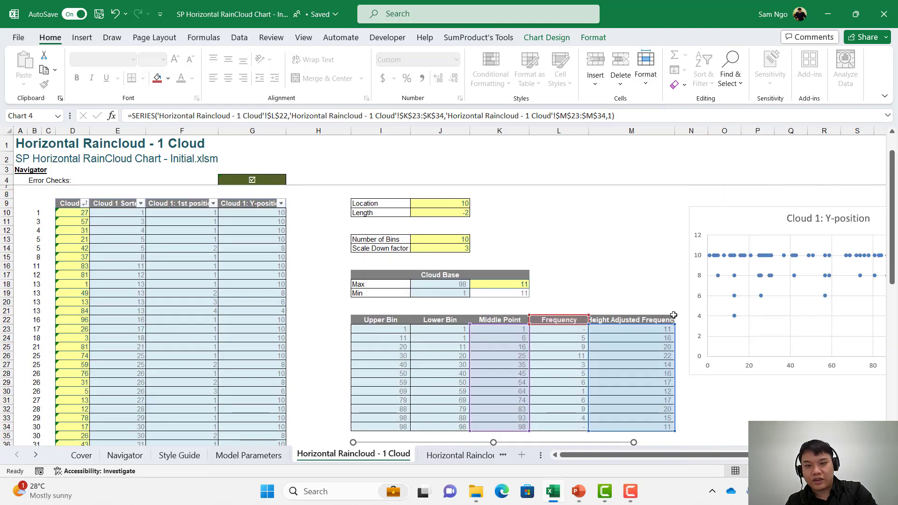
pyautogui.scroll(1, 608, 299)
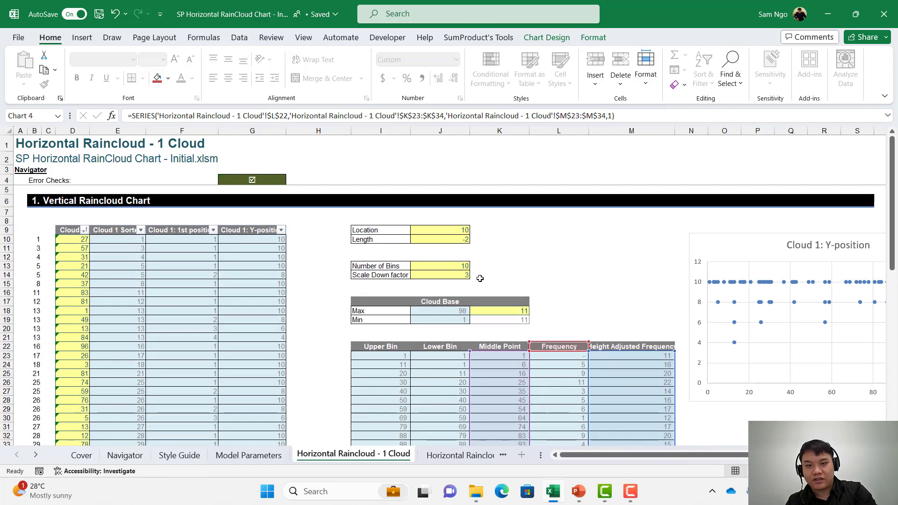
# Step: Change the M23 formula to =L23#/J14+K18 to apply the Scale Down factor, and check the Frequency chart's curve
pyautogui.click(631, 356)
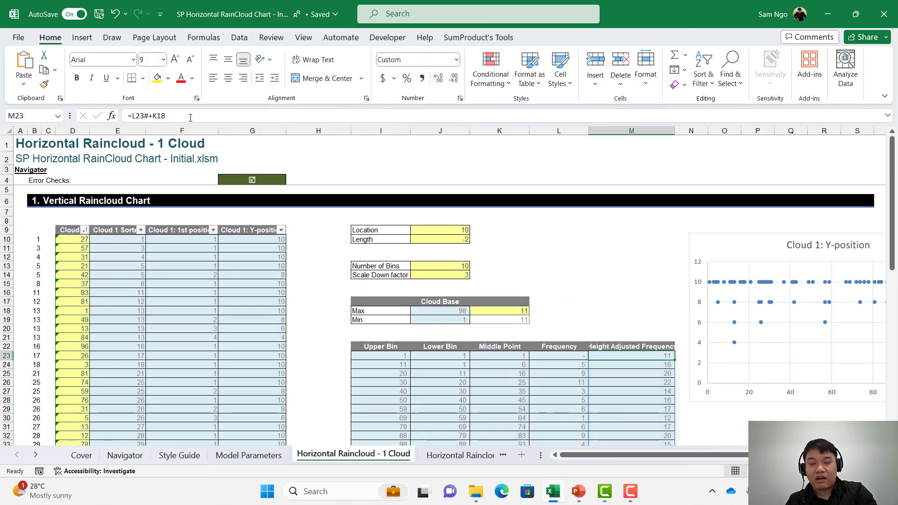
pyautogui.click(151, 116)
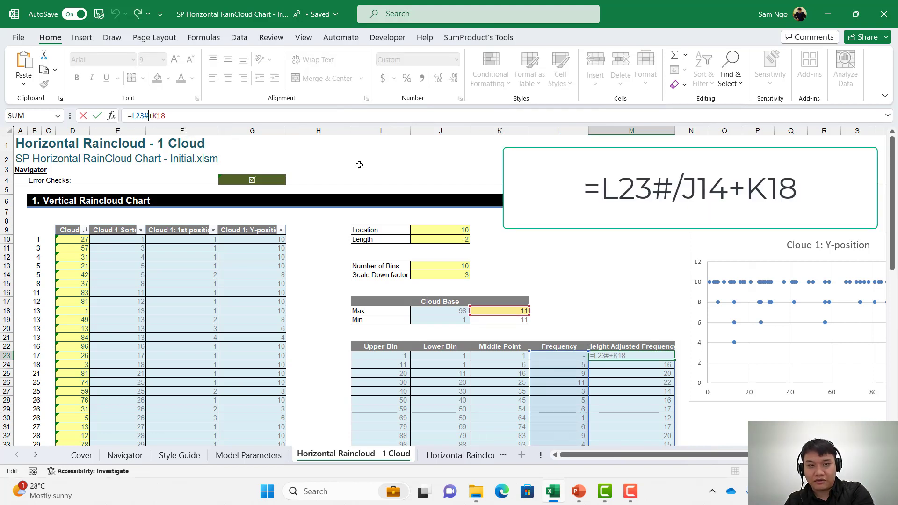
pyautogui.write('/')
pyautogui.click(451, 275)
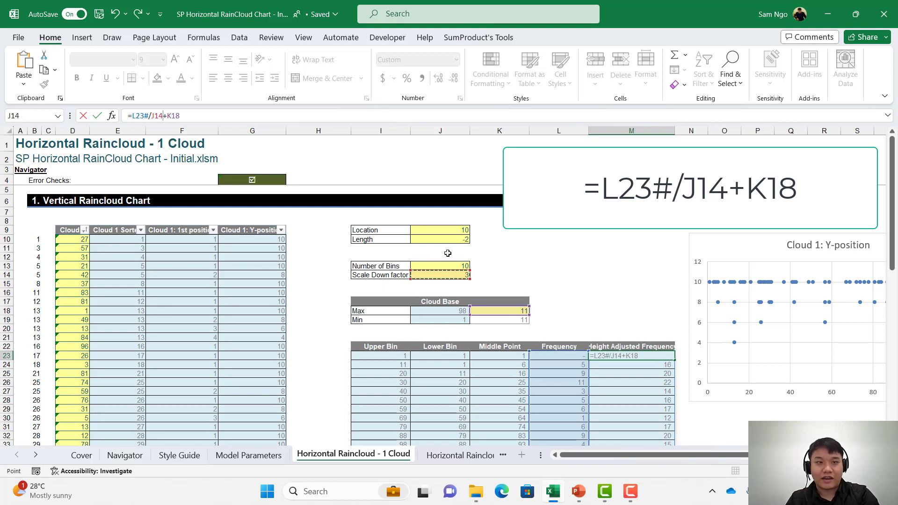
pyautogui.press('Return')
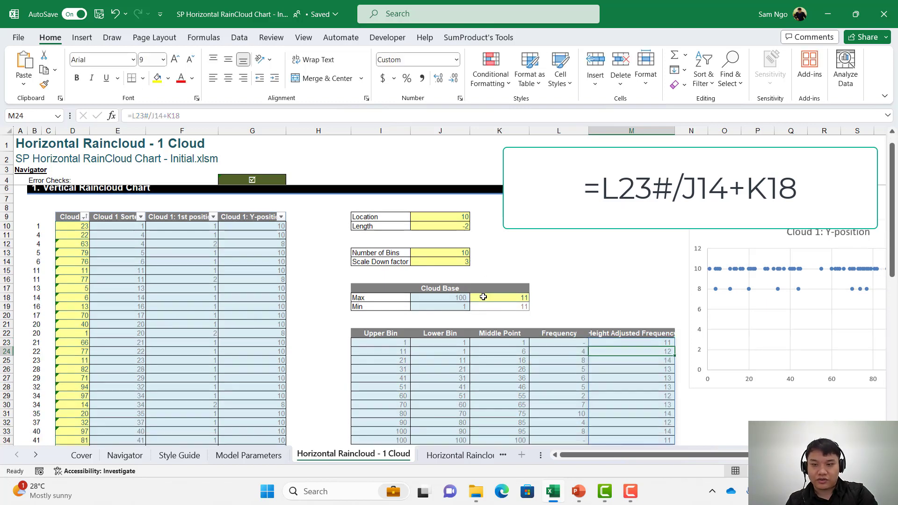
pyautogui.scroll(-9, 481, 290)
pyautogui.scroll(1, 502, 292)
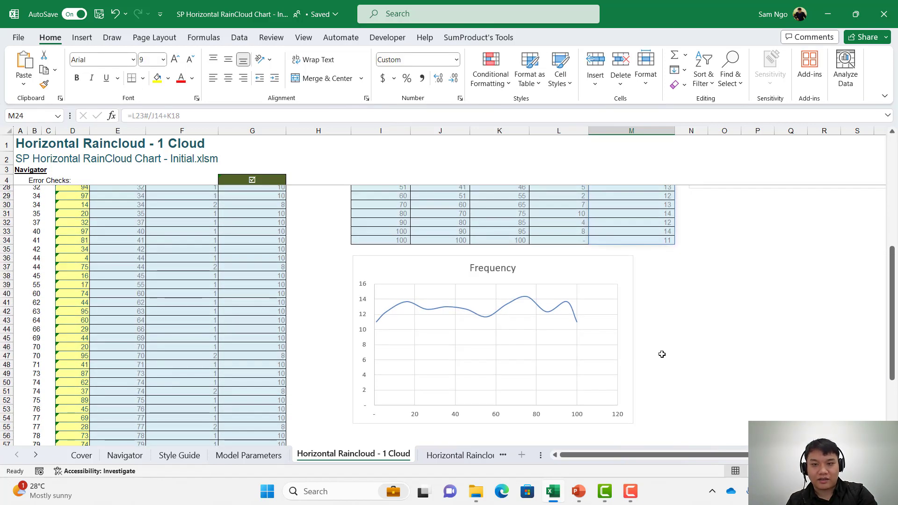
# Step: Move the Frequency chart from below the bin table to the area beneath the Cloud 1: Y-position scatter chart
pyautogui.scroll(4, 424, 304)
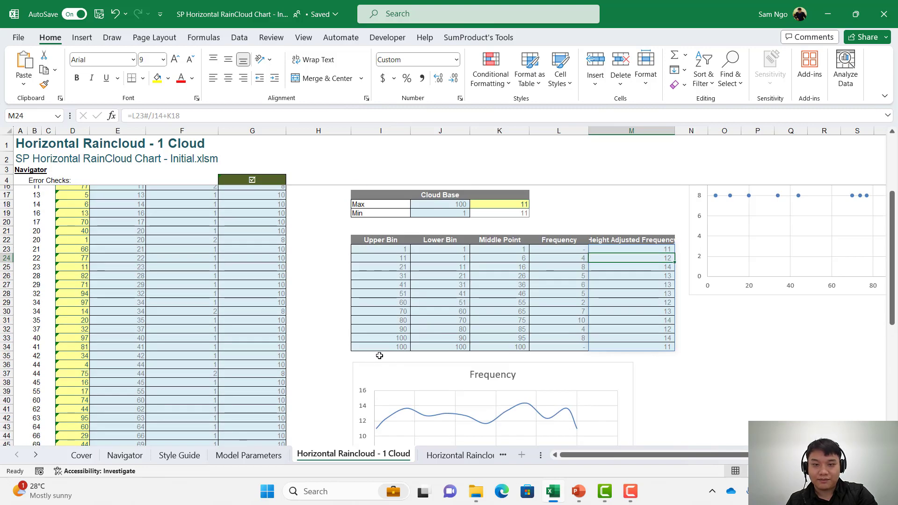
pyautogui.moveTo(358, 368); pyautogui.dragTo(692, 311)
pyautogui.scroll(-2, 620, 319)
pyautogui.scroll(-2, 640, 330)
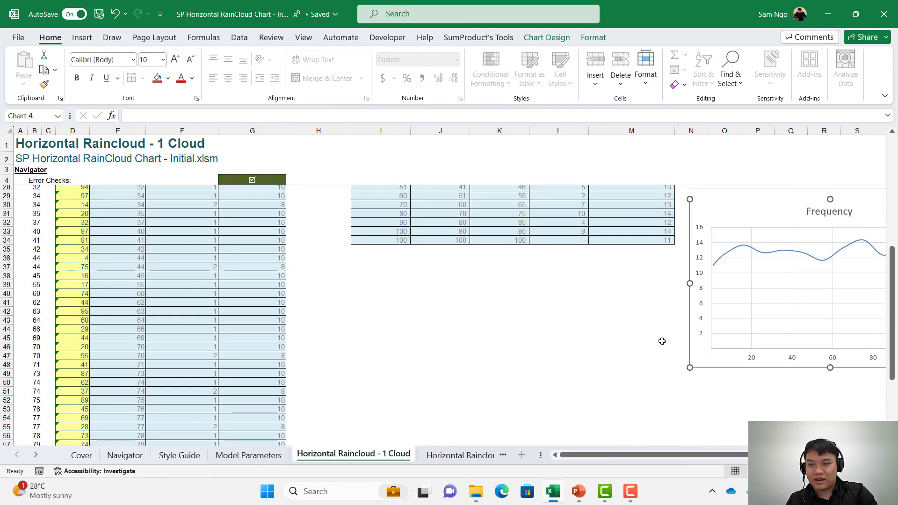
# Step: Insert a Scatter with Straight Lines chart from the Cloud Base Max and Min values in J18:K19
pyautogui.scroll(5, 655, 345)
pyautogui.scroll(-2, 654, 371)
pyautogui.moveTo(659, 390); pyautogui.dragTo(691, 386)
pyautogui.scroll(2, 605, 361)
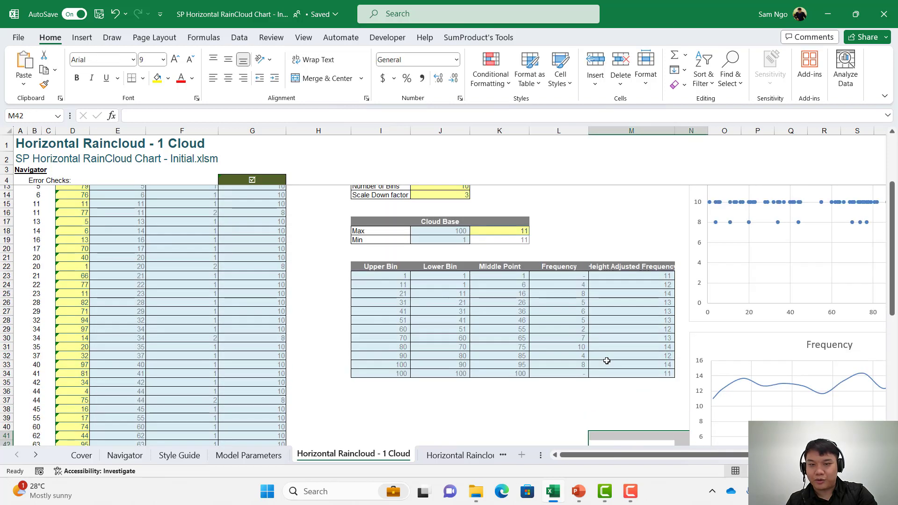
pyautogui.scroll(-3, 597, 323)
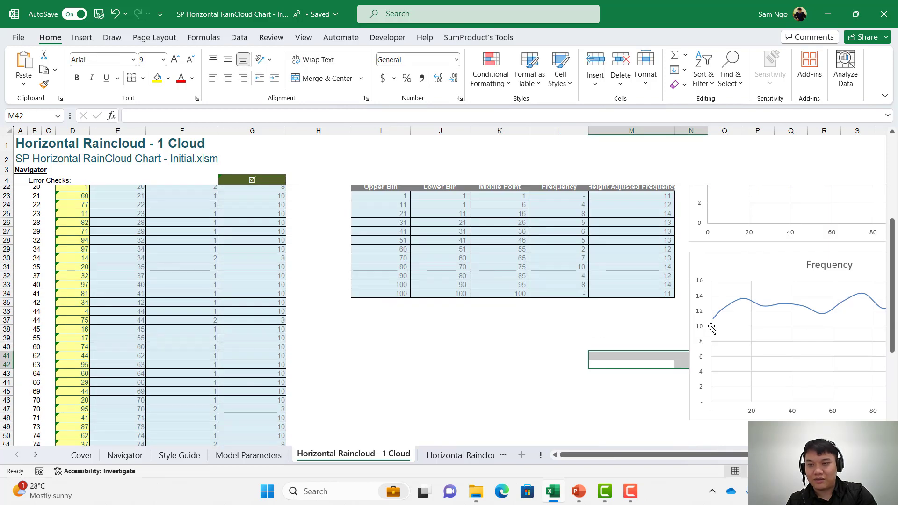
pyautogui.scroll(5, 434, 281)
pyautogui.moveTo(434, 283); pyautogui.dragTo(480, 289)
pyautogui.moveTo(484, 293); pyautogui.dragTo(483, 293)
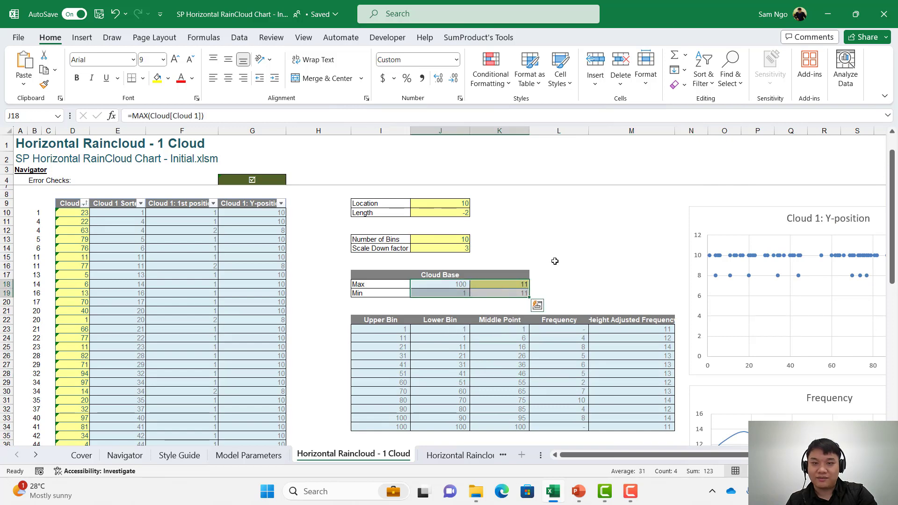
pyautogui.click(81, 40)
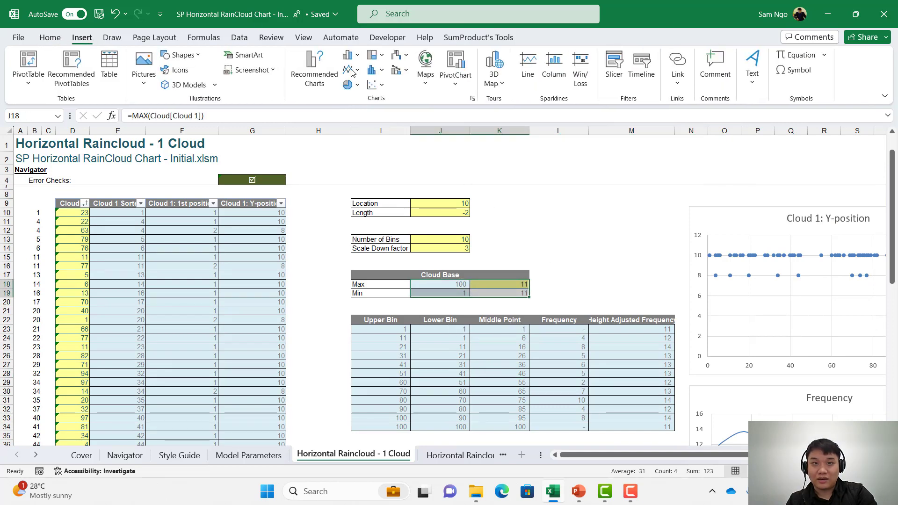
pyautogui.click(371, 85)
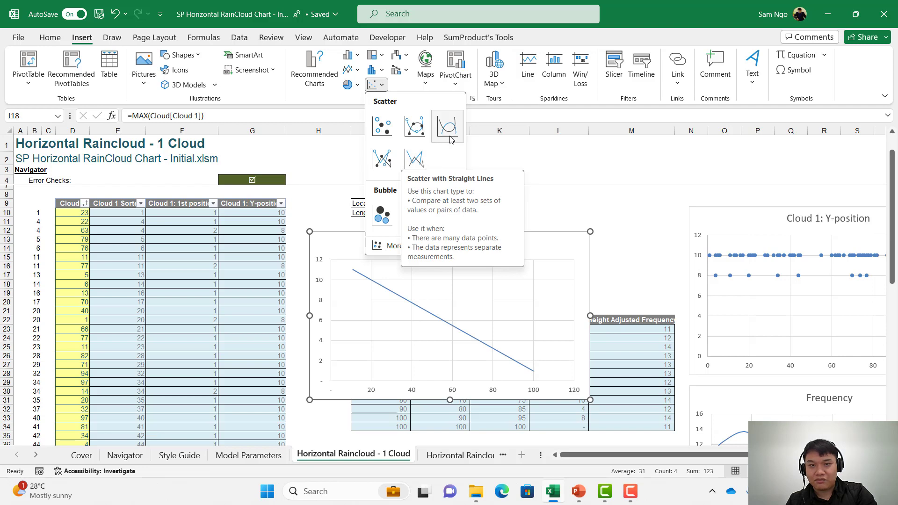
pyautogui.click(422, 159)
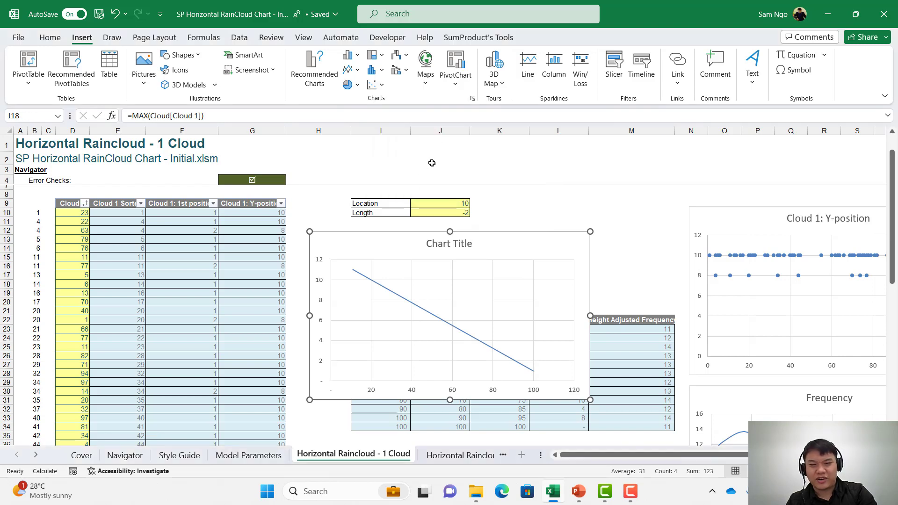
# Step: Shift the new Cloud Base chart down over the bin table and switch its rows and columns
pyautogui.scroll(-4, 468, 197)
pyautogui.scroll(3, 526, 227)
pyautogui.moveTo(526, 228); pyautogui.dragTo(567, 363)
pyautogui.scroll(-1, 582, 340)
pyautogui.scroll(-2, 582, 340)
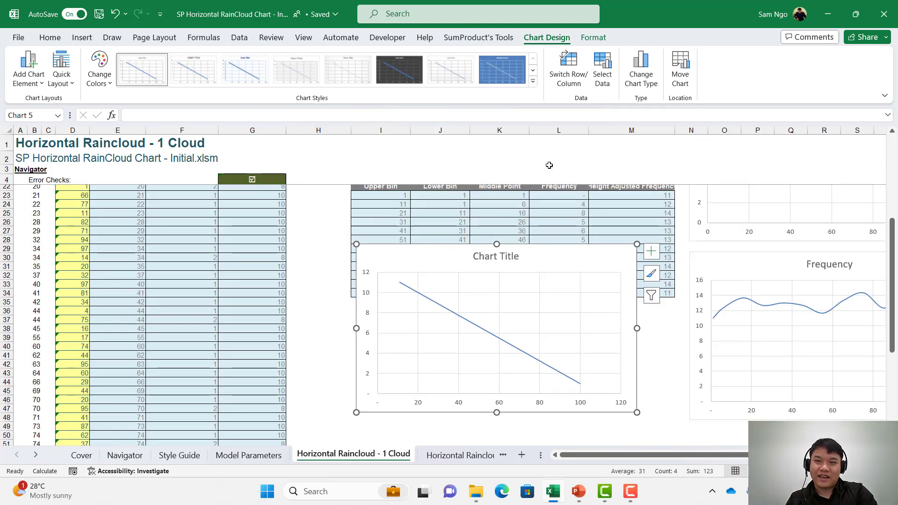
pyautogui.click(571, 84)
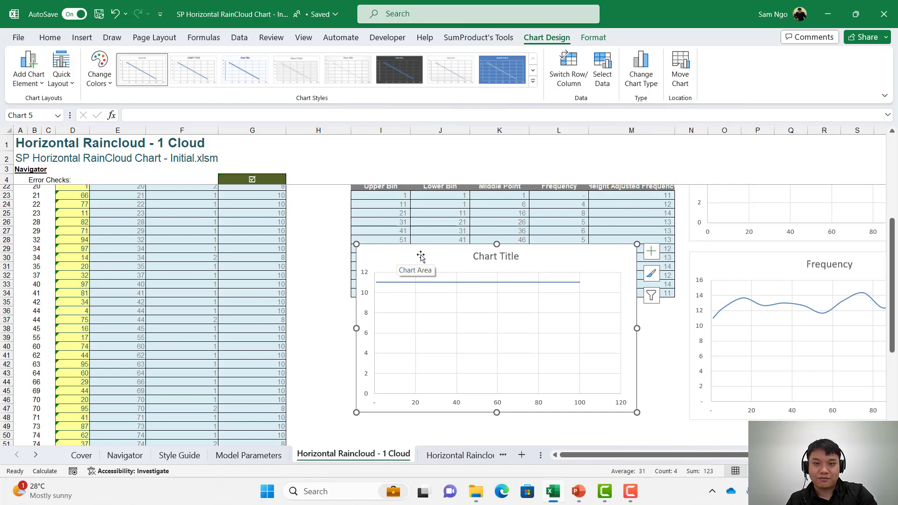
# Step: Move the Cloud Base line chart to the area beneath the Frequency chart
pyautogui.moveTo(456, 262); pyautogui.dragTo(617, 297)
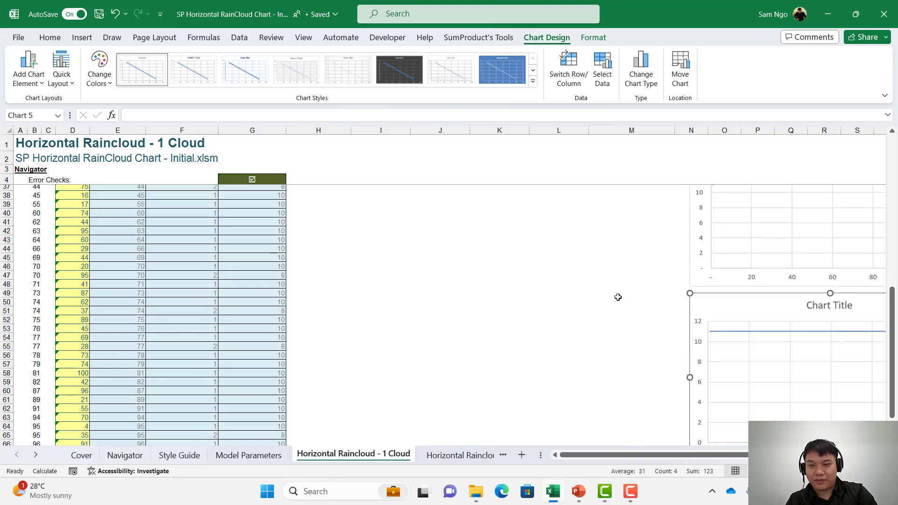
pyautogui.scroll(-3, 619, 298)
pyautogui.scroll(2, 622, 299)
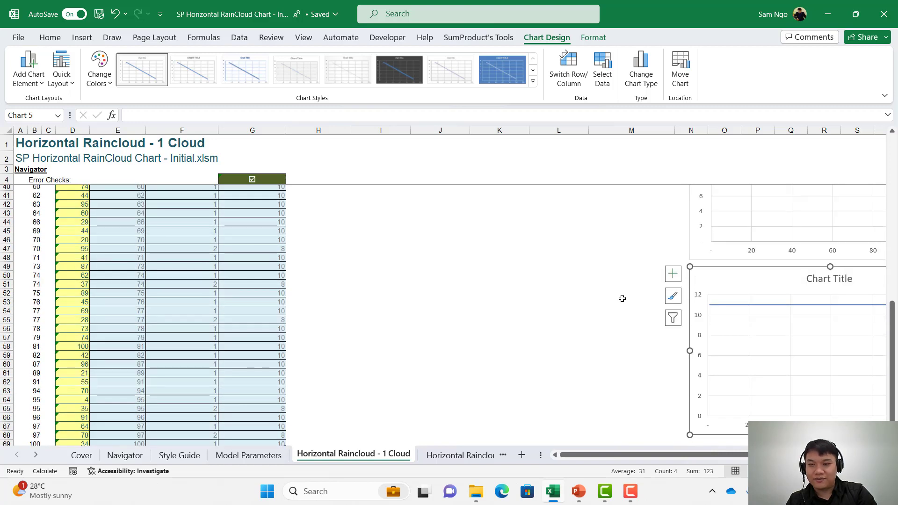
pyautogui.scroll(-3, 622, 298)
pyautogui.scroll(10, 784, 309)
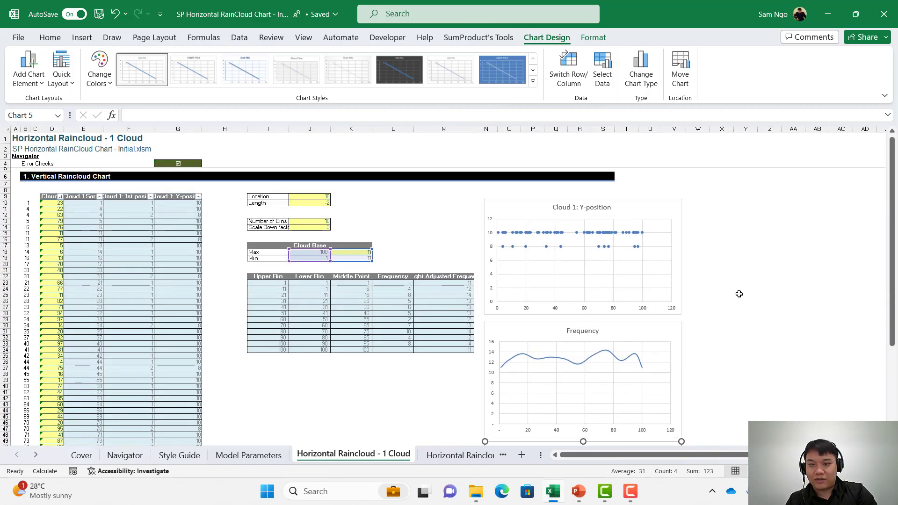
# Step: Duplicate the Frequency chart and place the copy beside the original
pyautogui.scroll(-7, 731, 286)
pyautogui.click(645, 201)
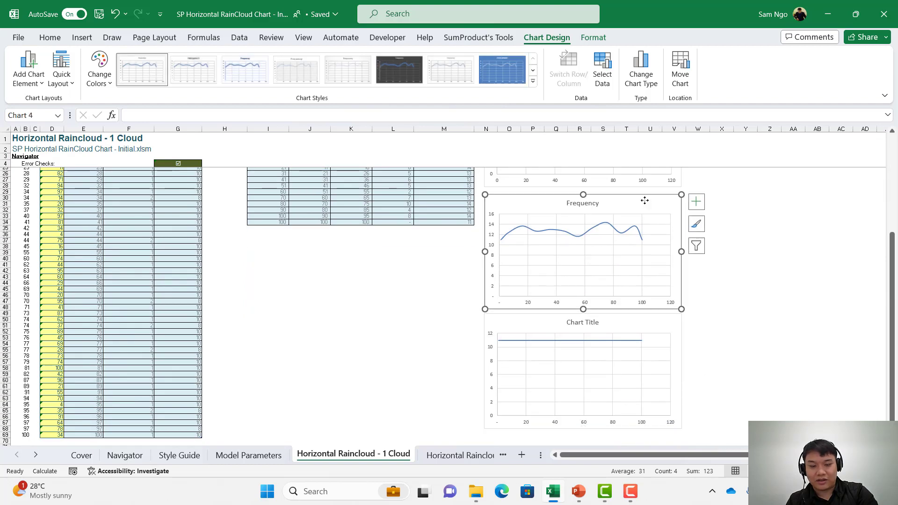
pyautogui.click(739, 204)
pyautogui.hotkey('ctrl', 'v')
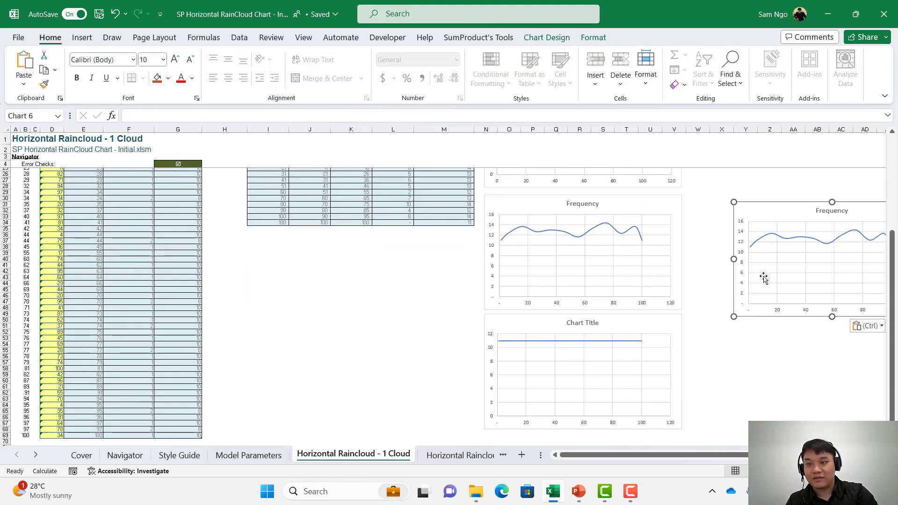
pyautogui.moveTo(770, 216); pyautogui.dragTo(738, 211)
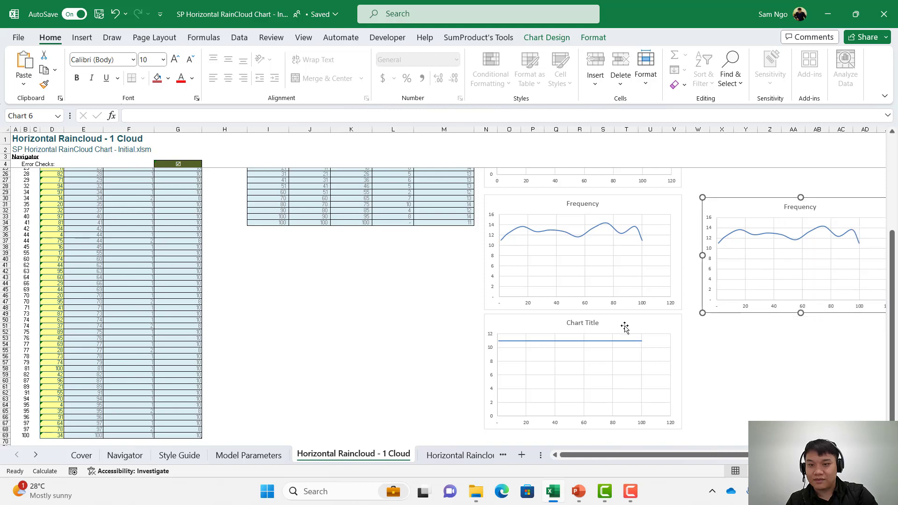
# Step: Copy the Cloud Base line chart and paste it into the duplicated Frequency chart
pyautogui.click(627, 324)
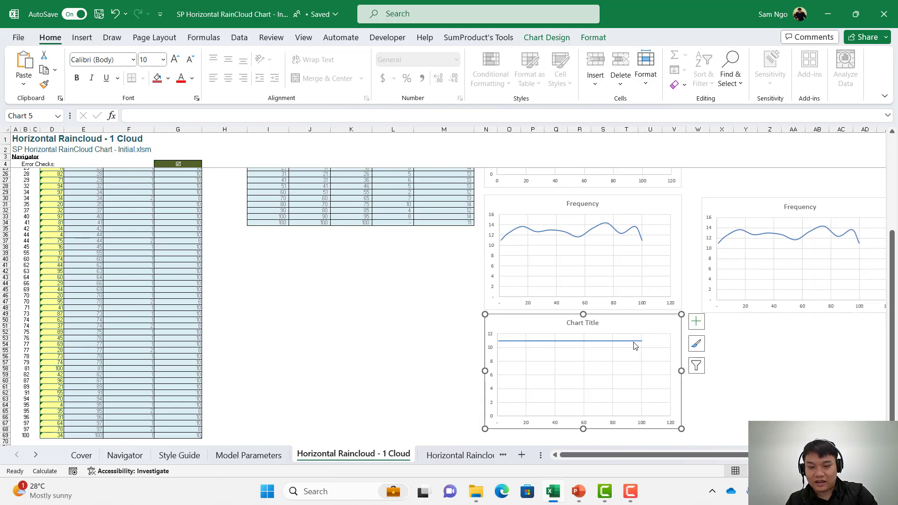
pyautogui.click(27, 83)
pyautogui.click(26, 82)
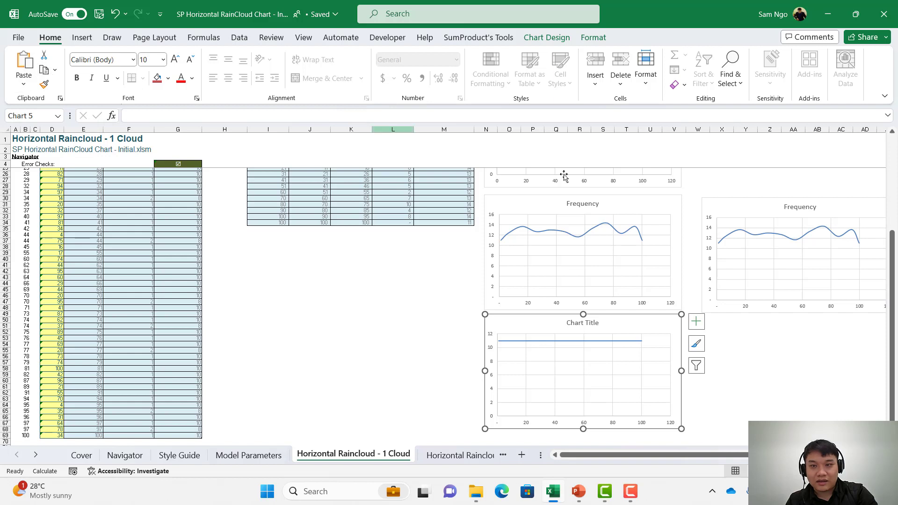
pyautogui.click(751, 200)
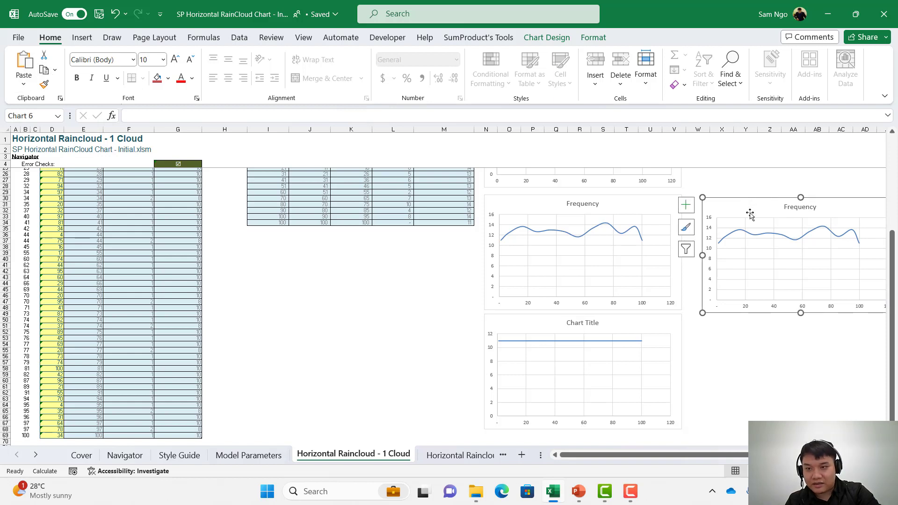
pyautogui.hotkey('ctrl', 'v')
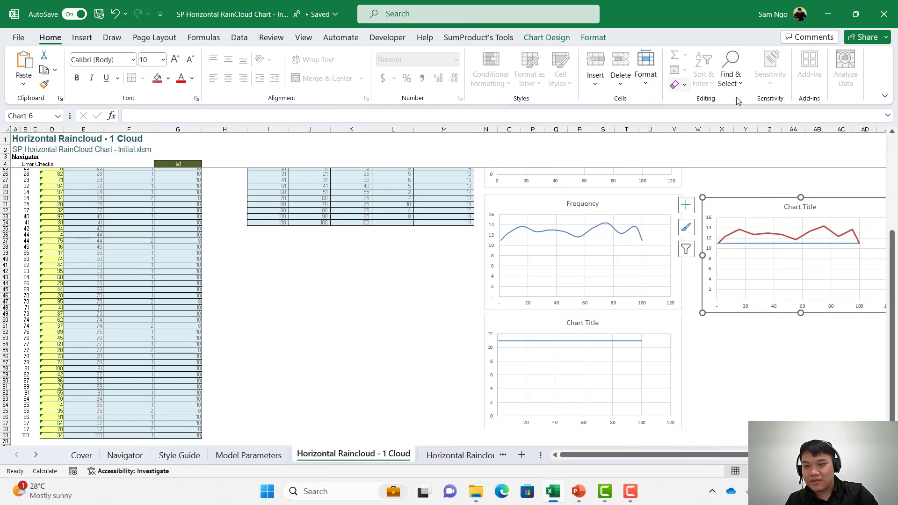
pyautogui.moveTo(746, 404); pyautogui.dragTo(890, 399)
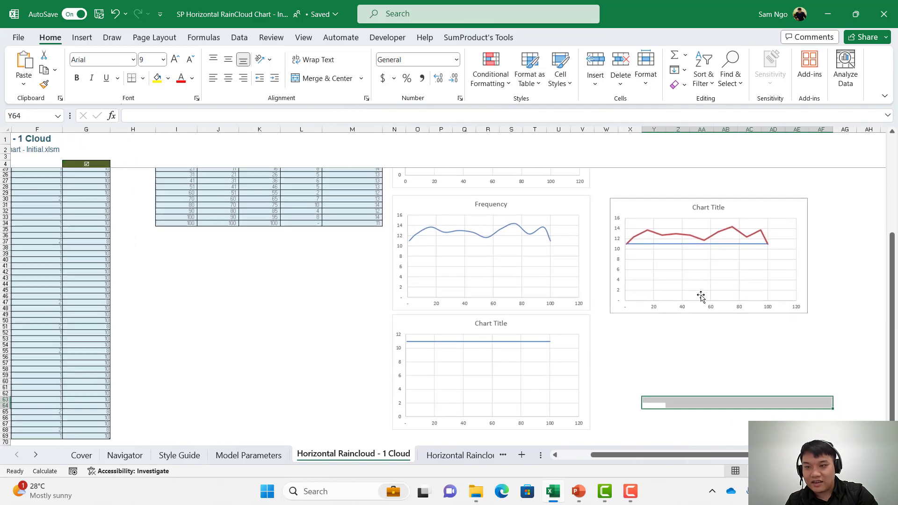
# Step: Copy the Cloud 1: Y-position scatter chart and paste it into the combined chart
pyautogui.click(747, 227)
pyautogui.scroll(6, 747, 226)
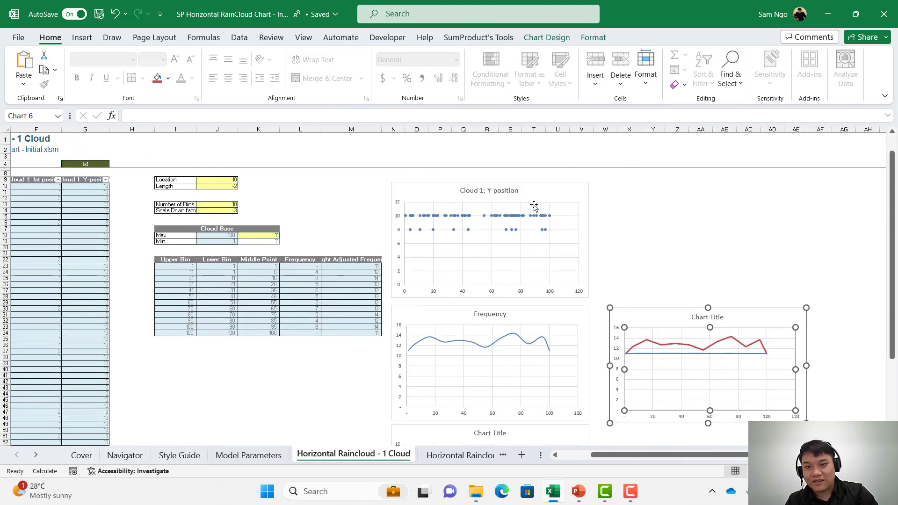
pyautogui.click(529, 187)
pyautogui.click(598, 190)
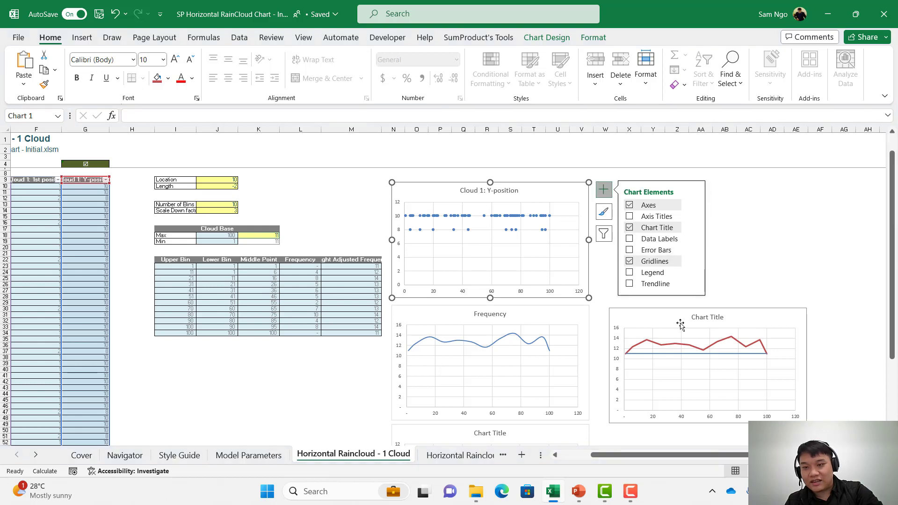
pyautogui.click(563, 202)
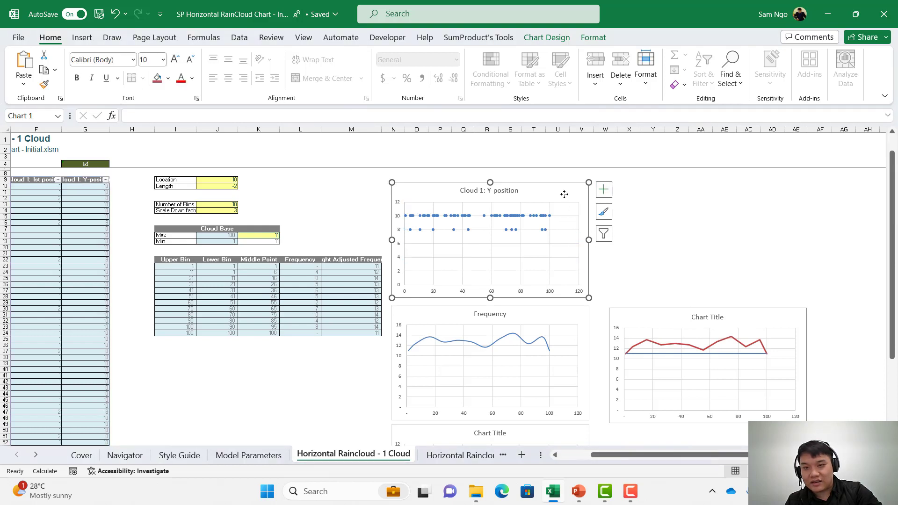
pyautogui.click(655, 316)
pyautogui.hotkey('ctrl', 'v')
pyautogui.scroll(-2, 753, 351)
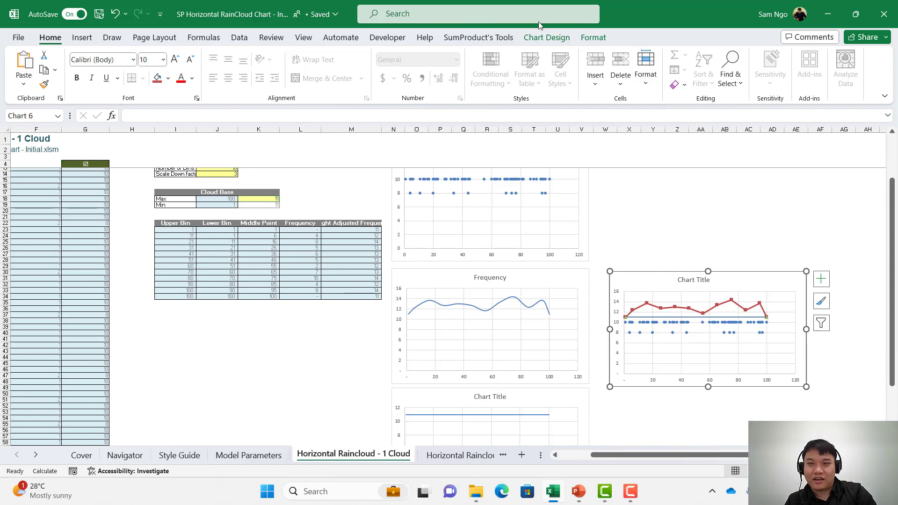
pyautogui.click(547, 38)
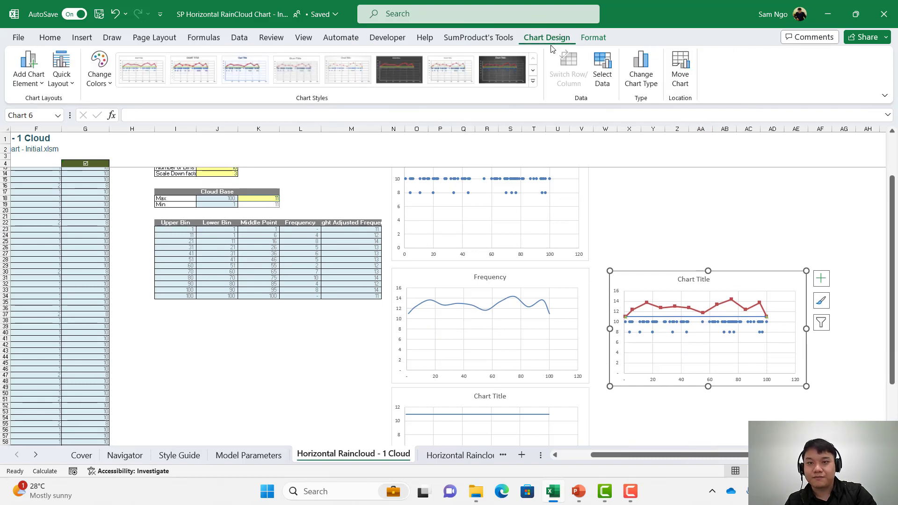
pyautogui.click(640, 88)
pyautogui.click(319, 351)
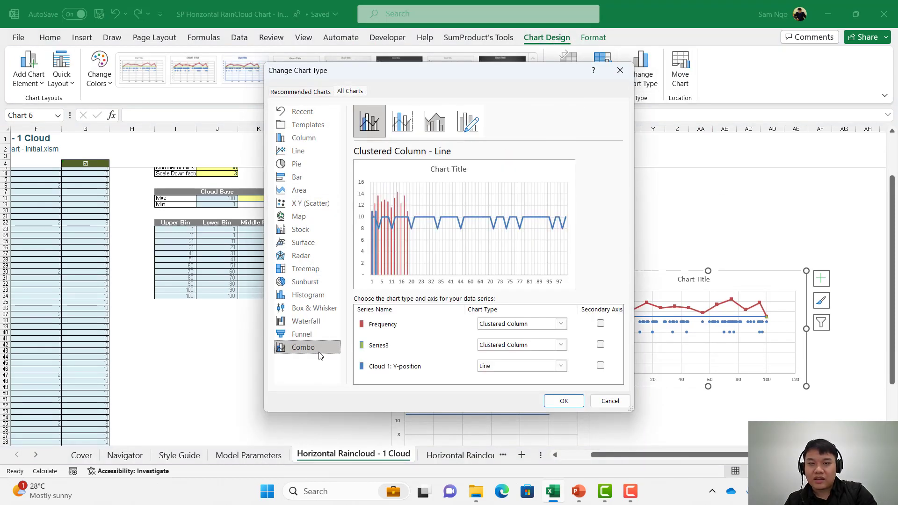
pyautogui.click(544, 324)
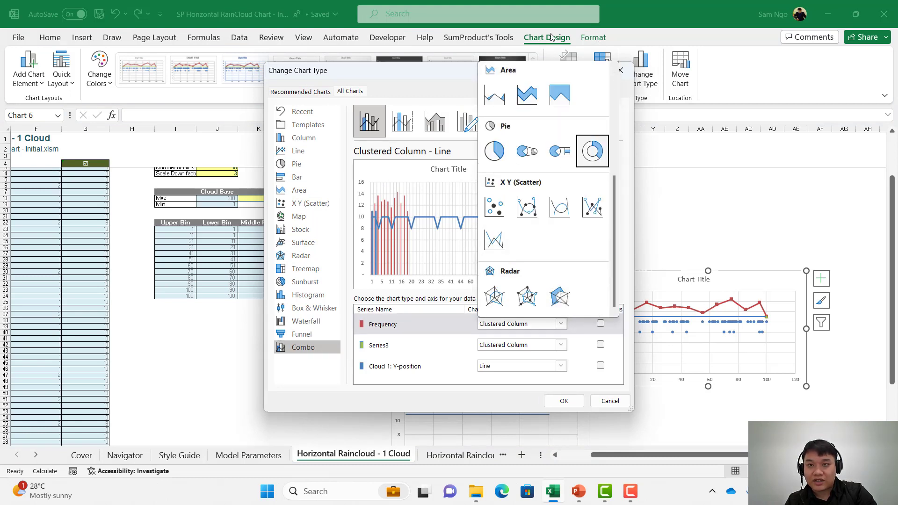
pyautogui.click(627, 74)
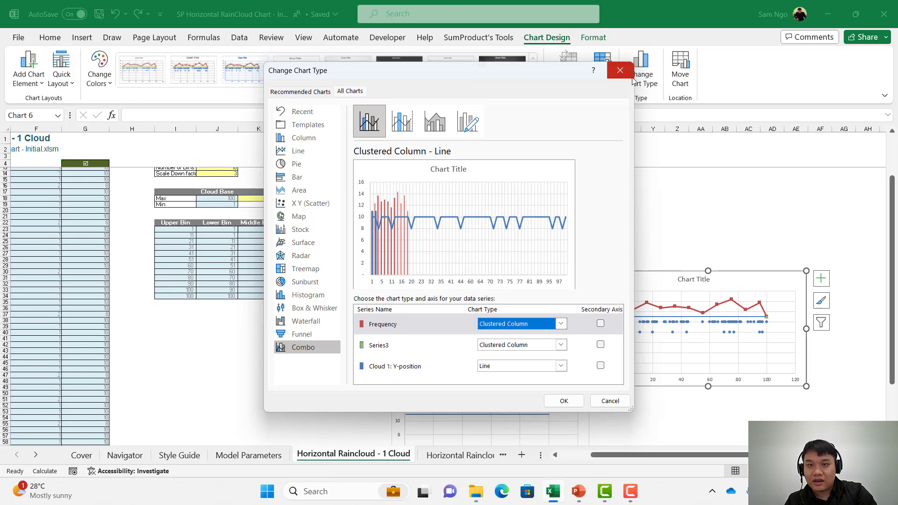
pyautogui.click(628, 75)
# Step: Change the combined chart to a Combo type with the Frequency series as Scatter with Smooth Lines
pyautogui.click(641, 70)
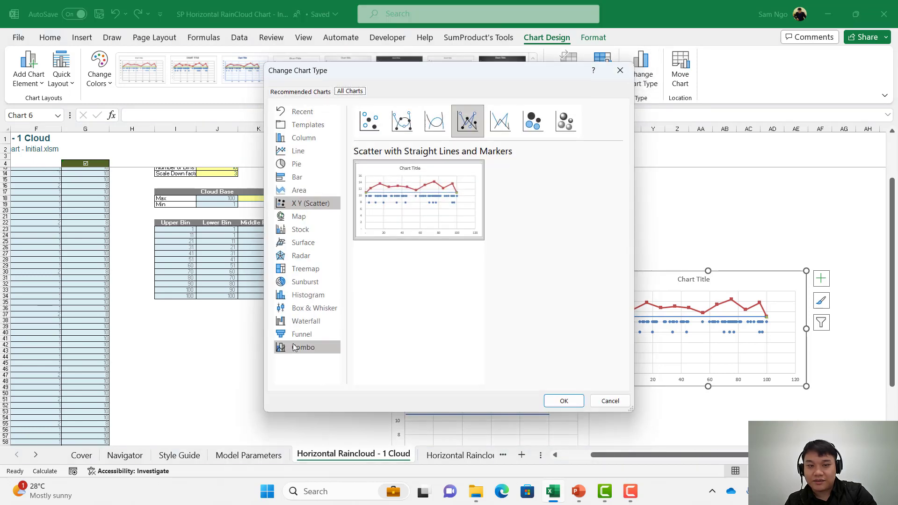
pyautogui.click(303, 347)
pyautogui.click(556, 324)
pyautogui.scroll(-5, 557, 224)
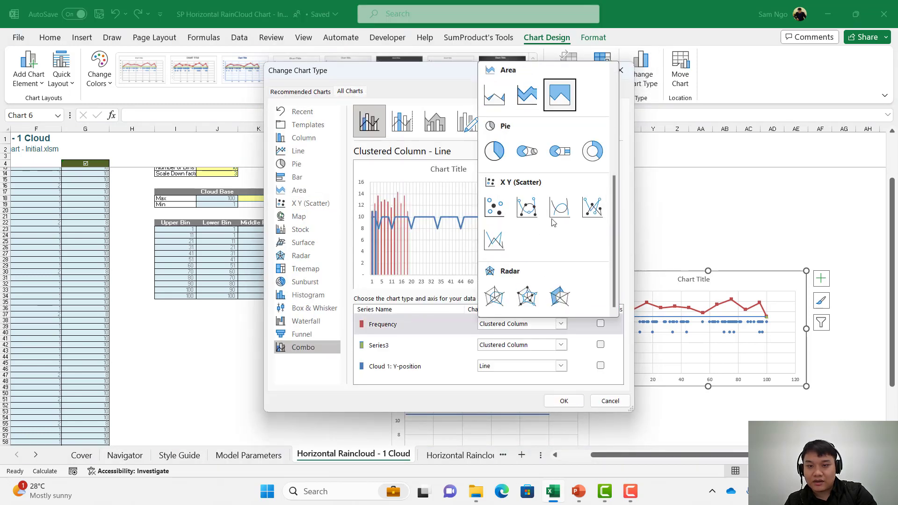
pyautogui.click(570, 209)
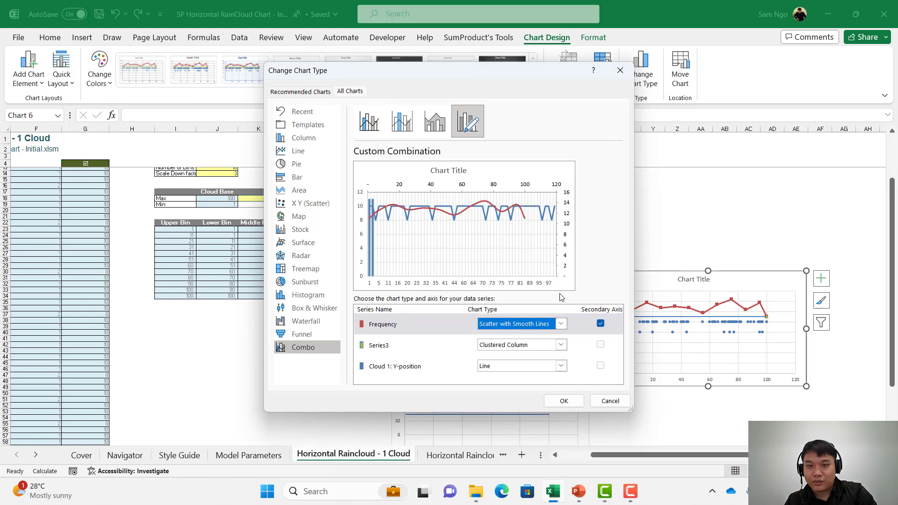
pyautogui.click(559, 326)
pyautogui.click(559, 326)
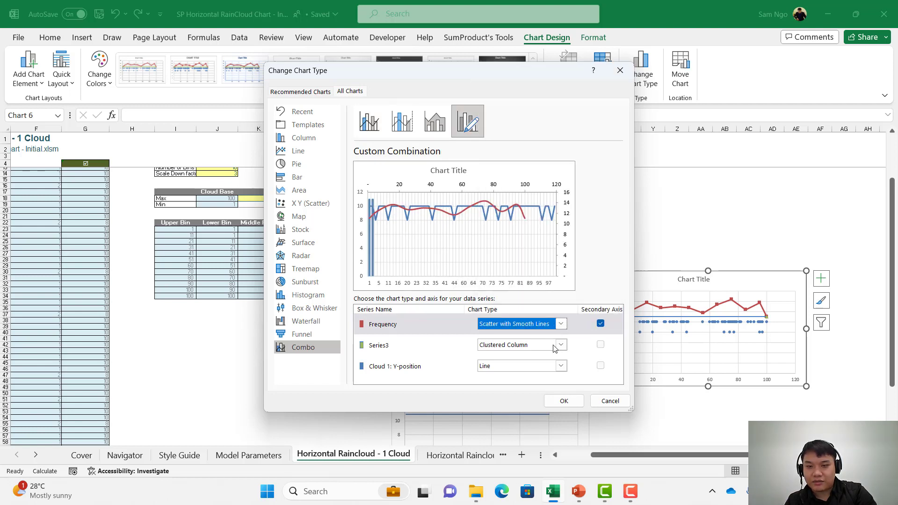
# Step: Set the Series3 chart type to Scatter with Smooth Lines in the combo chart
pyautogui.click(556, 345)
pyautogui.click(564, 346)
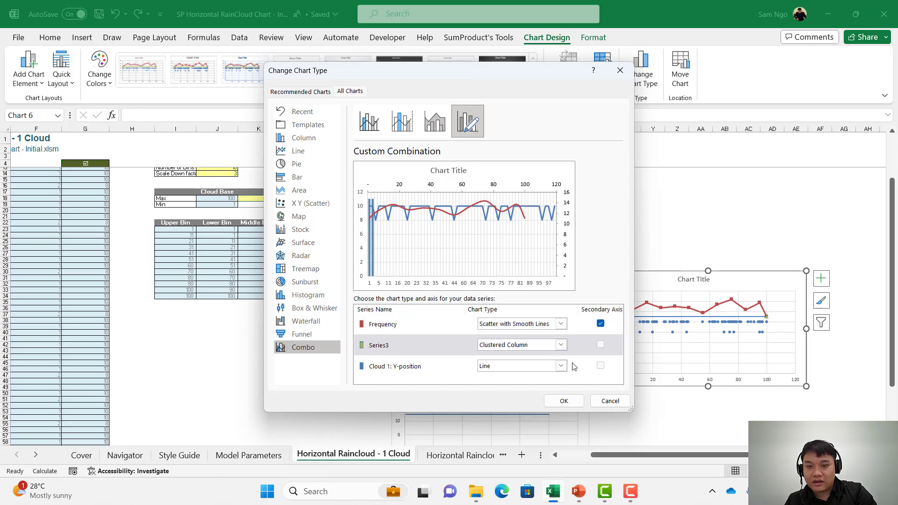
pyautogui.click(559, 323)
pyautogui.click(549, 345)
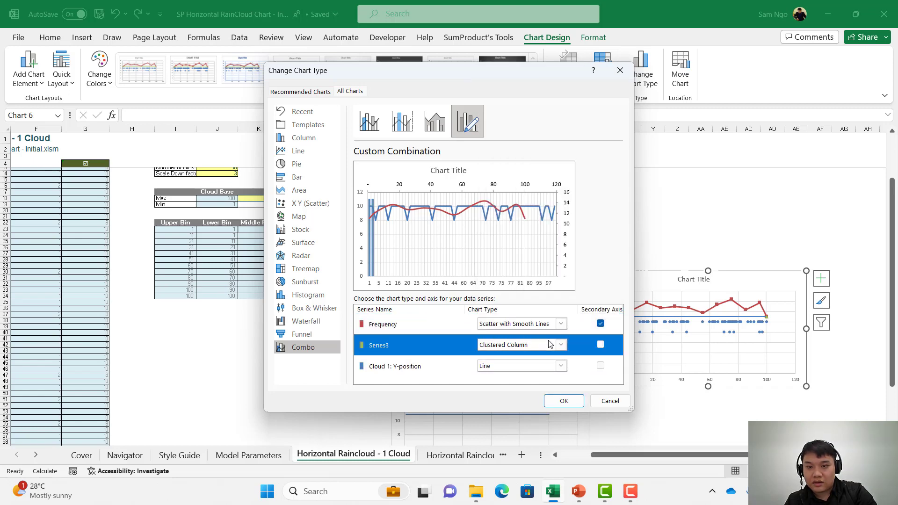
pyautogui.click(550, 345)
pyautogui.scroll(-5, 559, 172)
pyautogui.click(560, 228)
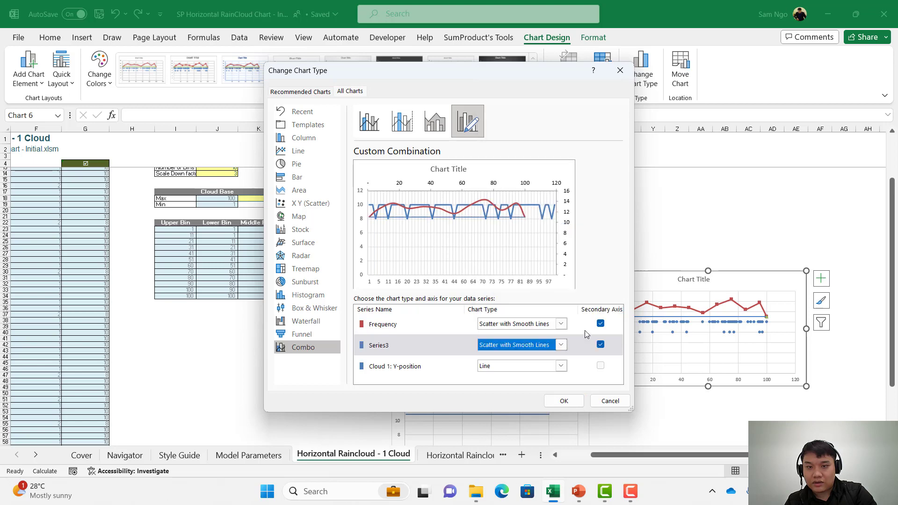
# Step: Set the Cloud 1: Y-position series to Scatter and take Frequency and Series3 off the secondary axis in the combo chart
pyautogui.click(559, 366)
pyautogui.scroll(-5, 538, 233)
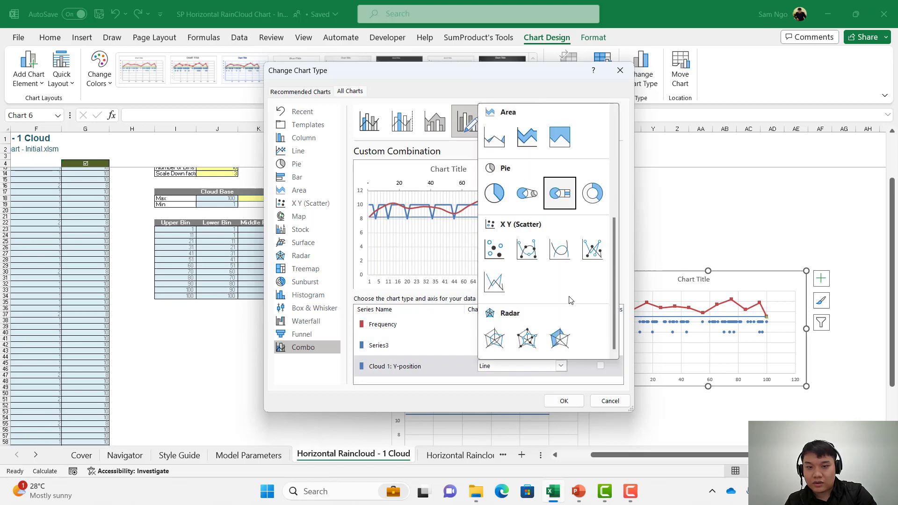
pyautogui.click(494, 250)
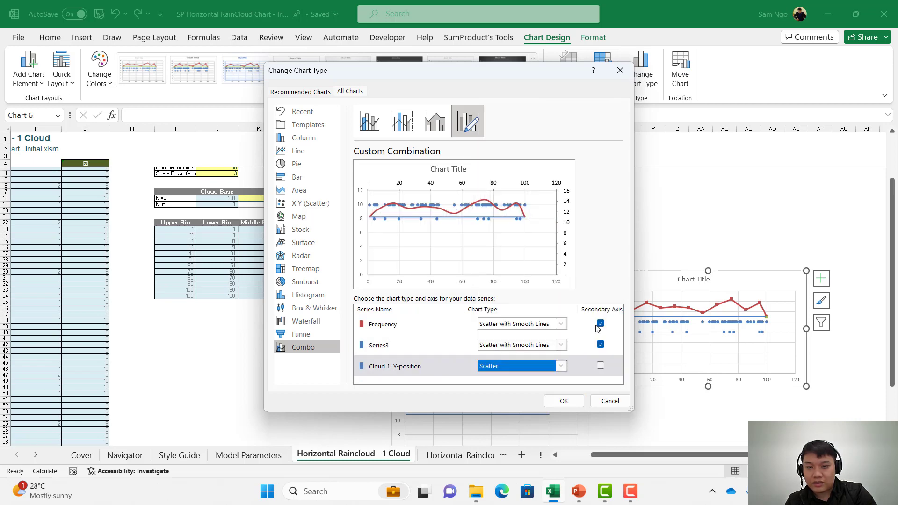
pyautogui.click(600, 344)
pyautogui.click(601, 324)
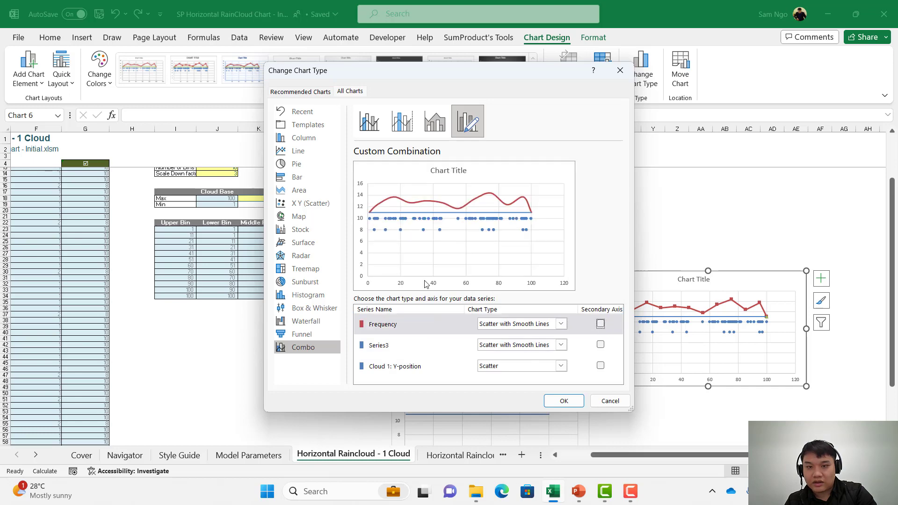
pyautogui.click(564, 401)
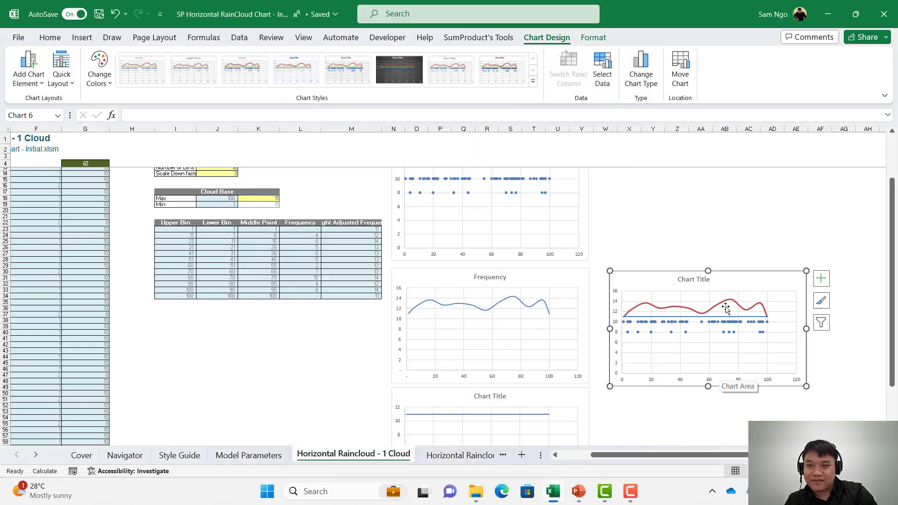
# Step: Recalculate the workbook several times to test the combined raincloud chart with fresh data
pyautogui.click(240, 39)
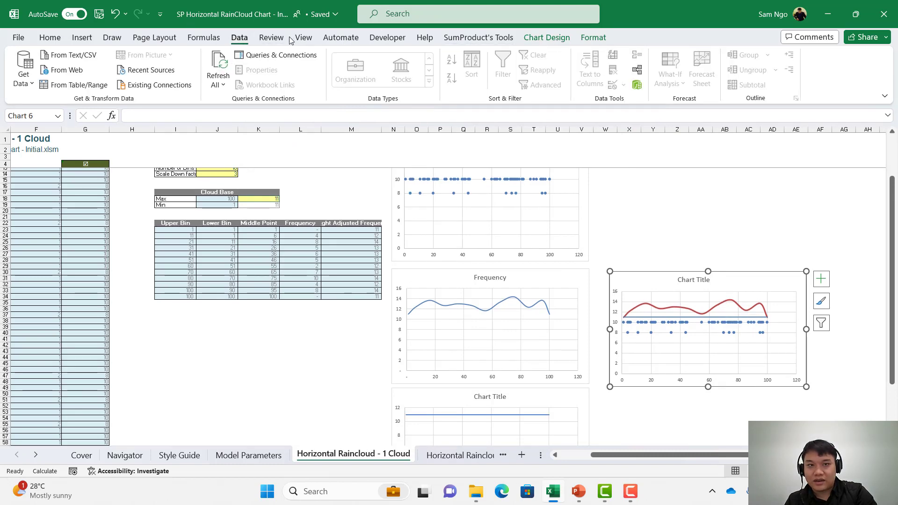
pyautogui.click(218, 37)
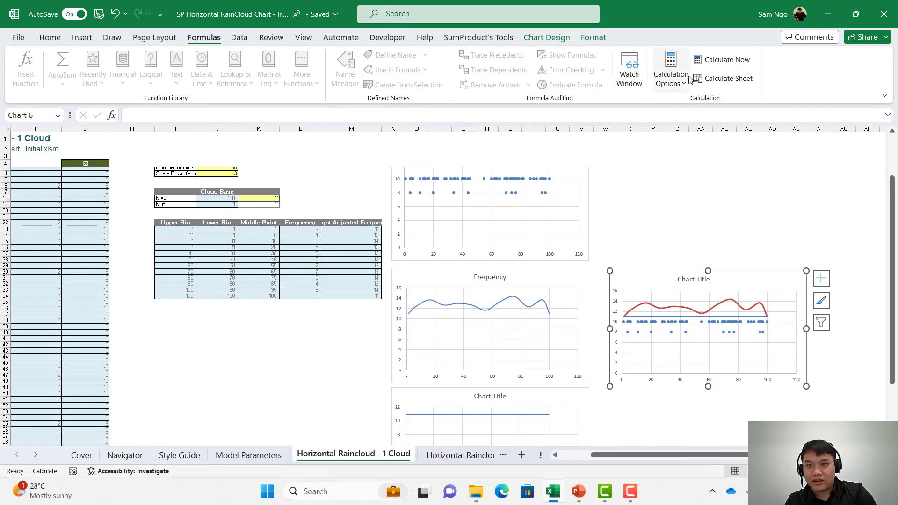
pyautogui.click(722, 61)
pyautogui.click(722, 60)
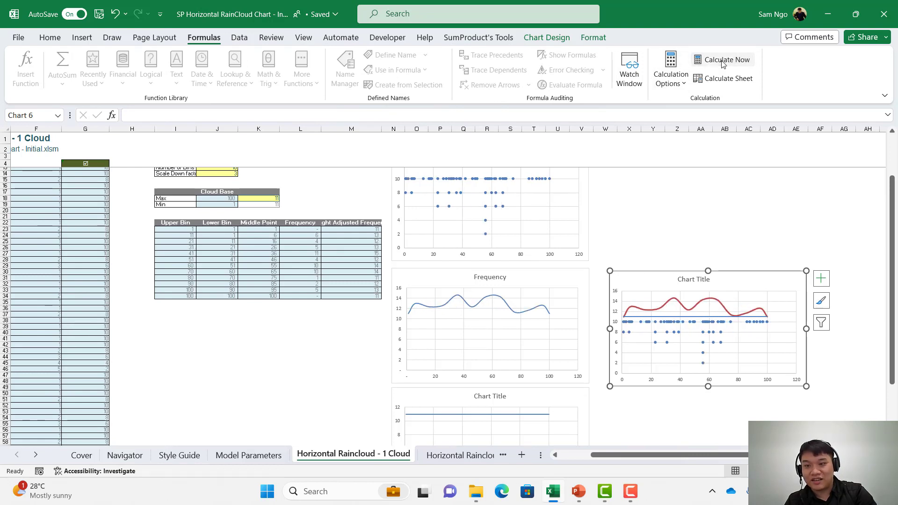
pyautogui.click(722, 61)
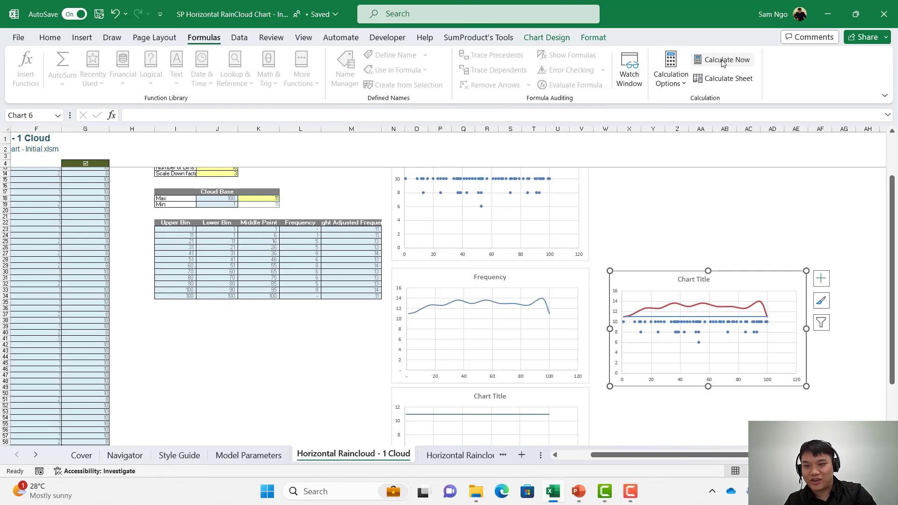
pyautogui.click(722, 61)
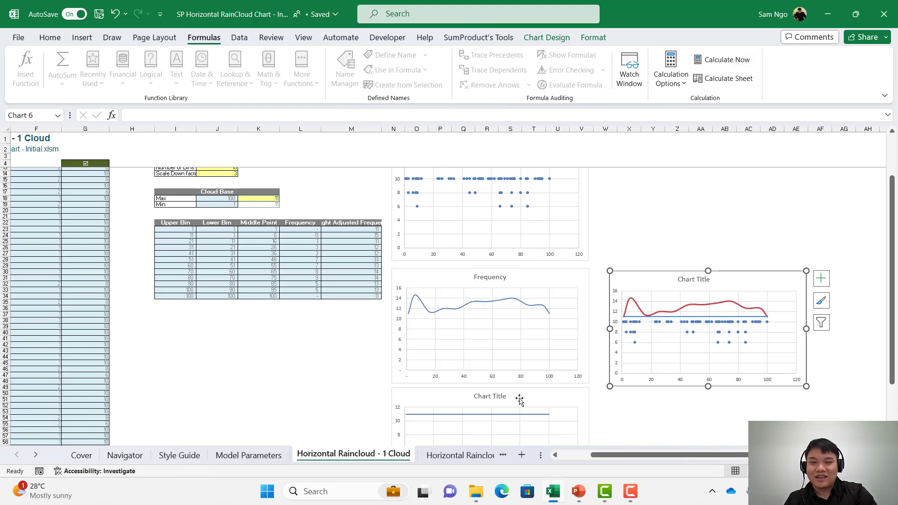
# Step: Switch to the PowerPoint slide show and advance to the Points and Figures Charts slide
pyautogui.moveTo(579, 493)
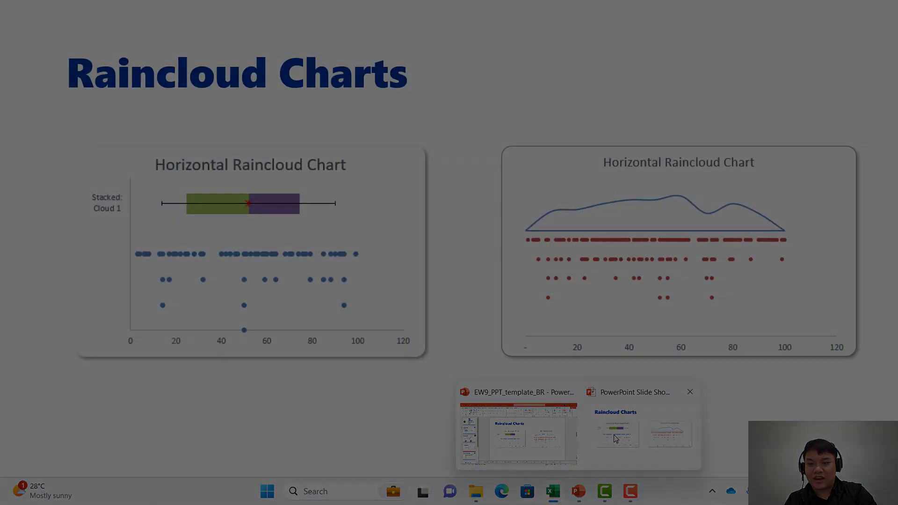
pyautogui.click(615, 439)
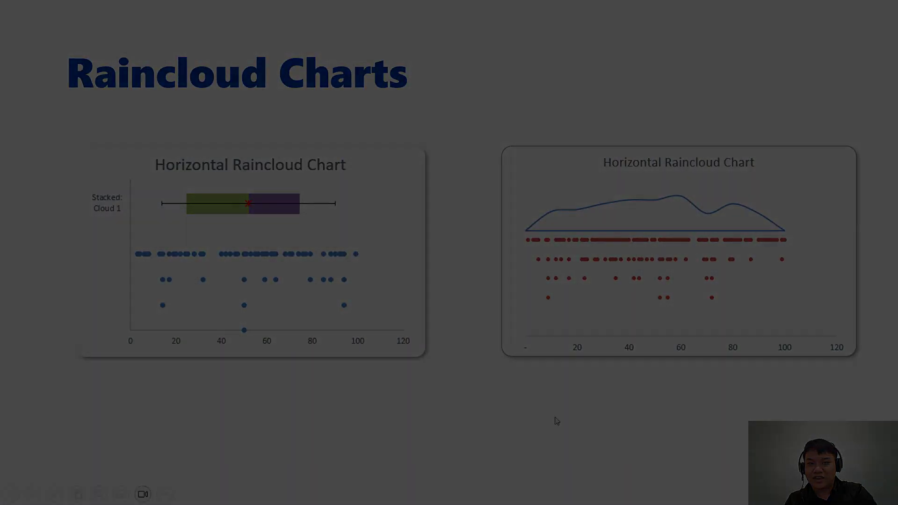
pyautogui.click(554, 412)
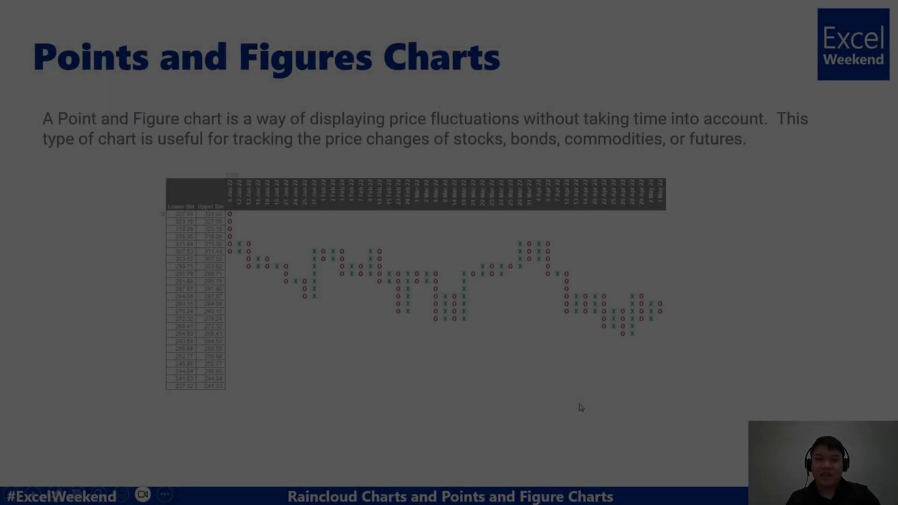
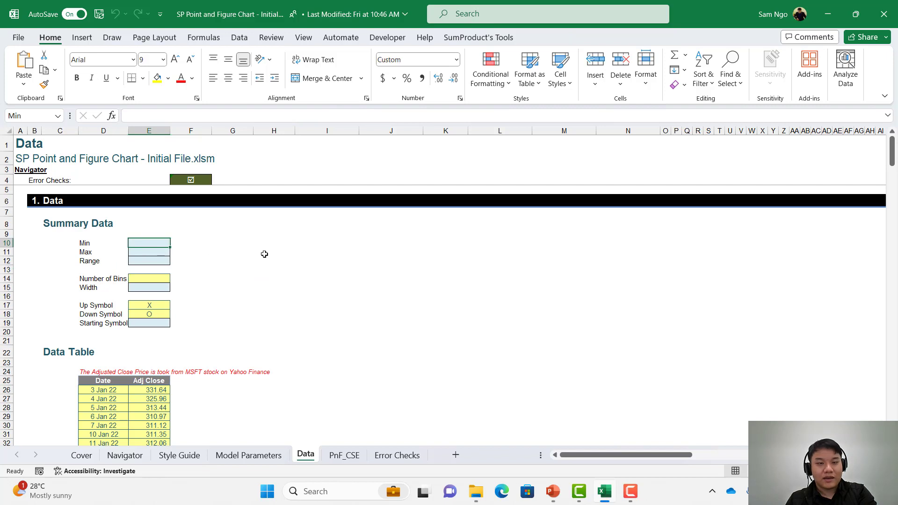
# Step: Calculate the Min and Max in the Summary Data with MIN and MAX formulas over Data[Adj Close]
pyautogui.write('=')
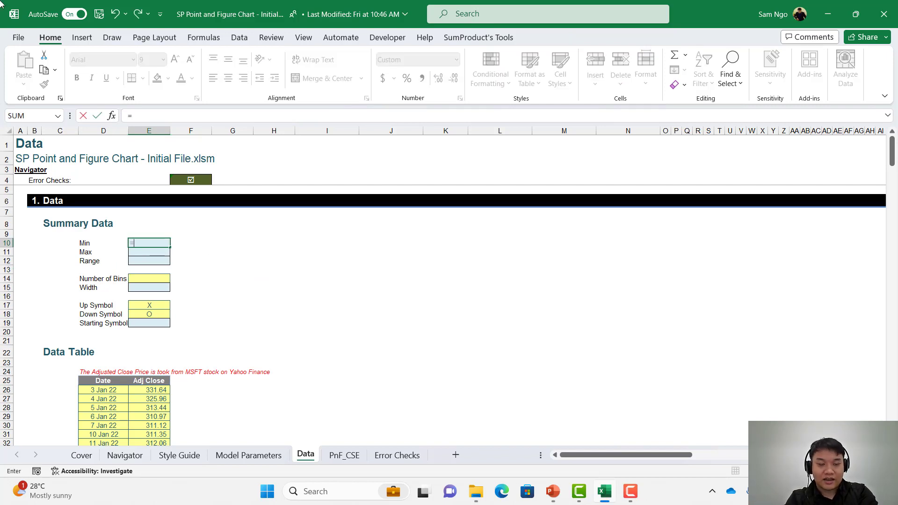
pyautogui.write('M')
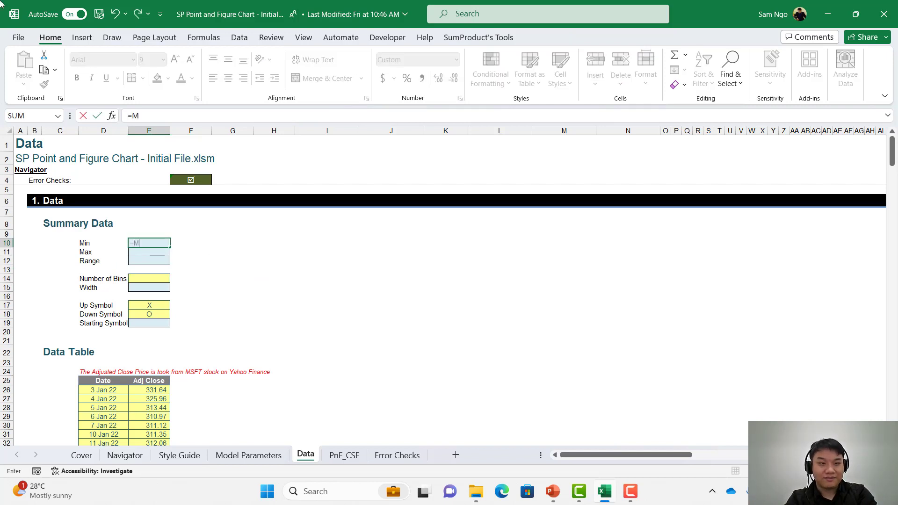
pyautogui.write('IN(')
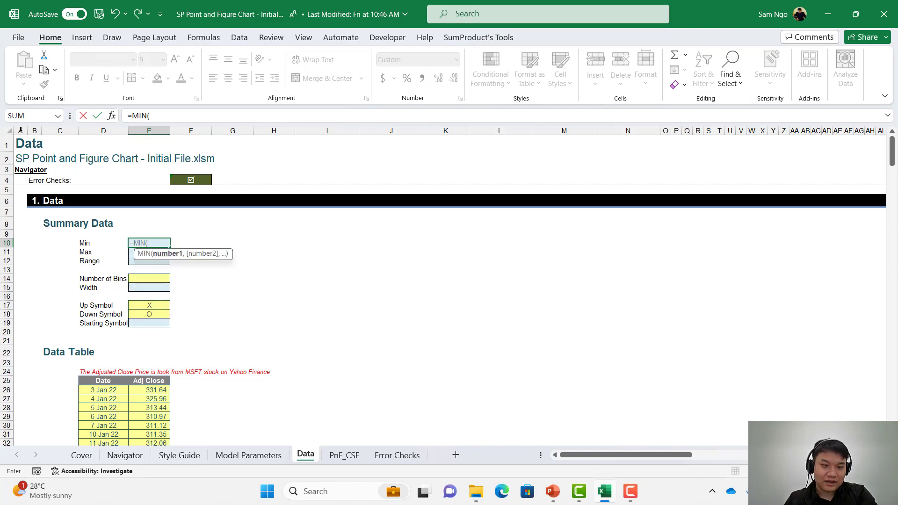
pyautogui.click(151, 376)
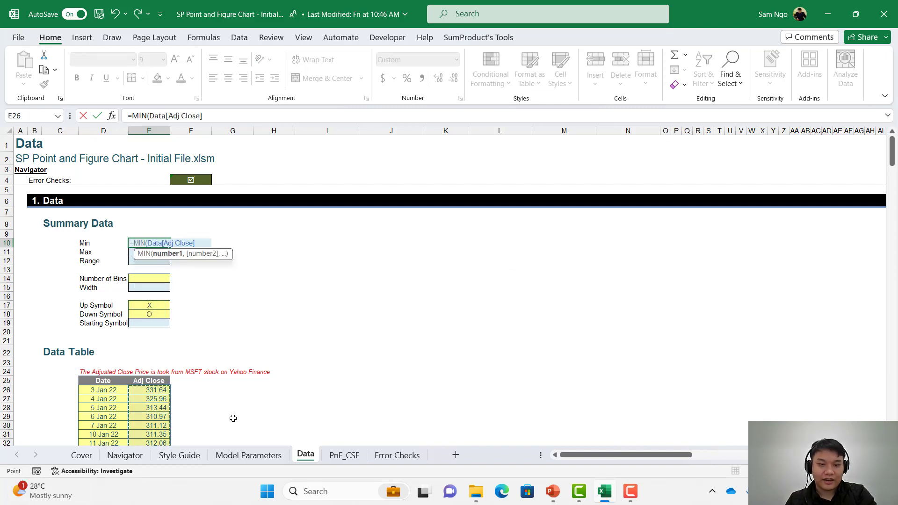
pyautogui.press('Return')
pyautogui.write('=max(')
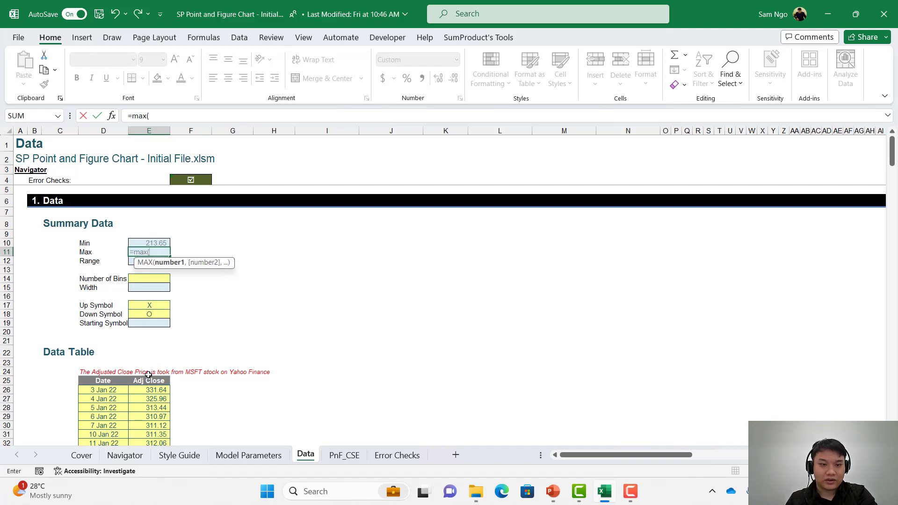
pyautogui.click(148, 375)
pyautogui.press('Return')
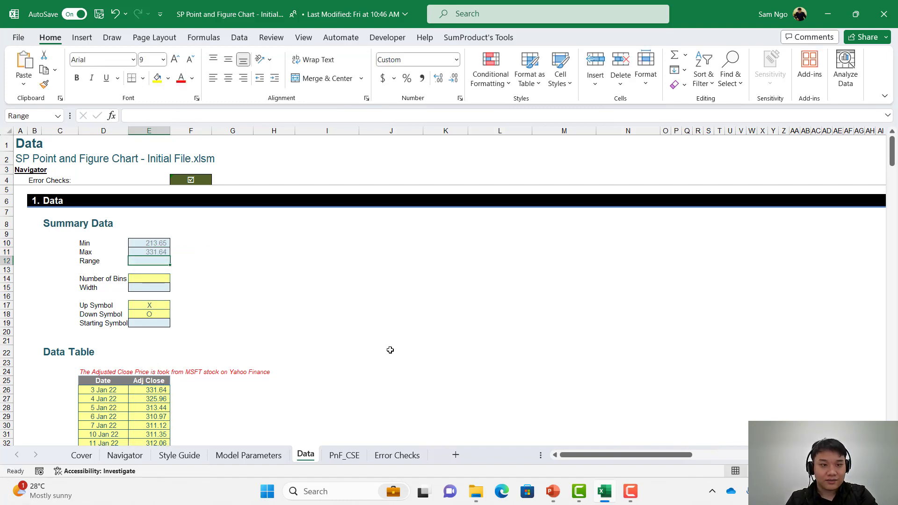
# Step: Calculate the Range in the Summary Data with the formula =Max-Min
pyautogui.write('=Max')
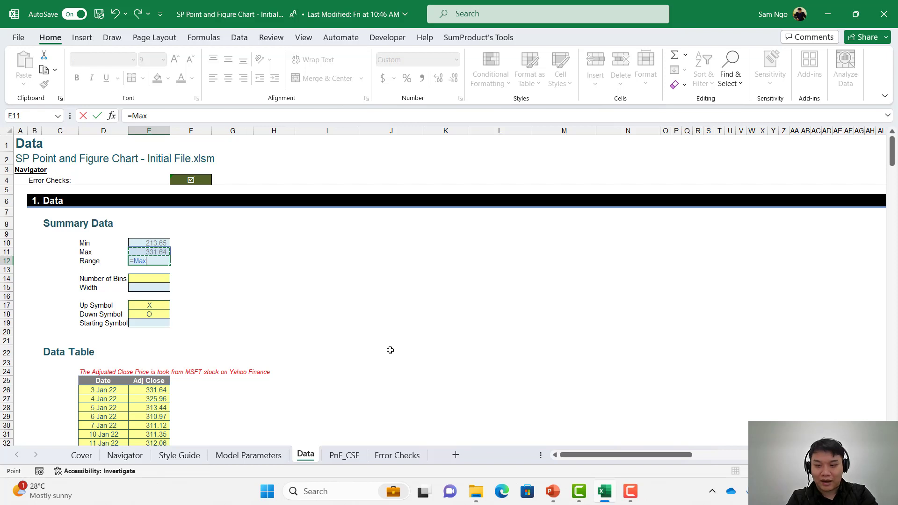
pyautogui.write('-Min')
pyautogui.press('Return')
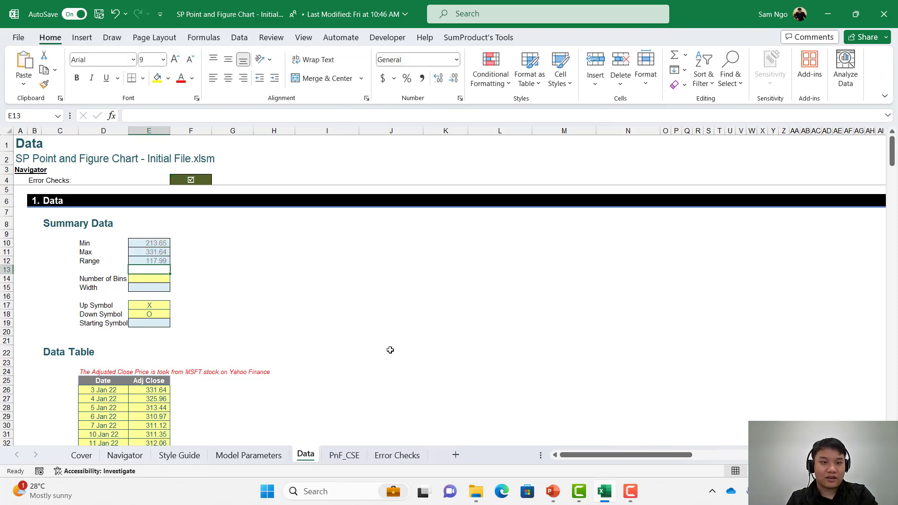
# Step: Check the defined names and formulas of the Min, Max and Range cells
pyautogui.click(151, 240)
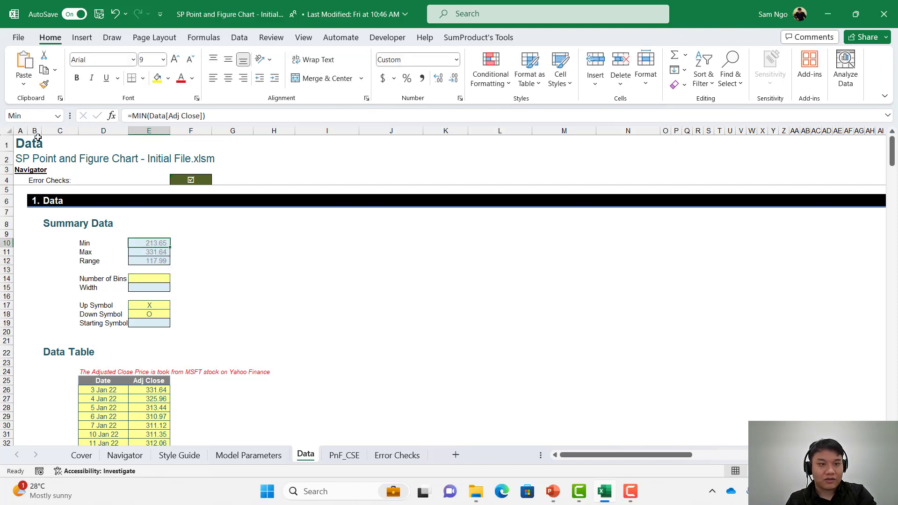
pyautogui.click(149, 252)
pyautogui.click(162, 261)
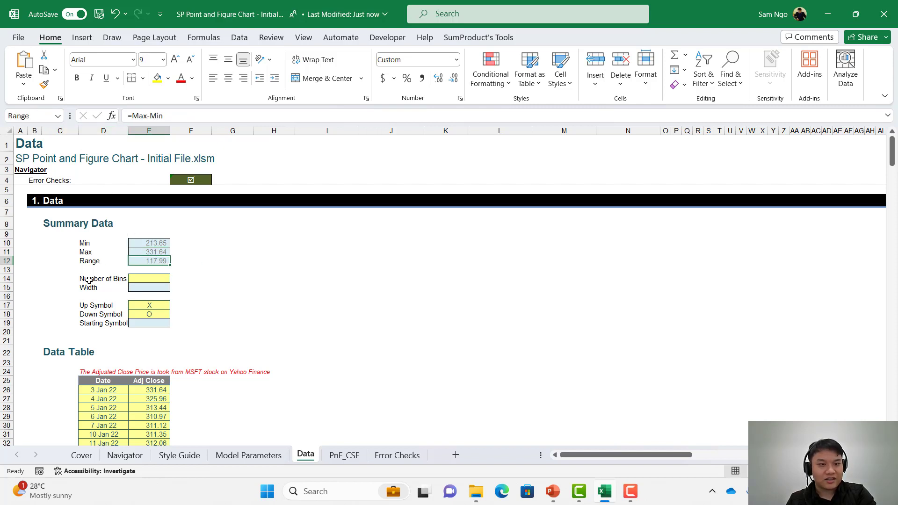
# Step: Widen the Name Box to show the full cell name, and set the Number of Bins to 30
pyautogui.click(147, 278)
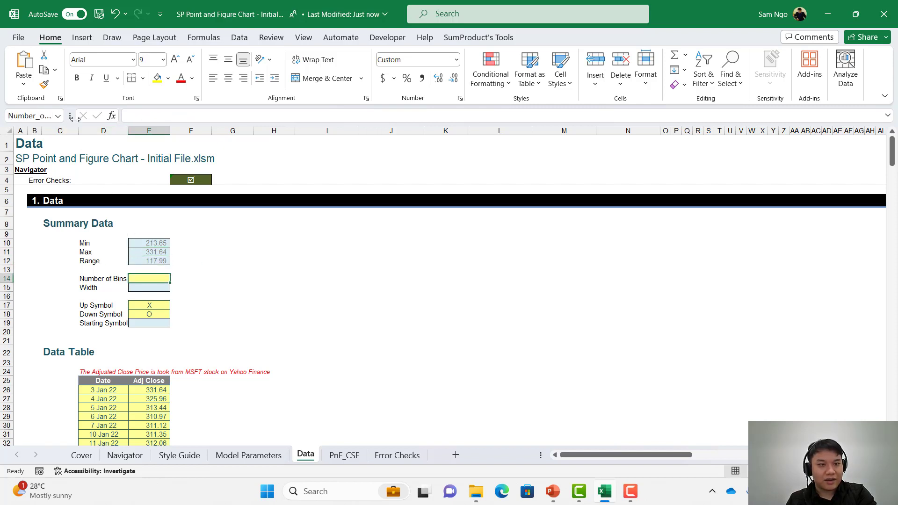
pyautogui.moveTo(74, 118); pyautogui.dragTo(122, 118)
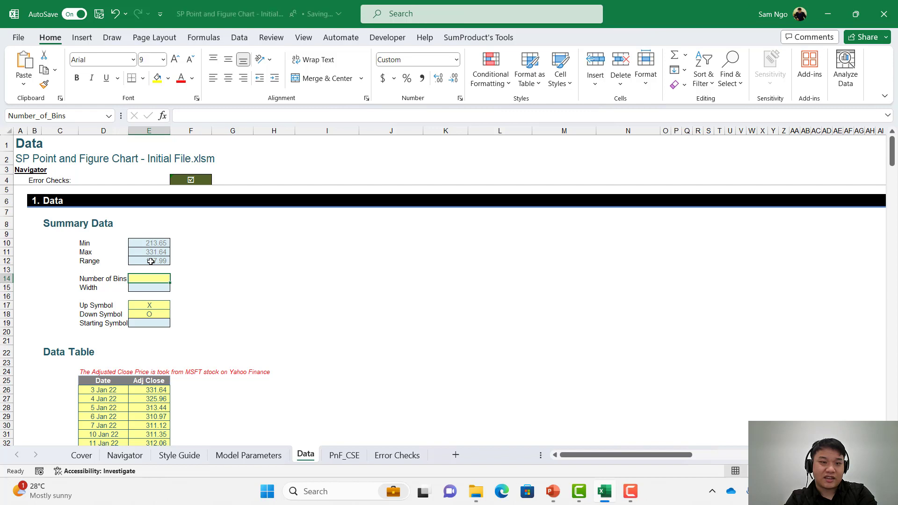
pyautogui.write('30')
pyautogui.press('Return')
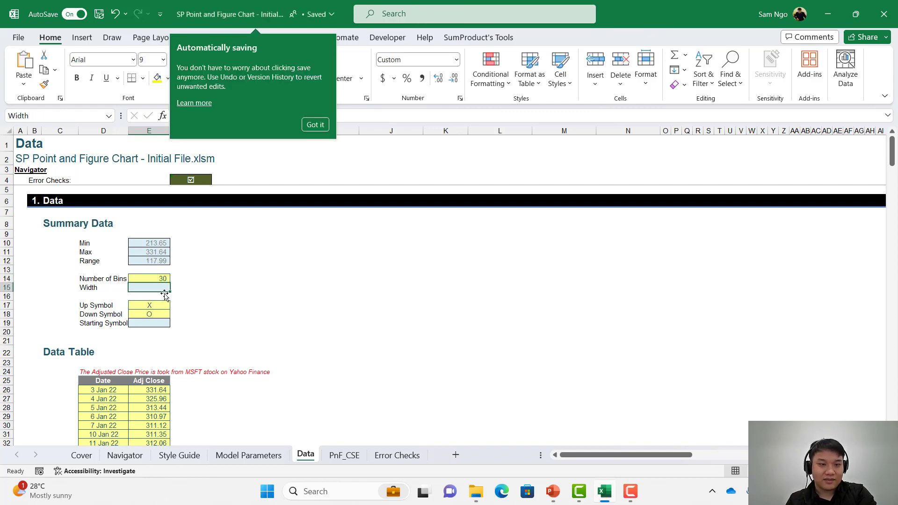
# Step: Review the Up, Down and Starting Symbol cells and the Date and Adj Close columns of the Data Table
pyautogui.click(147, 304)
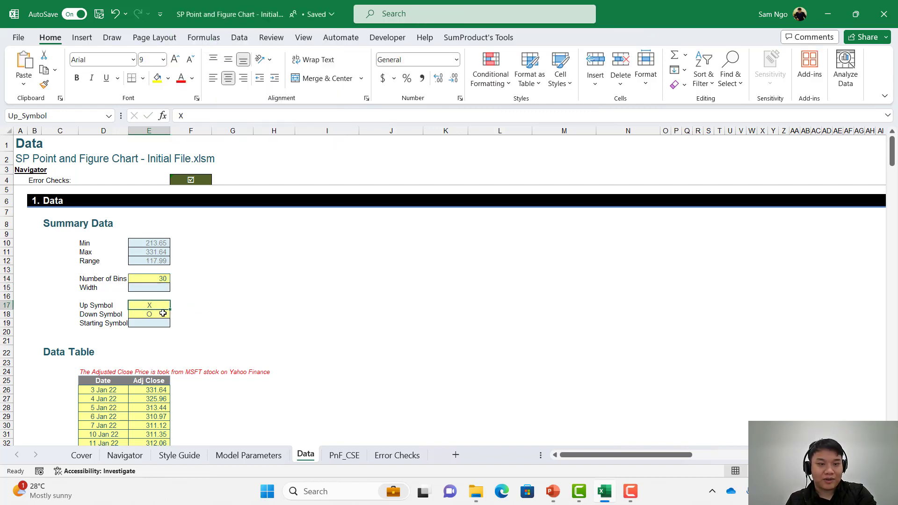
pyautogui.click(162, 314)
pyautogui.click(156, 323)
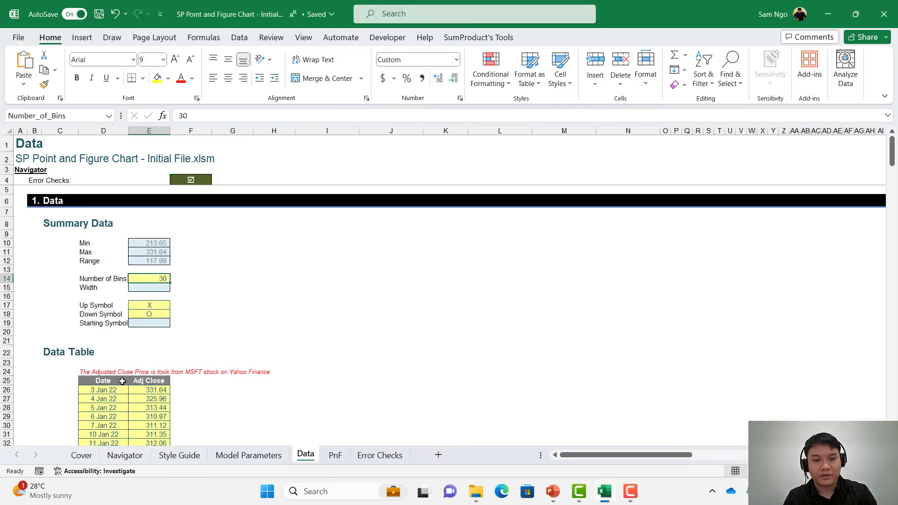
pyautogui.moveTo(122, 381); pyautogui.dragTo(189, 378)
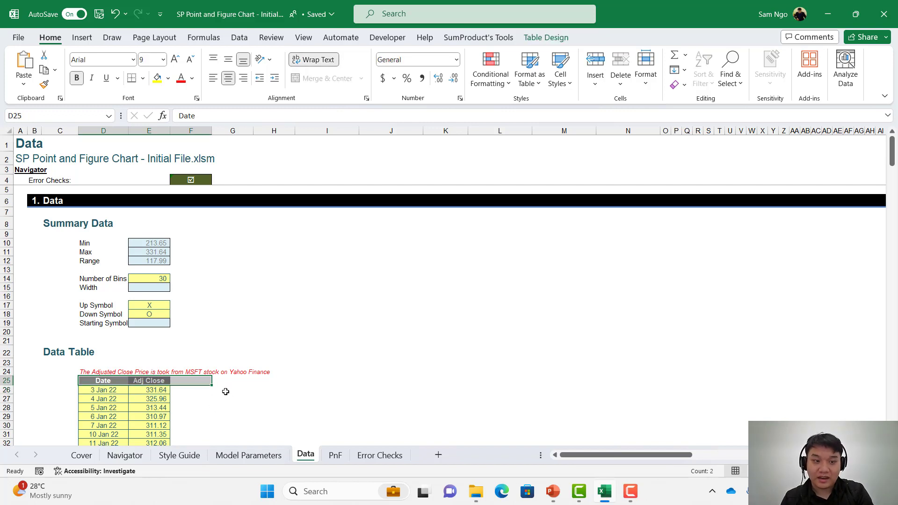
pyautogui.scroll(-2, 304, 362)
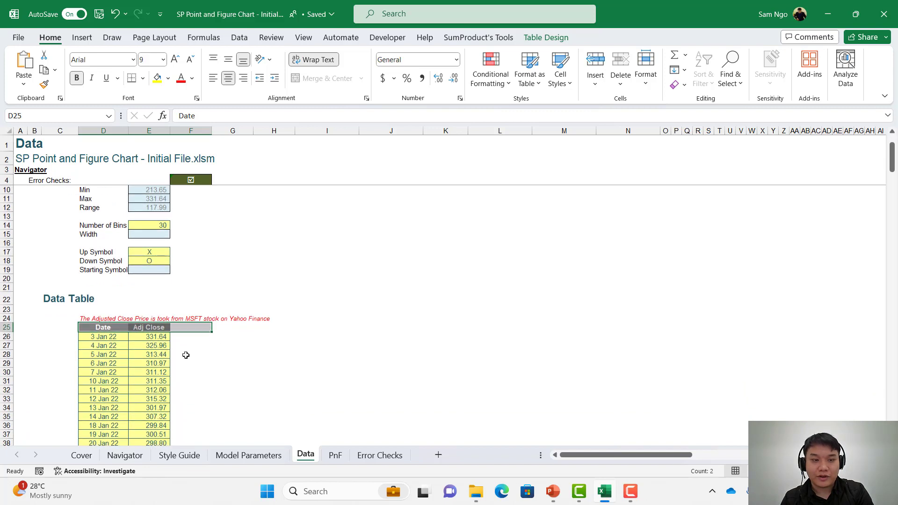
pyautogui.click(149, 336)
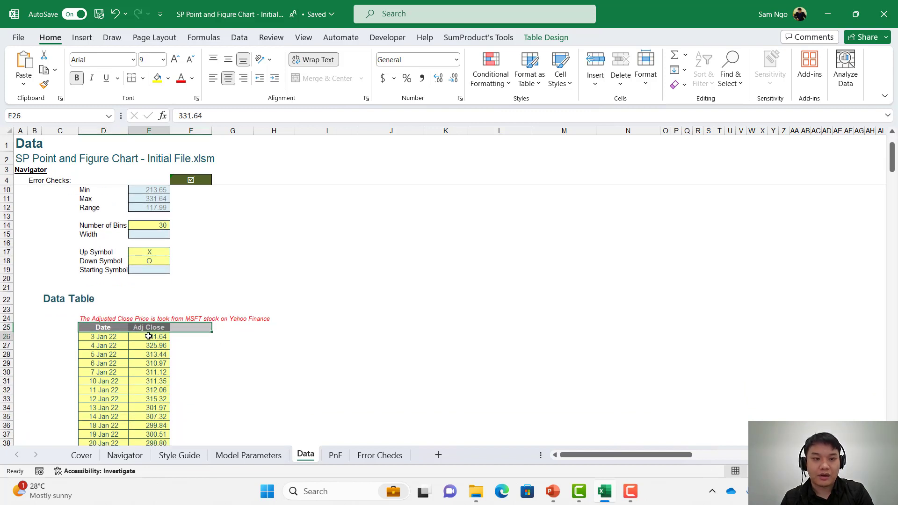
pyautogui.moveTo(147, 337); pyautogui.dragTo(111, 366)
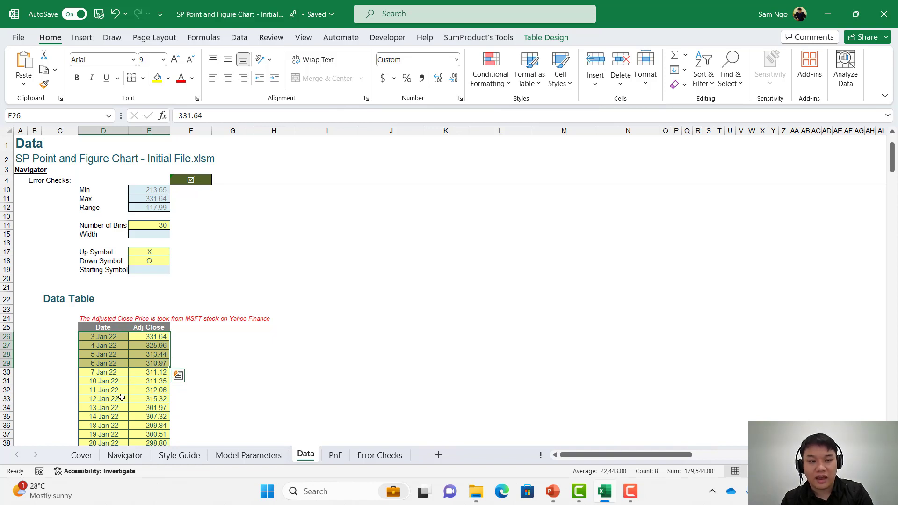
# Step: Add a column headed "Up" to the Data Table beside Adj Close, in cell F25
pyautogui.click(195, 326)
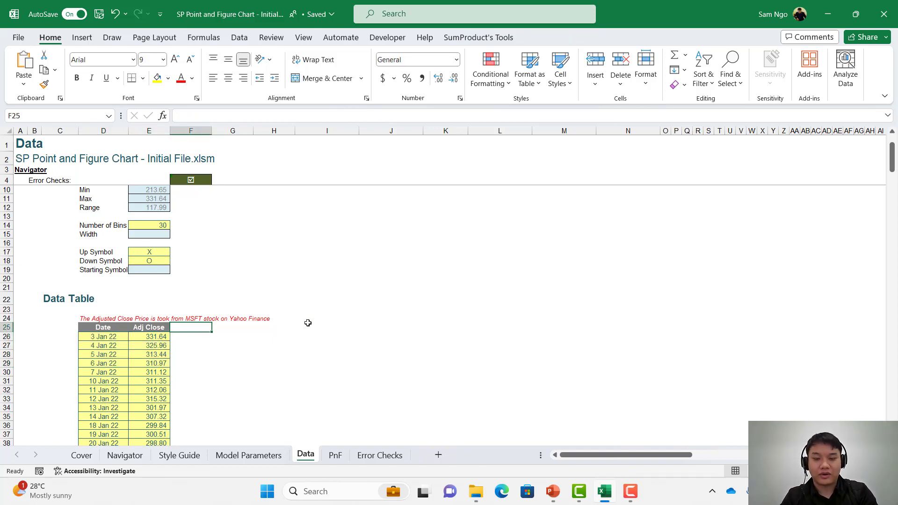
pyautogui.write('U')
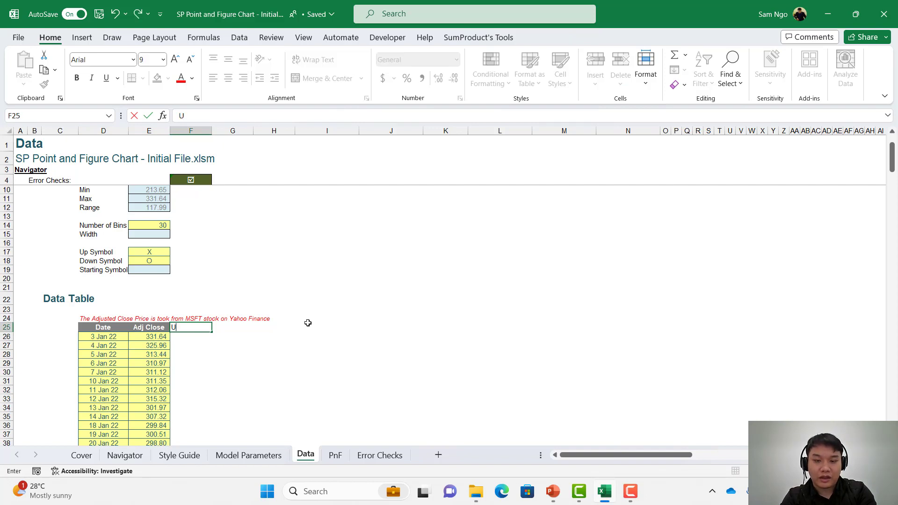
pyautogui.write('p')
pyautogui.press('Return')
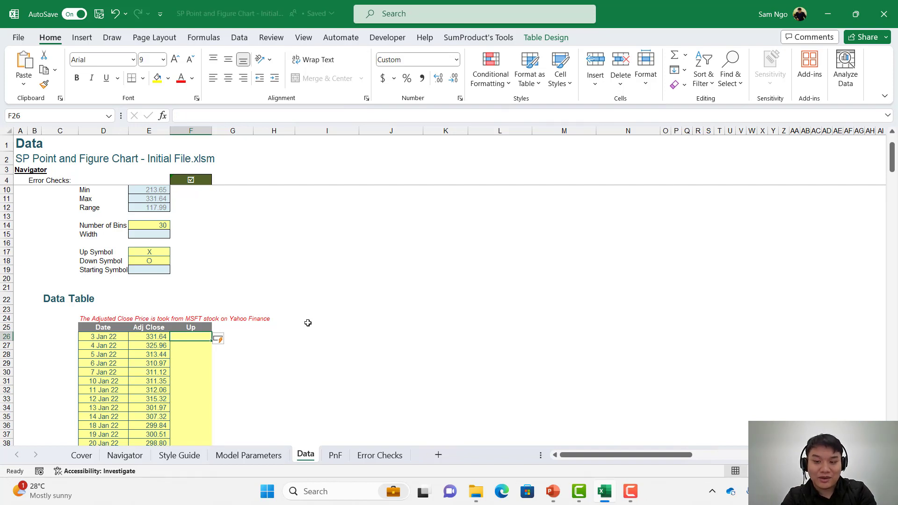
# Step: Fill the Up column with the formula =IF(E27>[@[Adj Close]],TRUE,""), entered in F26
pyautogui.write('=I')
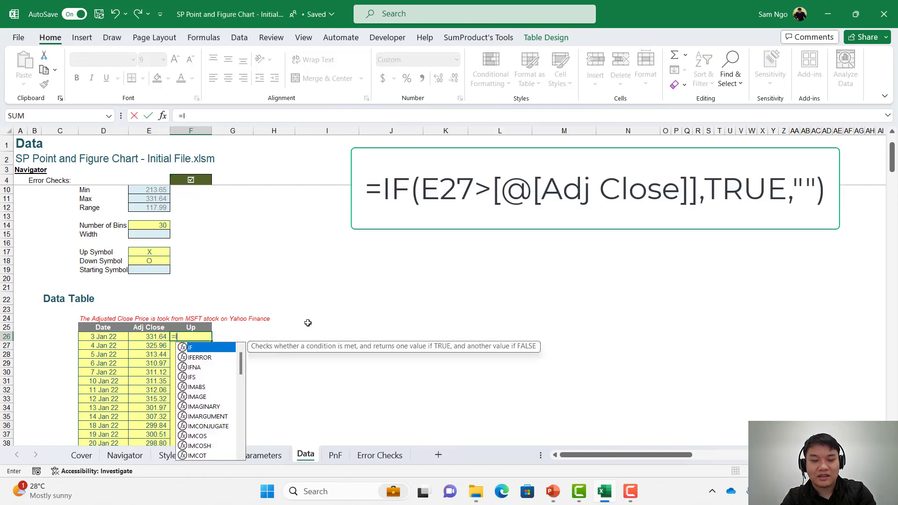
pyautogui.write('F(')
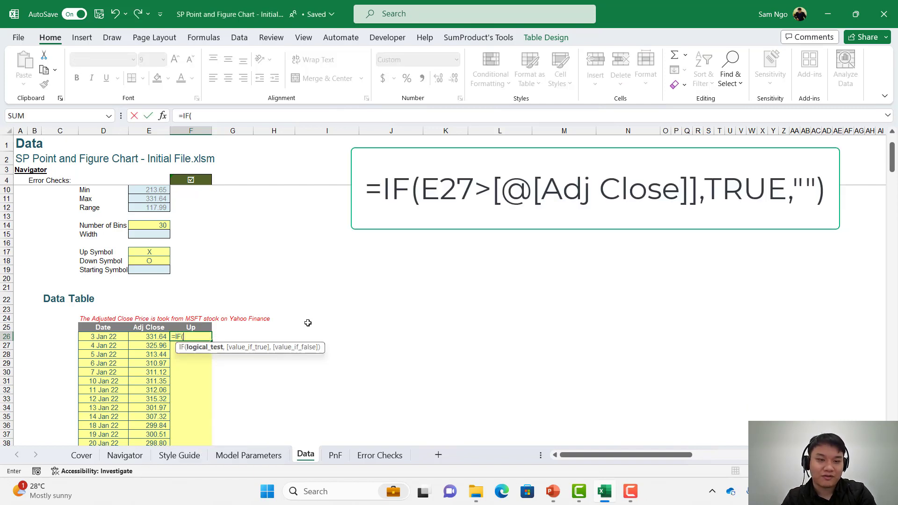
pyautogui.press('Left')
pyautogui.press('Down')
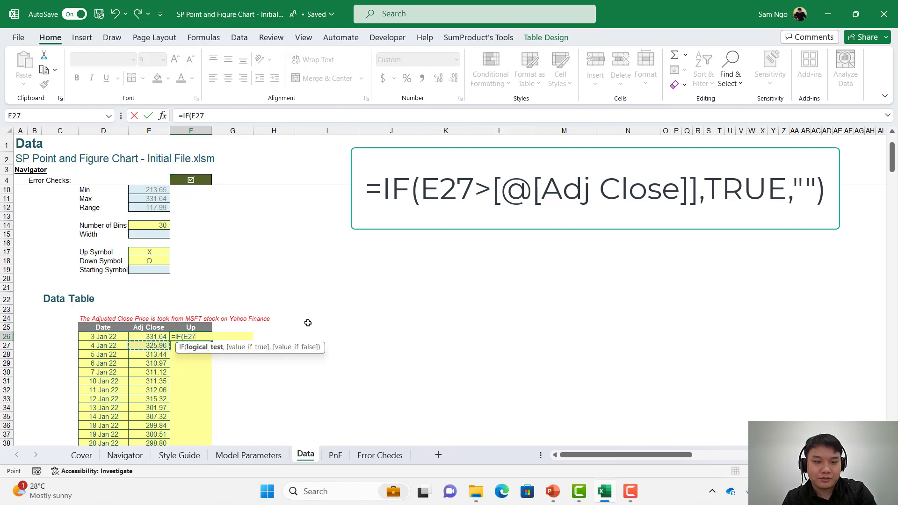
pyautogui.write('>Data[[#Headers],[Adj Close')
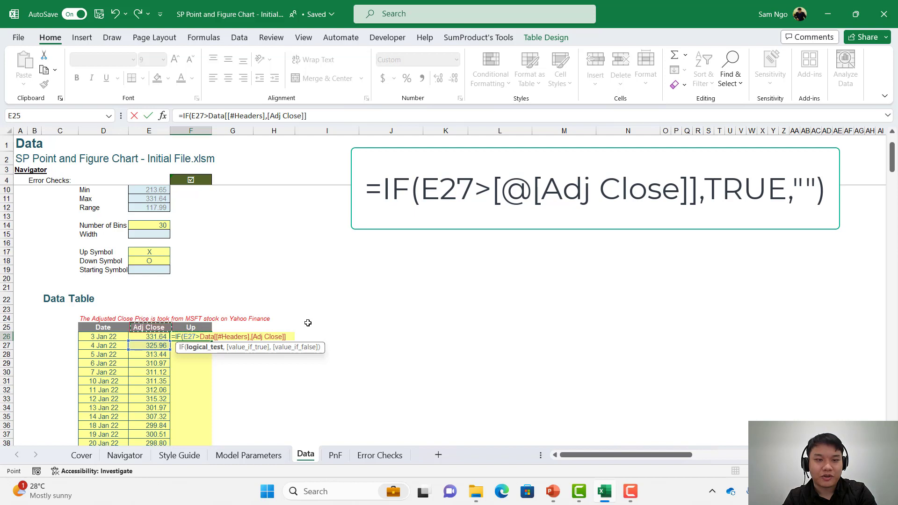
pyautogui.press('Left')
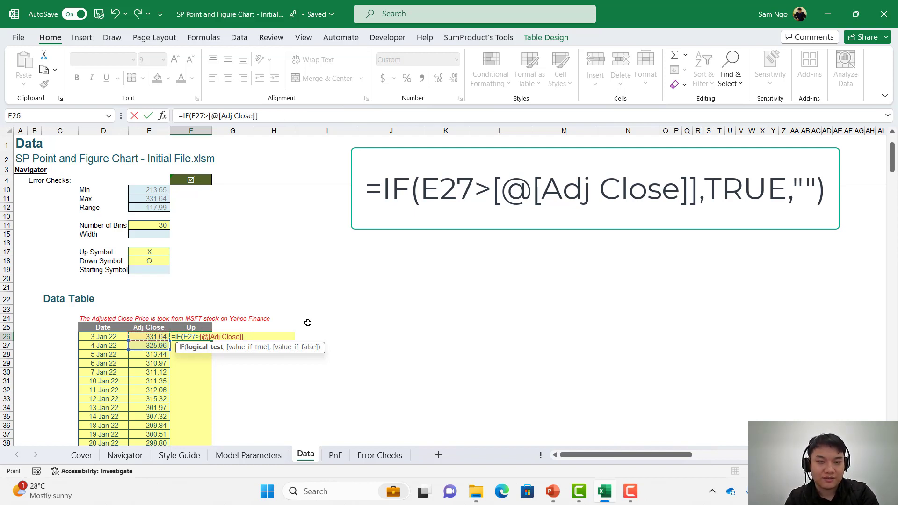
pyautogui.write(',')
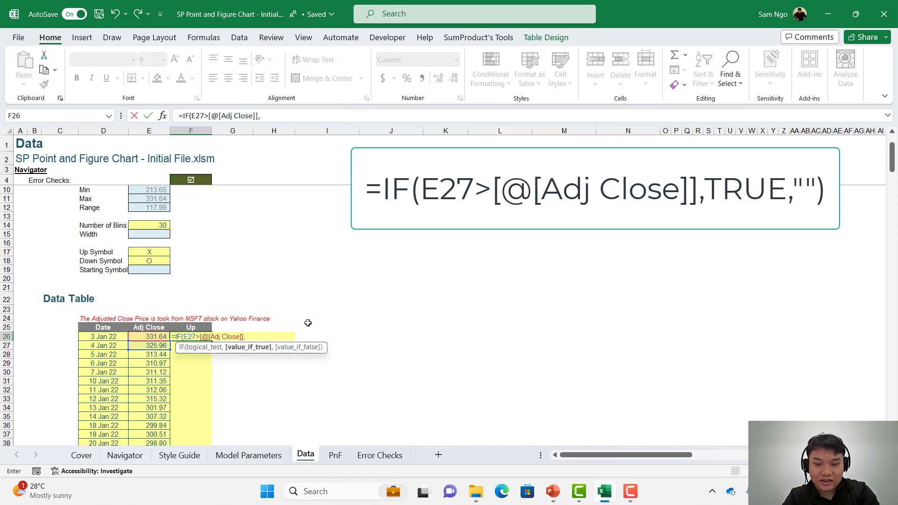
pyautogui.write('"T')
pyautogui.press('BackSpace')
pyautogui.press('BackSpace')
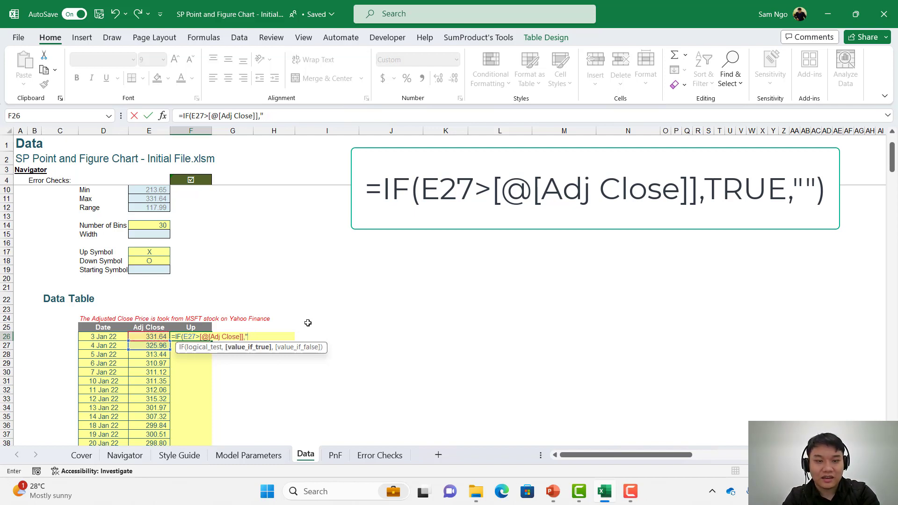
pyautogui.write('TRUE')
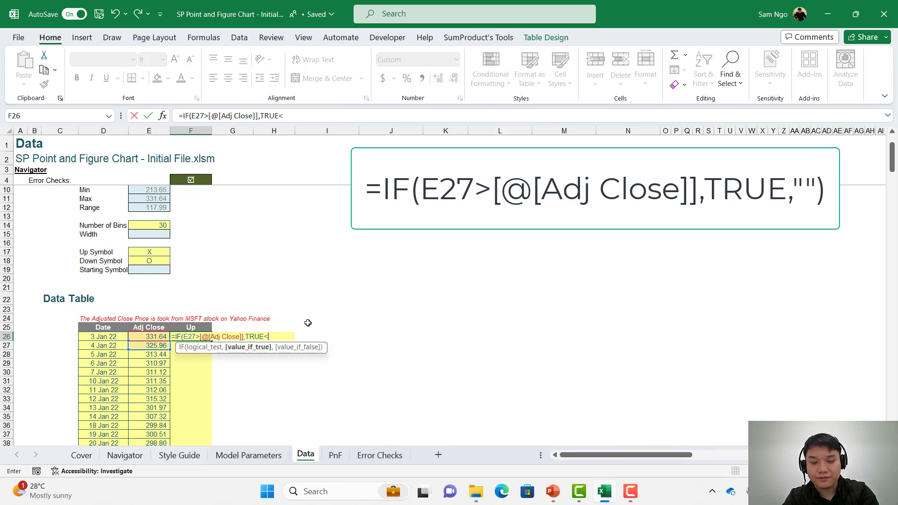
pyautogui.write(',')
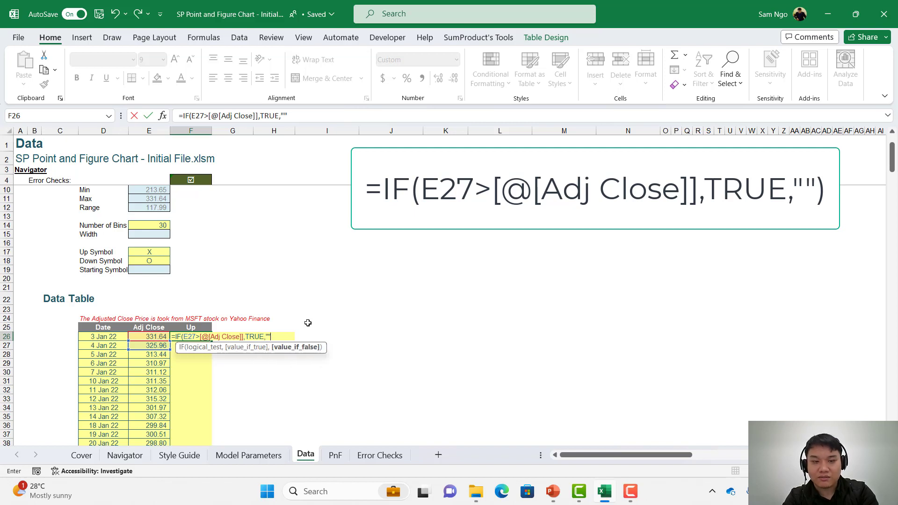
pyautogui.write('"")')
pyautogui.press('Return')
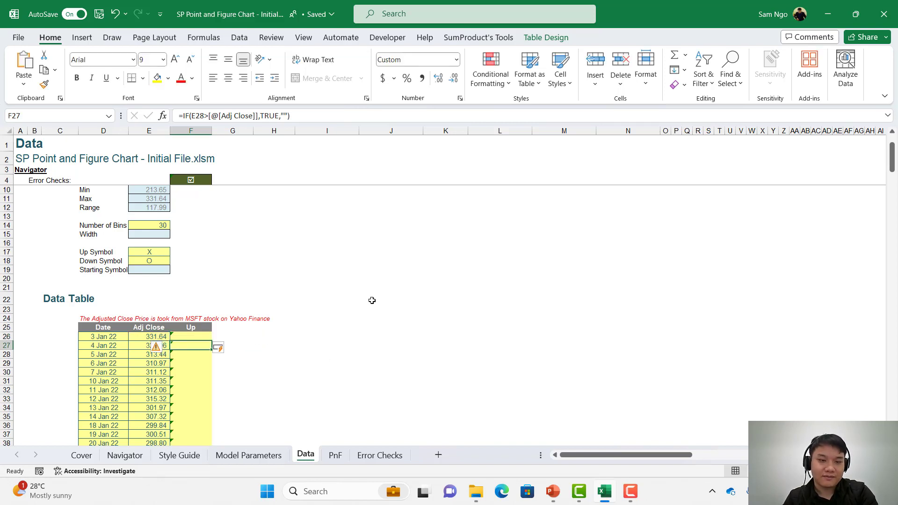
# Step: Clear the formats of the Up column's data cells and apply the Parameter cell style to them
pyautogui.hotkey('ctrl', 'shift', 'Down')
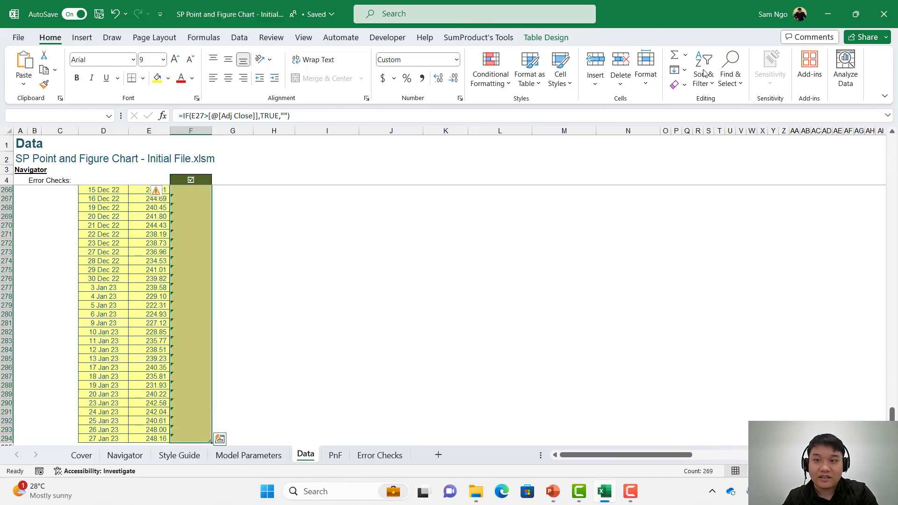
pyautogui.click(679, 88)
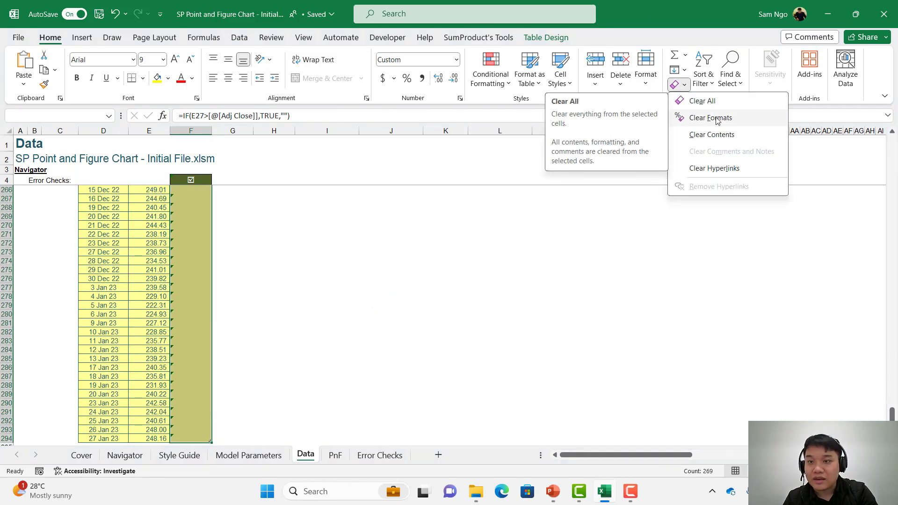
pyautogui.click(709, 117)
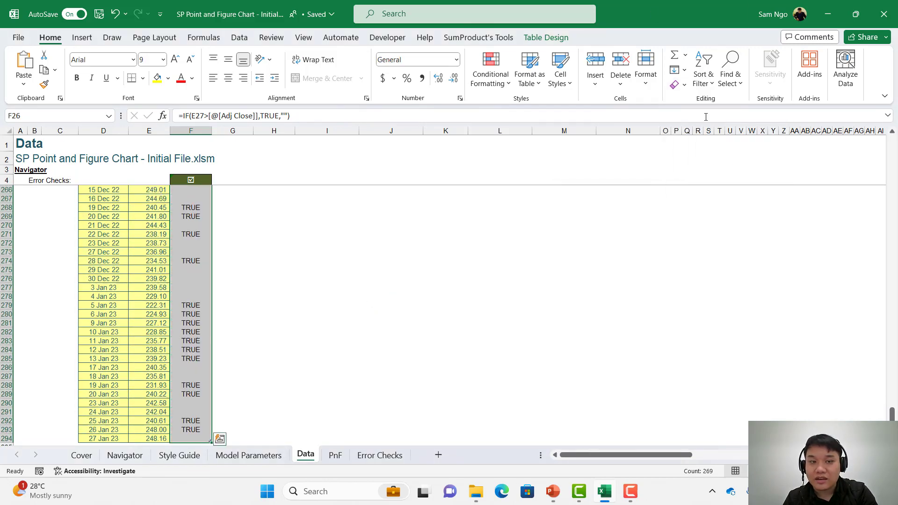
pyautogui.click(563, 86)
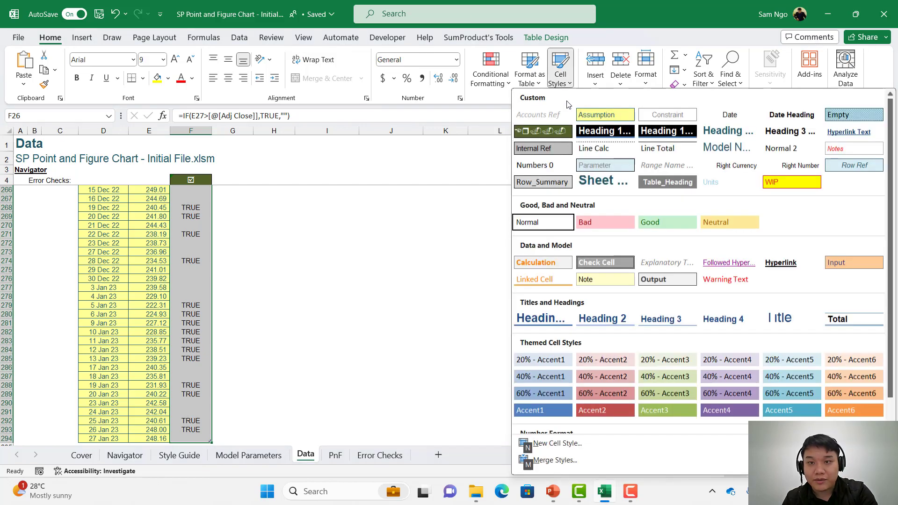
pyautogui.click(605, 165)
pyautogui.hotkey('ctrl', 'Up')
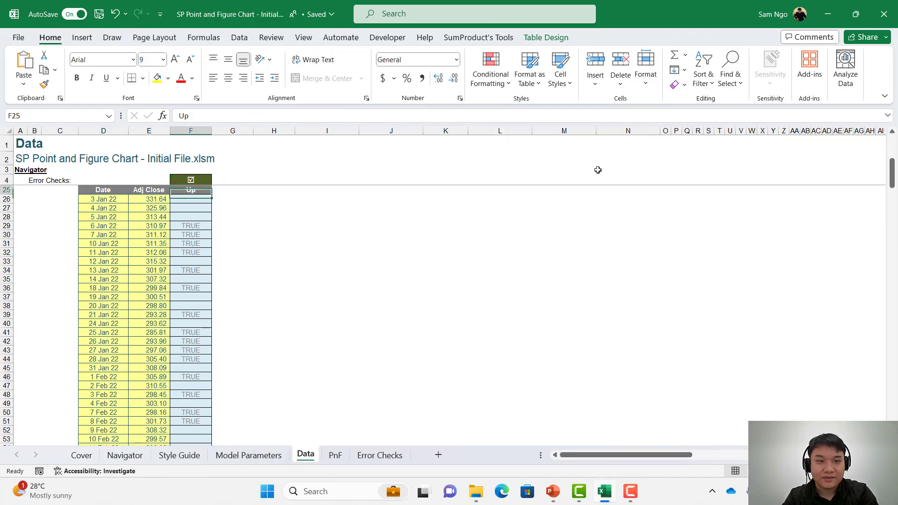
# Step: Examine the Up column's results for the falling prices in F26:F28 and the rising prices in F29:F33
pyautogui.scroll(3, 294, 242)
pyautogui.click(210, 294)
pyautogui.click(202, 312)
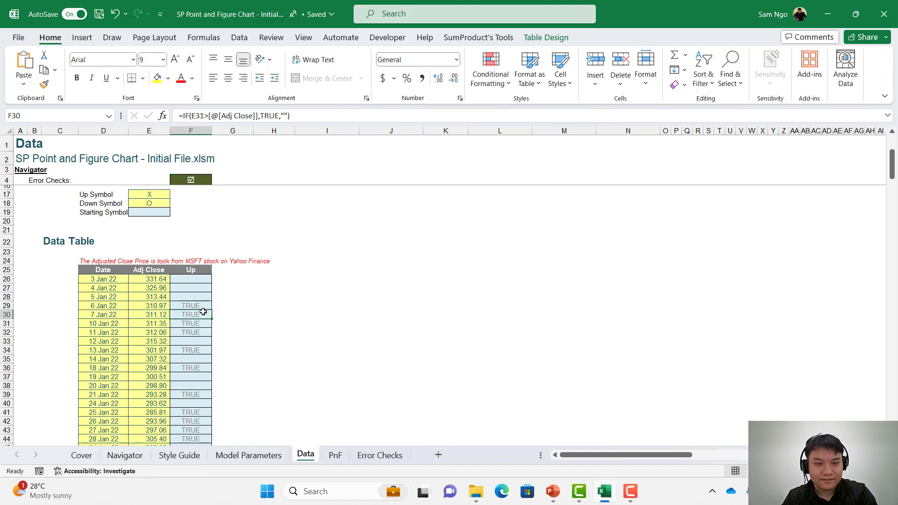
pyautogui.moveTo(185, 280); pyautogui.dragTo(188, 296)
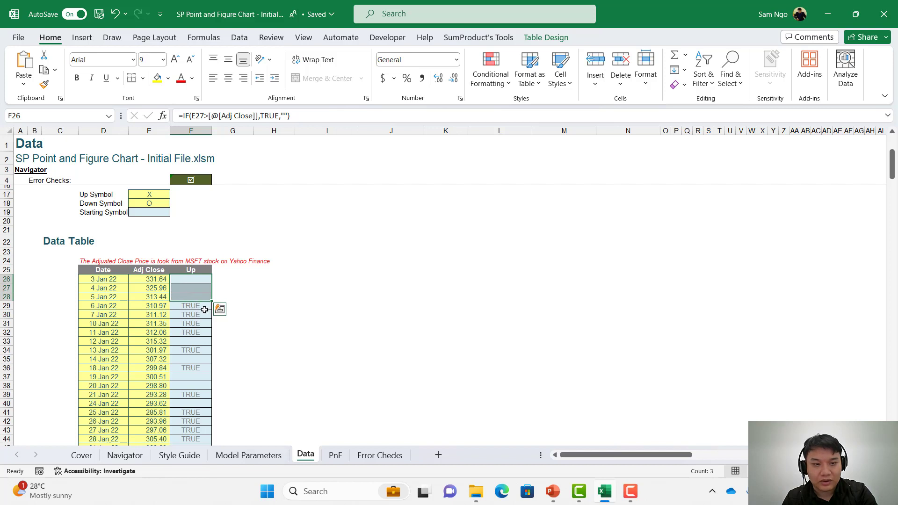
pyautogui.moveTo(200, 306); pyautogui.dragTo(192, 341)
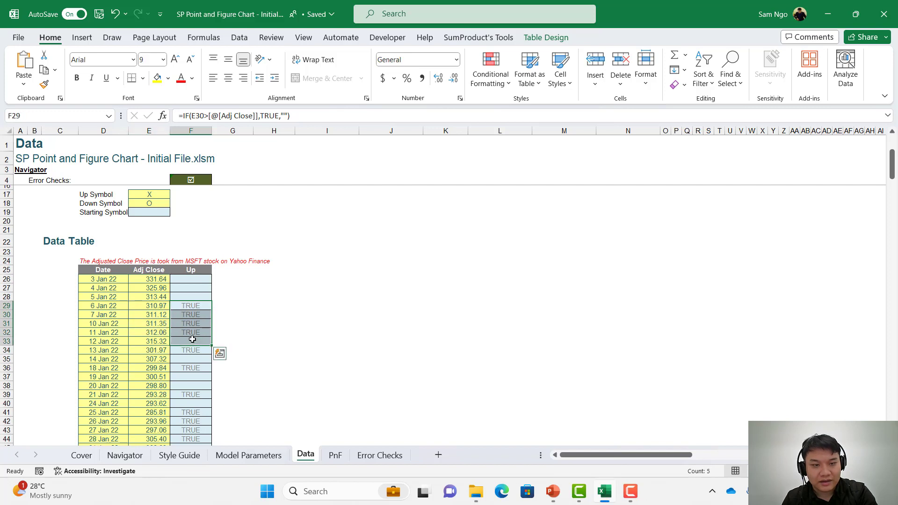
pyautogui.click(192, 341)
# Step: Add a column headed "Switch Location" to the Data Table beside Up, in cell G25
pyautogui.click(231, 272)
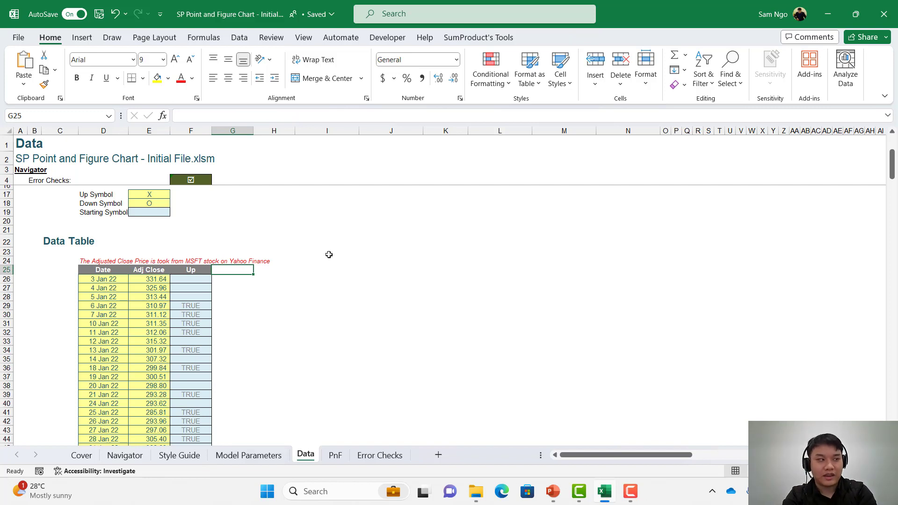
pyautogui.write('Switch')
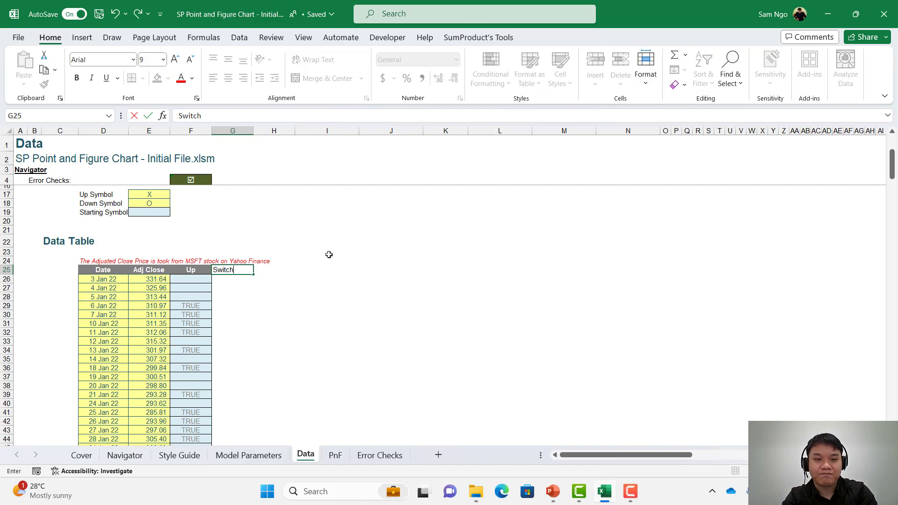
pyautogui.write(' Location')
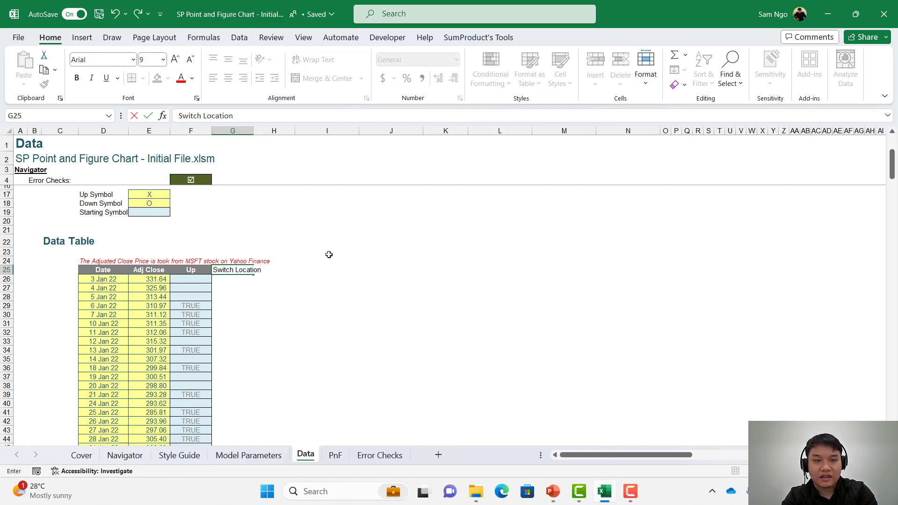
pyautogui.press('Return')
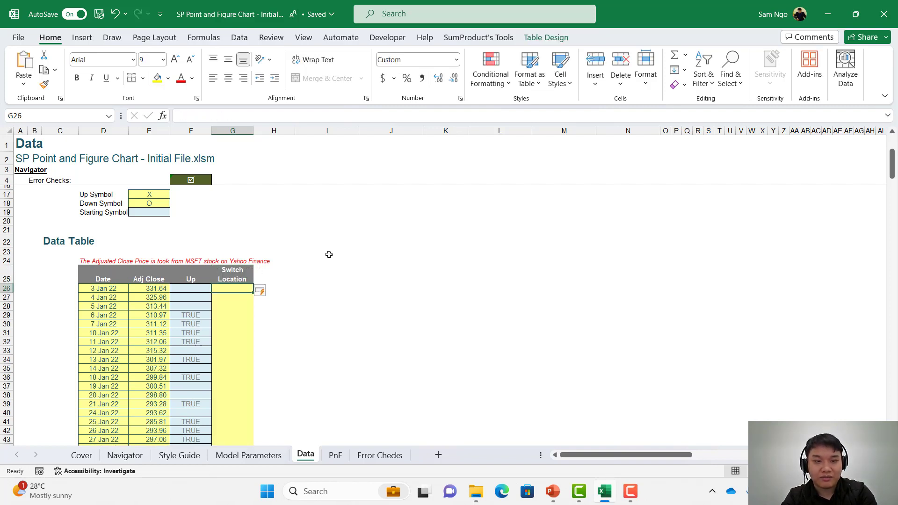
# Step: Apply the Parameter cell style to all data cells of the Switch Location column
pyautogui.hotkey('ctrl', 'shift', 'Down')
pyautogui.press('alt')
pyautogui.press('h')
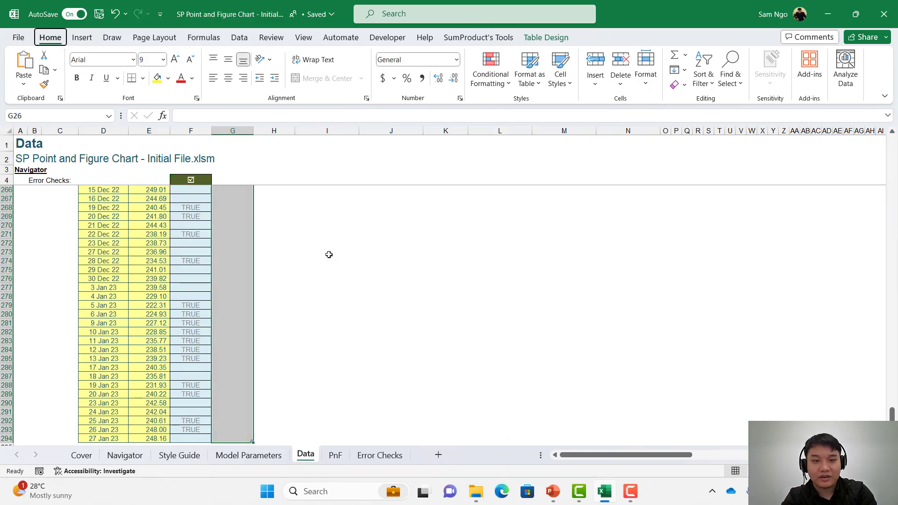
pyautogui.press('j')
pyautogui.click(628, 164)
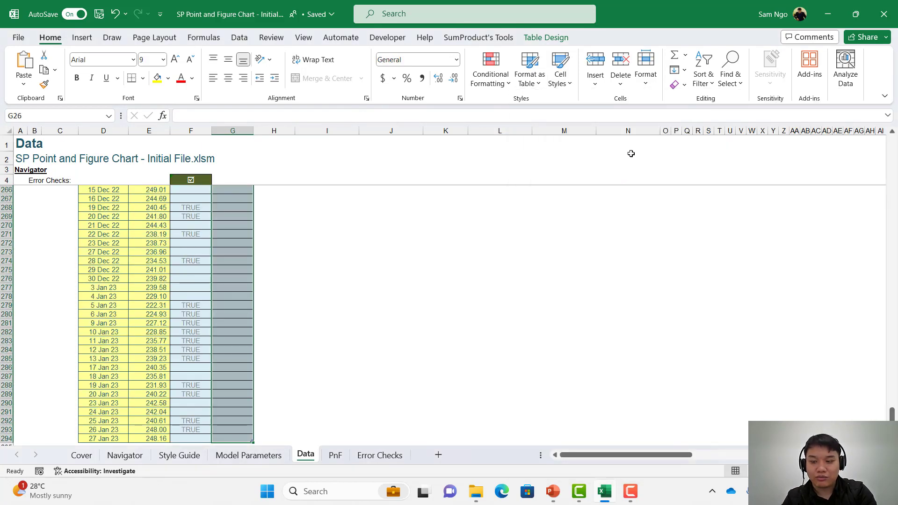
# Step: Mark sample direction switches in the Switch Location column by entering 1 in G29 and in G33:G37
pyautogui.hotkey('ctrl', 'Up')
pyautogui.press('Down')
pyautogui.press('Down')
pyautogui.press('Down')
pyautogui.press('Down')
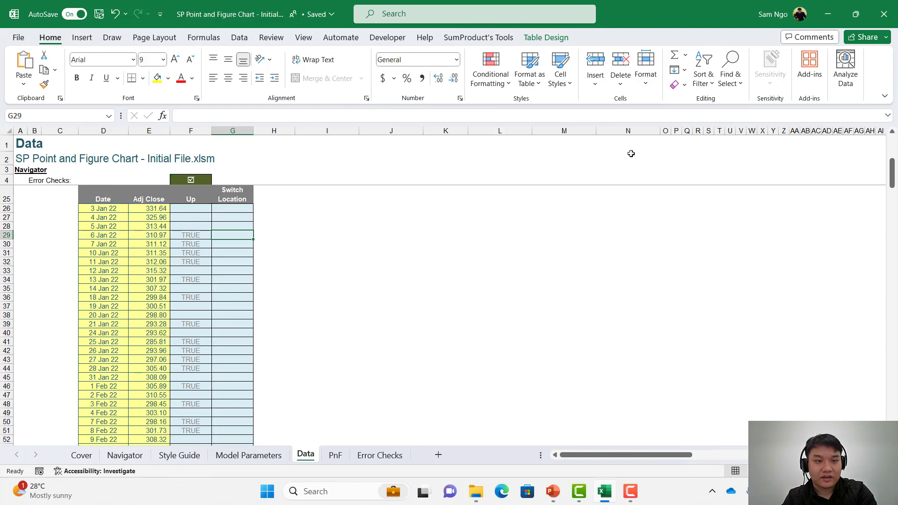
pyautogui.press('Up')
pyautogui.press('Down')
pyautogui.write('1')
pyautogui.press('Return')
pyautogui.press('Down')
pyautogui.press('Down')
pyautogui.press('Down')
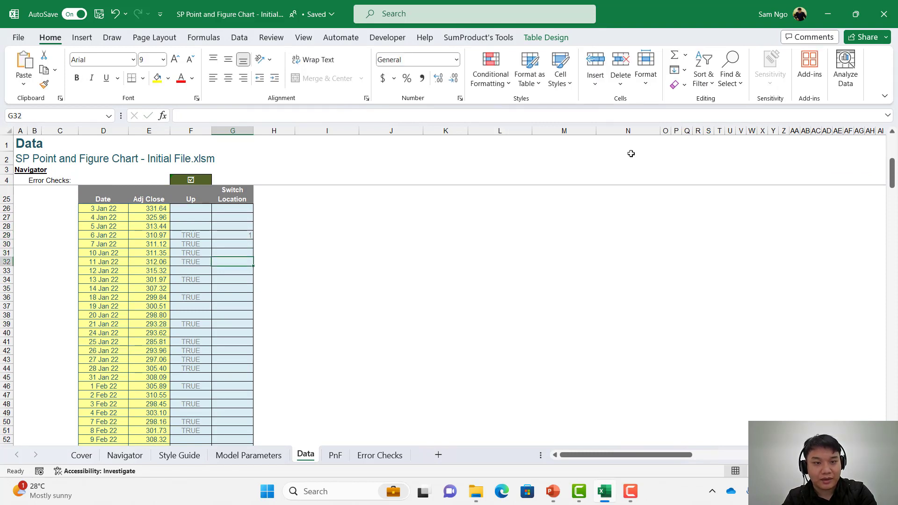
pyautogui.write('1')
pyautogui.press('Return')
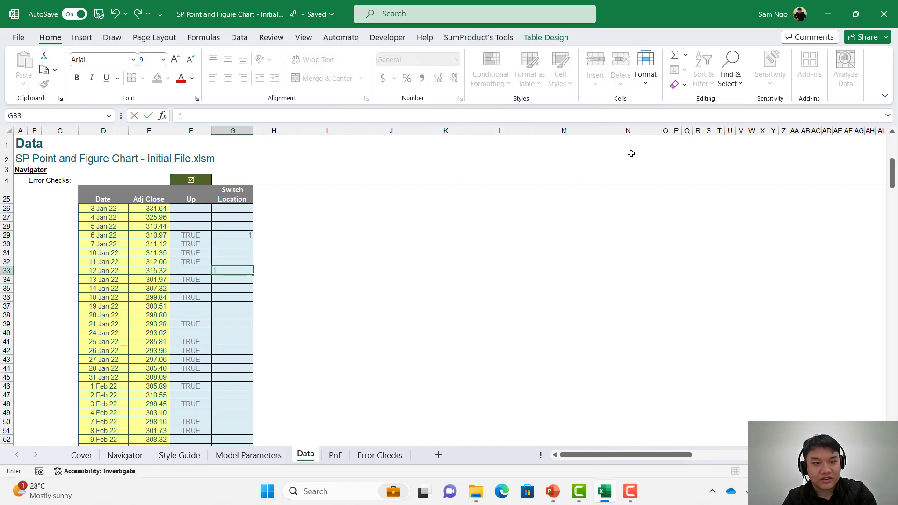
pyautogui.write('1')
pyautogui.press('Return')
pyautogui.write('1')
pyautogui.press('Return')
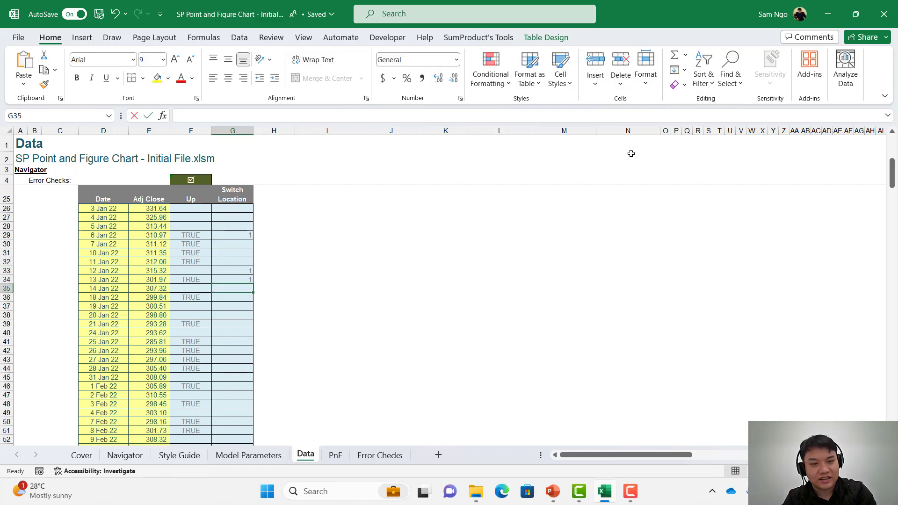
pyautogui.write('1')
pyautogui.press('Return')
pyautogui.write('1')
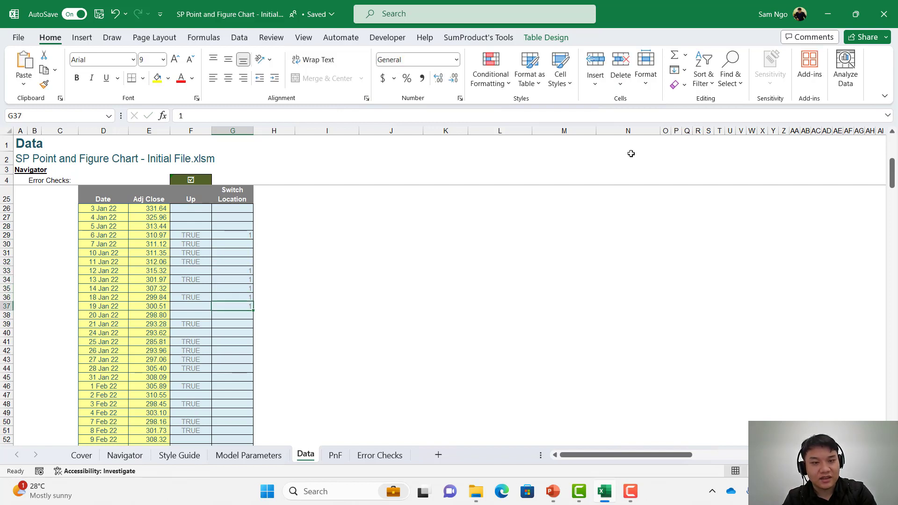
# Step: Delete the sample 1 values from the Switch Location column
pyautogui.hotkey('shift', 'Up')
pyautogui.hotkey('shift', 'Up')
pyautogui.hotkey('shift', 'Up')
pyautogui.hotkey('shift', 'Up')
pyautogui.press('Up')
pyautogui.press('Down')
pyautogui.hotkey('shift', 'Up')
pyautogui.hotkey('shift', 'Up')
pyautogui.hotkey('shift', 'Up')
pyautogui.hotkey('shift', 'Up')
pyautogui.hotkey('shift', 'Up')
pyautogui.hotkey('shift', 'Up')
pyautogui.hotkey('shift', 'Up')
pyautogui.hotkey('shift', 'Up')
pyautogui.hotkey('shift', 'Up')
pyautogui.hotkey('shift', 'Up')
pyautogui.hotkey('shift', 'Up')
pyautogui.hotkey('shift', 'Up')
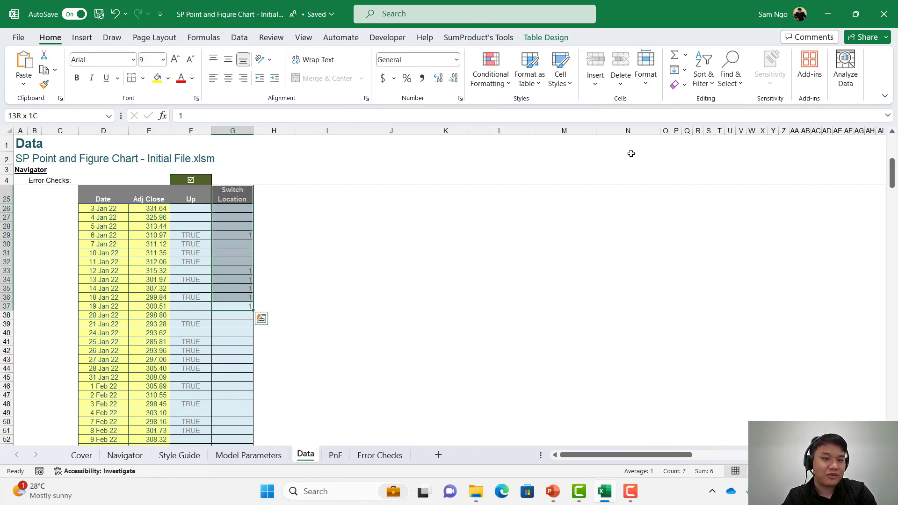
pyautogui.hotkey('shift', 'Down')
pyautogui.hotkey('shift', 'Down')
pyautogui.hotkey('shift', 'Down')
pyautogui.press('Delete')
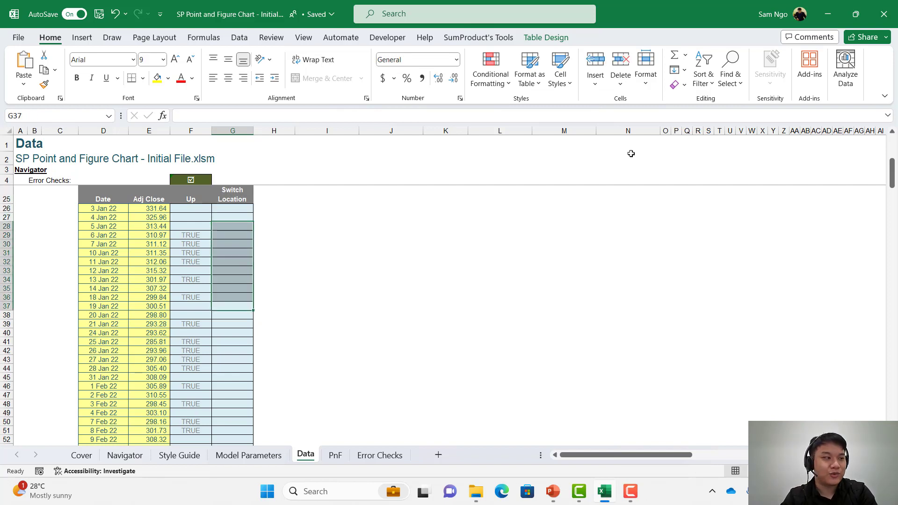
# Step: Begin an IF formula in the first Switch Location cell, G26, that tests the same row's Up value
pyautogui.hotkey('ctrl', 'Up')
pyautogui.press('Down')
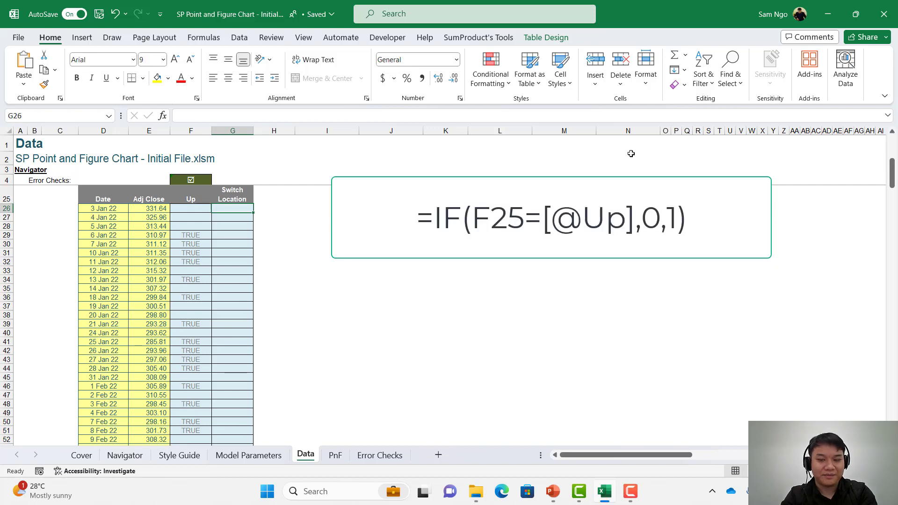
pyautogui.write('=if(')
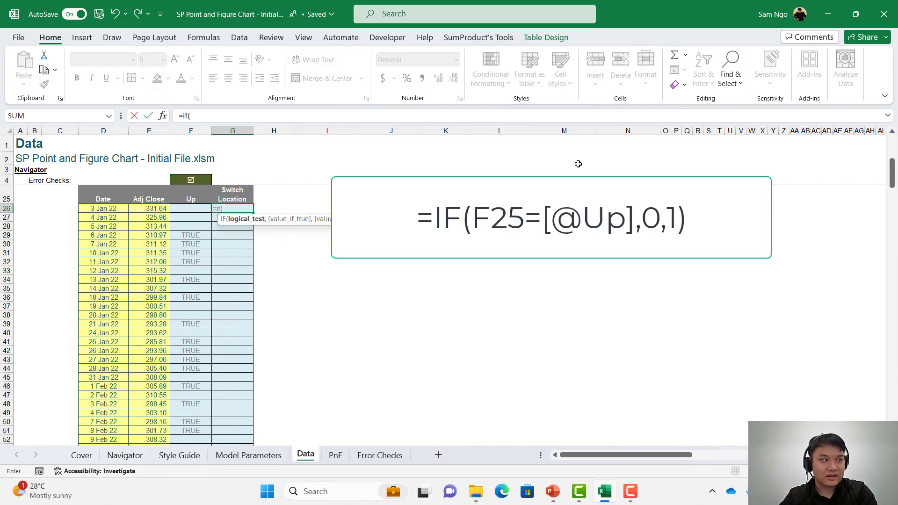
pyautogui.click(188, 209)
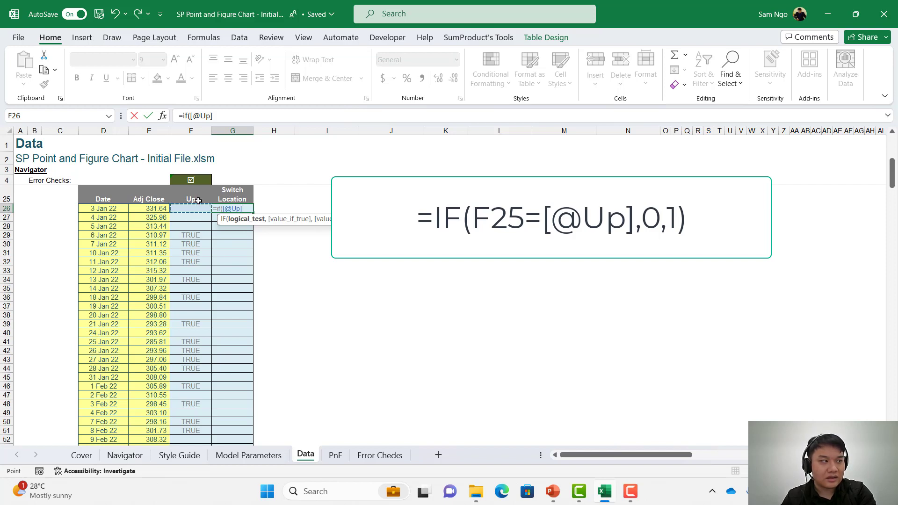
pyautogui.click(198, 200)
pyautogui.click(199, 209)
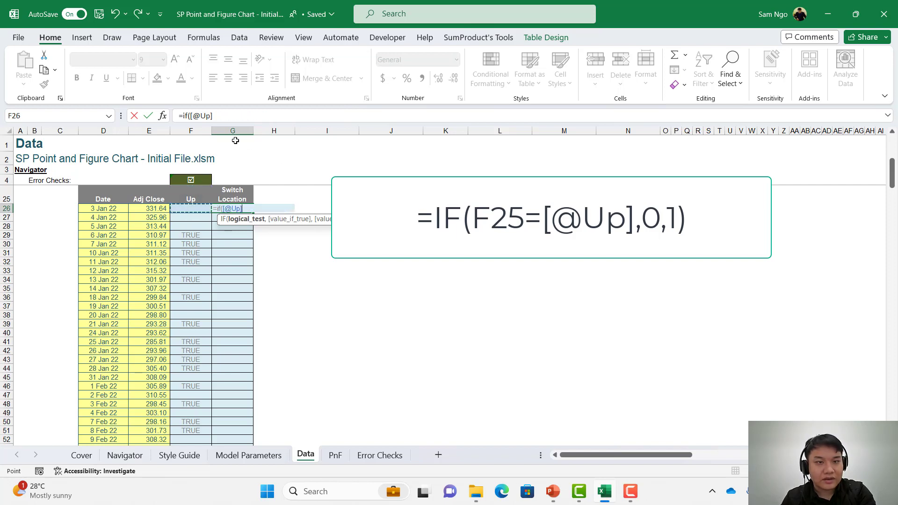
pyautogui.press('Down')
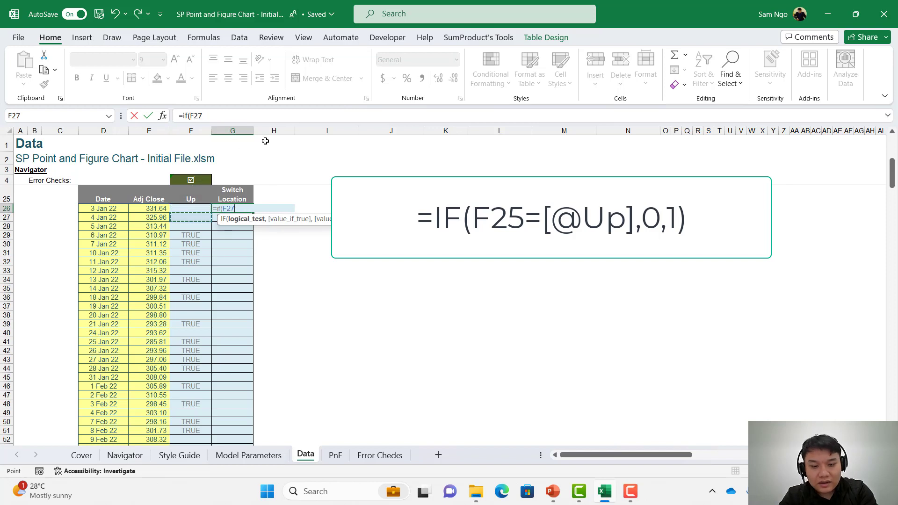
pyautogui.press('BackSpace')
pyautogui.press('BackSpace')
pyautogui.write('5')
pyautogui.press('BackSpace')
pyautogui.write('25')
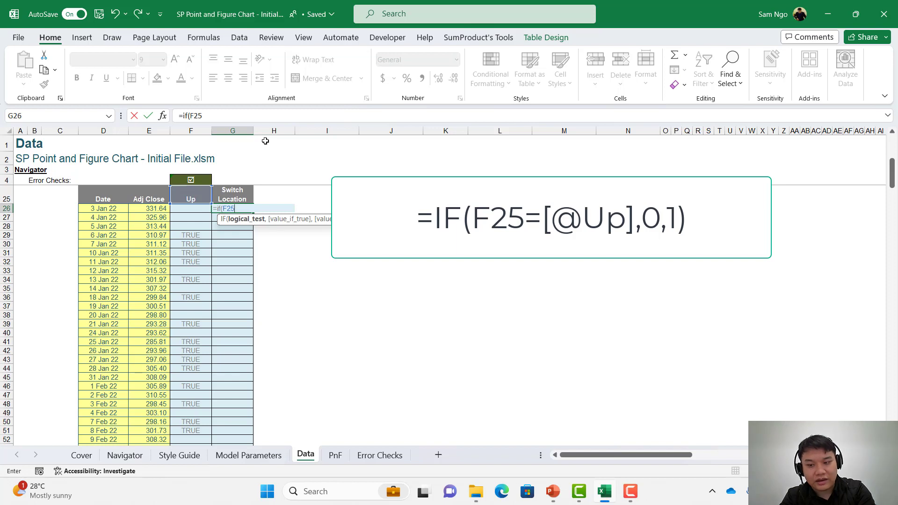
pyautogui.write('=')
pyautogui.press('Left')
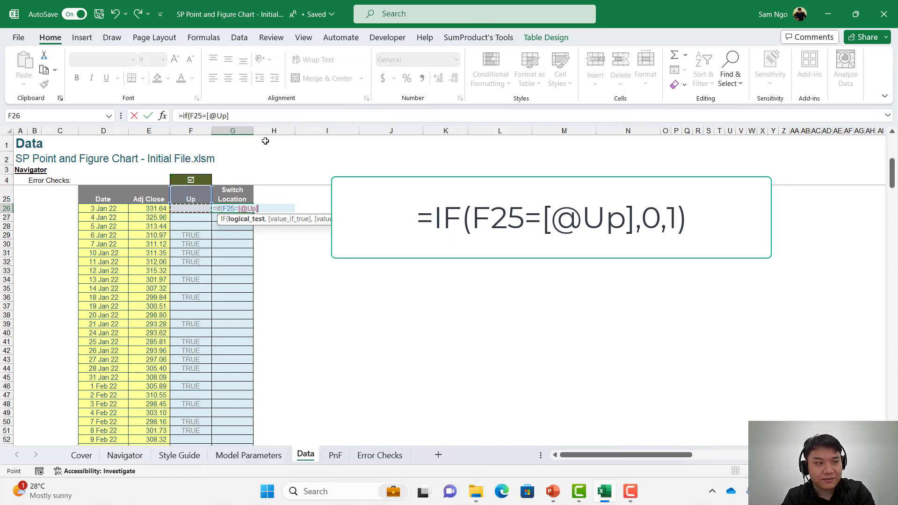
pyautogui.write(',0')
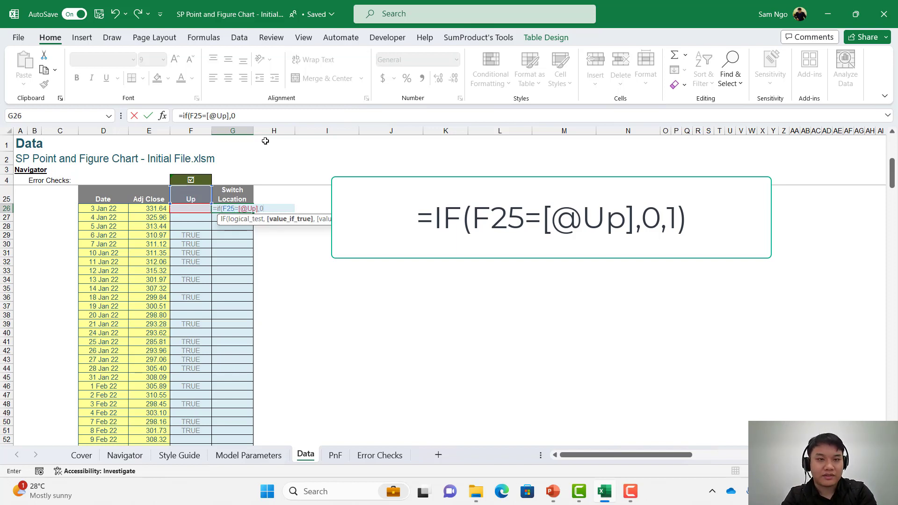
pyautogui.write(',1')
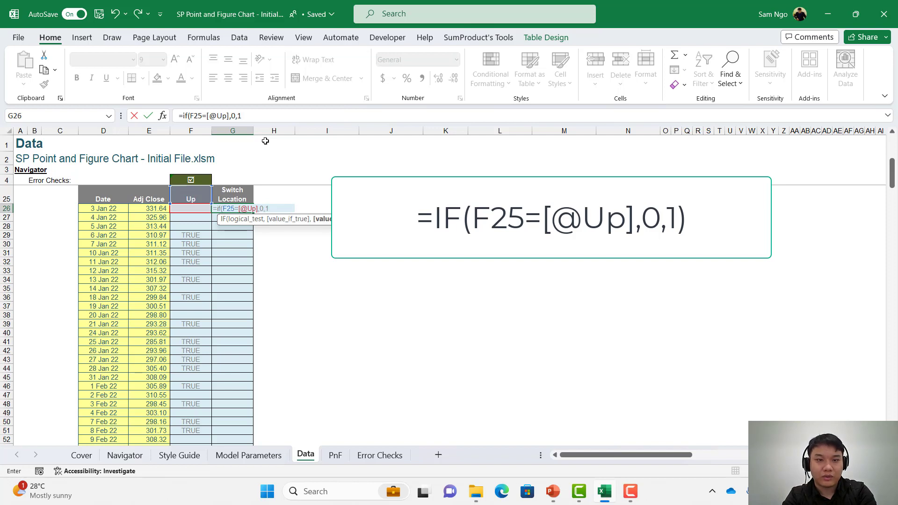
pyautogui.write(')')
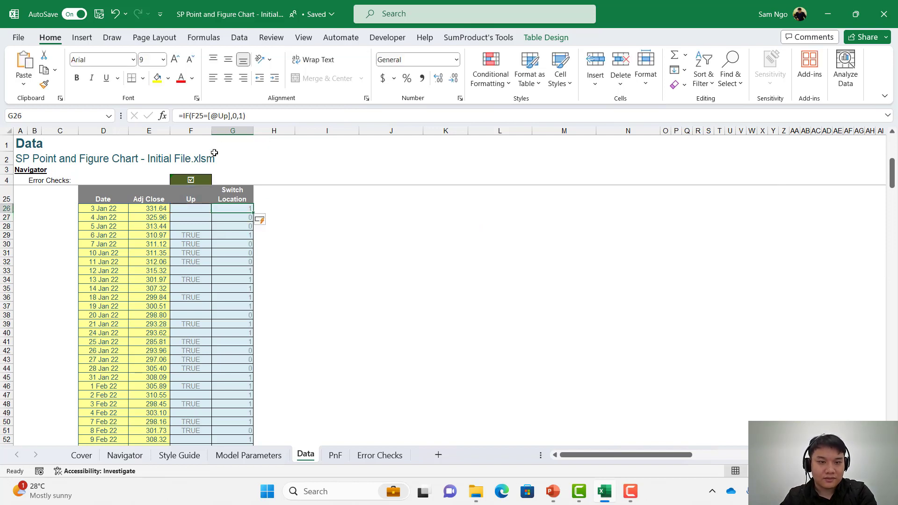
pyautogui.click(228, 236)
pyautogui.moveTo(227, 236); pyautogui.dragTo(247, 235)
pyautogui.click(237, 269)
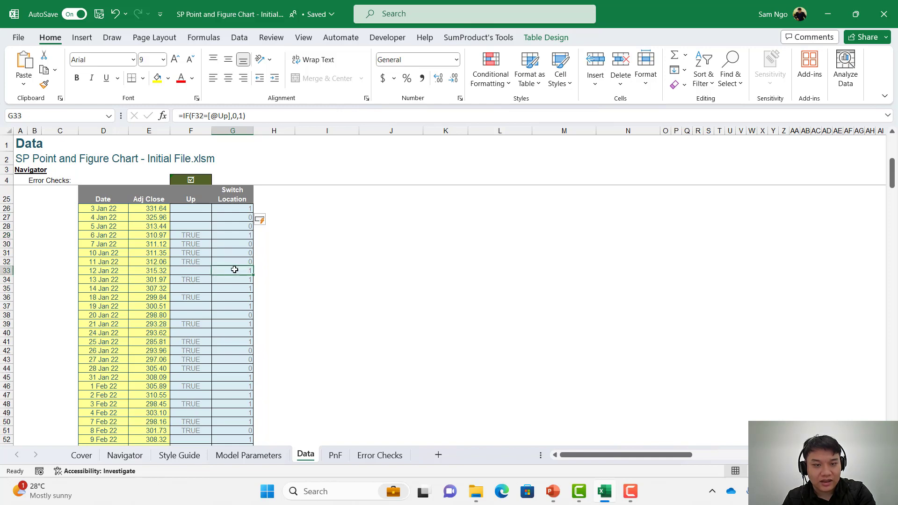
# Step: Enter the formula =IF(F26<>"",Up_Symbol,Down_Symbol) in the Starting Symbol cell of the summary data
pyautogui.scroll(4, 336, 320)
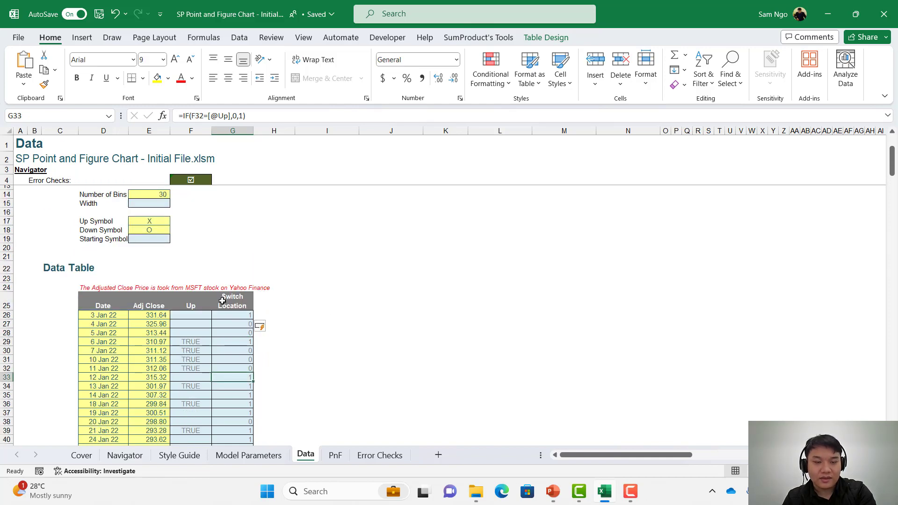
pyautogui.scroll(3, 210, 321)
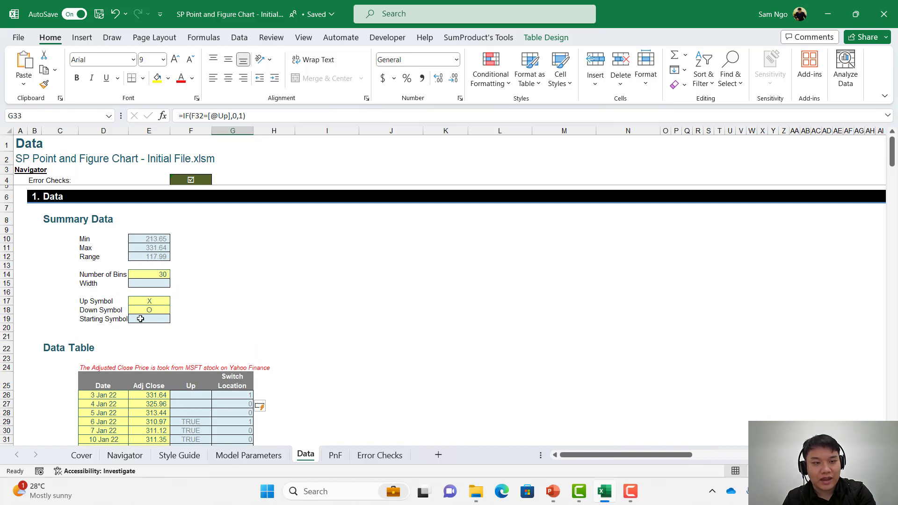
pyautogui.click(140, 319)
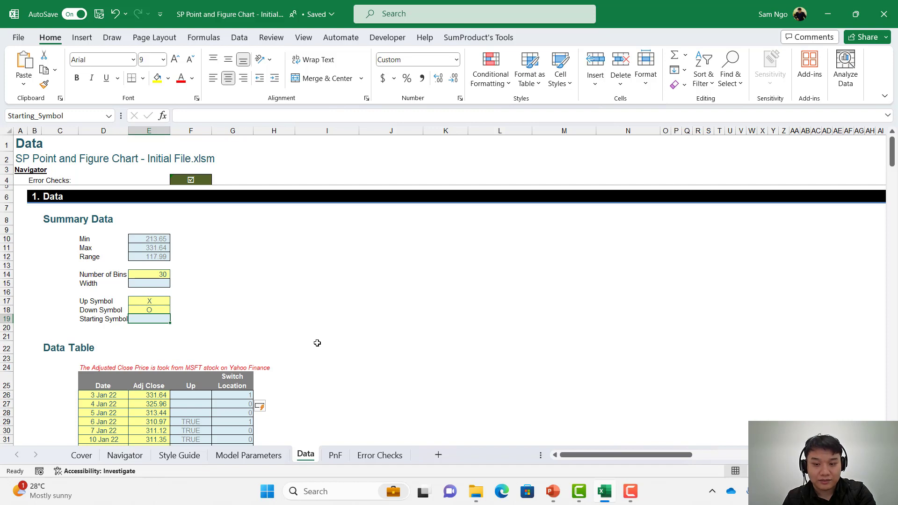
pyautogui.write('=if(')
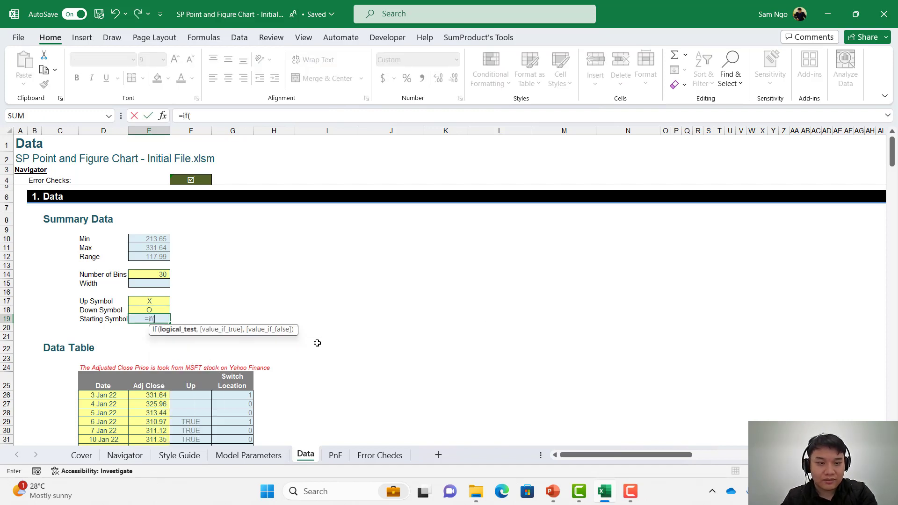
pyautogui.click(191, 397)
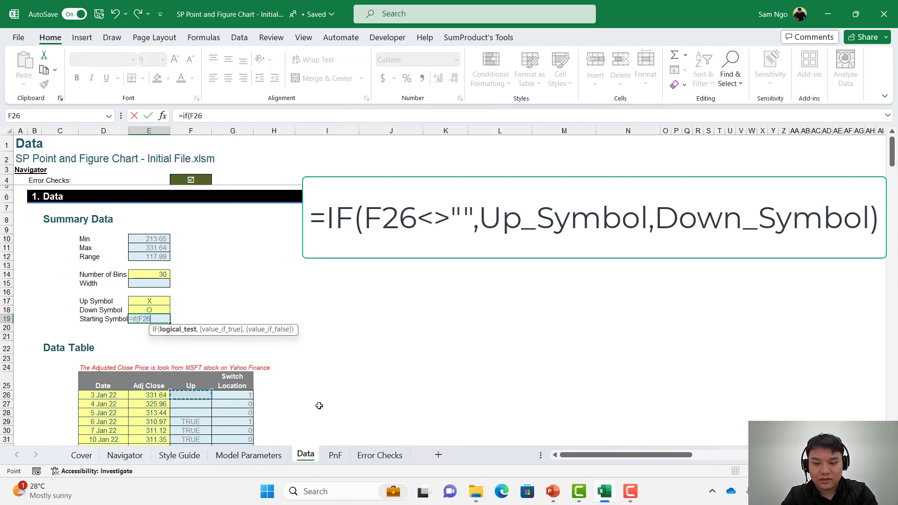
pyautogui.write('<>"",')
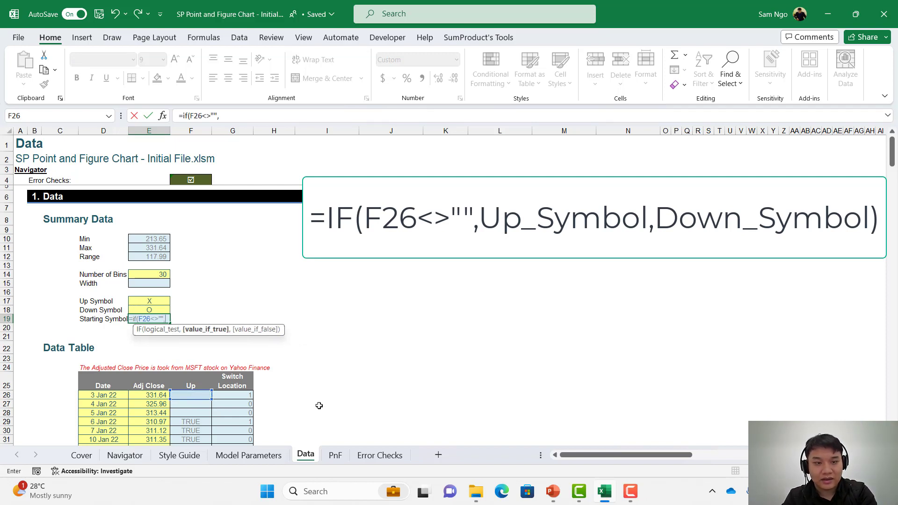
pyautogui.click(158, 300)
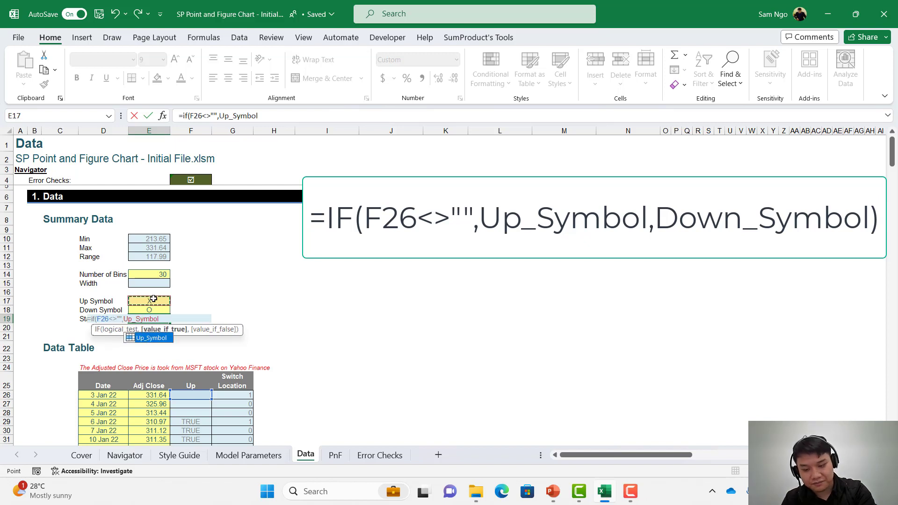
pyautogui.write(',')
pyautogui.click(159, 309)
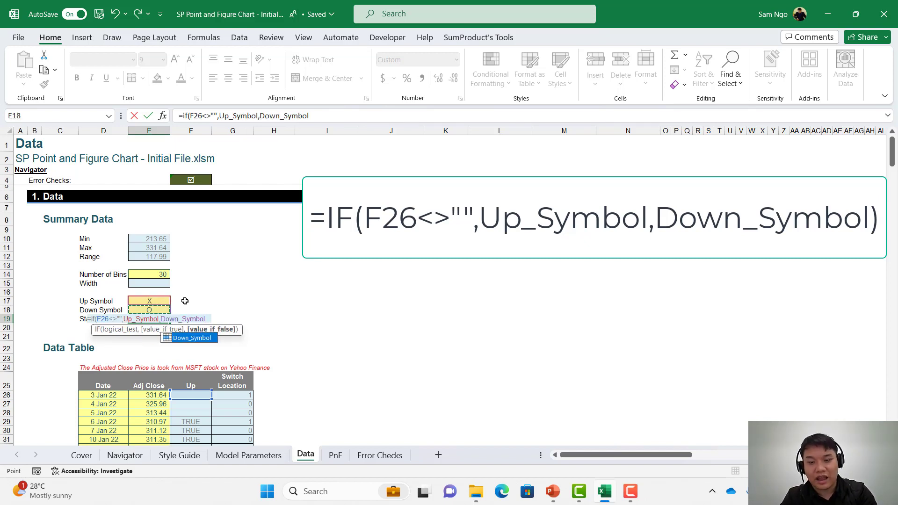
pyautogui.press('Return')
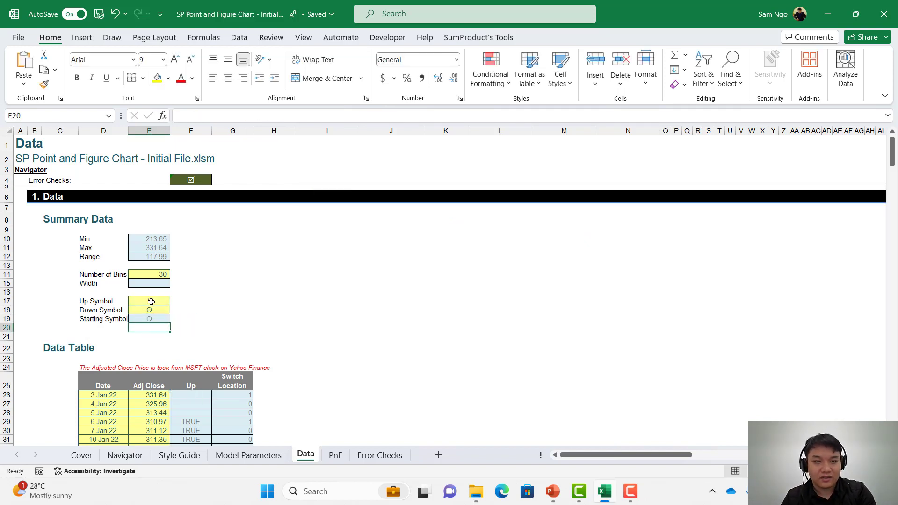
# Step: Add a column headed Index to the data table, directly after Switch Location
pyautogui.scroll(-2, 150, 301)
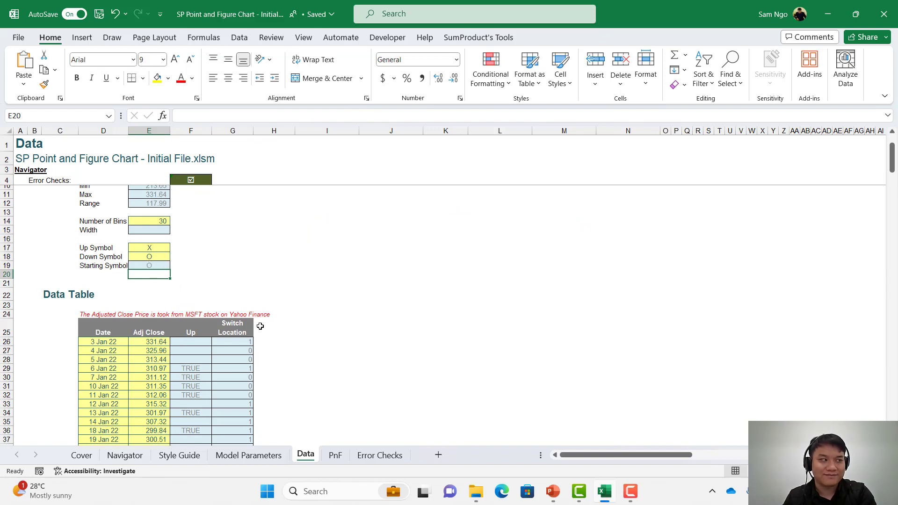
pyautogui.click(260, 326)
pyautogui.write('Index')
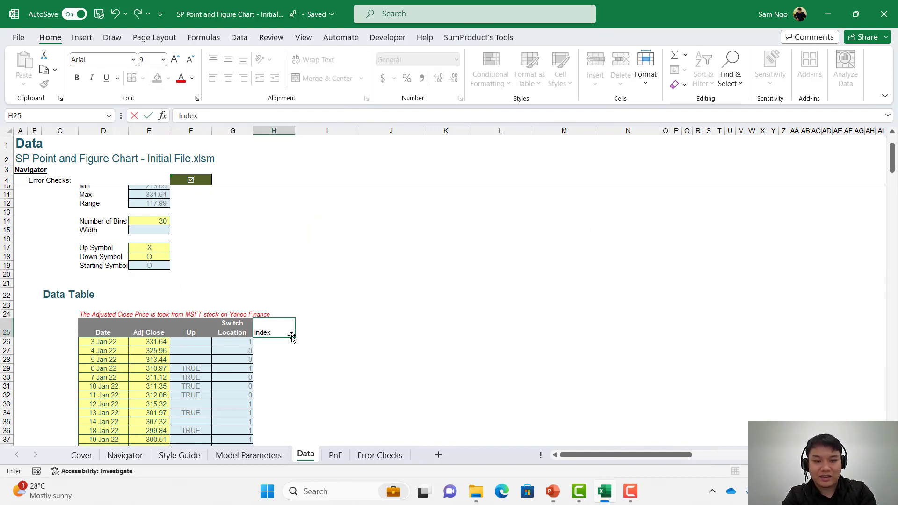
pyautogui.press('Return')
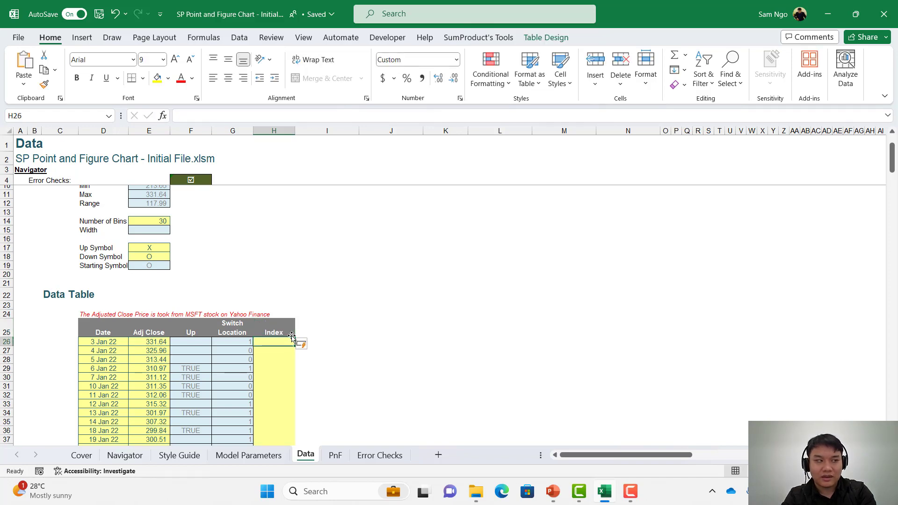
# Step: Apply the light-blue cell style used by the Switch Location column to all data cells of the Index column
pyautogui.scroll(-20, 292, 337)
pyautogui.scroll(20, 292, 337)
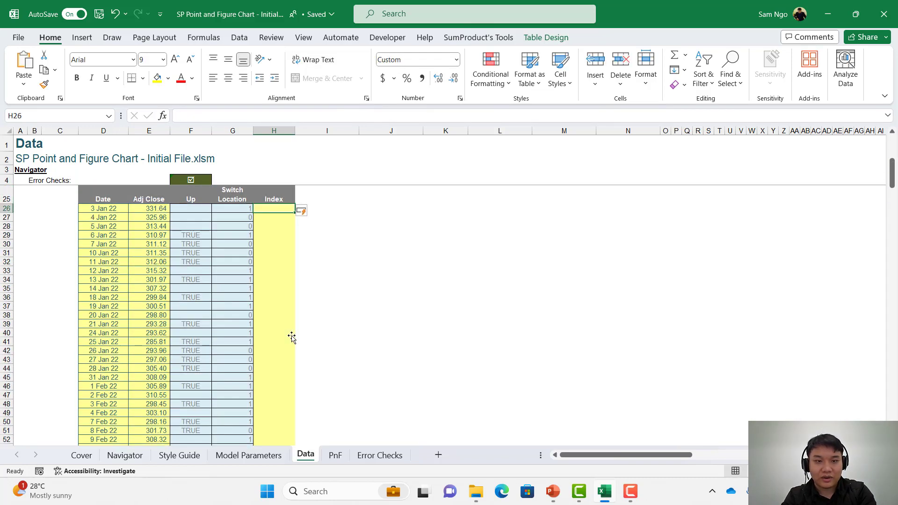
pyautogui.hotkey('ctrl', 'shift', 'Down')
pyautogui.press('alt')
pyautogui.press('h')
pyautogui.press('j')
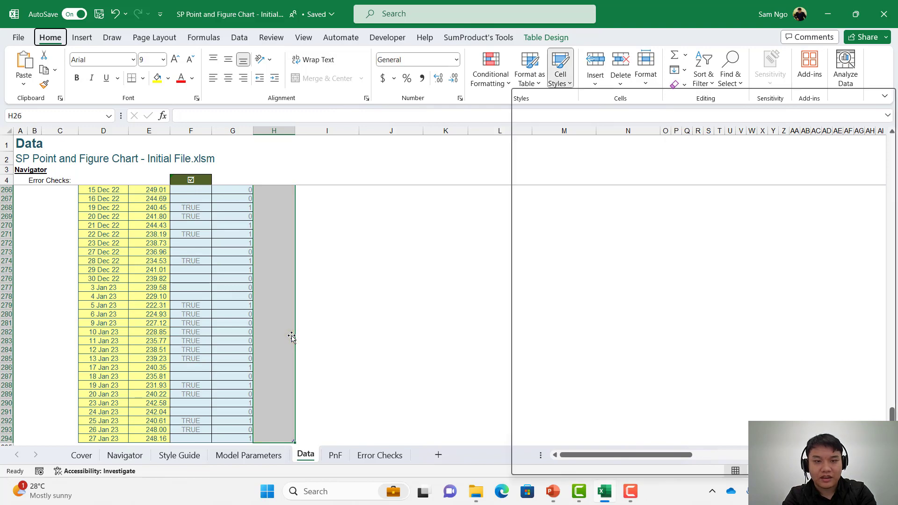
pyautogui.click(614, 167)
pyautogui.hotkey('ctrl', 'Up')
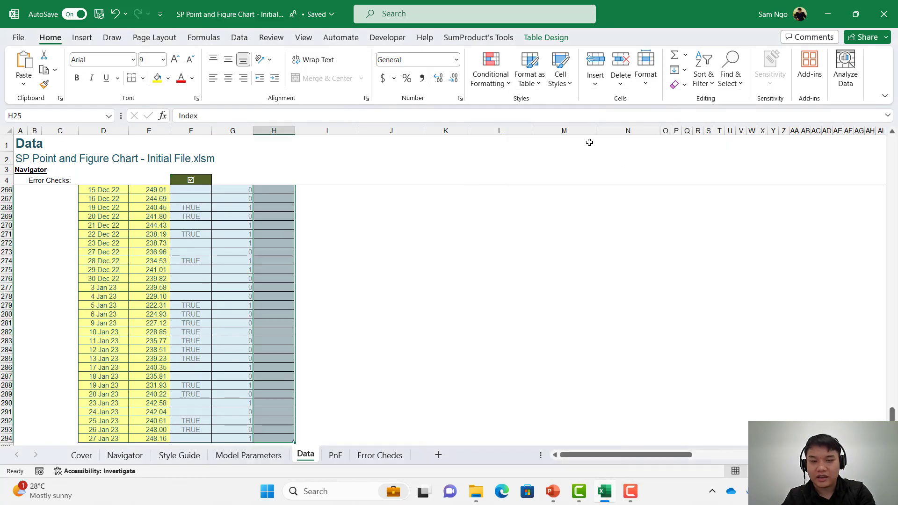
pyautogui.press('Down')
pyautogui.scroll(3, 270, 254)
pyautogui.click(270, 254)
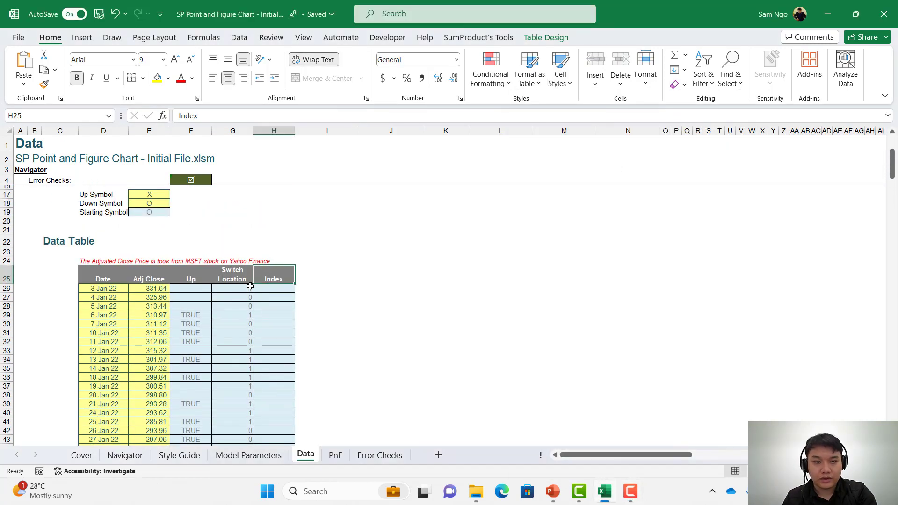
pyautogui.moveTo(249, 288); pyautogui.dragTo(244, 342)
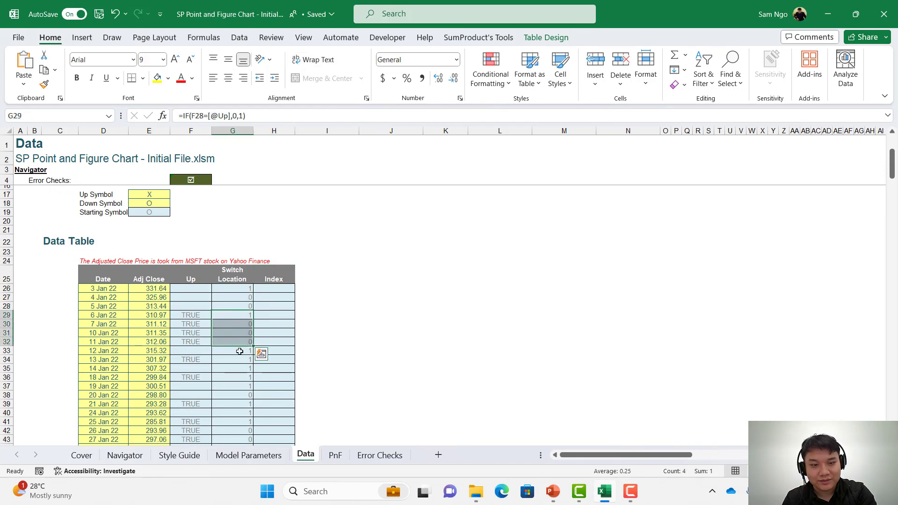
pyautogui.click(239, 351)
pyautogui.click(242, 358)
pyautogui.click(246, 377)
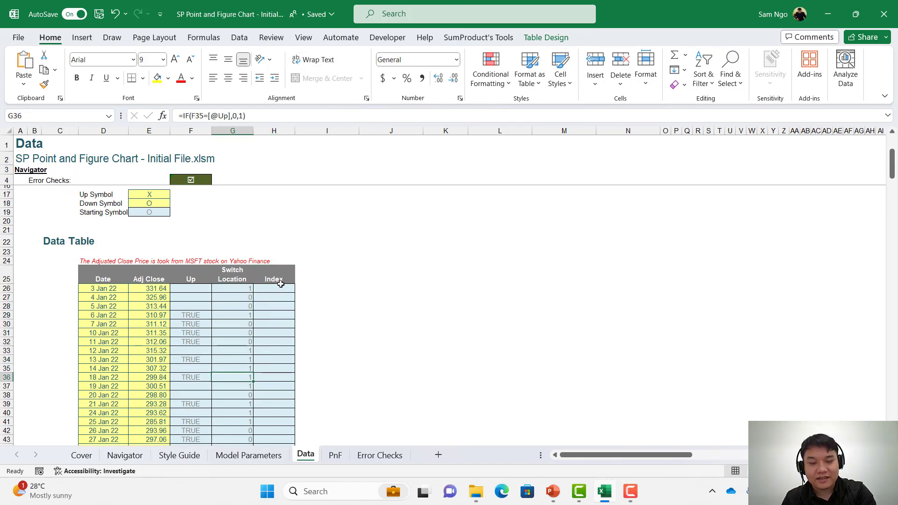
# Step: Fill the Index column with the running total =SUM($G$26:G26), starting from cell H26
pyautogui.click(280, 286)
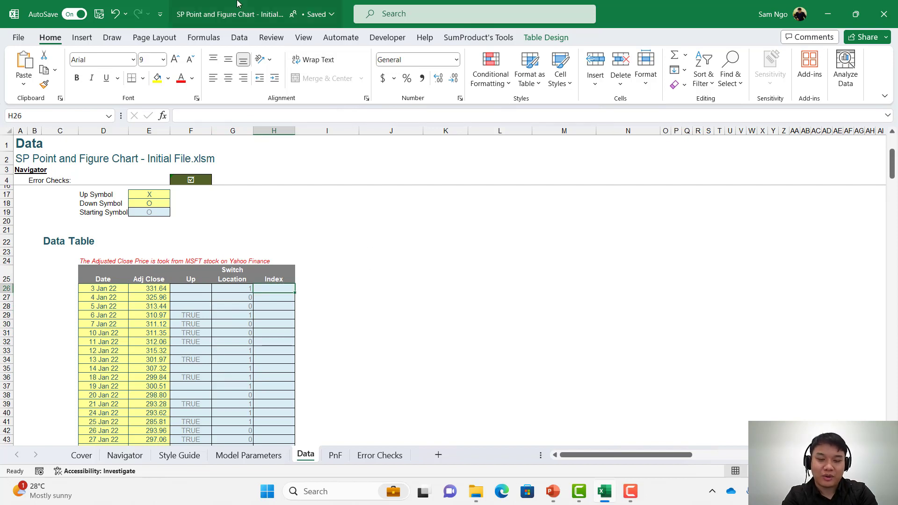
pyautogui.write('=sum(')
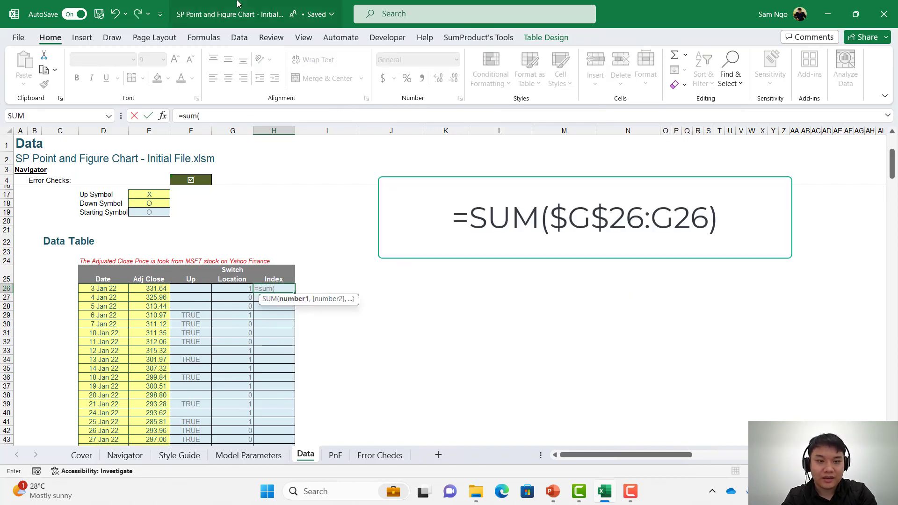
pyautogui.press('Left')
pyautogui.press('Down')
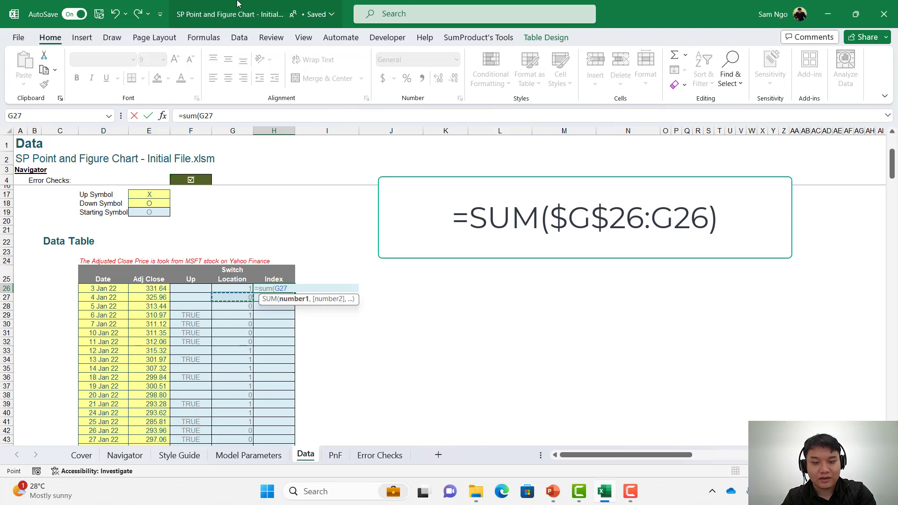
pyautogui.hotkey('shift', 'Up')
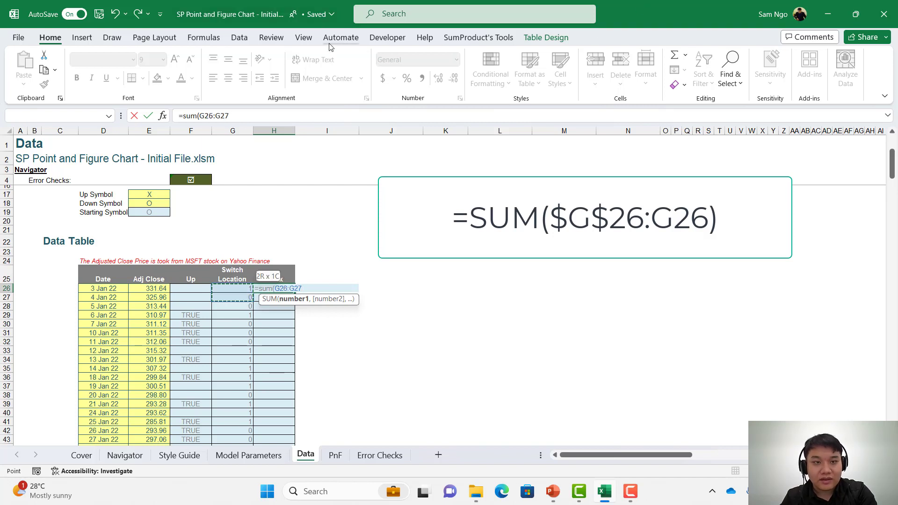
pyautogui.write(')')
pyautogui.press('BackSpace')
pyautogui.press('BackSpace')
pyautogui.write('6')
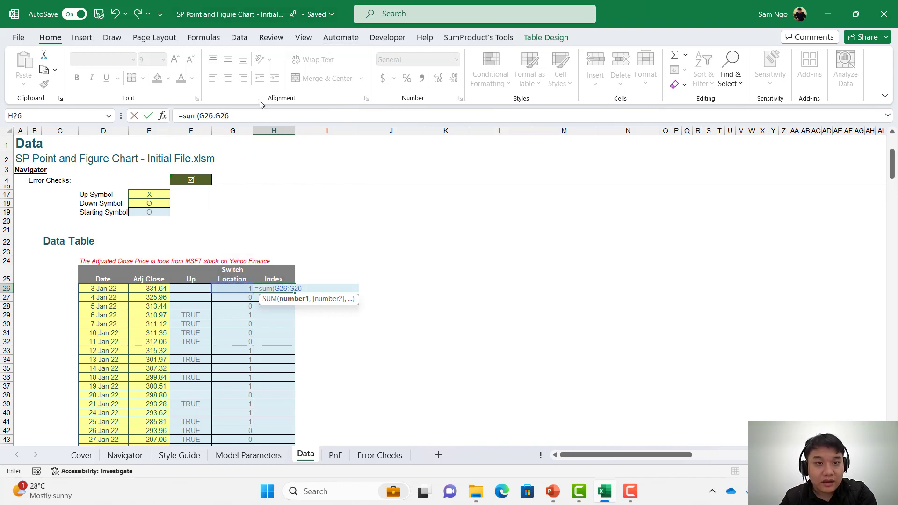
pyautogui.click(210, 115)
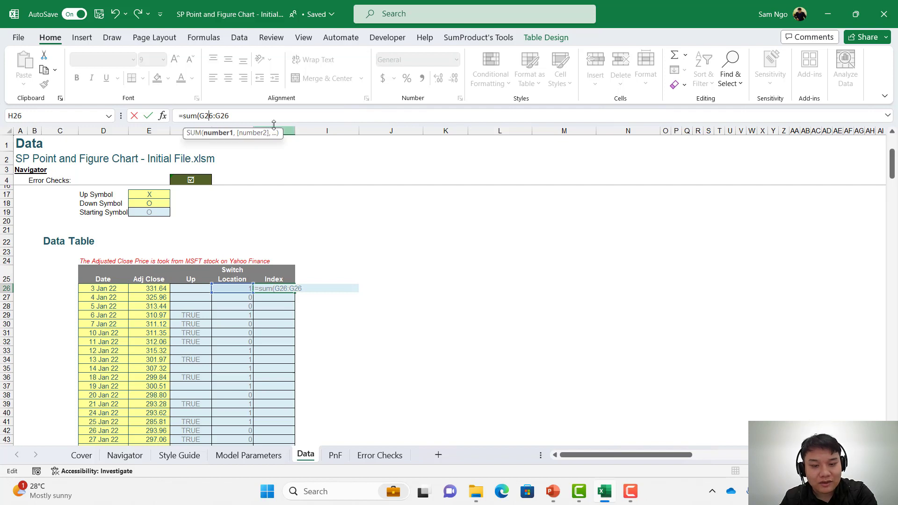
pyautogui.press('F4')
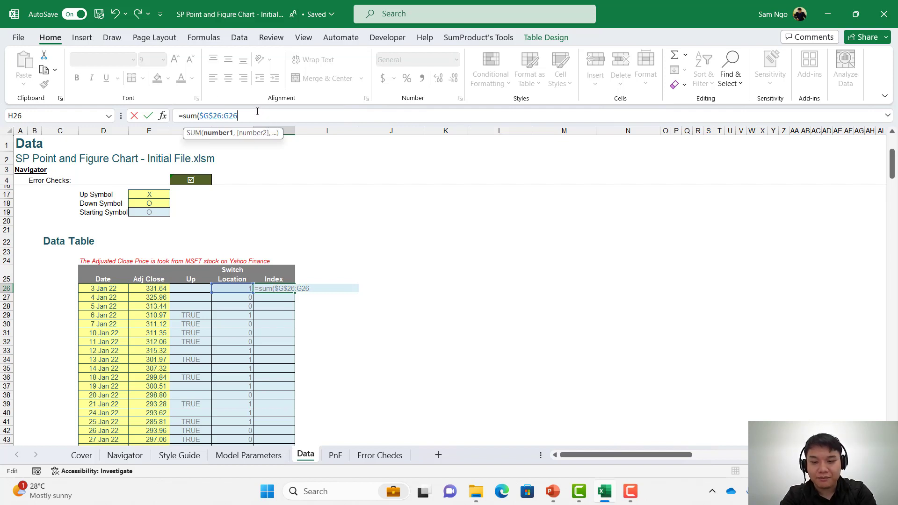
pyautogui.write(')')
pyautogui.press('Return')
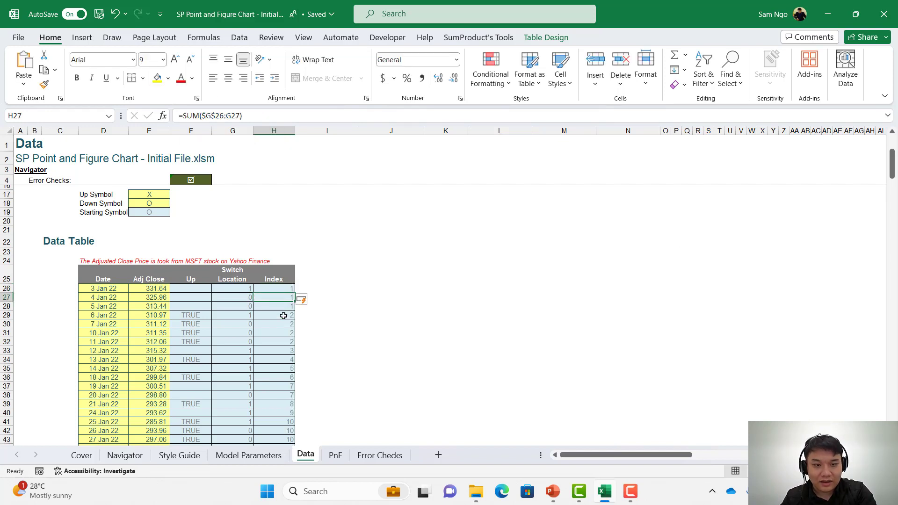
# Step: Add a column headed Lag Index to the data table, directly after Index
pyautogui.scroll(-1, 303, 295)
pyautogui.click(316, 245)
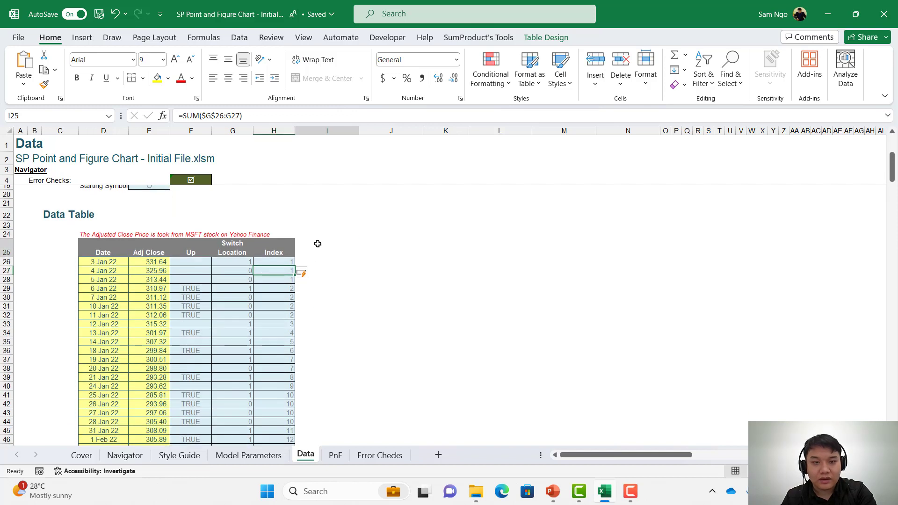
pyautogui.write('Lag')
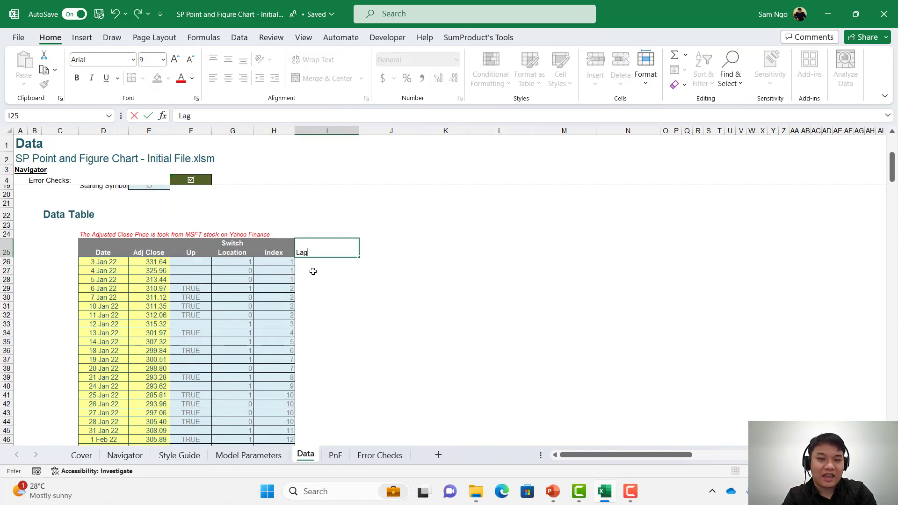
pyautogui.write(' Index')
pyautogui.press('Return')
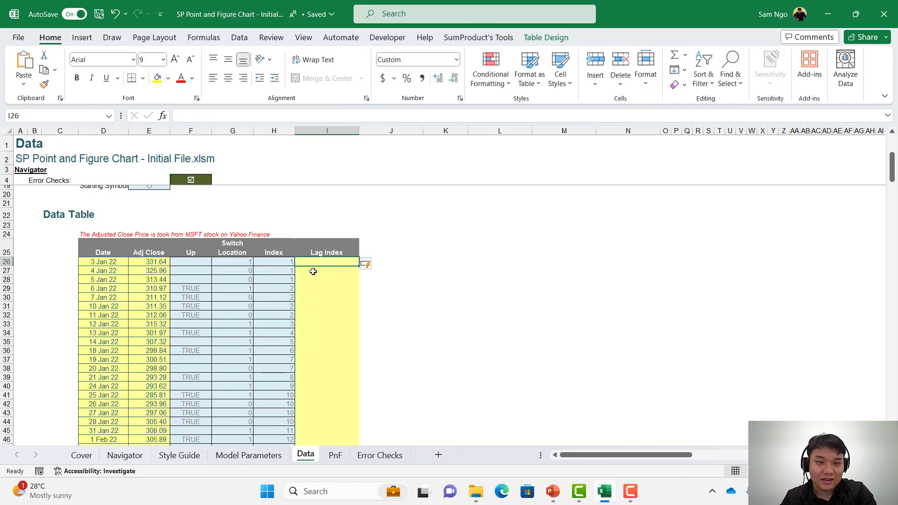
# Step: Clear the yellow formatting from all data cells of the Lag Index column and apply the light-blue cell style used by the Index column
pyautogui.hotkey('ctrl', 'shift', 'Down')
pyautogui.hotkey('alt', 'h')
pyautogui.press('e')
pyautogui.press('a')
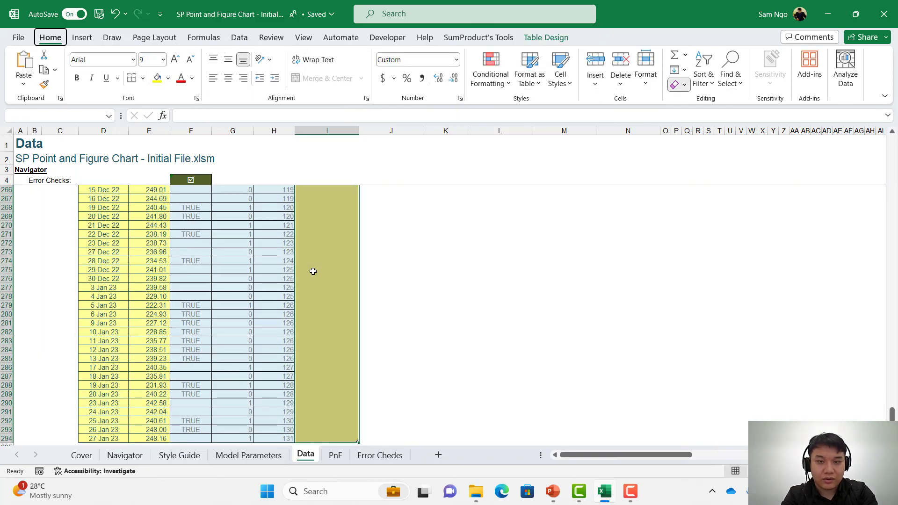
pyautogui.hotkey('alt', 'h')
pyautogui.press('j')
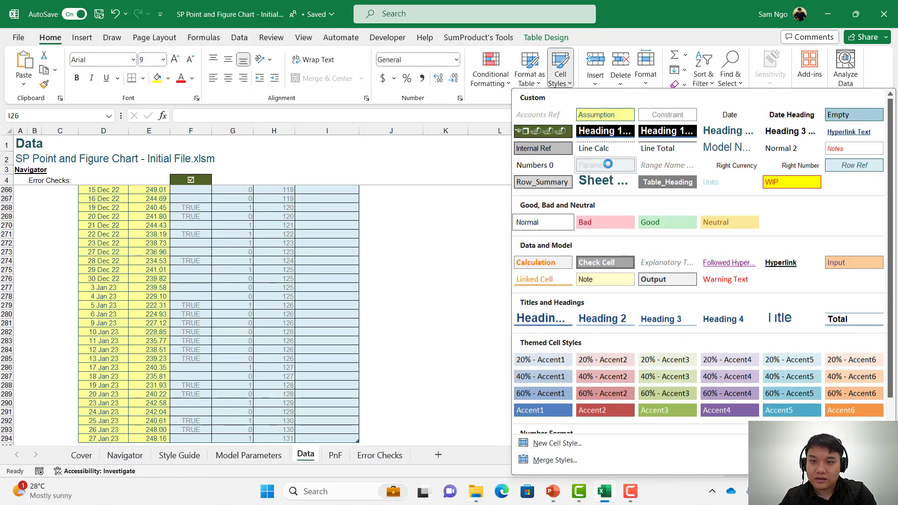
pyautogui.click(585, 170)
pyautogui.press('Up')
pyautogui.press('Down')
pyautogui.scroll(2, 475, 250)
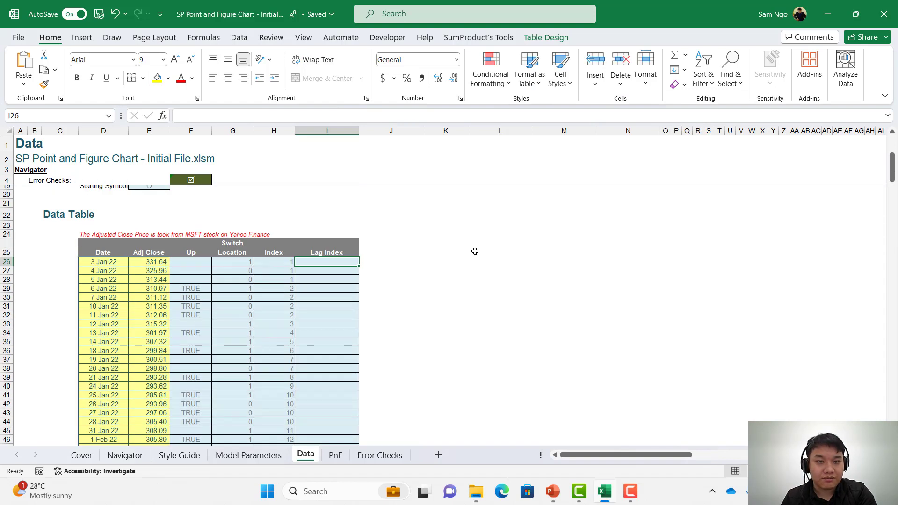
pyautogui.scroll(-1, 239, 211)
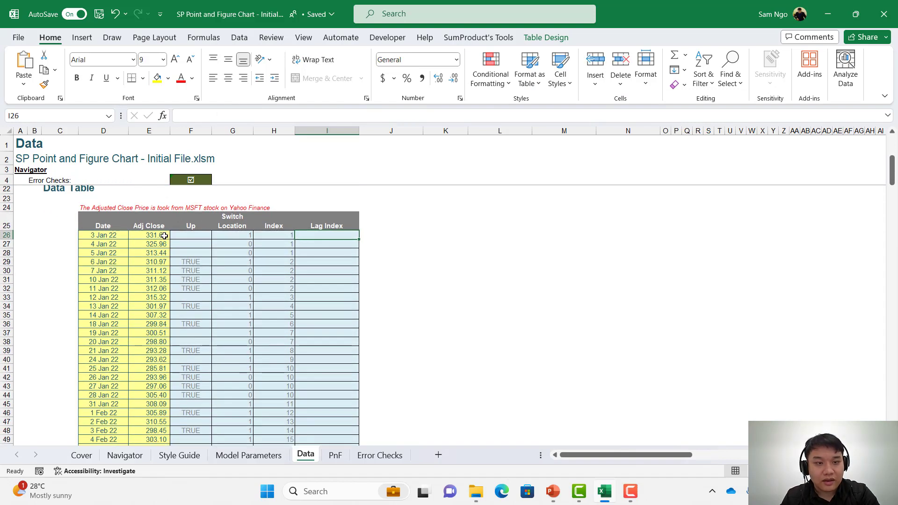
pyautogui.click(164, 236)
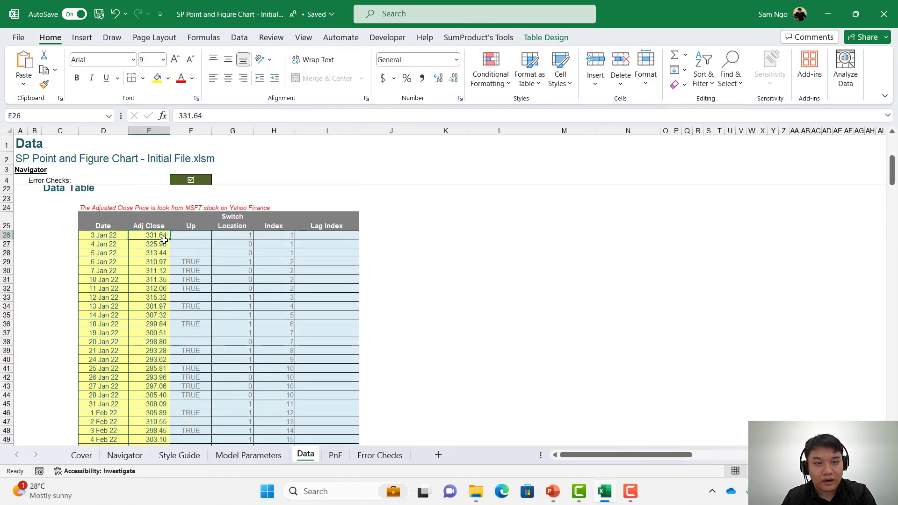
pyautogui.moveTo(164, 240); pyautogui.dragTo(328, 257)
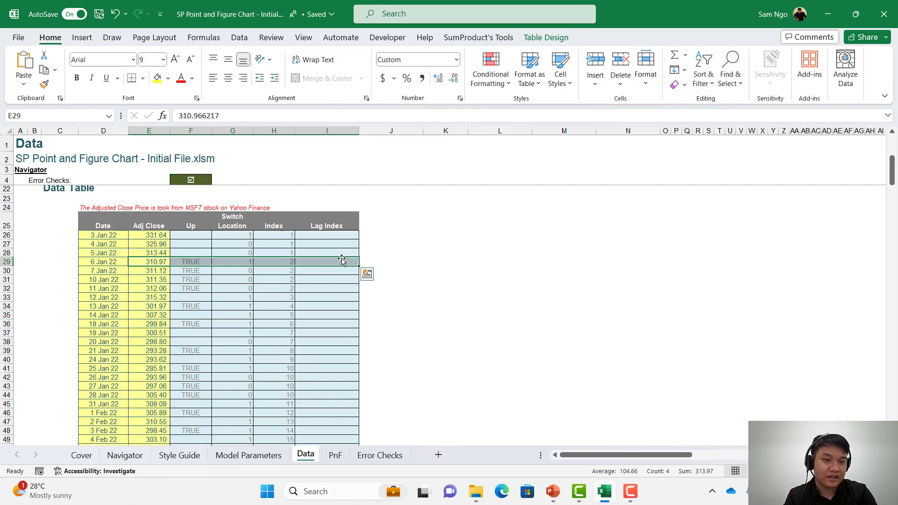
pyautogui.moveTo(149, 262); pyautogui.dragTo(290, 260)
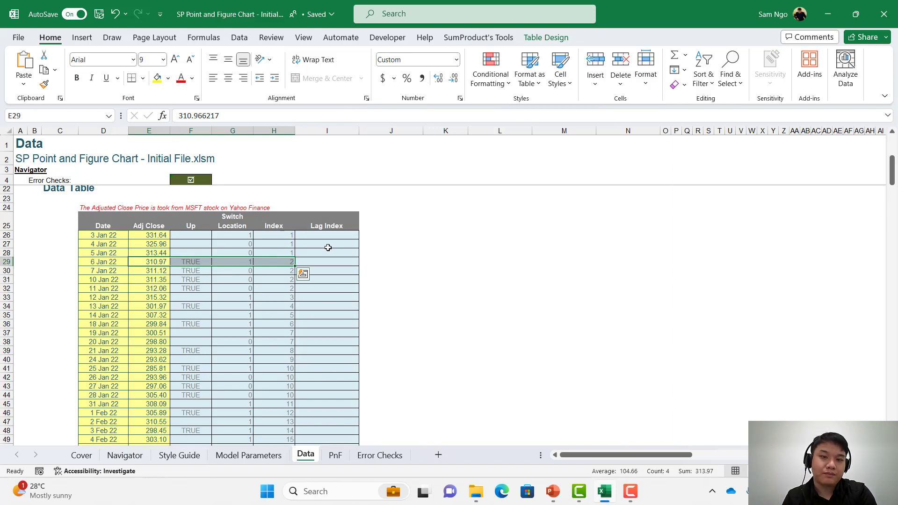
# Step: Fill the Lag Index column with the formula =N(H25), starting from cell I26
pyautogui.click(324, 233)
pyautogui.write('=')
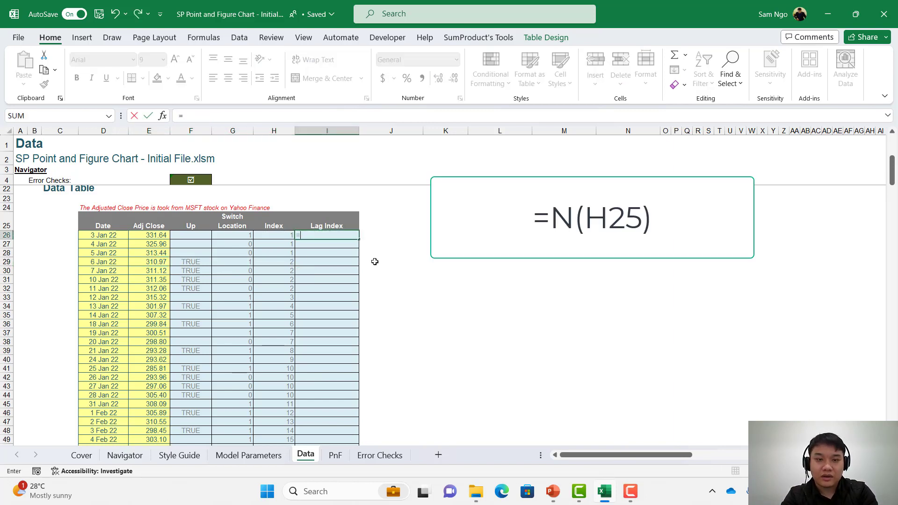
pyautogui.write('n(')
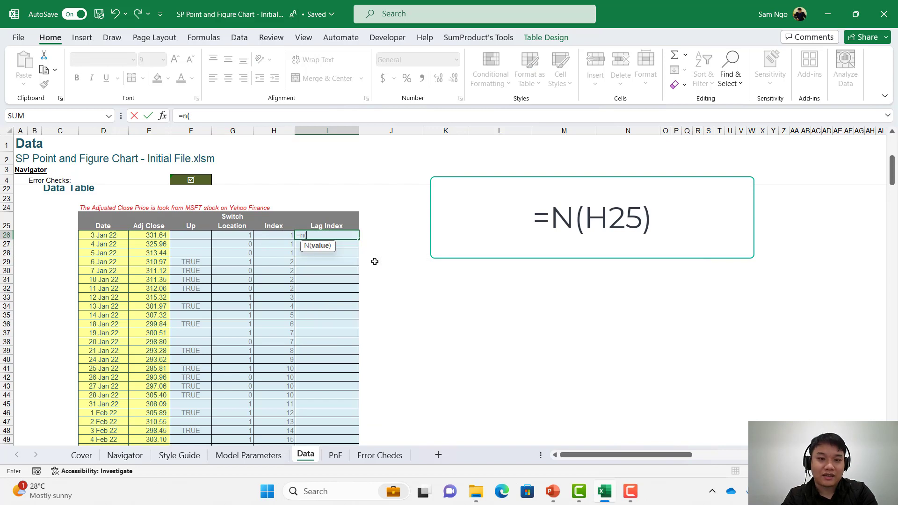
pyautogui.press('Left')
pyautogui.press('Up')
pyautogui.press('Up')
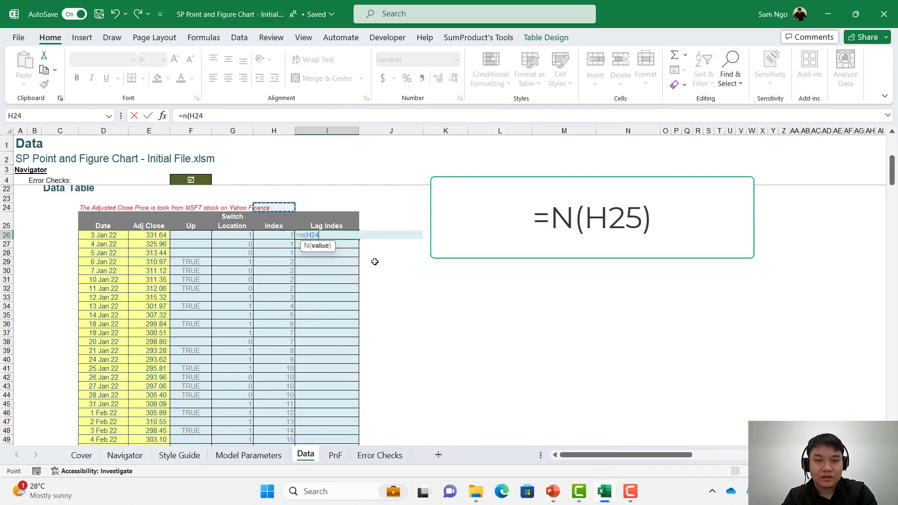
pyautogui.press('Down')
pyautogui.write(')')
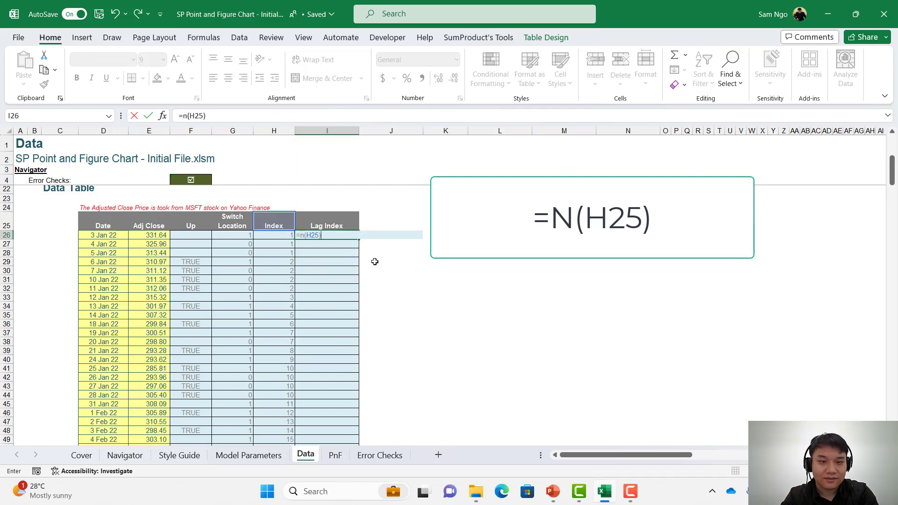
pyautogui.press('Return')
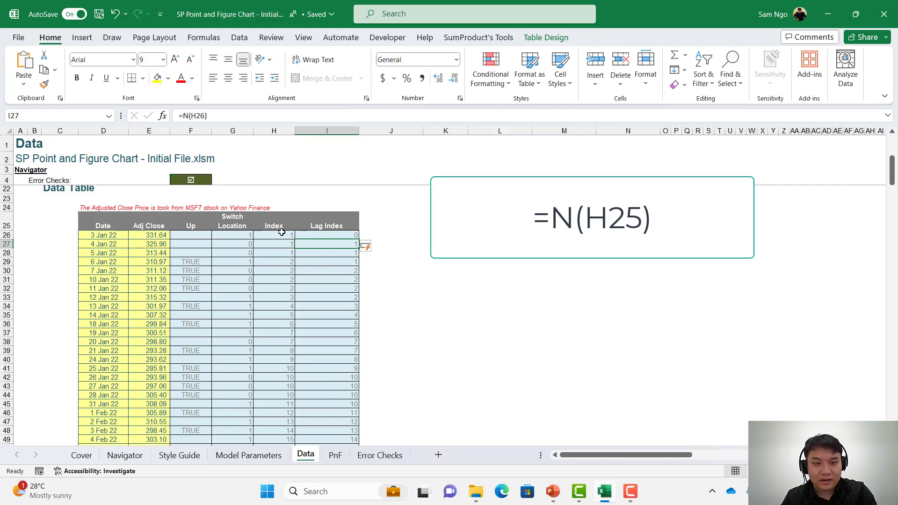
pyautogui.moveTo(283, 235); pyautogui.dragTo(328, 259)
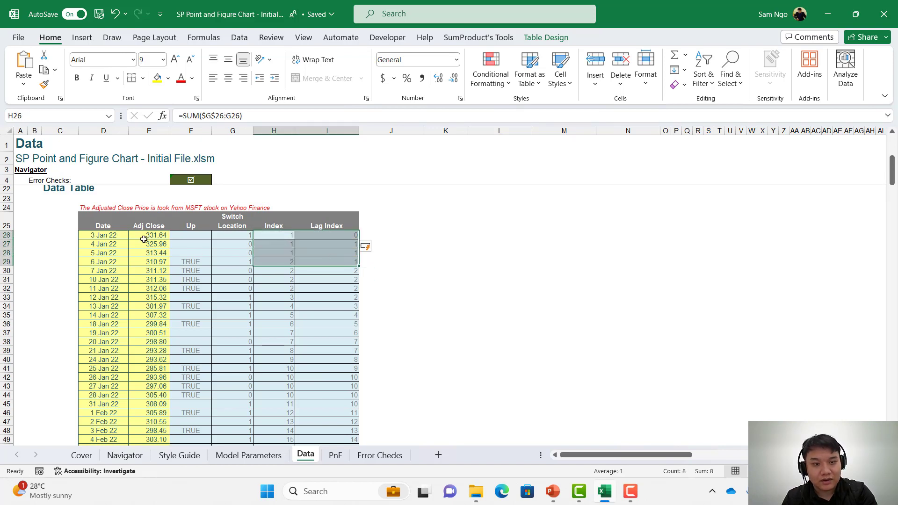
pyautogui.moveTo(149, 235); pyautogui.dragTo(341, 262)
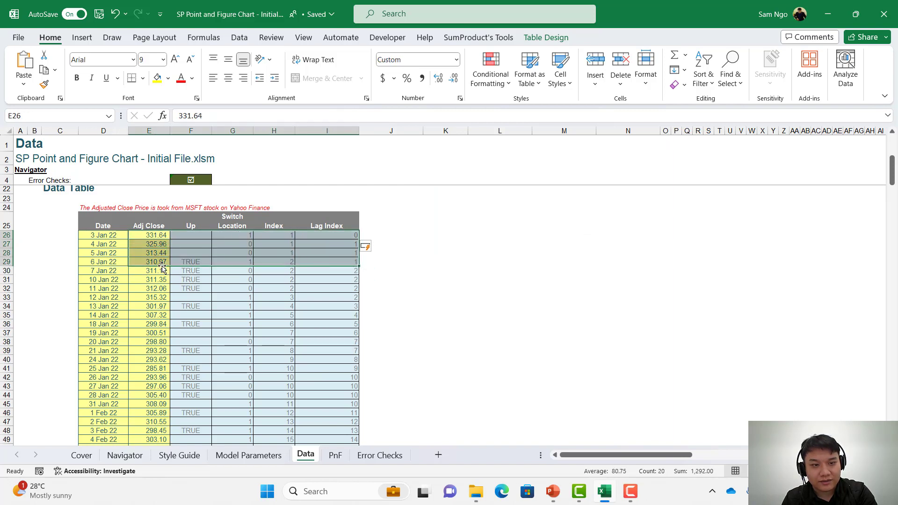
pyautogui.moveTo(164, 262); pyautogui.dragTo(331, 298)
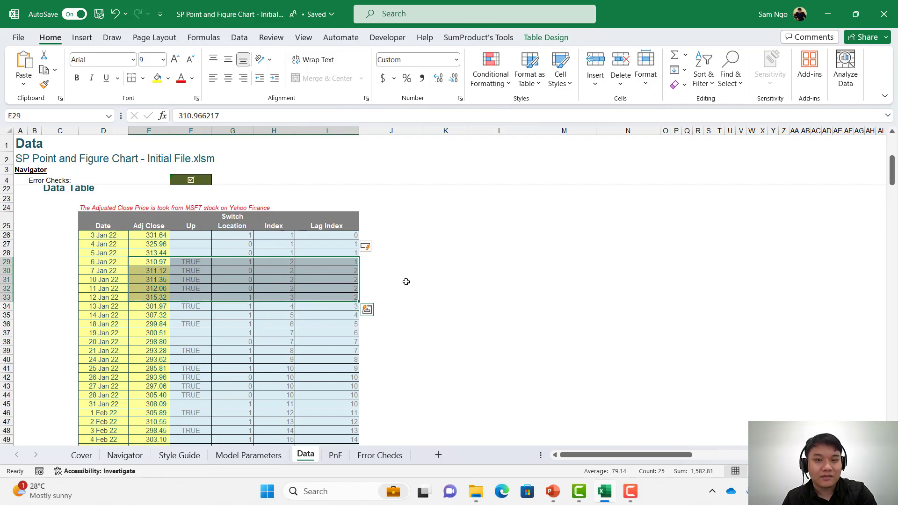
# Step: Enter the section title Transform Data in cell L22 and copy the formatting of the Data Table title onto it
pyautogui.scroll(2, 482, 265)
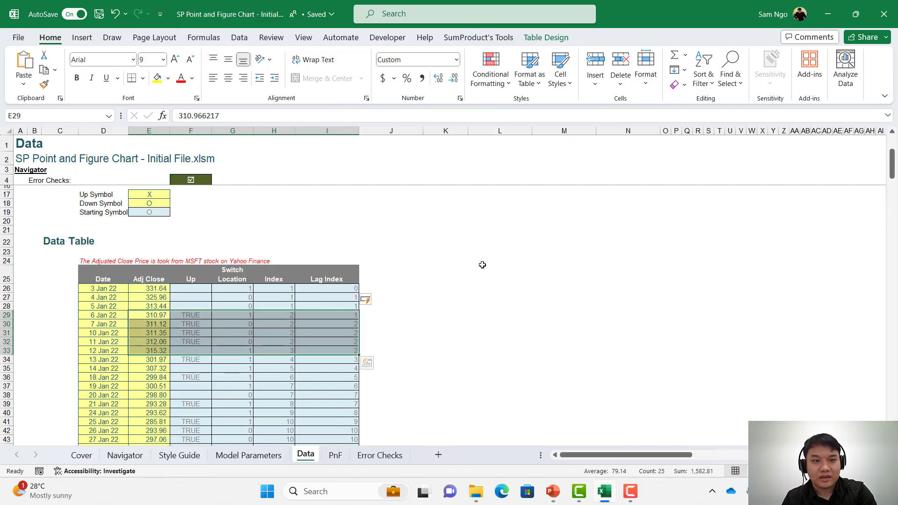
pyautogui.click(485, 259)
pyautogui.press('Up')
pyautogui.press('Up')
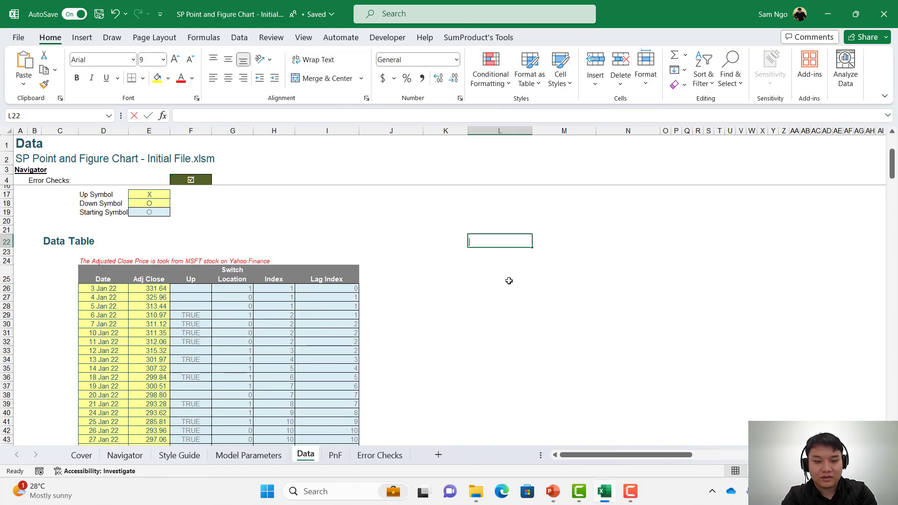
pyautogui.write('Transform Data')
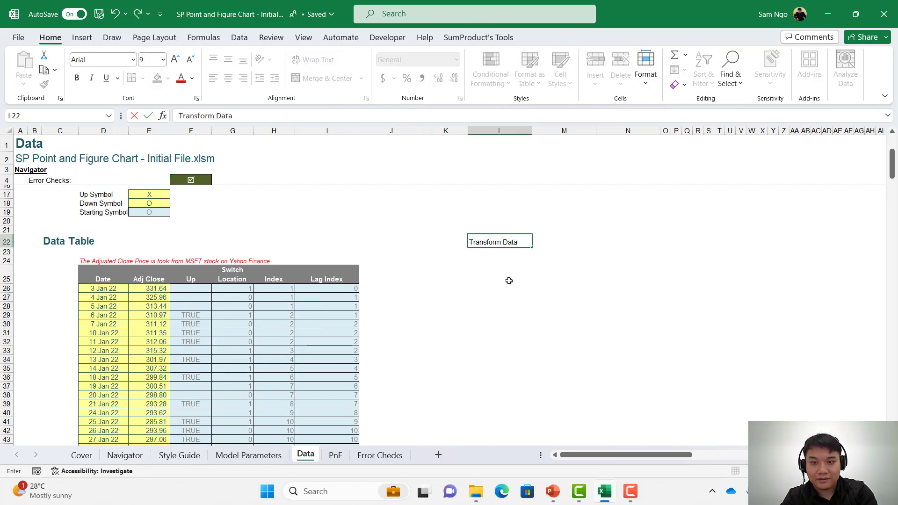
pyautogui.press('Return')
pyautogui.press('Up')
pyautogui.hotkey('ctrl', 'Left')
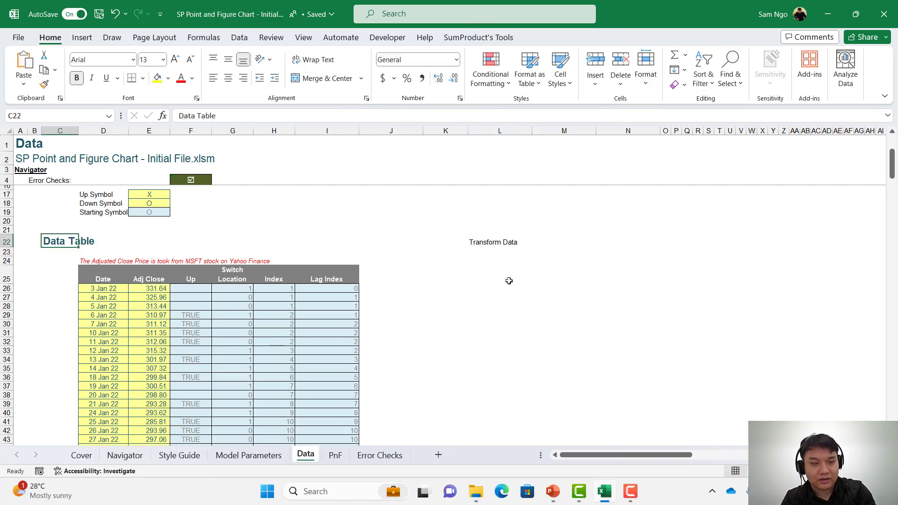
pyautogui.click(44, 84)
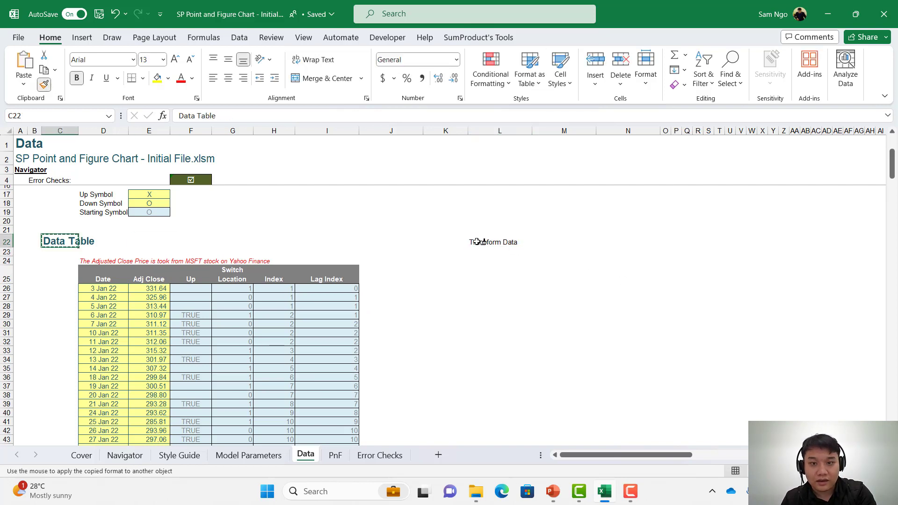
pyautogui.click(476, 242)
# Step: Enter the column headings Unique Index, Date, Max and Min in cells L25 to O25 under the Transform Data title
pyautogui.press('Down')
pyautogui.press('Down')
pyautogui.press('Down')
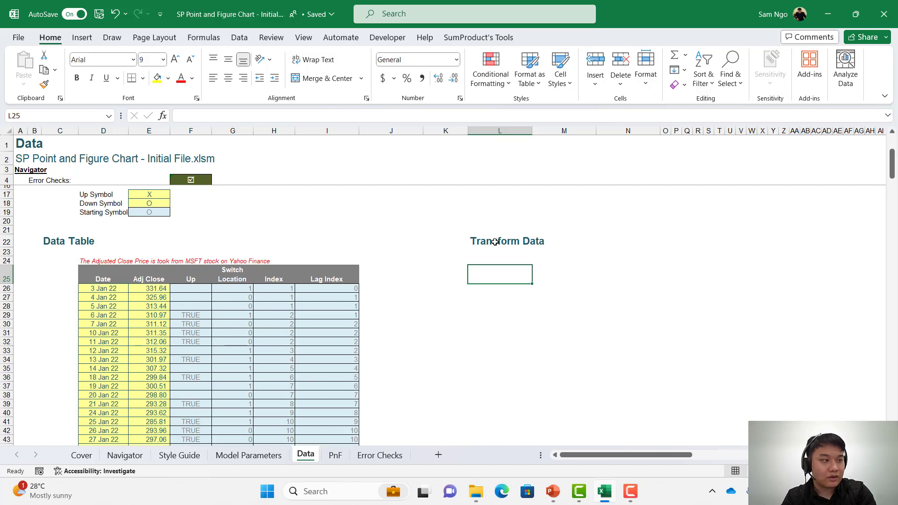
pyautogui.write('Uniq')
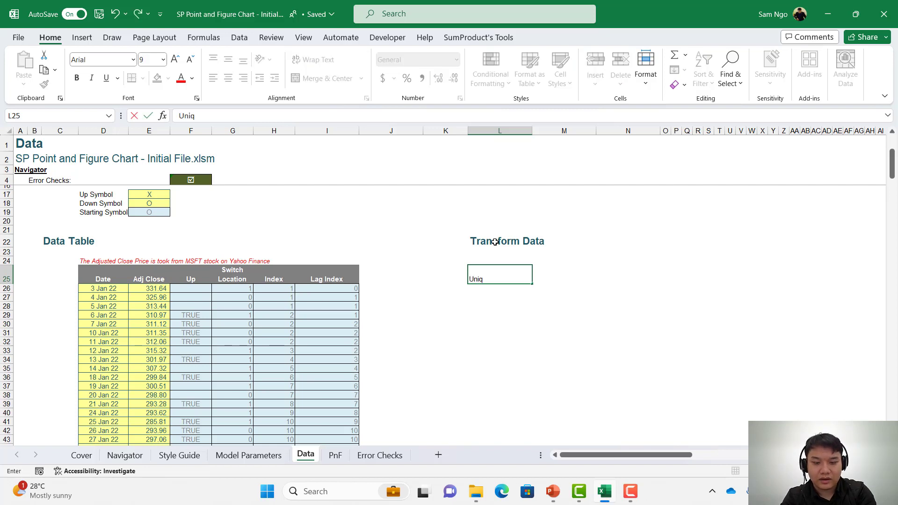
pyautogui.write('ue Index')
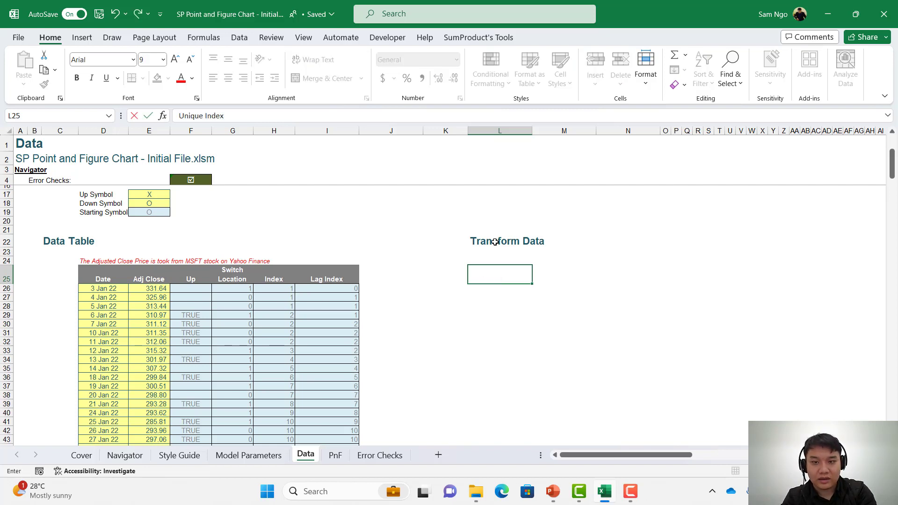
pyautogui.press('Return')
pyautogui.press('Up')
pyautogui.press('Right')
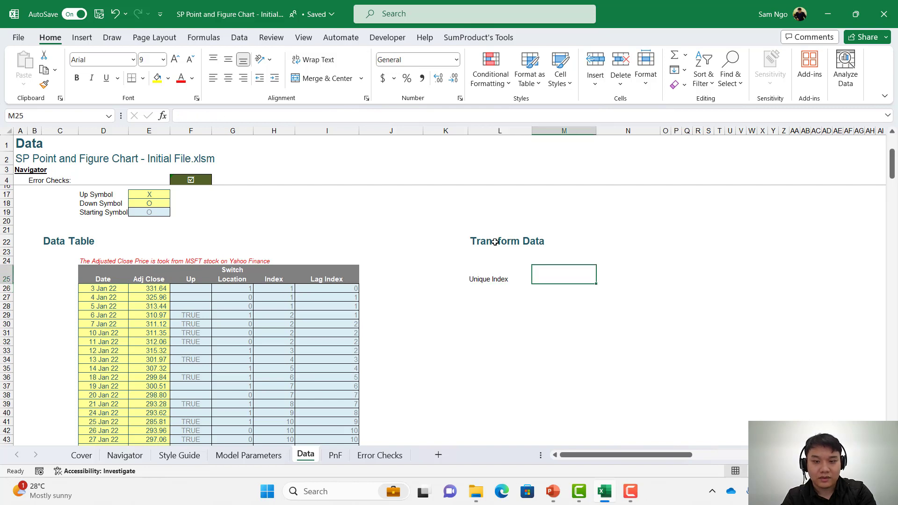
pyautogui.write('Date')
pyautogui.press('Tab')
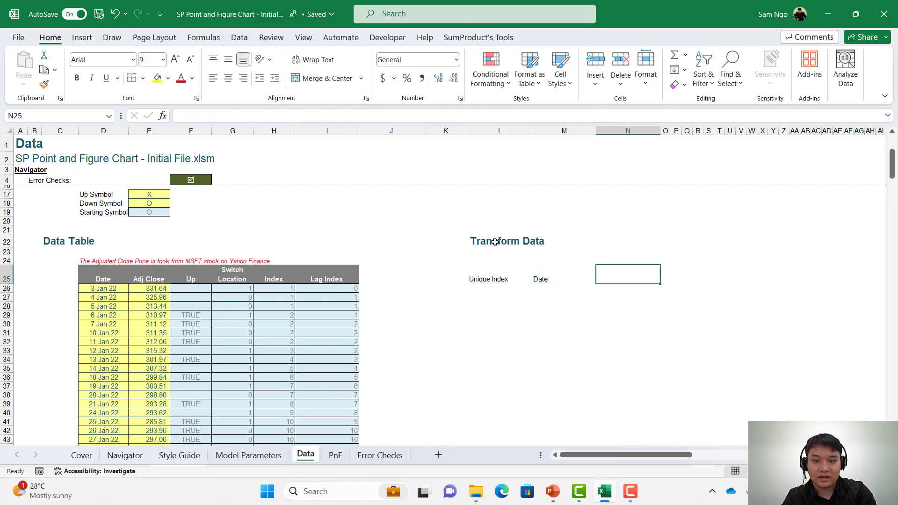
pyautogui.write('Max')
pyautogui.press('Tab')
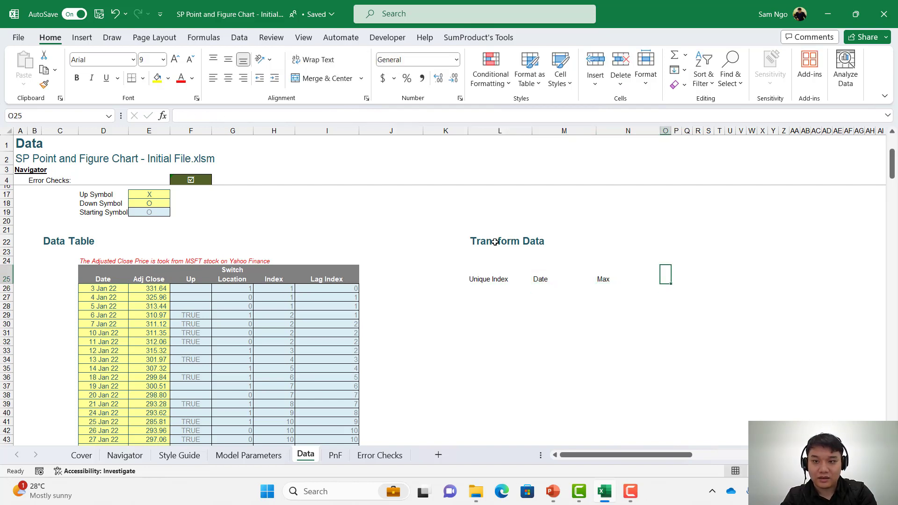
pyautogui.write('Min')
pyautogui.press('Return')
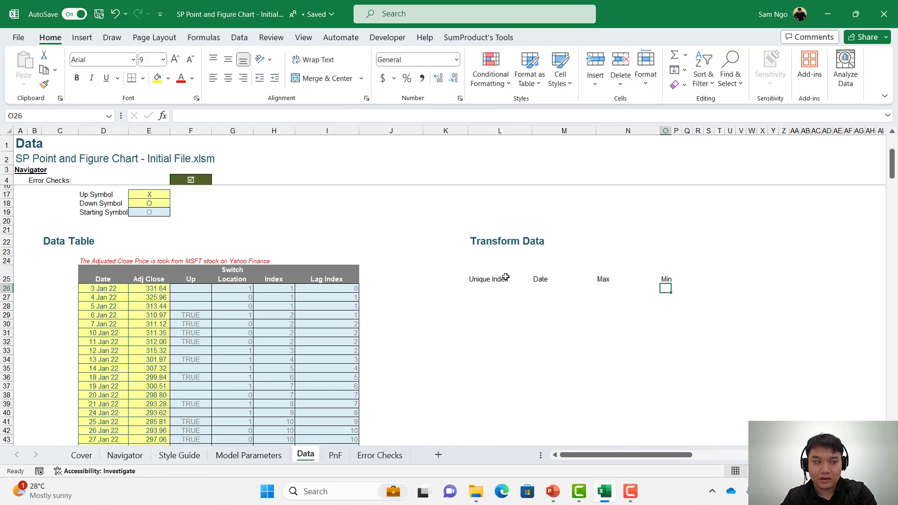
# Step: Move the Transform Data title and headings to start in column K, and copy the Lag Index header's formatting onto the headings in K25:N25
pyautogui.moveTo(486, 244); pyautogui.dragTo(570, 278)
pyautogui.click(499, 277)
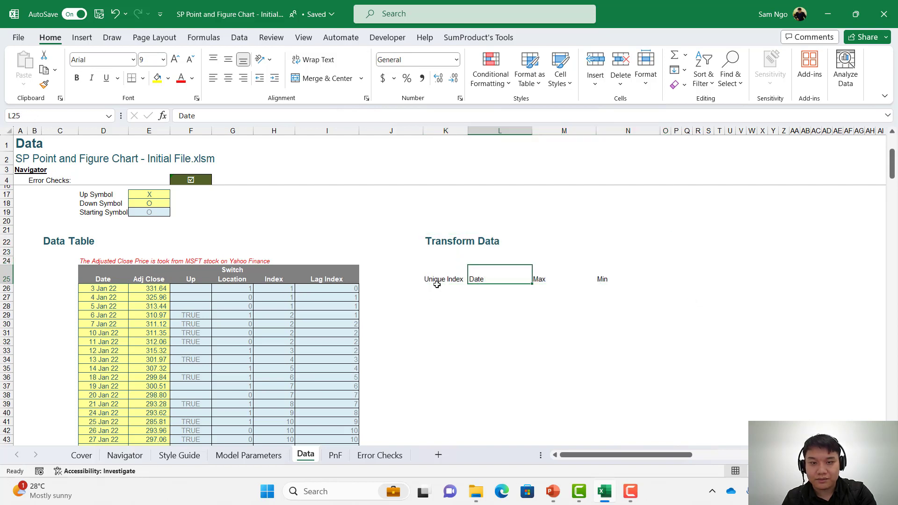
pyautogui.moveTo(439, 281); pyautogui.dragTo(650, 280)
pyautogui.click(326, 279)
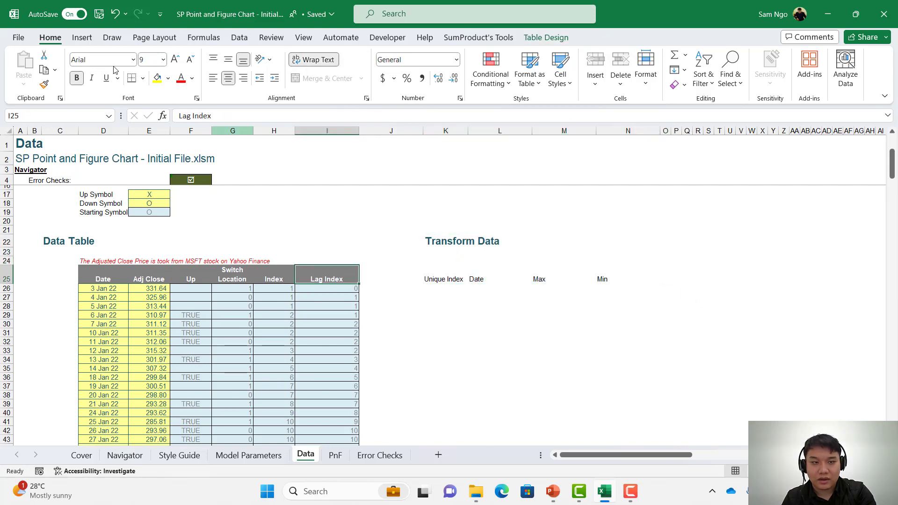
pyautogui.click(44, 83)
pyautogui.moveTo(444, 279); pyautogui.dragTo(629, 280)
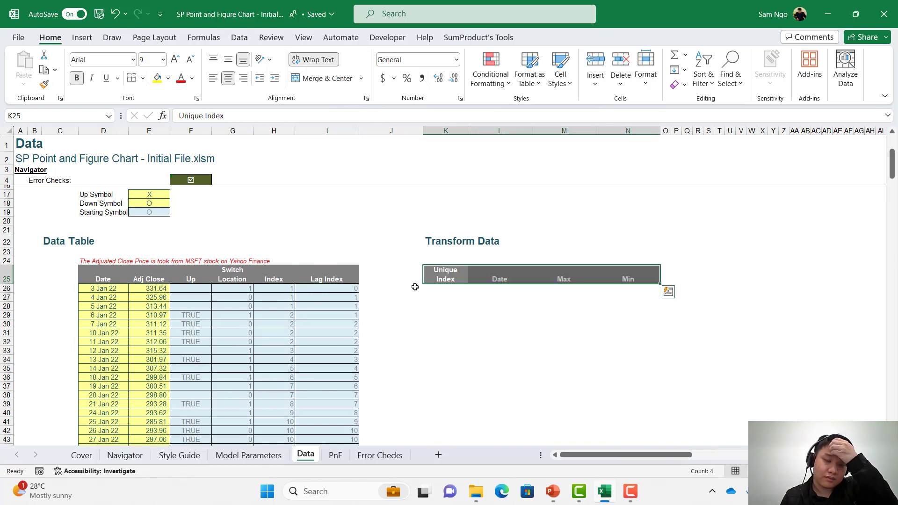
# Step: Go to the last entry of the Index column in the data table
pyautogui.click(337, 333)
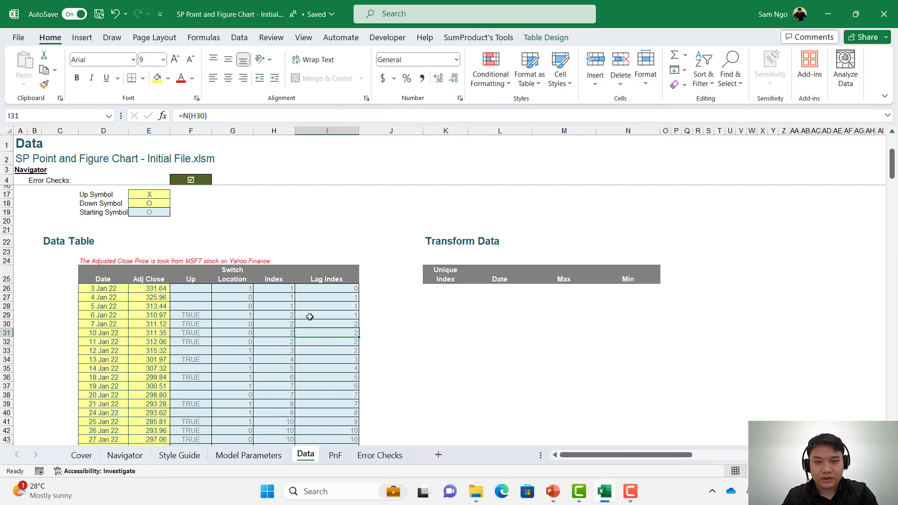
pyautogui.click(274, 292)
pyautogui.hotkey('ctrl', 'Down')
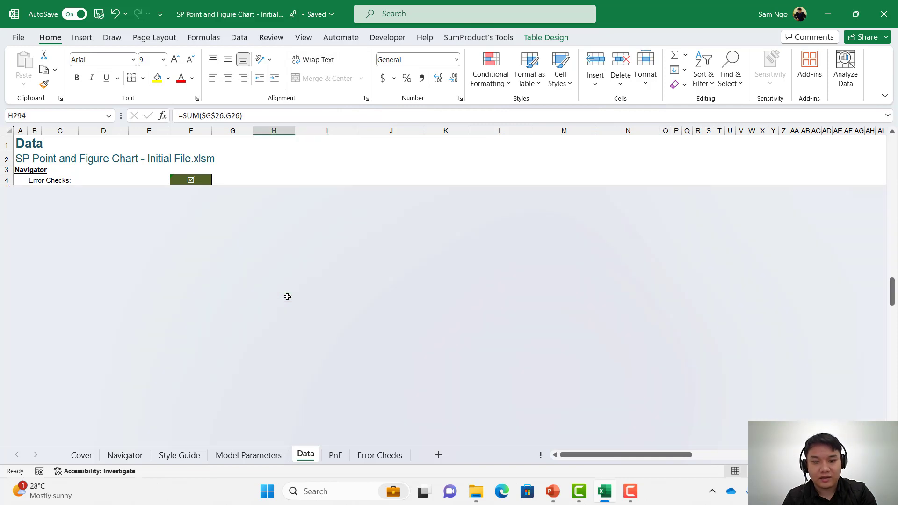
# Step: Compare the last entries of the Index and Lag Index columns in row 294, and return to the Index header
pyautogui.press('Right')
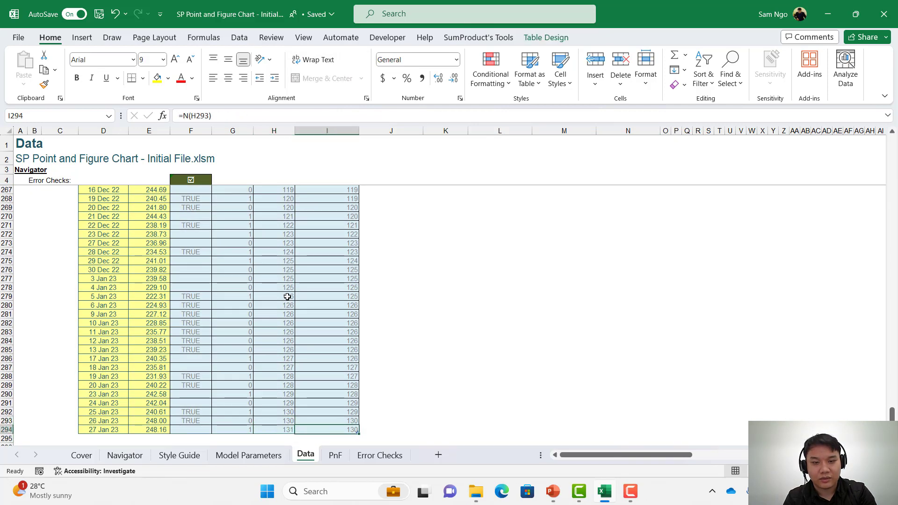
pyautogui.press('Left')
pyautogui.press('Right')
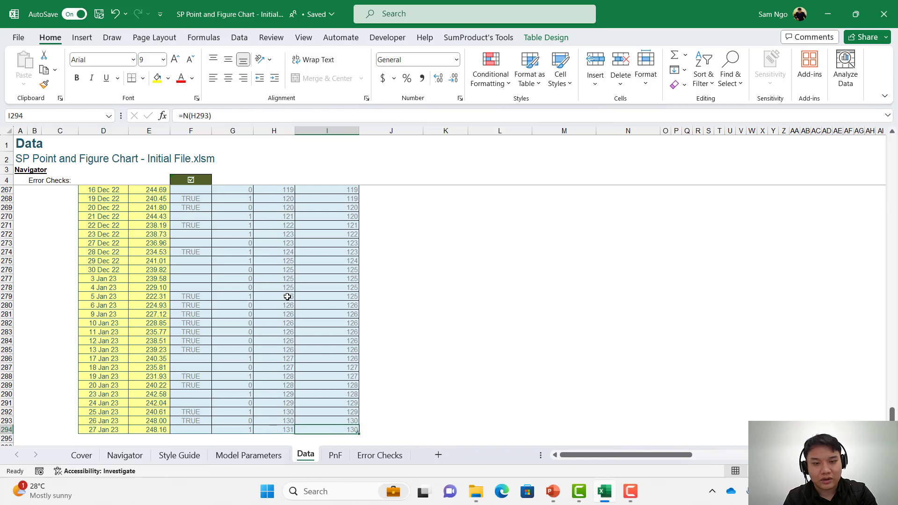
pyautogui.press('Left')
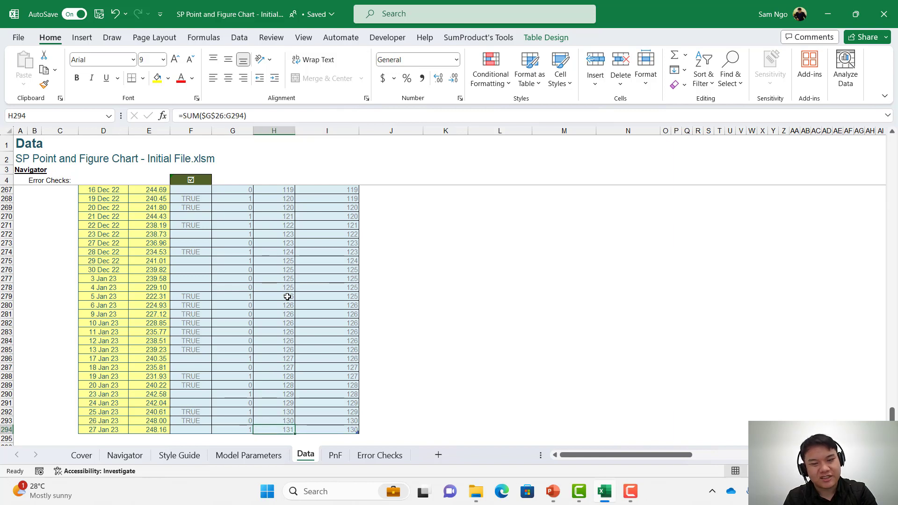
pyautogui.hotkey('ctrl', 'Up')
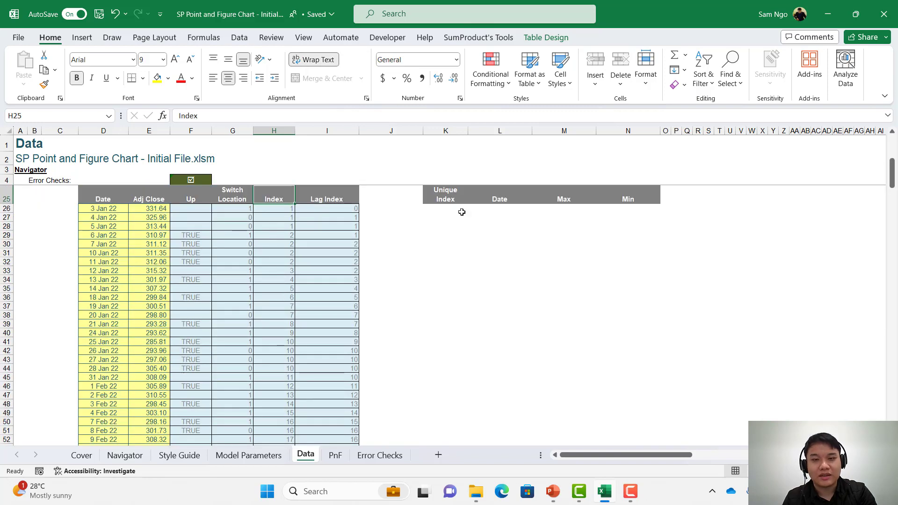
# Step: Enter the formula =N(K25)+1 in cell K26 under the Unique Index heading
pyautogui.click(440, 197)
pyautogui.press('Down')
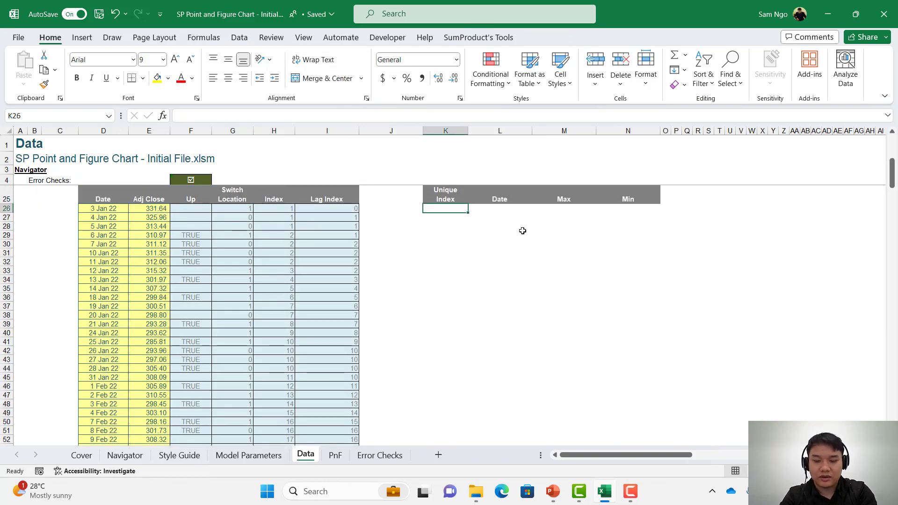
pyautogui.write('=N(')
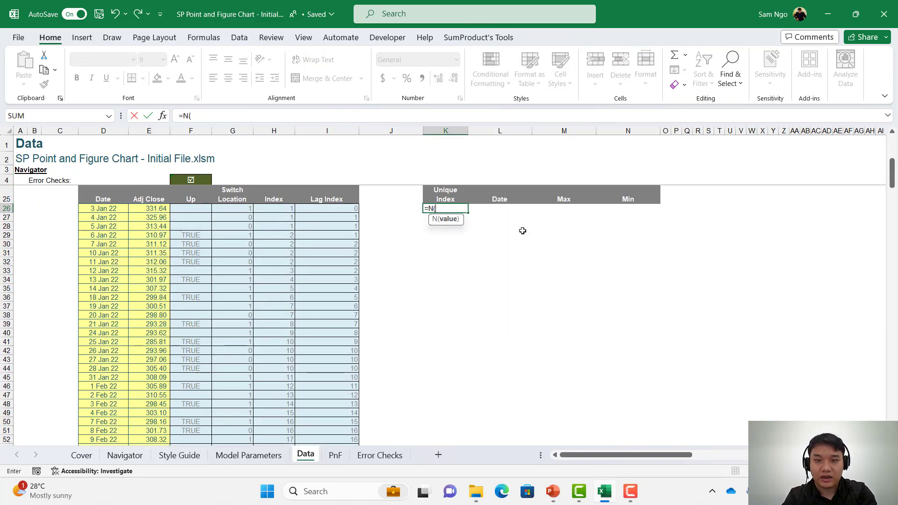
pyautogui.press('Up')
pyautogui.write(')+1')
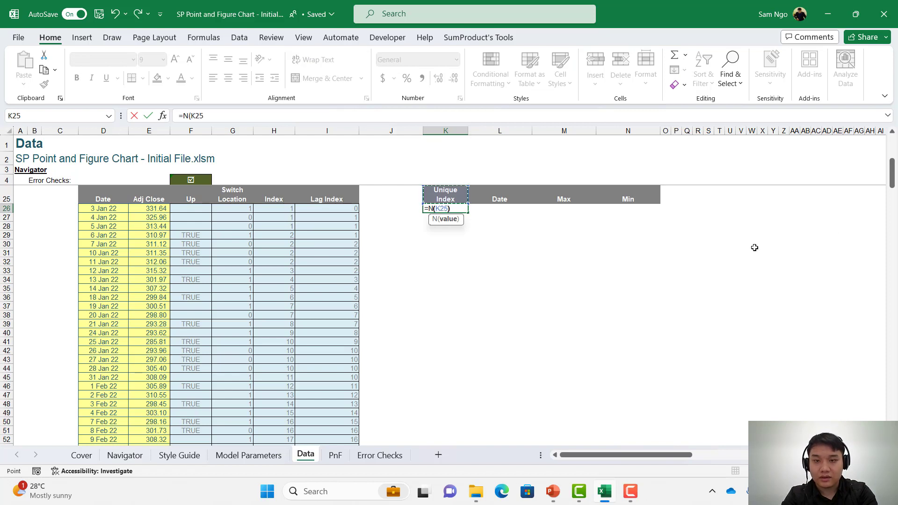
pyautogui.hotkey('ctrl', 'Return')
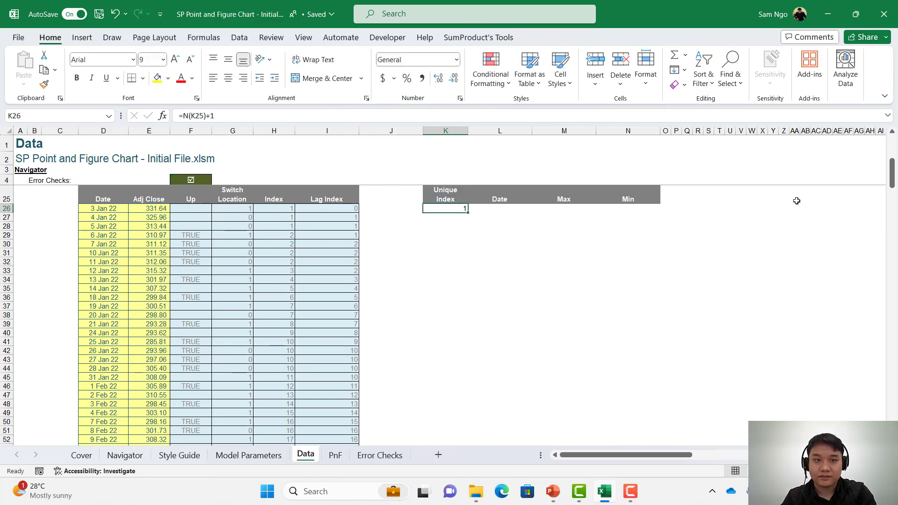
# Step: Convert K25:N26 into a table with headers and give it the plain, unformatted Light table style
pyautogui.moveTo(464, 196); pyautogui.dragTo(633, 210)
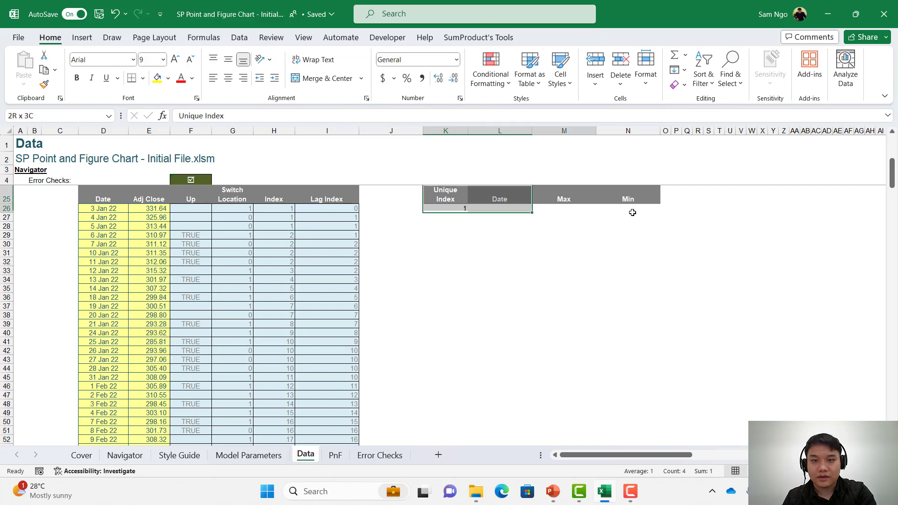
pyautogui.hotkey('ctrl', 't')
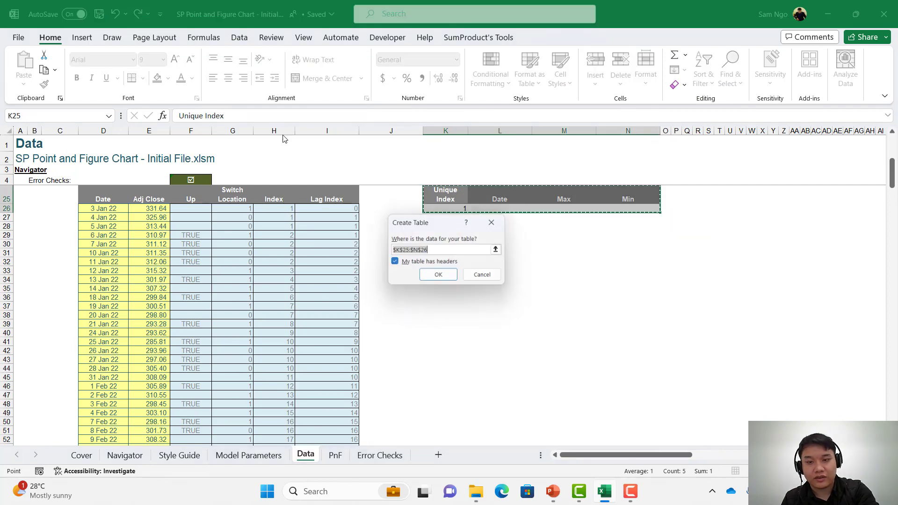
pyautogui.press('Return')
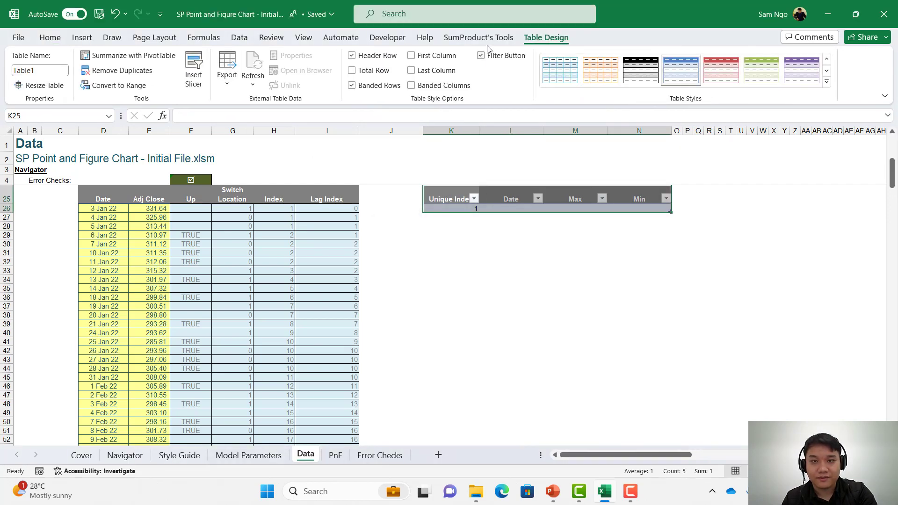
pyautogui.click(826, 81)
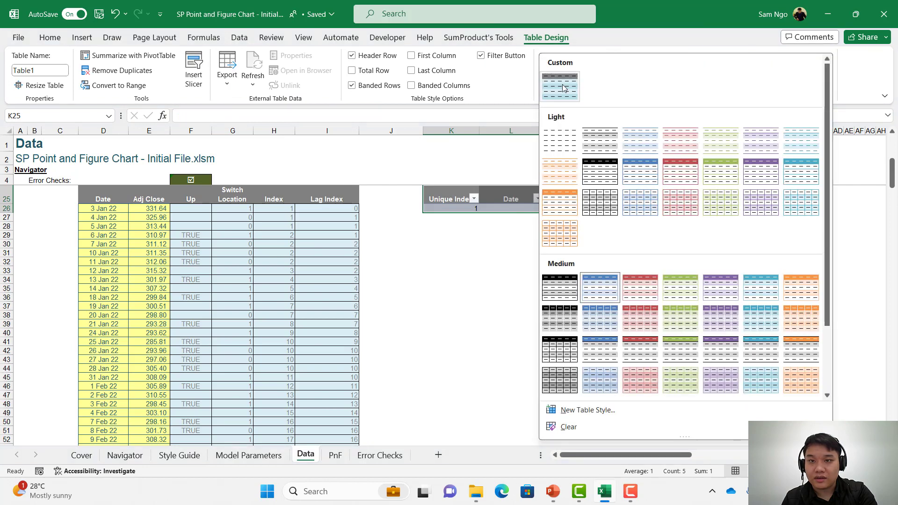
pyautogui.click(570, 127)
# Step: Apply the Assumption cell style to the Unique Index value in K26
pyautogui.click(463, 212)
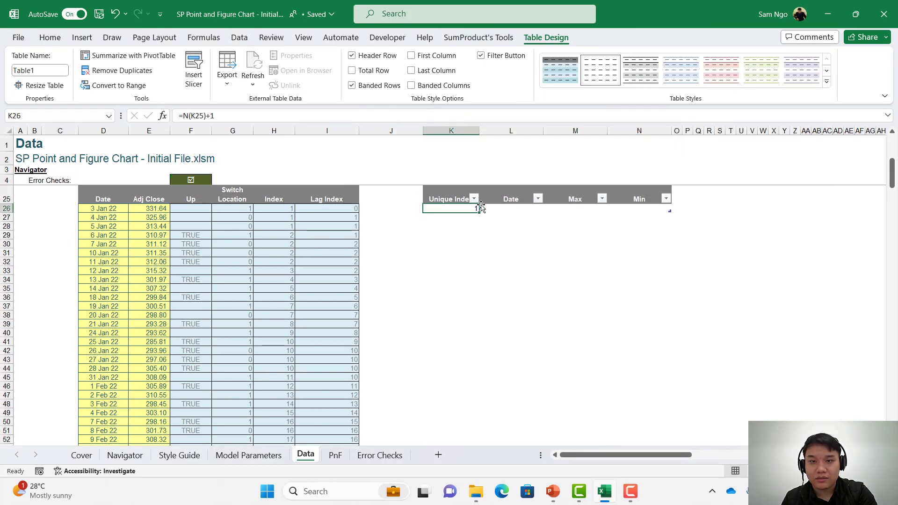
pyautogui.press('alt')
pyautogui.press('h')
pyautogui.press('j')
pyautogui.click(605, 115)
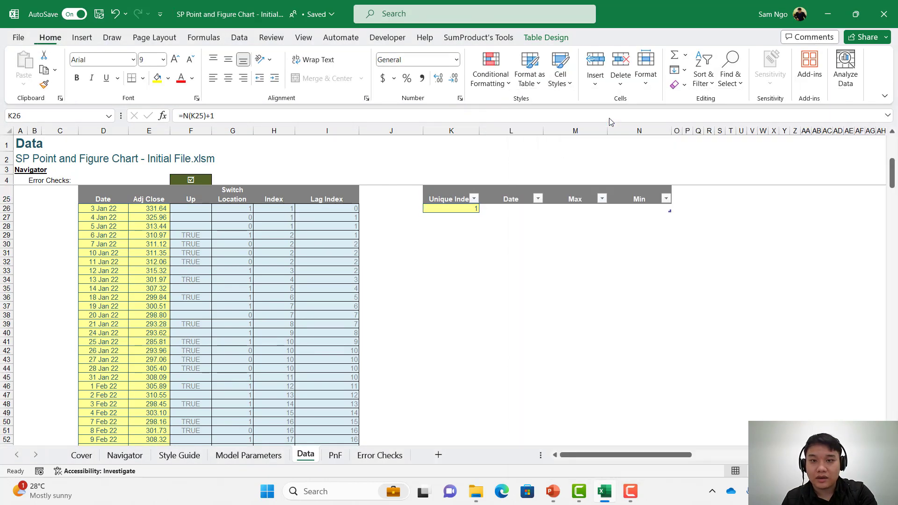
# Step: Fill the Unique Index formula from K26 down column K to row 223
pyautogui.moveTo(479, 212)
pyautogui.mouseDown()
pyautogui.moveTo(474, 439)
pyautogui.moveTo(474, 198)
pyautogui.mouseUp()
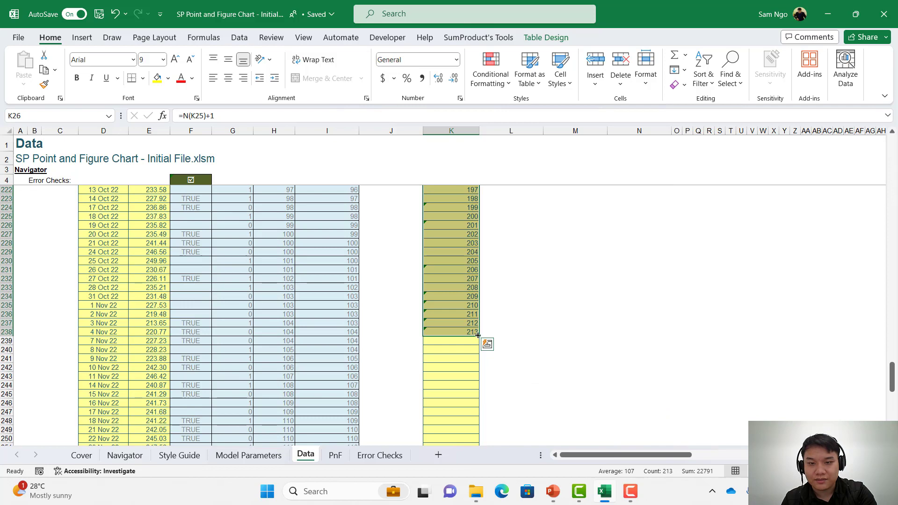
pyautogui.moveTo(478, 335); pyautogui.dragTo(481, 199)
pyautogui.scroll(10, 517, 322)
pyautogui.scroll(-1, 519, 324)
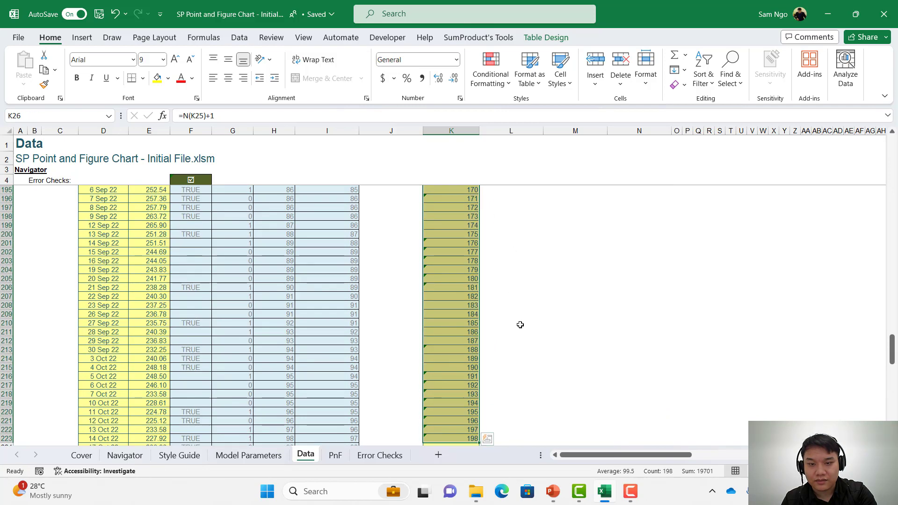
# Step: Clear everything in K157:K271 below index 131, and resize the Transform Data table to end at row 156
pyautogui.scroll(-5, 520, 325)
pyautogui.moveTo(480, 310)
pyautogui.mouseDown()
pyautogui.moveTo(483, 182)
pyautogui.moveTo(486, 310)
pyautogui.moveTo(485, 300)
pyautogui.moveTo(468, 304)
pyautogui.moveTo(475, 331)
pyautogui.moveTo(504, 353)
pyautogui.moveTo(438, 304)
pyautogui.mouseUp()
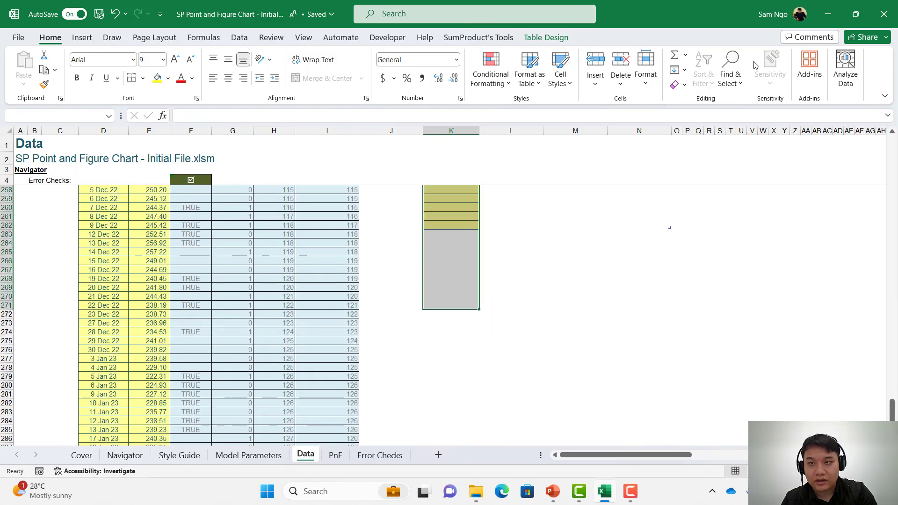
pyautogui.click(678, 84)
pyautogui.click(715, 153)
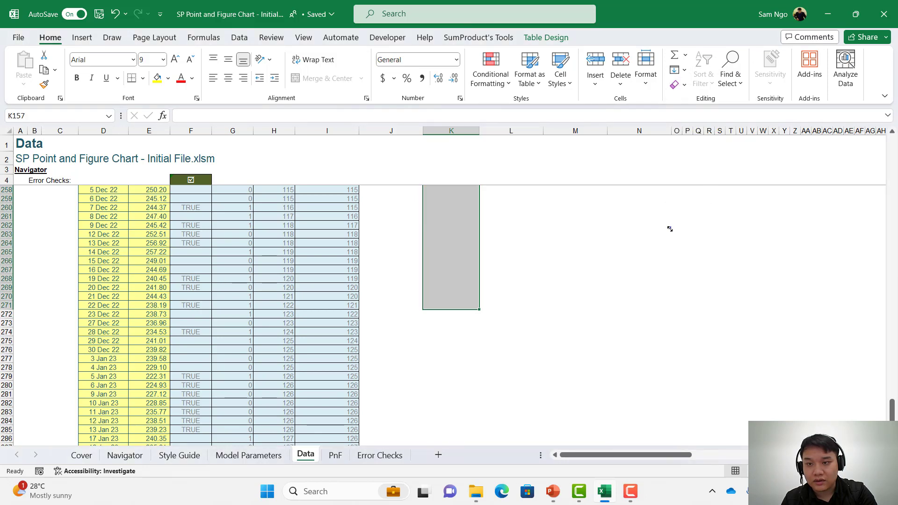
pyautogui.moveTo(670, 229); pyautogui.dragTo(636, 393)
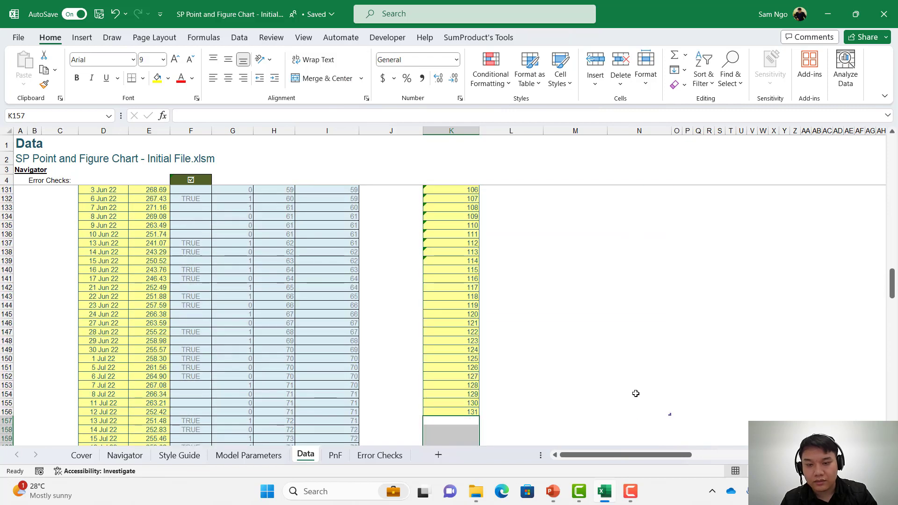
# Step: Enter =INDEX(Data[Date],MATCH([@[Unique Index]],Data[Index],0)) in cell L26 under the Date heading of the Transform Data table
pyautogui.hotkey('ctrl', 'Up')
pyautogui.hotkey('ctrl', 'Up')
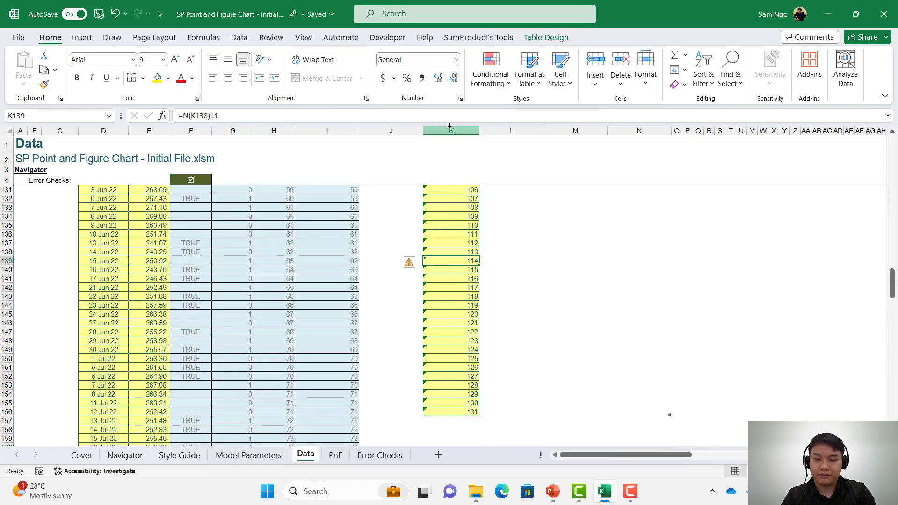
pyautogui.press('Right')
pyautogui.press('Down')
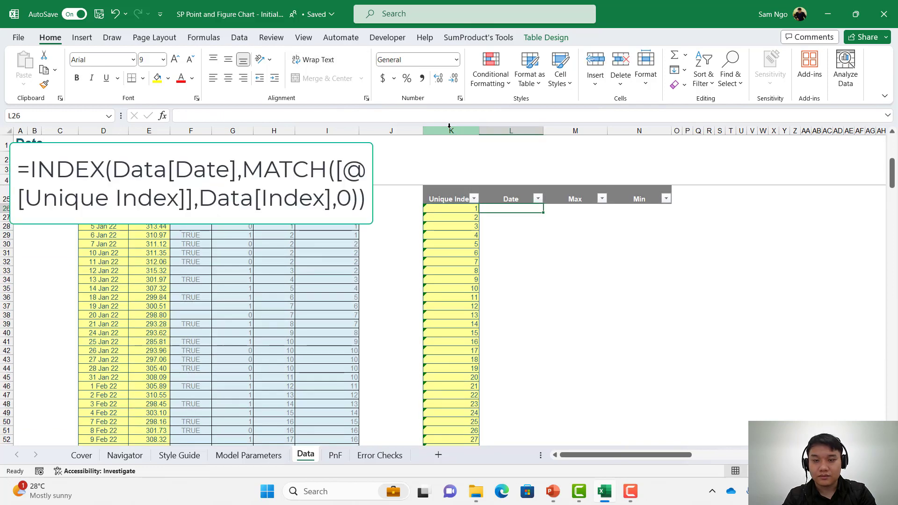
pyautogui.write('=index')
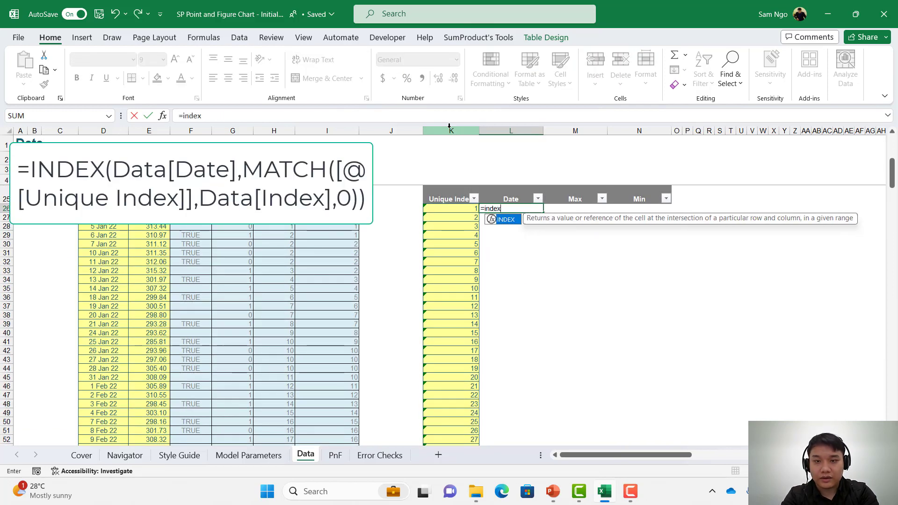
pyautogui.write('(')
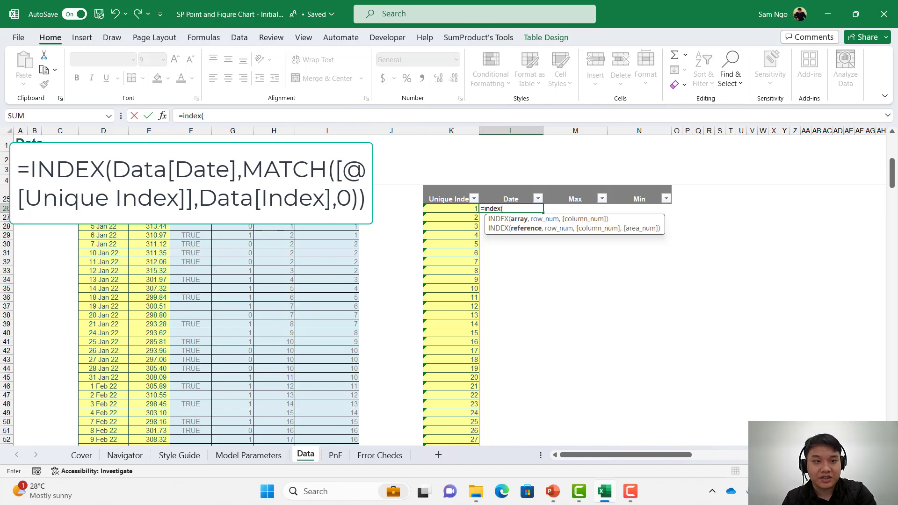
pyautogui.click(104, 199)
pyautogui.click(104, 218)
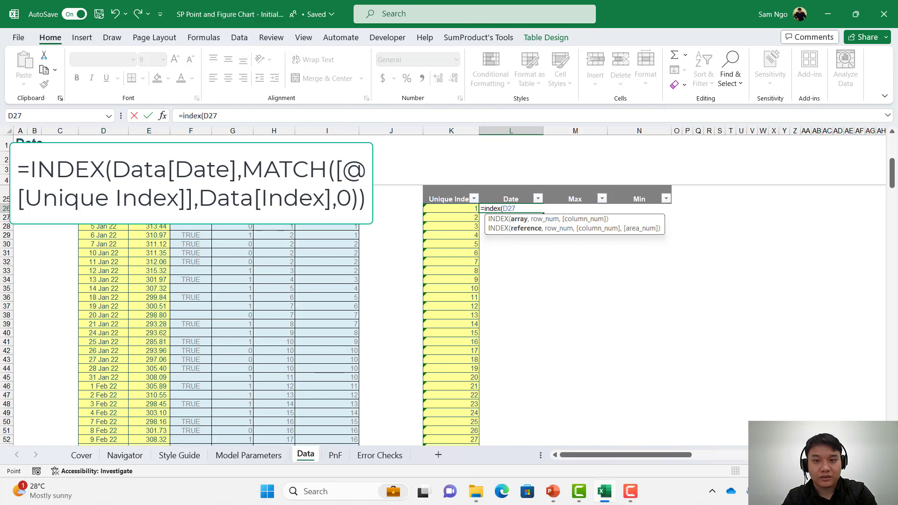
pyautogui.press('Up')
pyautogui.hotkey('ctrl', 'shift', 'Down')
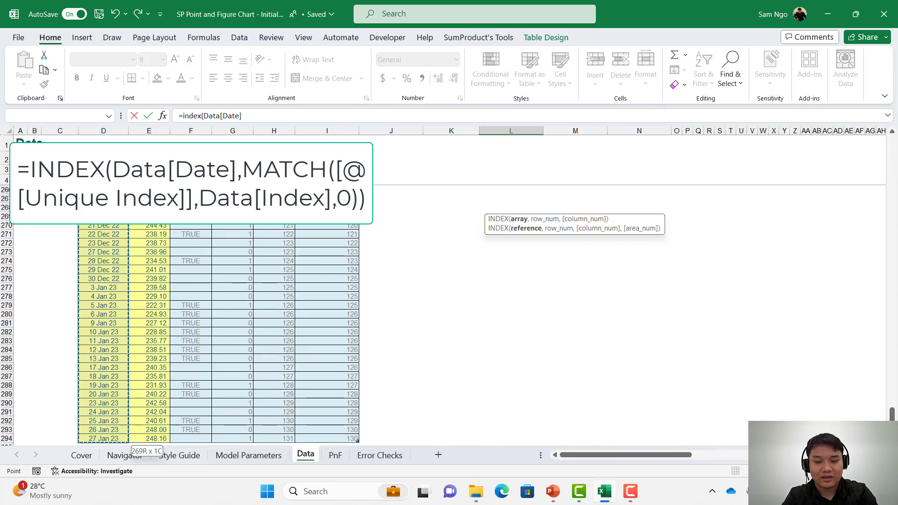
pyautogui.write(',match(')
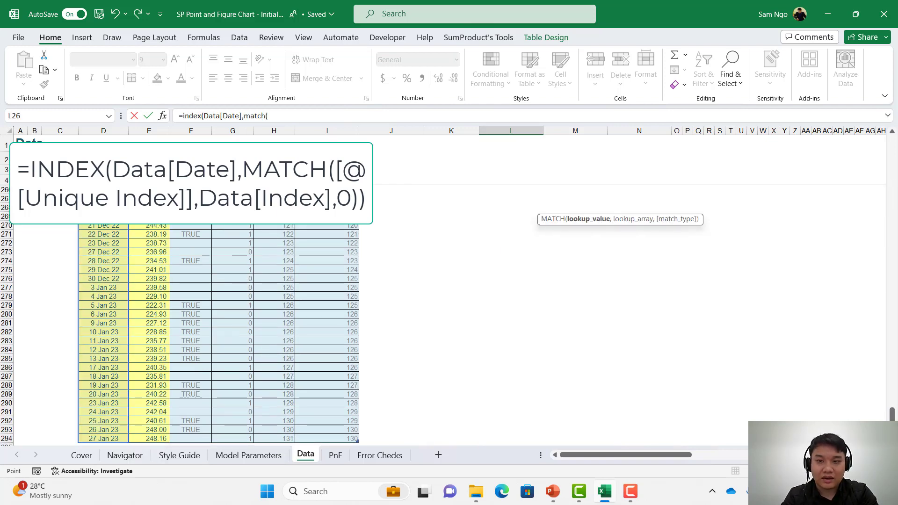
pyautogui.press('Left')
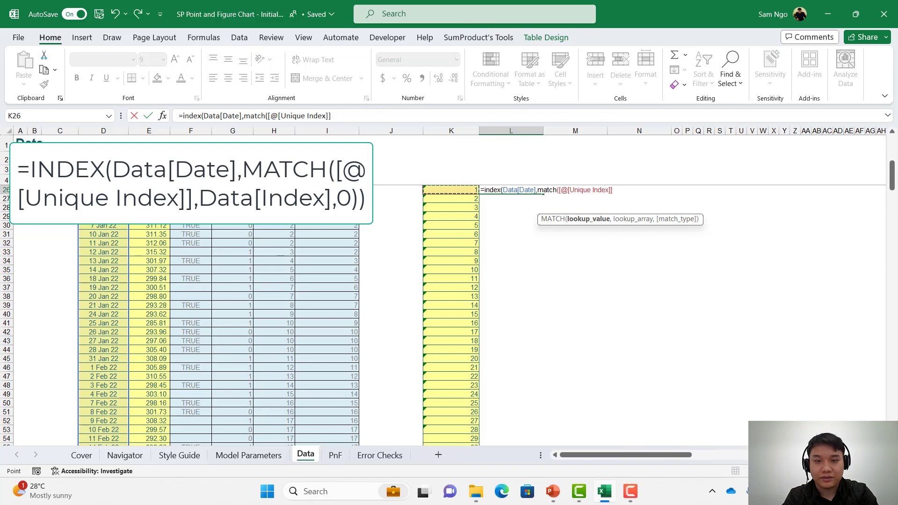
pyautogui.write(',')
pyautogui.scroll(2, 197, 236)
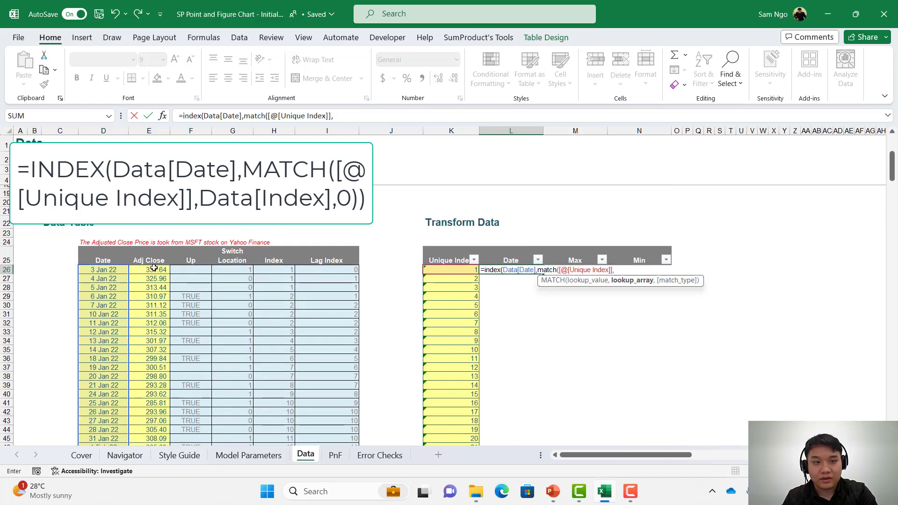
pyautogui.click(297, 271)
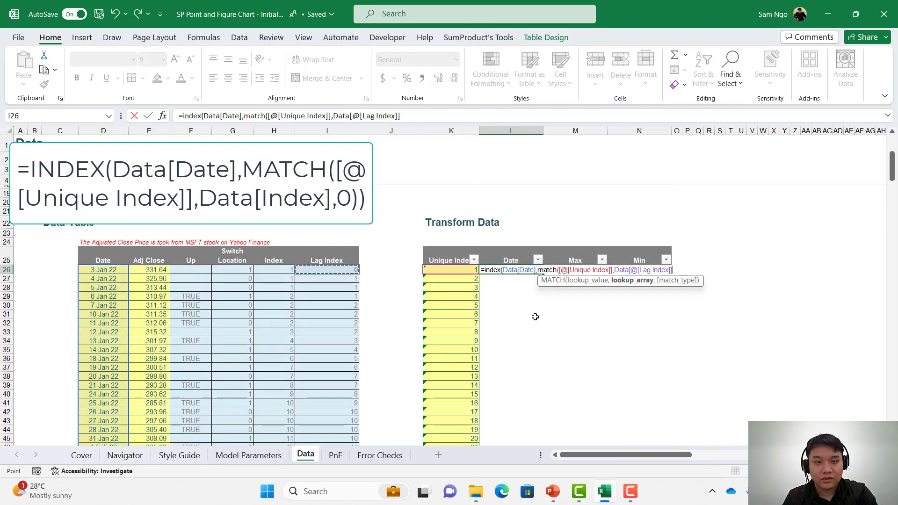
pyautogui.press('Left')
pyautogui.hotkey('ctrl', 'shift', 'Down')
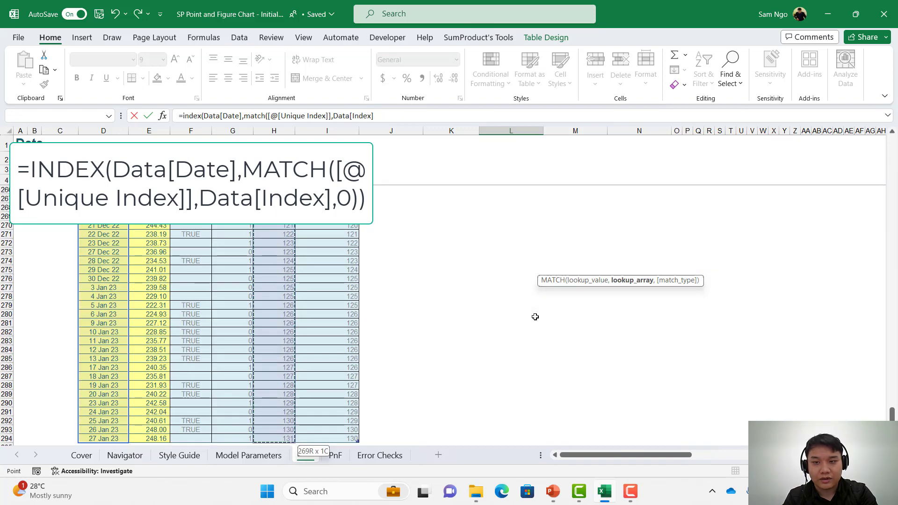
pyautogui.write(',')
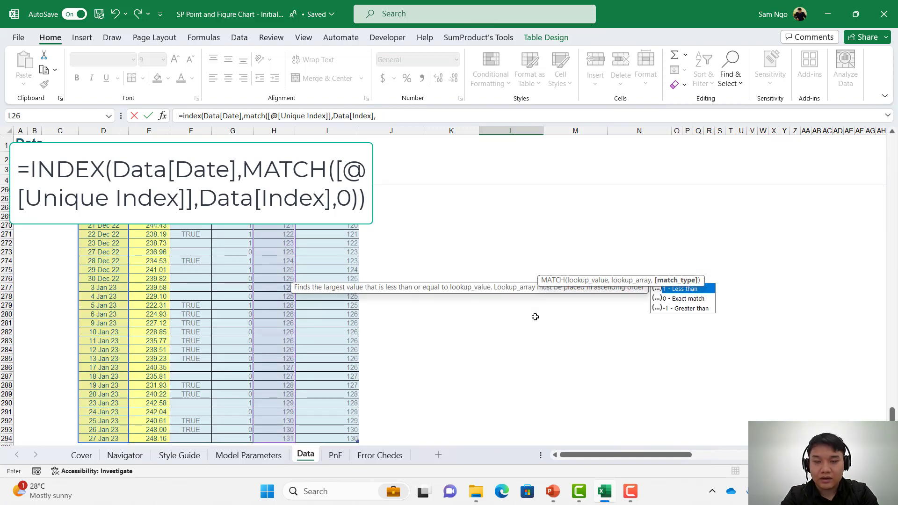
pyautogui.write('0))')
pyautogui.press('Return')
pyautogui.press('Up')
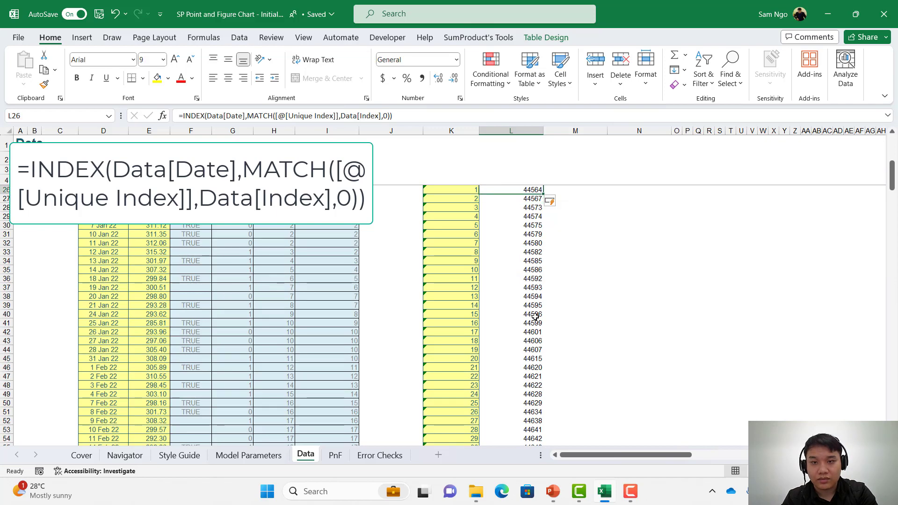
# Step: Apply the Date cell style to cell L26 in the Transform Data table
pyautogui.scroll(2, 601, 280)
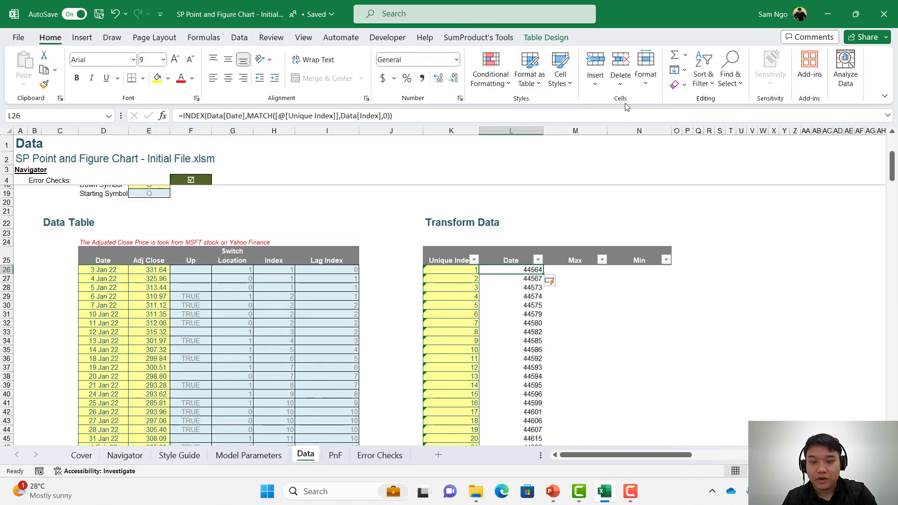
pyautogui.click(560, 74)
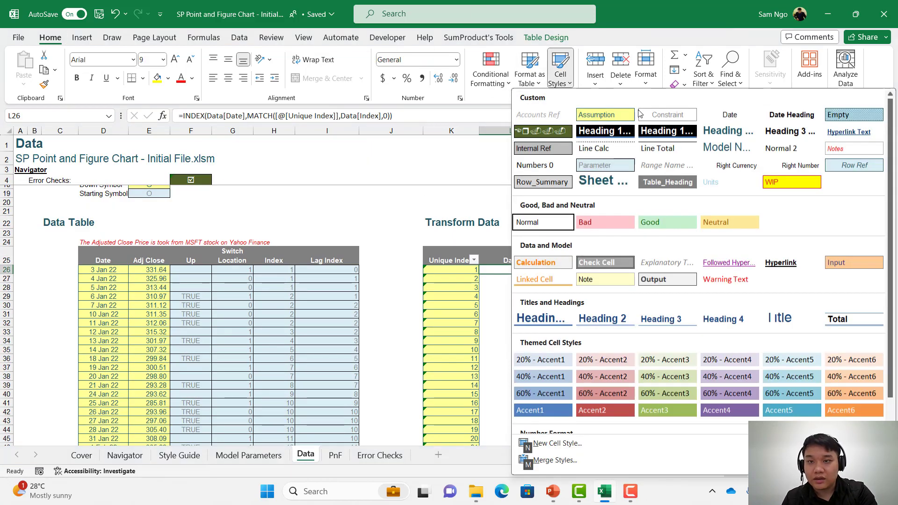
pyautogui.click(754, 117)
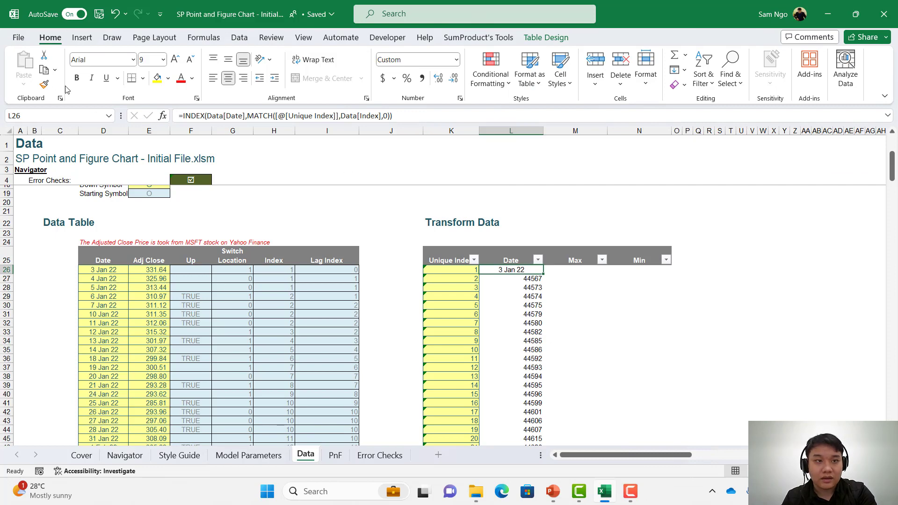
# Step: Copy the date format of cell L26 down the rest of the Transform Data table's Date column
pyautogui.click(45, 84)
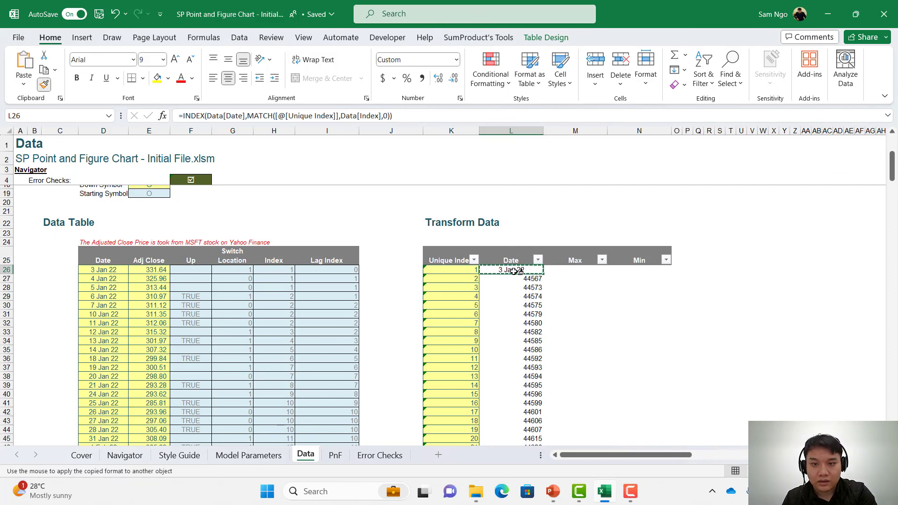
pyautogui.hotkey('ctrl', 'shift', 'Down')
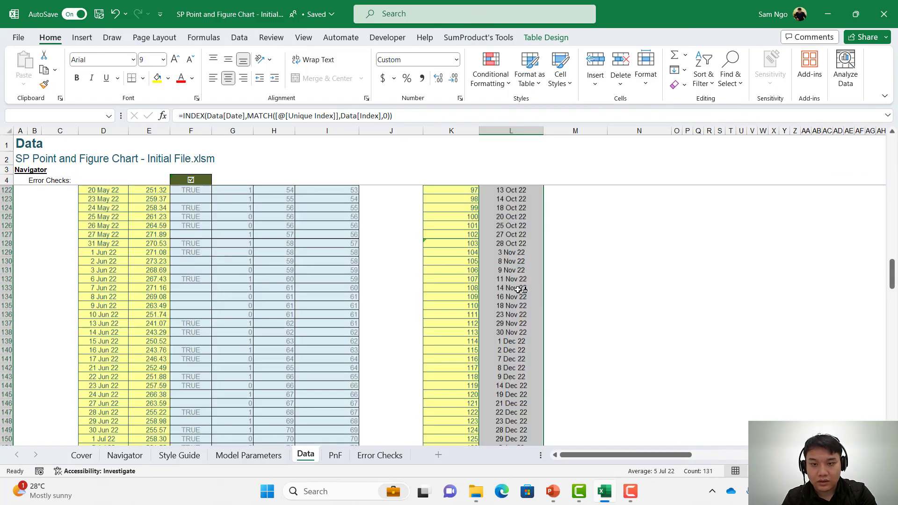
pyautogui.hotkey('ctrl', 'Up')
pyautogui.press('Down')
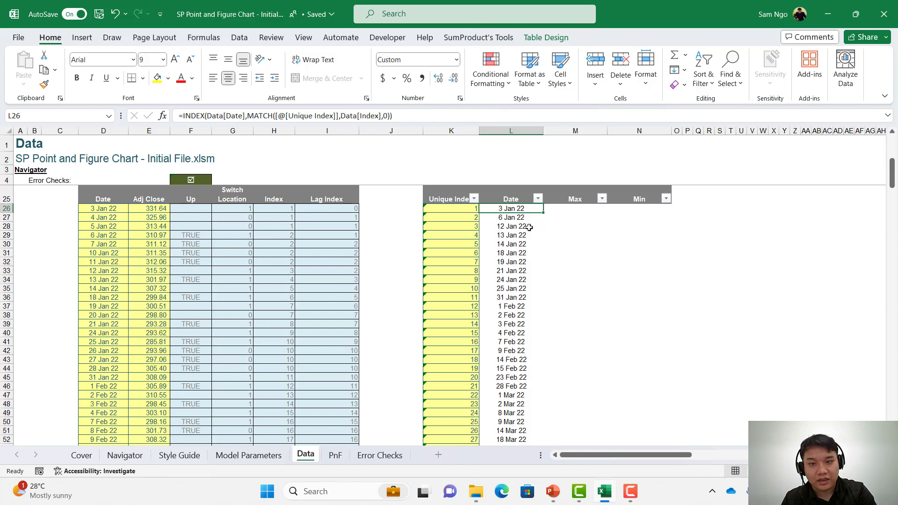
# Step: Try match type 1 in the Date column's MATCH formula in L26, and compare with rows 28 and 29 of the Data Table
pyautogui.doubleClick(384, 115)
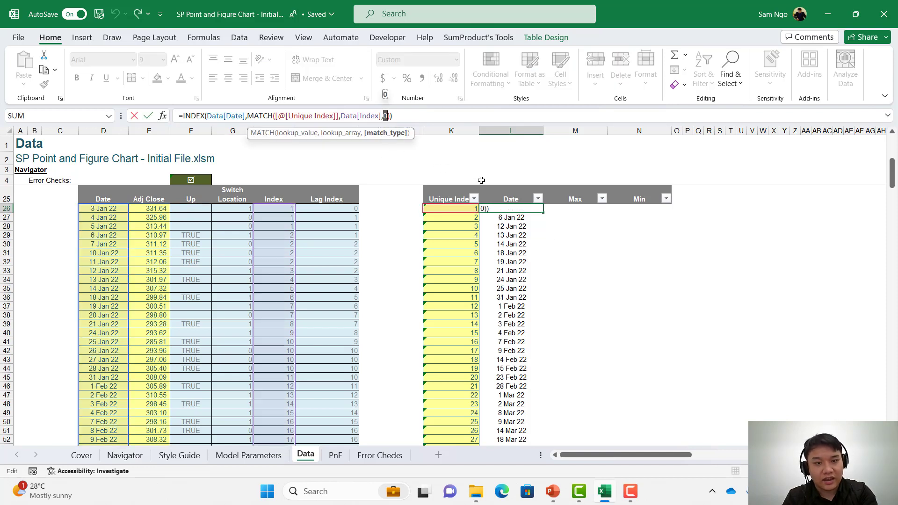
pyautogui.write('1')
pyautogui.press('Return')
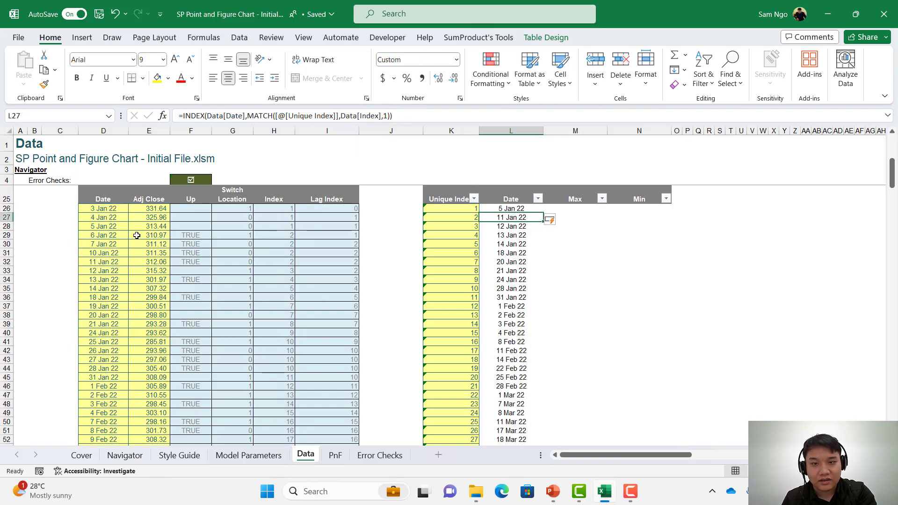
pyautogui.moveTo(87, 227); pyautogui.dragTo(290, 224)
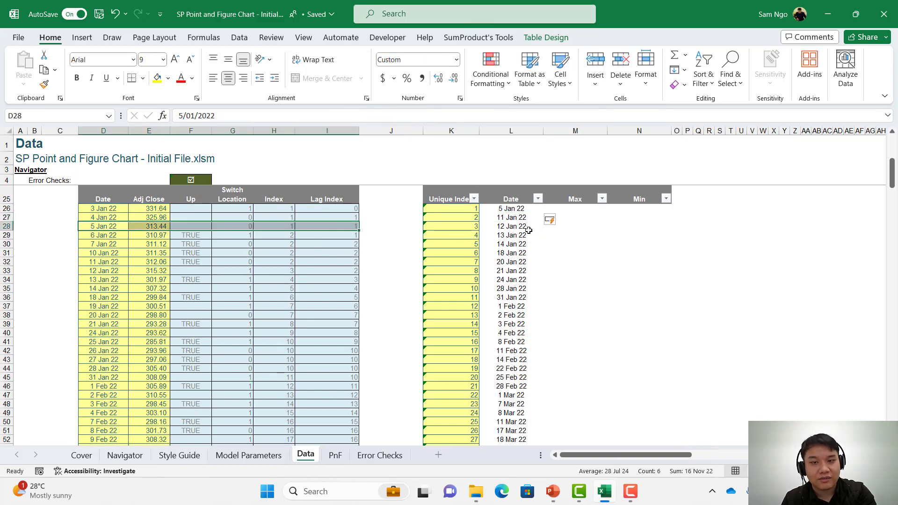
pyautogui.moveTo(100, 234); pyautogui.dragTo(343, 238)
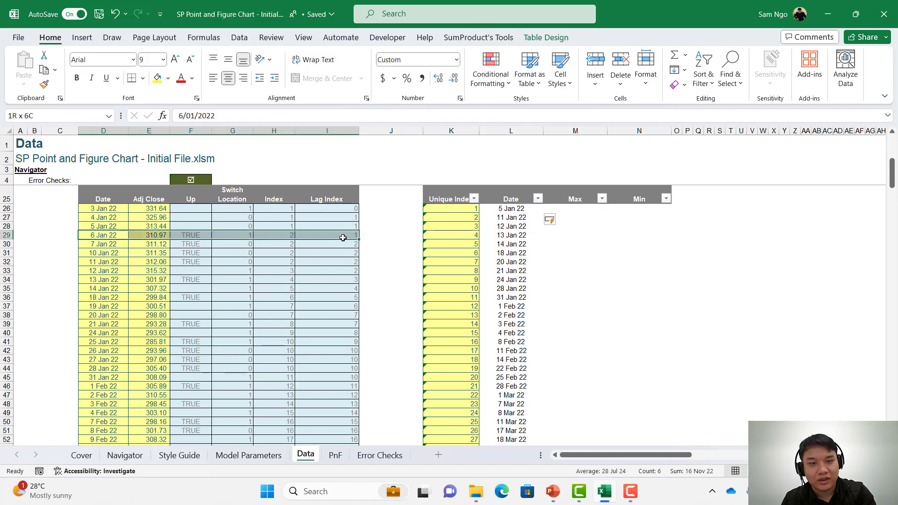
# Step: Set the MATCH type in the Date formula of cell L26 back to 0
pyautogui.click(508, 210)
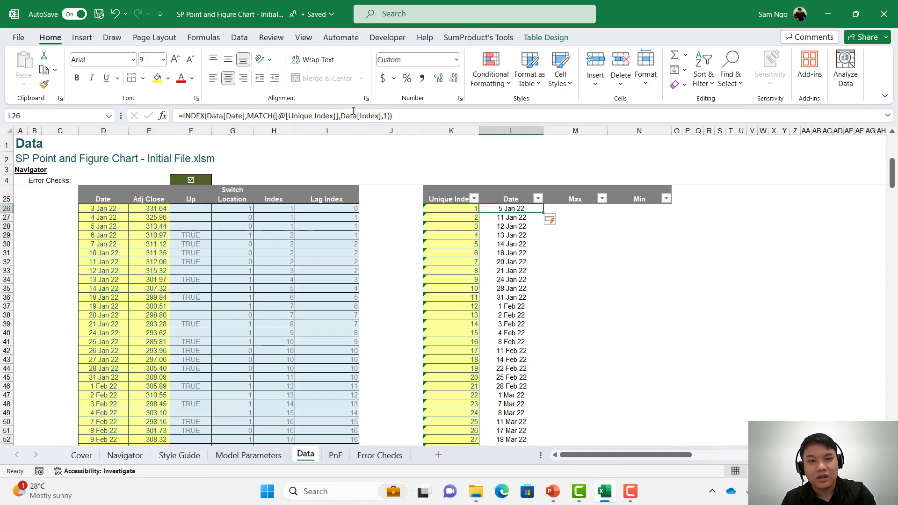
pyautogui.click(385, 116)
pyautogui.press('BackSpace')
pyautogui.write('0')
pyautogui.press('Return')
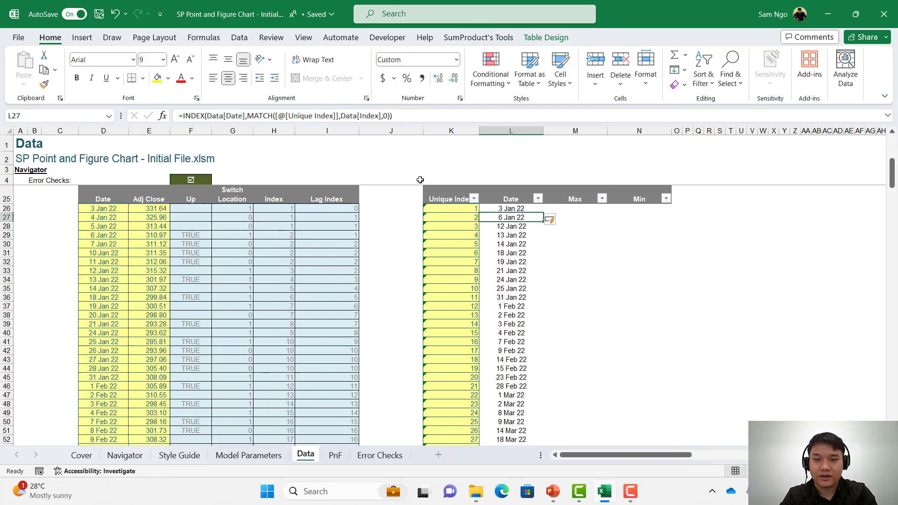
# Step: Apply the light blue bordered cell style of the Data Table's helper columns to the Transform Data dates in L26:L156
pyautogui.press('Up')
pyautogui.press('Right')
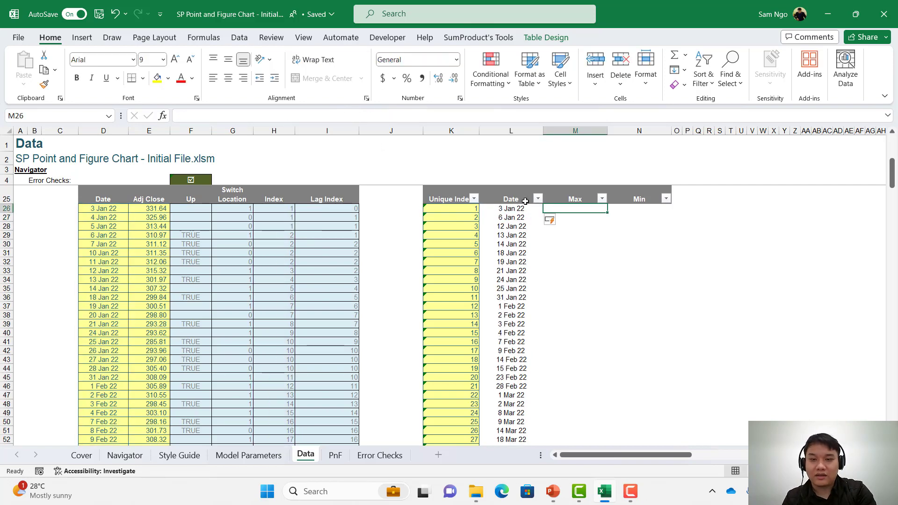
pyautogui.click(529, 203)
pyautogui.press('Down')
pyautogui.hotkey('ctrl', 'shift', 'Down')
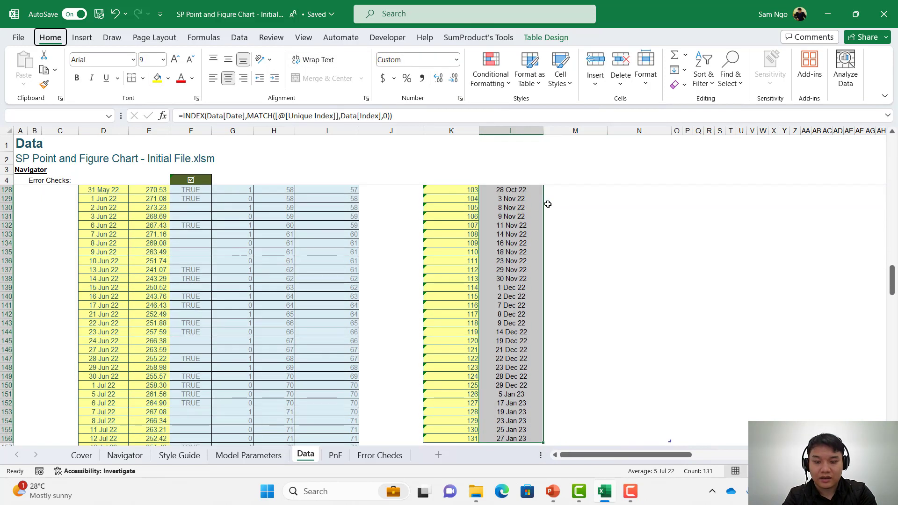
pyautogui.hotkey('alt', 'h')
pyautogui.press('j')
pyautogui.click(614, 168)
pyautogui.press('Up')
pyautogui.press('Up')
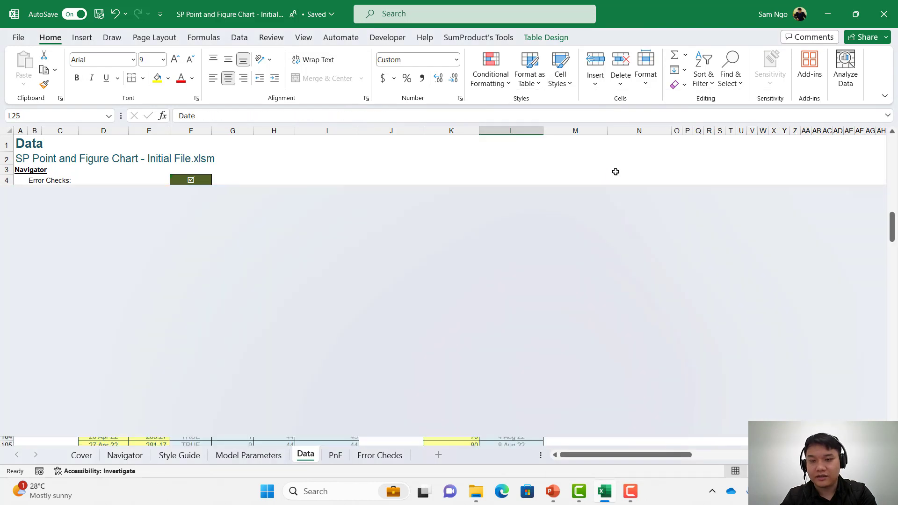
# Step: Start the Max formula in cell M26 with =MAX(IF(Data[Index]=[@[Unique Index]],Data[Adj Close]), as its first argument
pyautogui.press('Down')
pyautogui.press('Down')
pyautogui.press('Right')
pyautogui.write('=')
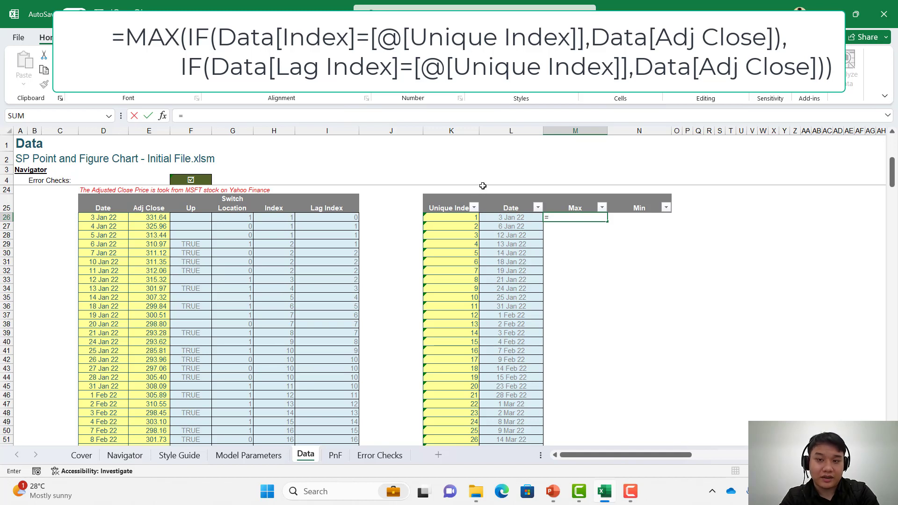
pyautogui.write('max')
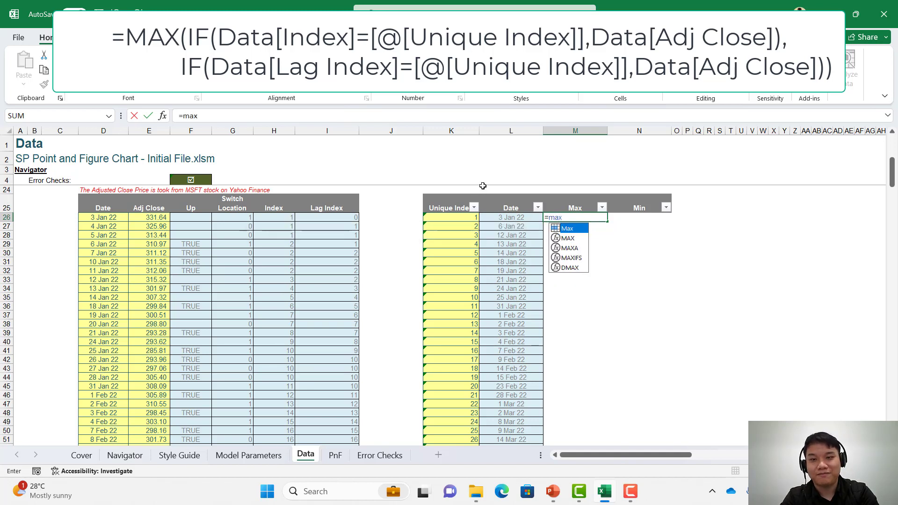
pyautogui.write('(')
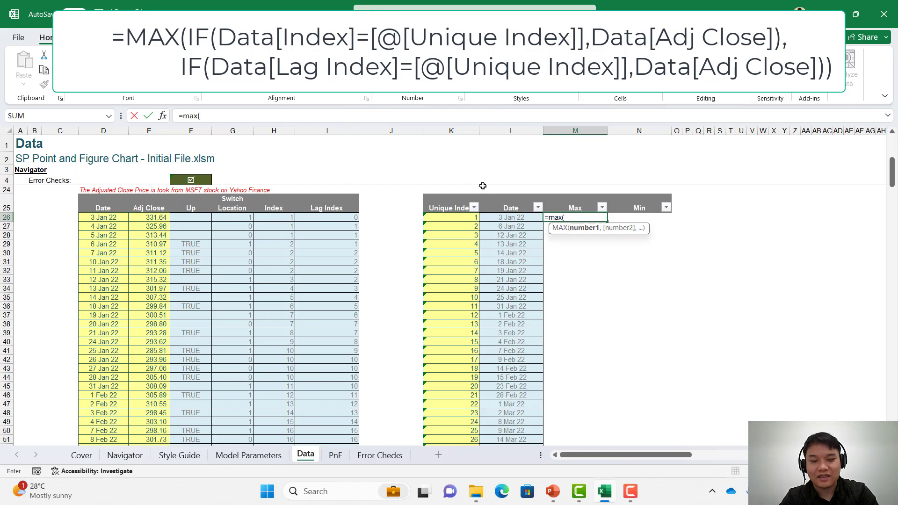
pyautogui.write('IF(')
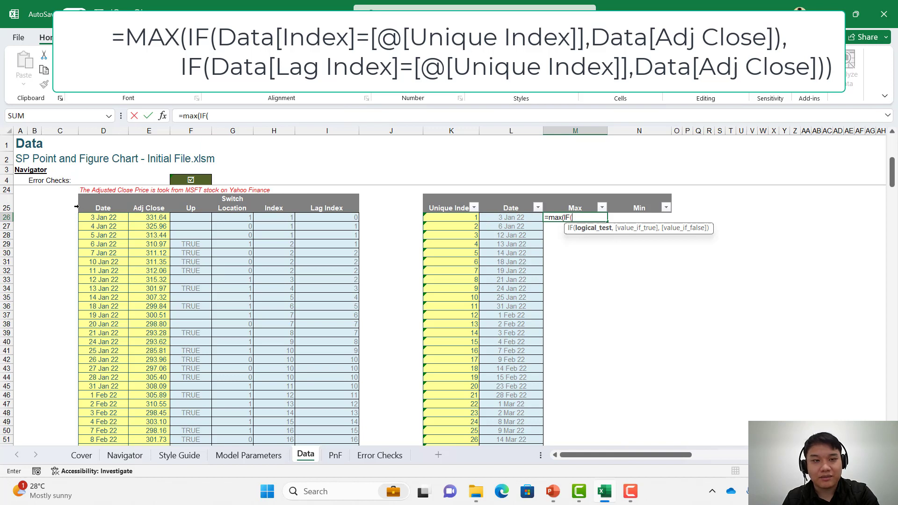
pyautogui.click(270, 202)
pyautogui.click(276, 194)
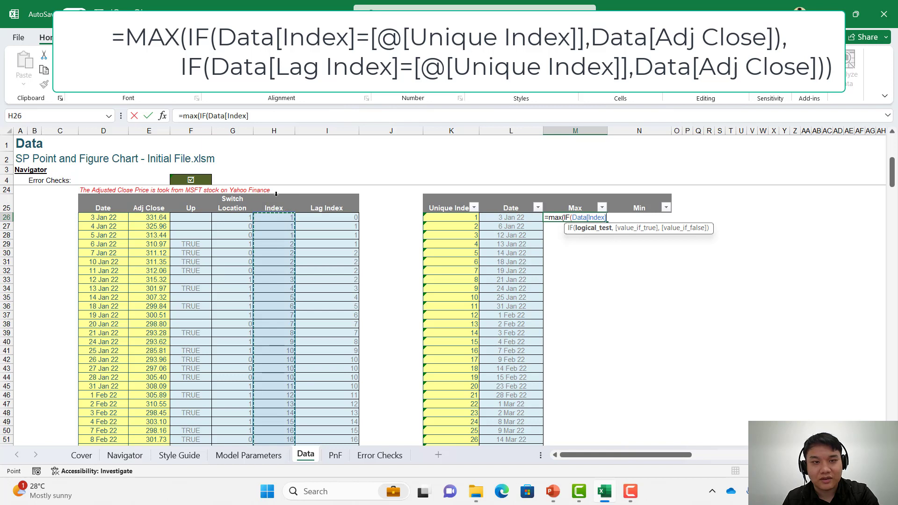
pyautogui.write('=')
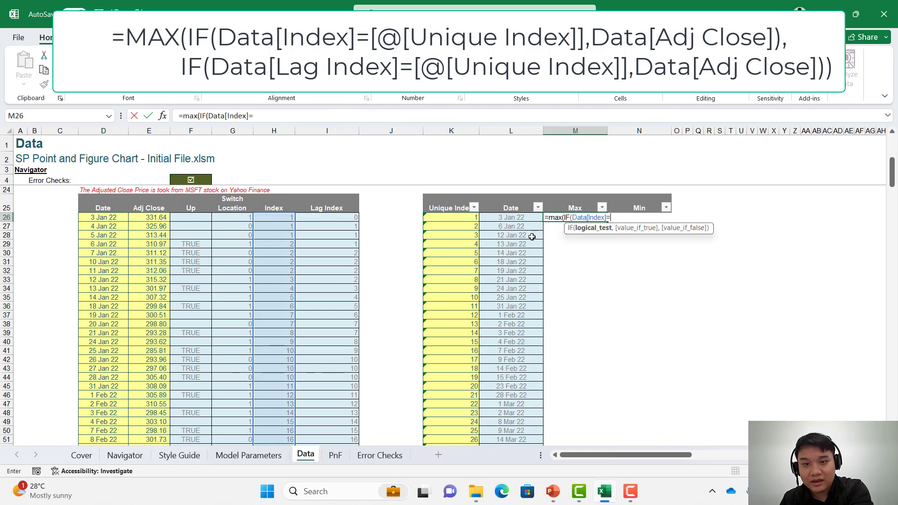
pyautogui.click(461, 216)
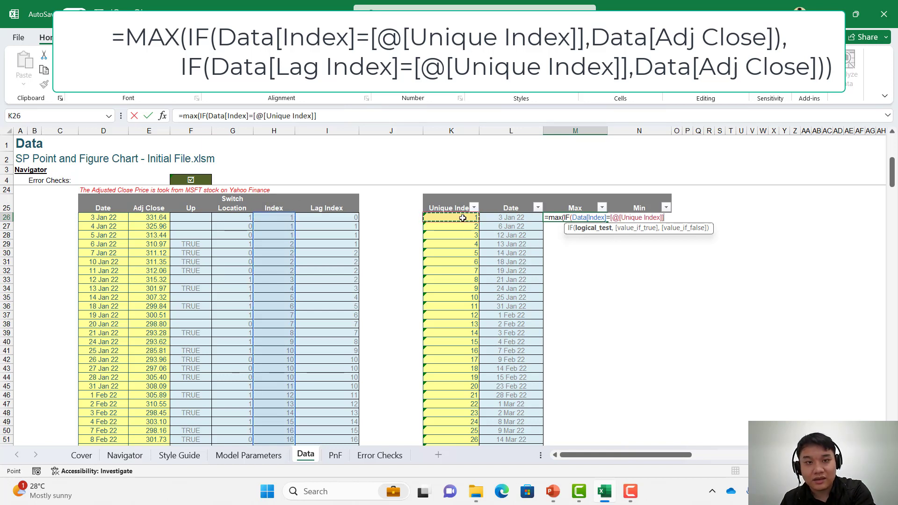
pyautogui.write(',')
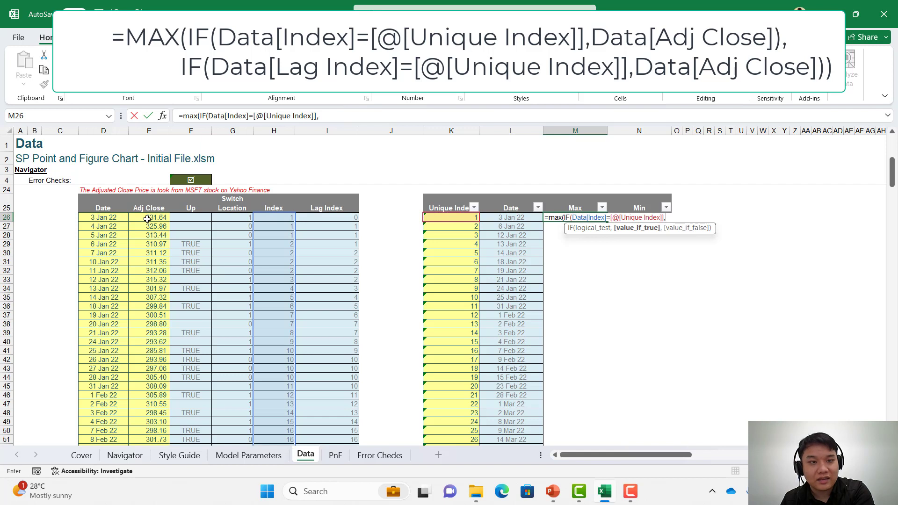
pyautogui.click(155, 192)
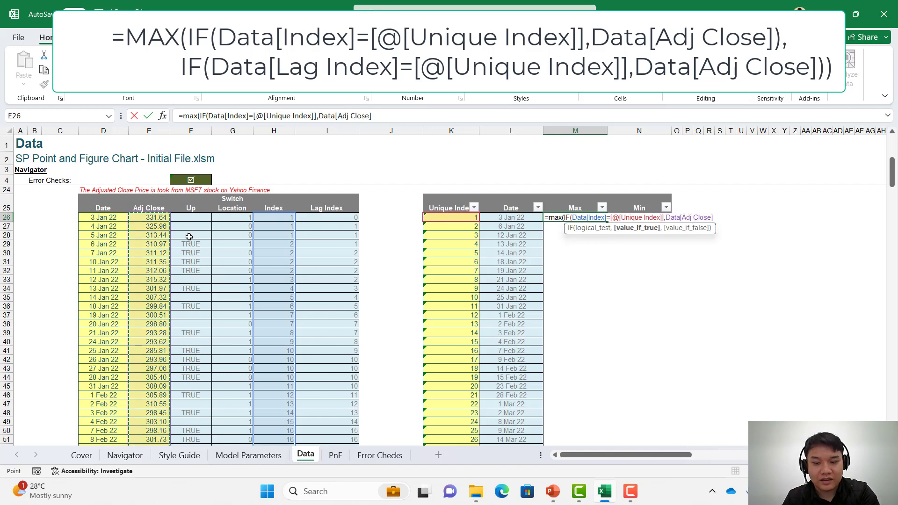
pyautogui.write(')')
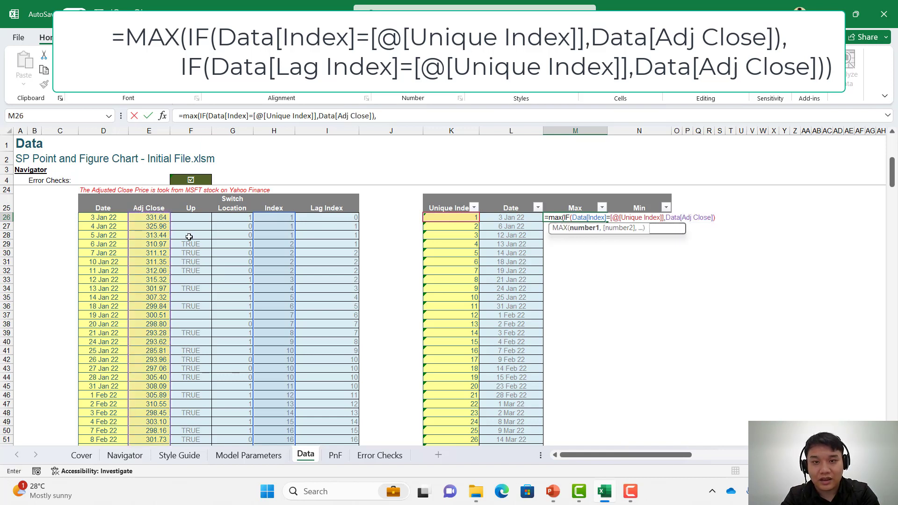
pyautogui.write(',')
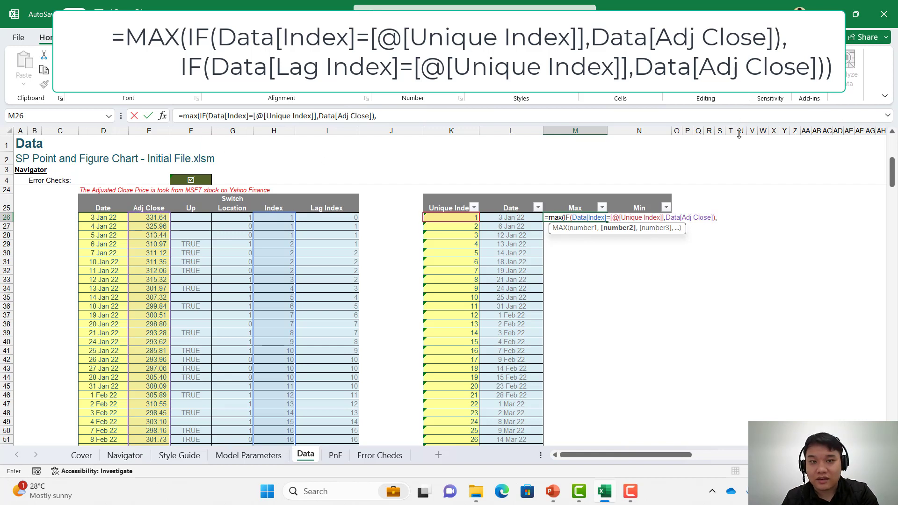
# Step: Complete the M26 formula on a second line with IF(Data[Lag Index]=[@[Unique Index]],Data[Adj Close])) and enter it for the Max column
pyautogui.hotkey('ctrl', 'shift', 'u')
pyautogui.click(377, 115)
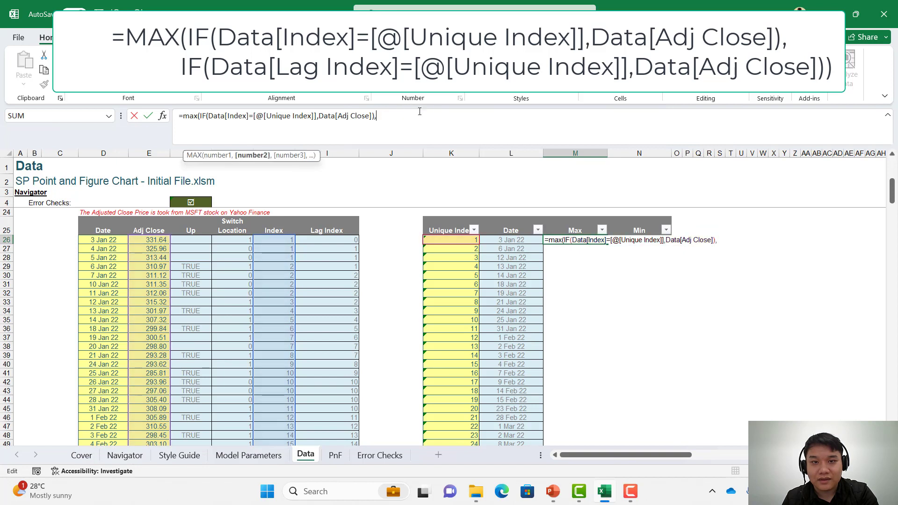
pyautogui.hotkey('alt', 'Return')
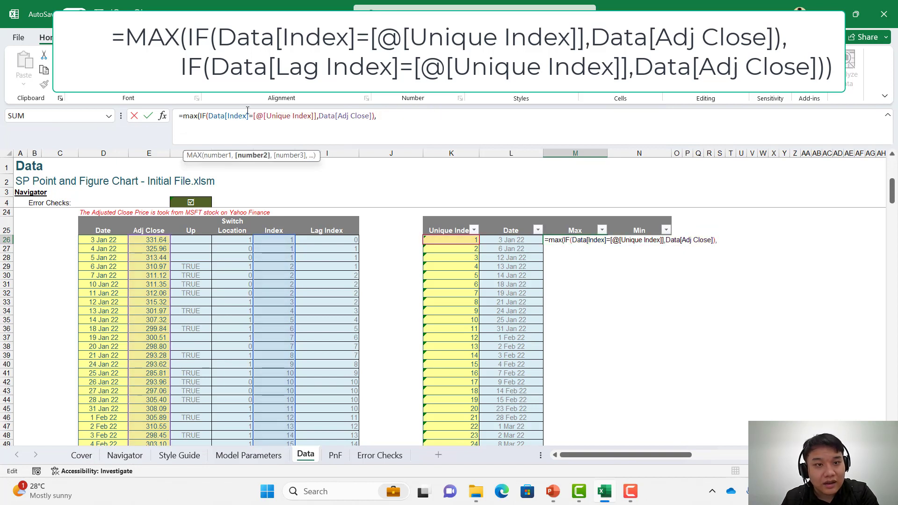
pyautogui.moveTo(201, 117); pyautogui.dragTo(374, 117)
pyautogui.hotkey('ctrl', 'c')
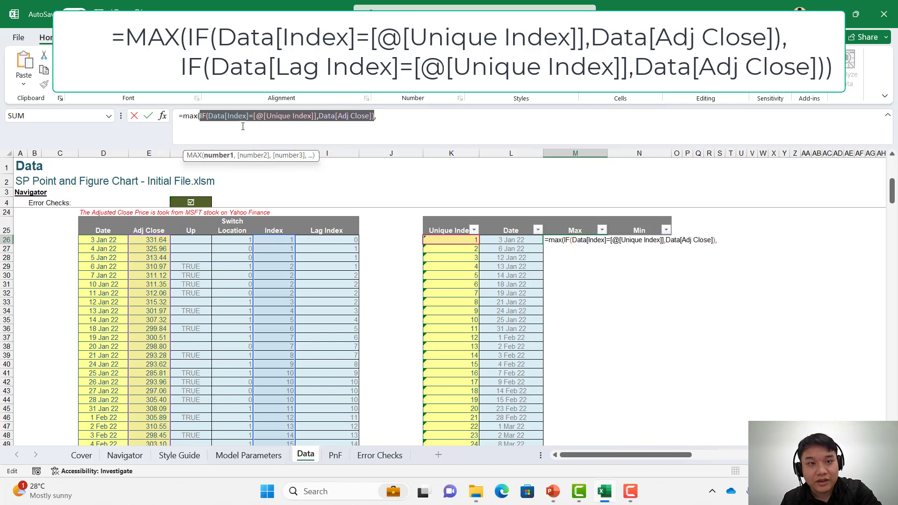
pyautogui.click(334, 129)
pyautogui.hotkey('ctrl', 'v')
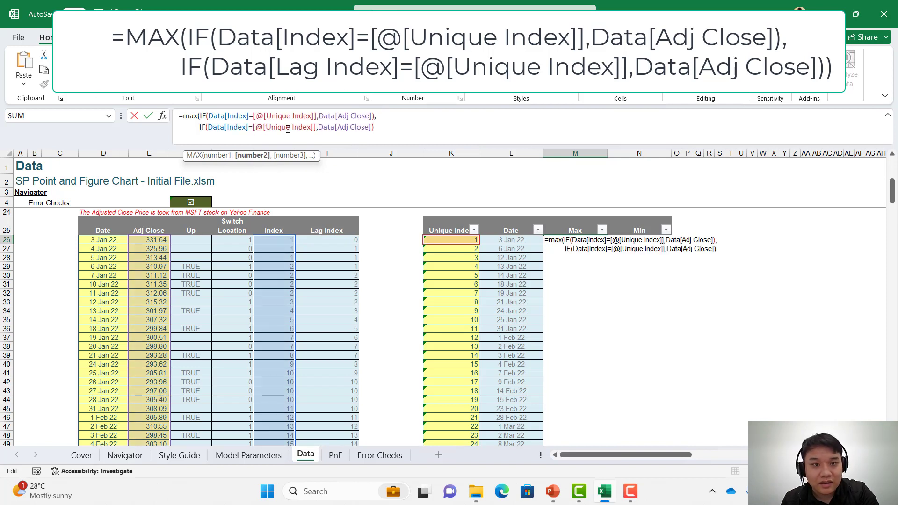
pyautogui.click(280, 129)
pyautogui.doubleClick(223, 127)
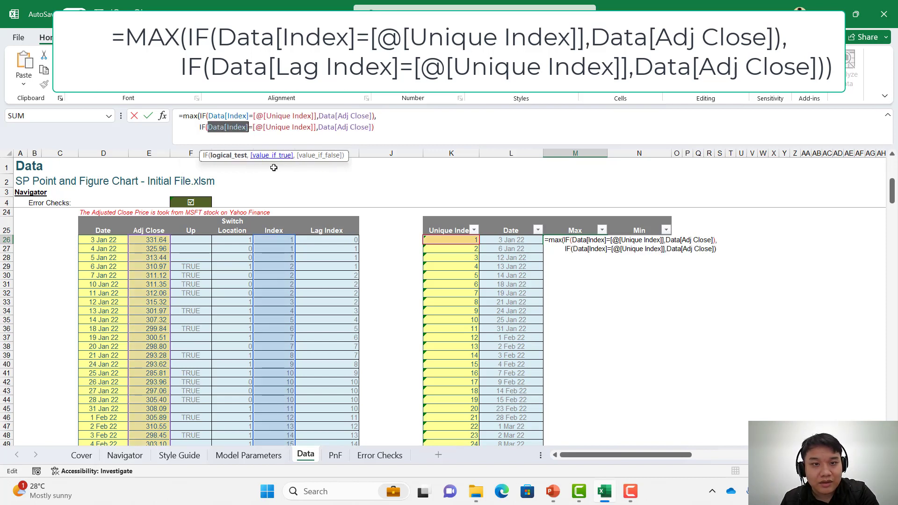
pyautogui.click(323, 222)
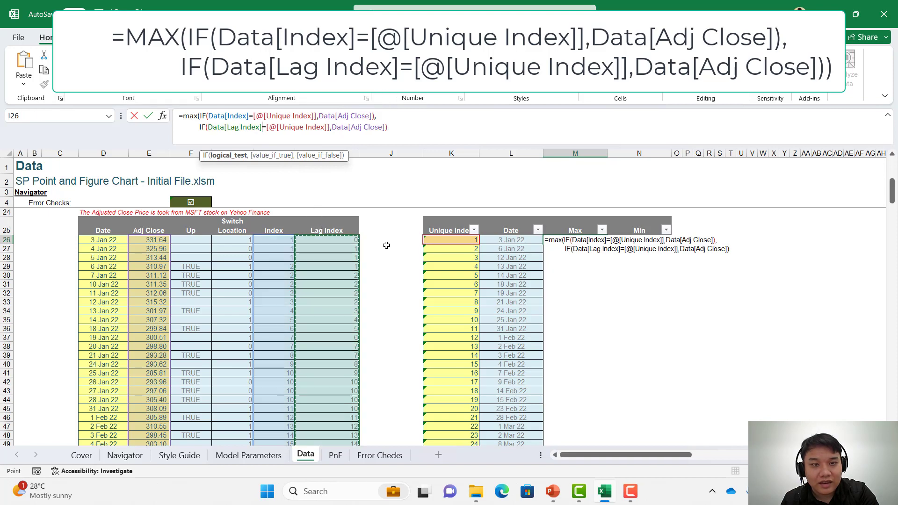
pyautogui.click(451, 127)
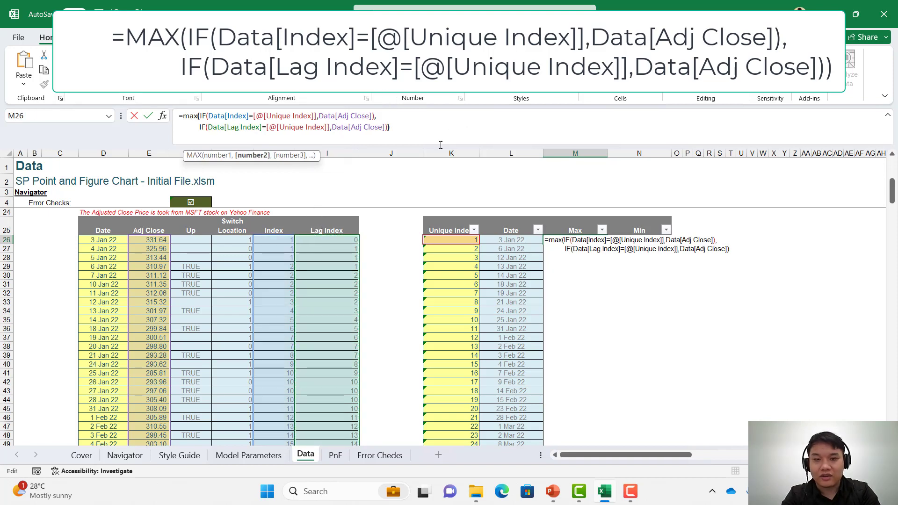
pyautogui.hotkey('ctrl', 'Return')
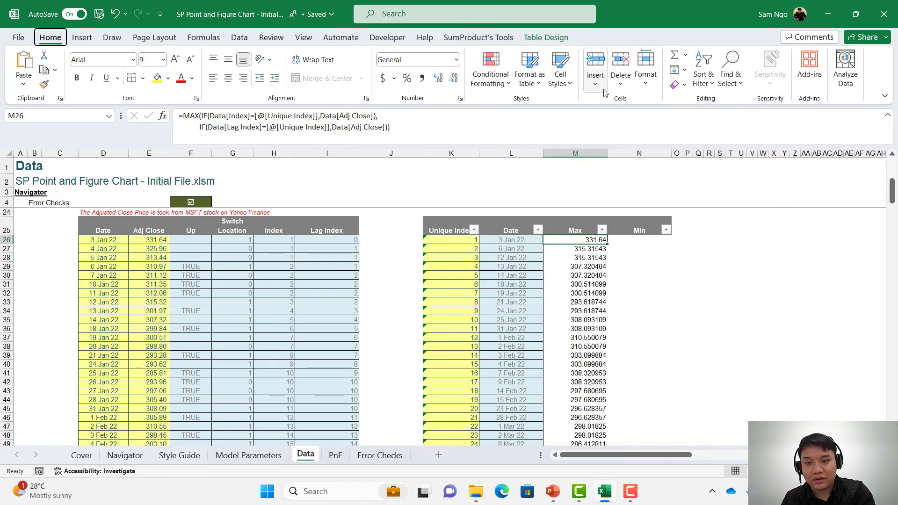
# Step: Apply a number cell style with two decimal places to M26 and copy that format down the Max column
pyautogui.click(560, 74)
pyautogui.click(554, 166)
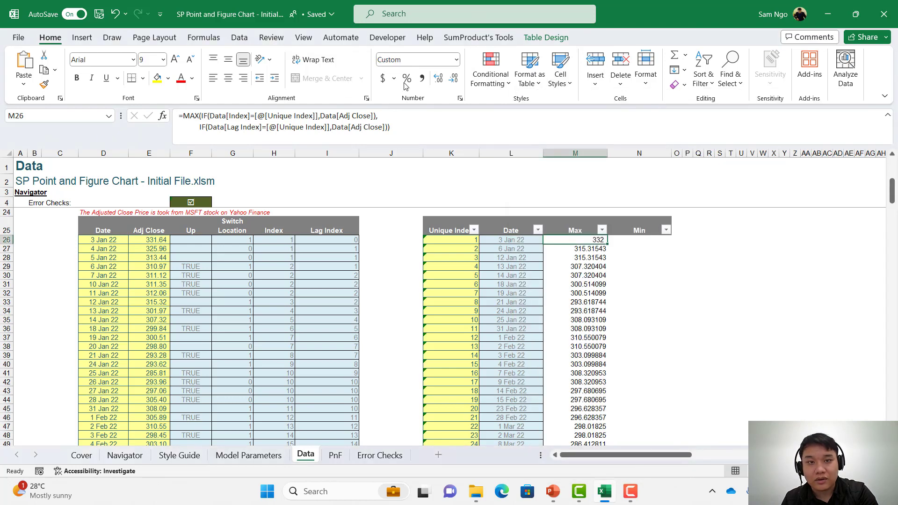
pyautogui.click(438, 78)
pyautogui.click(438, 78)
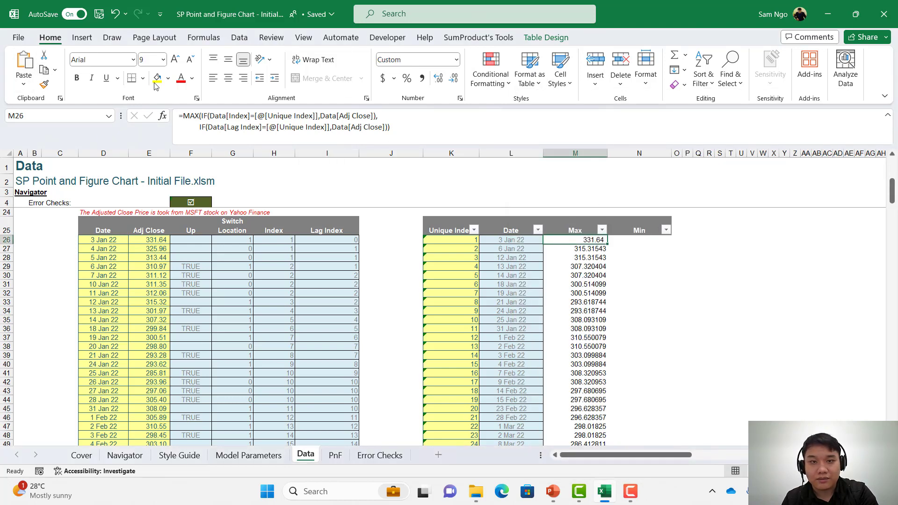
pyautogui.click(44, 84)
pyautogui.hotkey('ctrl', 'shift', 'Down')
pyautogui.press('Right')
pyautogui.press('Up')
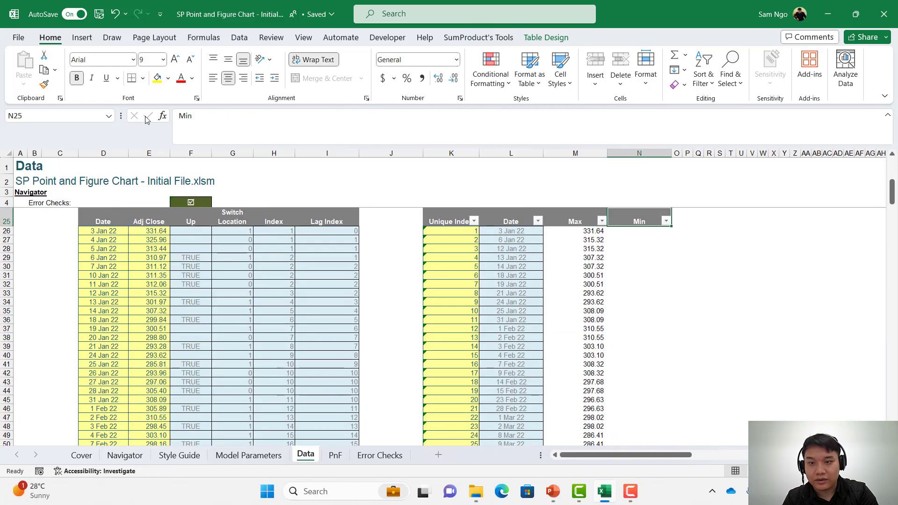
pyautogui.press('Down')
pyautogui.write('=')
pyautogui.press('Escape')
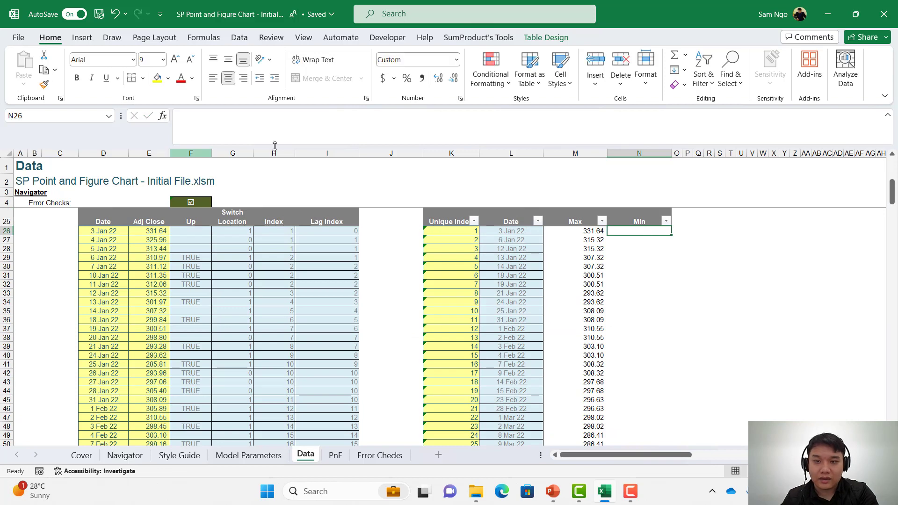
# Step: Reuse the M26 Max formula in cell N26 with MAX replaced by MIN, and enter it for the Min column
pyautogui.click(584, 231)
pyautogui.moveTo(415, 129); pyautogui.dragTo(147, 97)
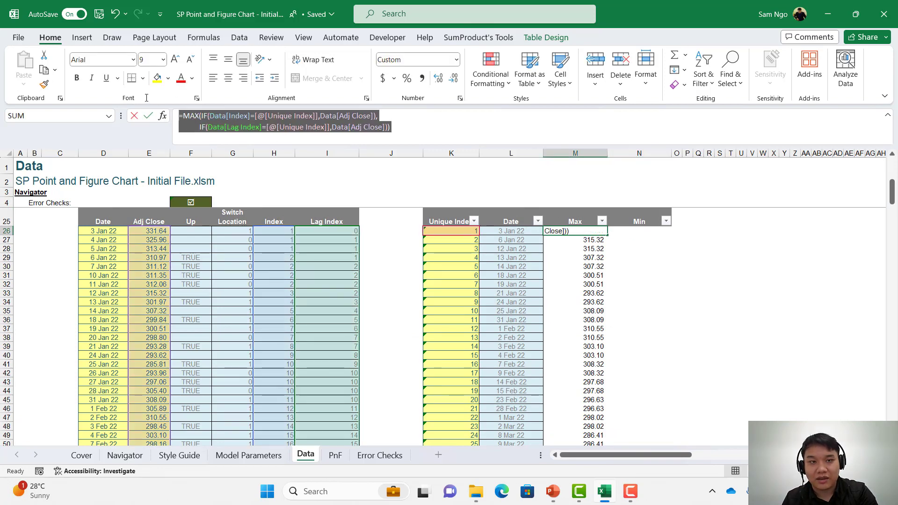
pyautogui.hotkey('ctrl', 'c')
pyautogui.press('Escape')
pyautogui.click(631, 230)
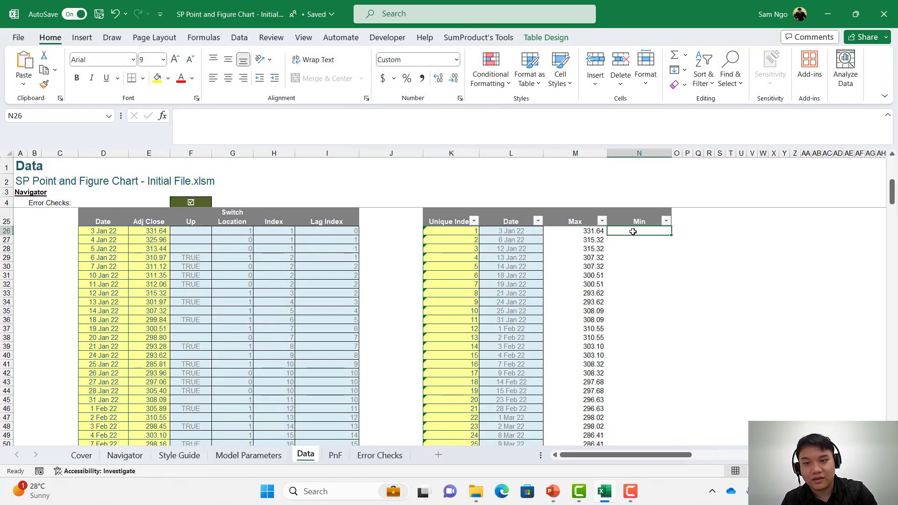
pyautogui.click(238, 123)
pyautogui.hotkey('ctrl', 'v')
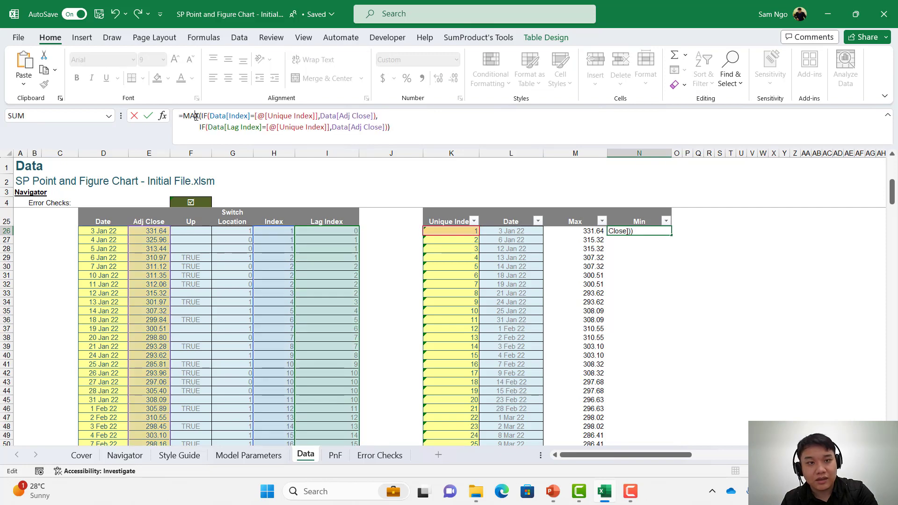
pyautogui.write('MIN')
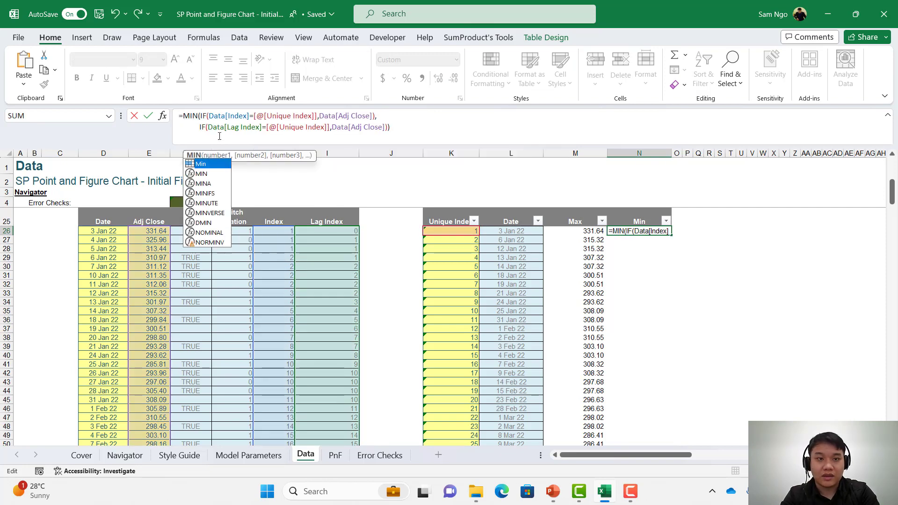
pyautogui.press('Return')
pyautogui.press('Up')
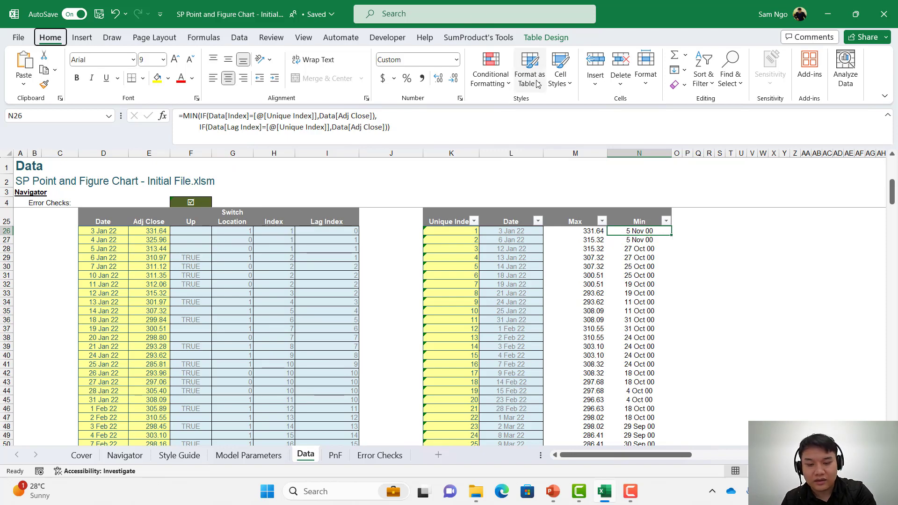
# Step: Apply the two-decimal number format of M26 to N26 and copy it down the whole Min column
pyautogui.click(560, 84)
pyautogui.click(554, 164)
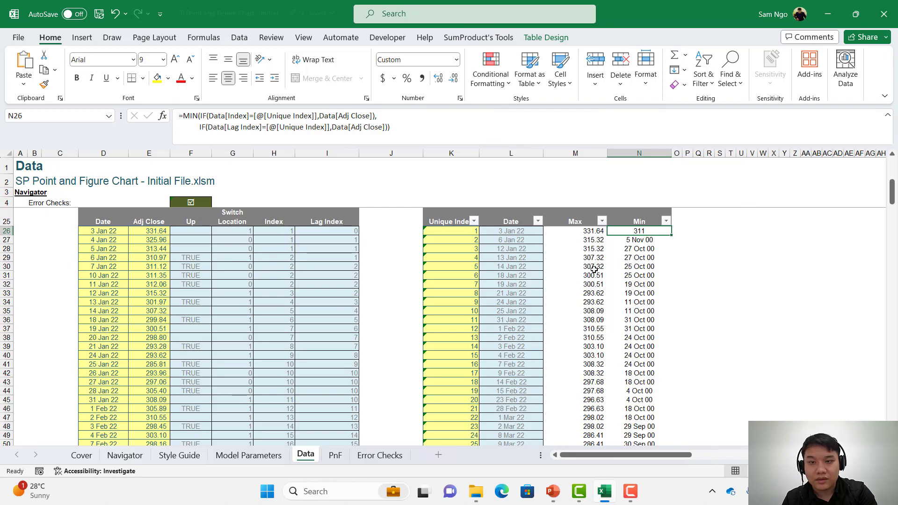
pyautogui.click(592, 231)
pyautogui.click(44, 84)
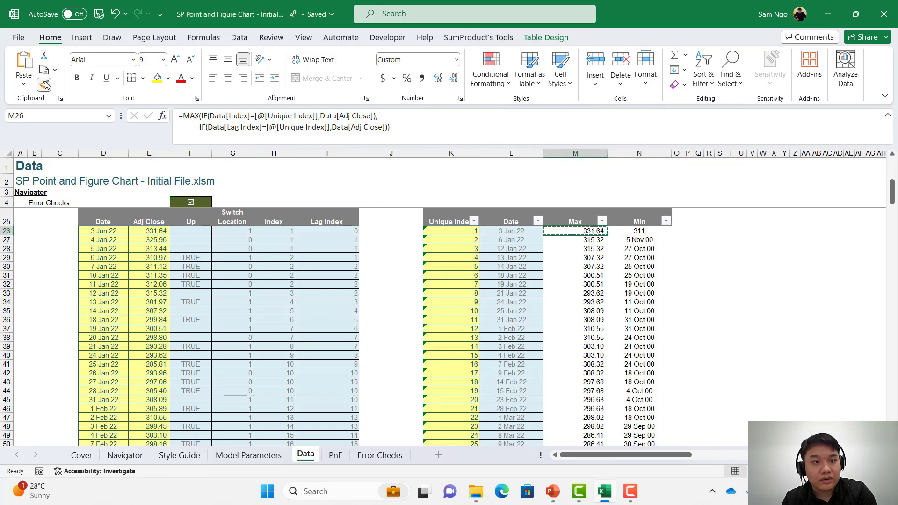
pyautogui.click(639, 231)
pyautogui.click(44, 84)
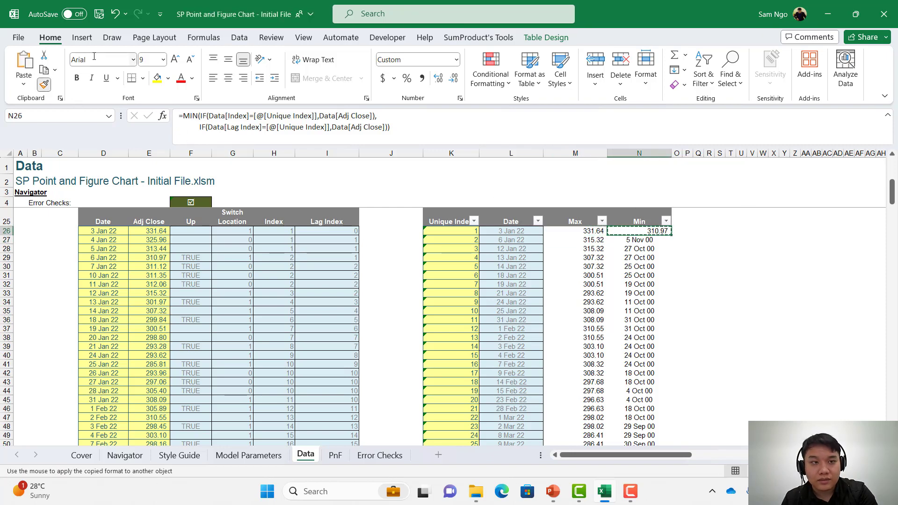
pyautogui.hotkey('ctrl', 'shift', 'Down')
pyautogui.hotkey('ctrl', 'Up')
pyautogui.scroll(3, 605, 345)
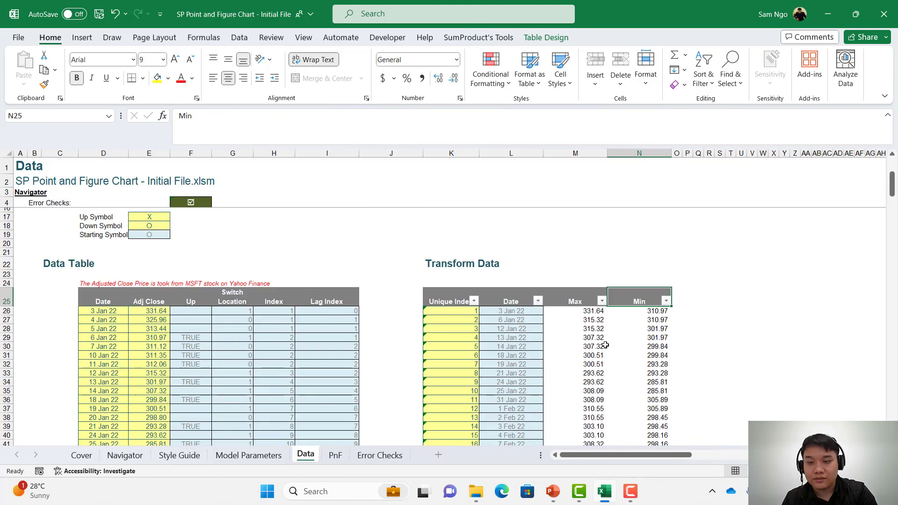
pyautogui.scroll(-2, 605, 345)
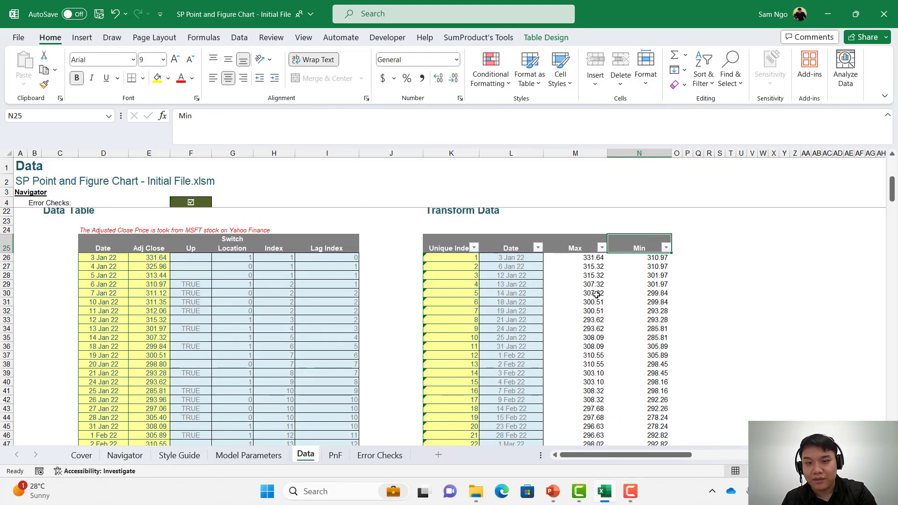
pyautogui.scroll(2, 530, 383)
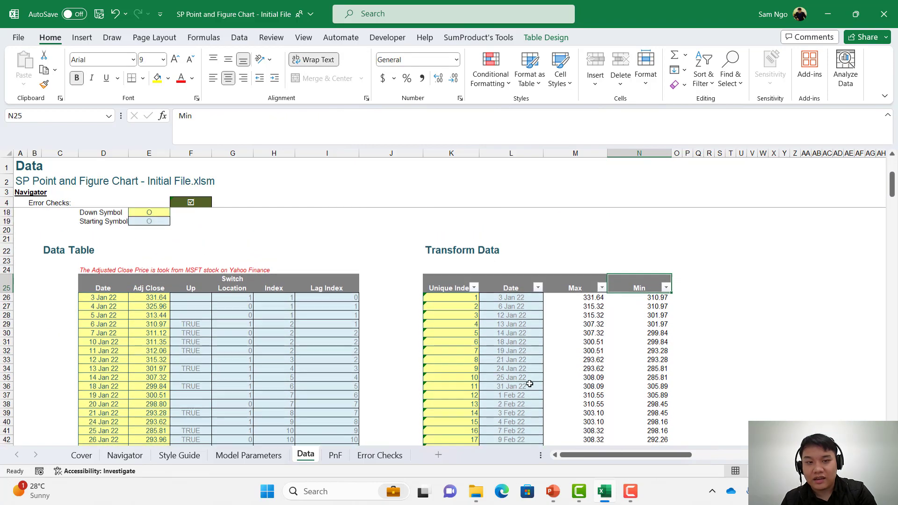
pyautogui.scroll(3, 529, 383)
pyautogui.scroll(-1, 526, 388)
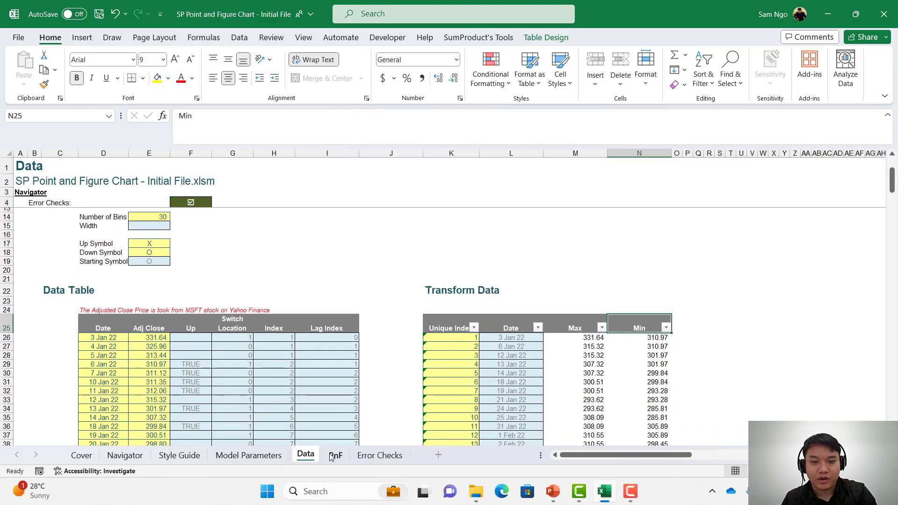
# Step: Number the bins on the PnF sheet by entering =SEQUENCE(Number_of_Bins) in cell D11, beside the Lower Bin column
pyautogui.click(335, 455)
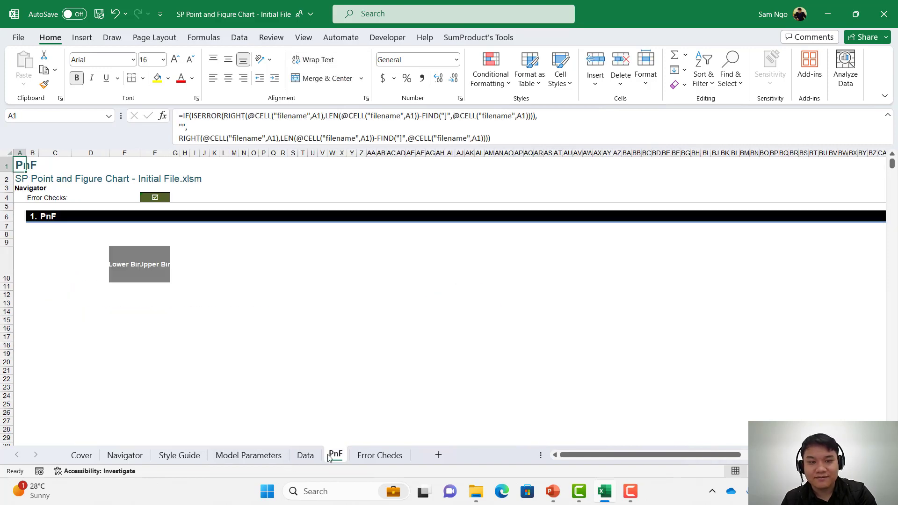
pyautogui.click(125, 258)
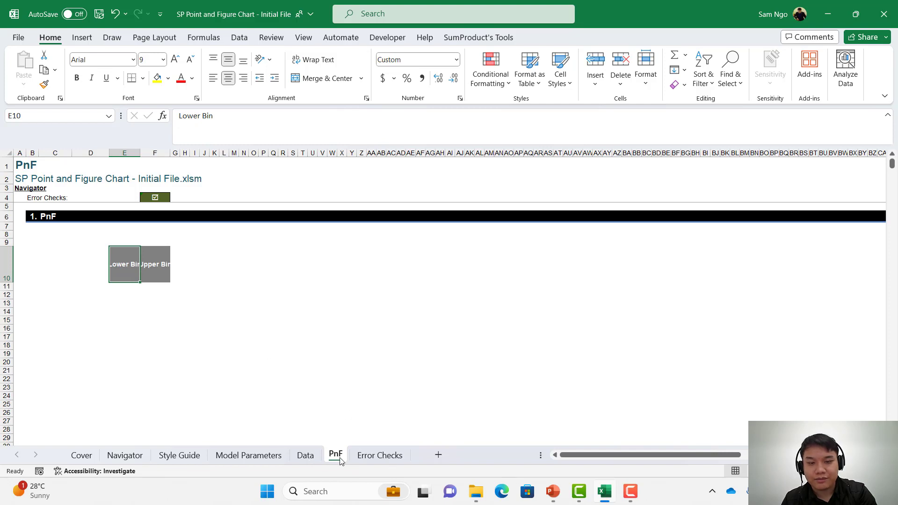
pyautogui.click(126, 287)
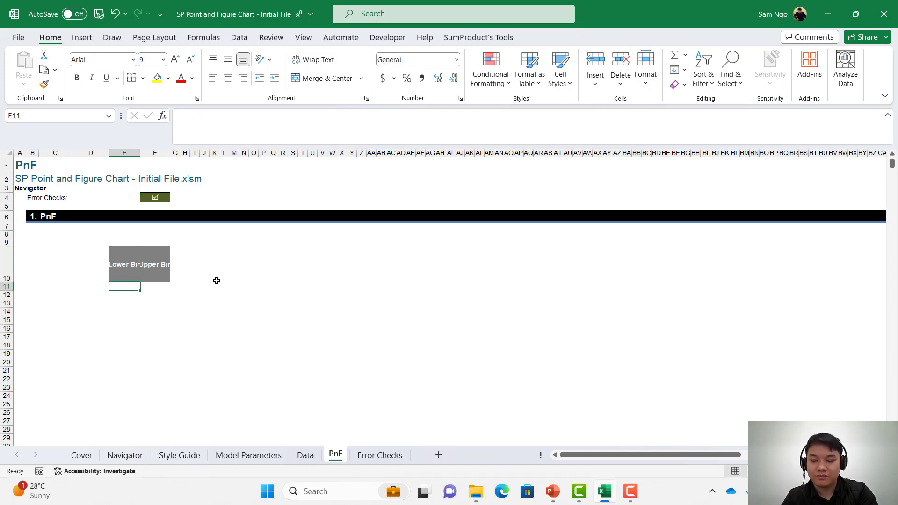
pyautogui.write('=')
pyautogui.press('BackSpace')
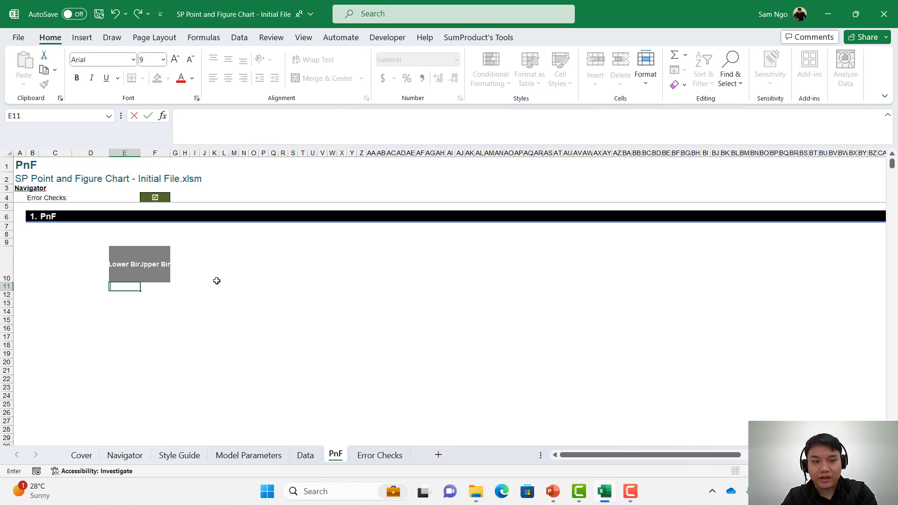
pyautogui.press('Left')
pyautogui.write('=s')
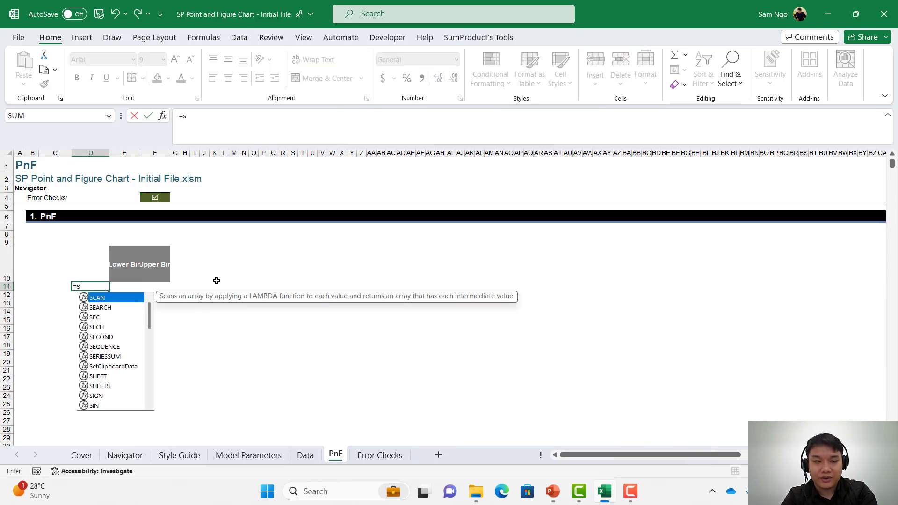
pyautogui.write('equence(')
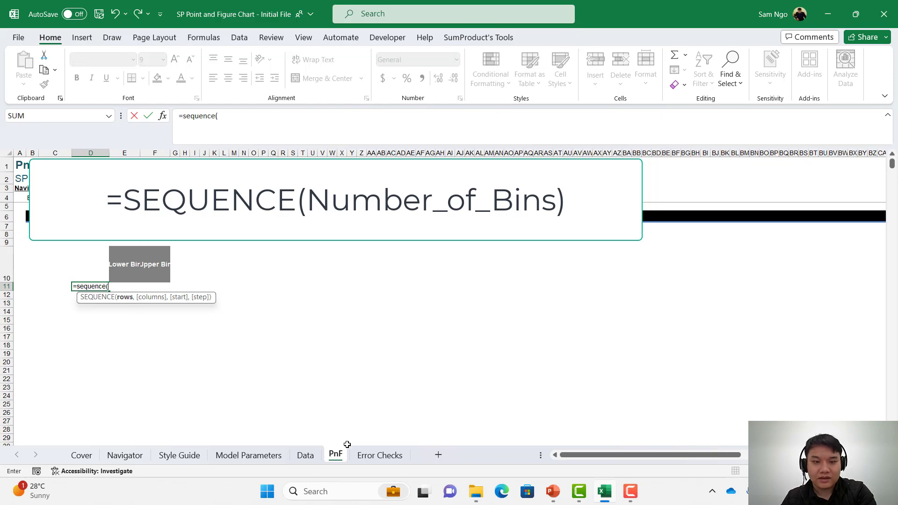
pyautogui.click(305, 455)
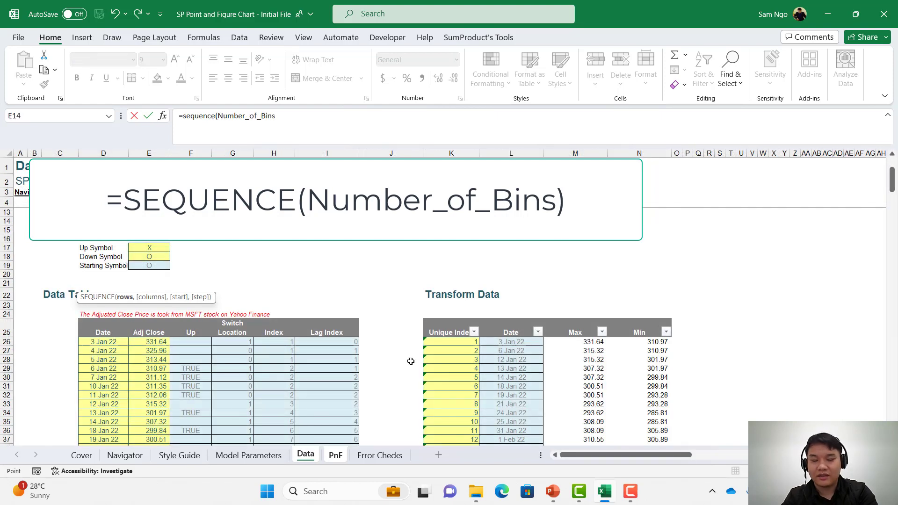
pyautogui.press('Return')
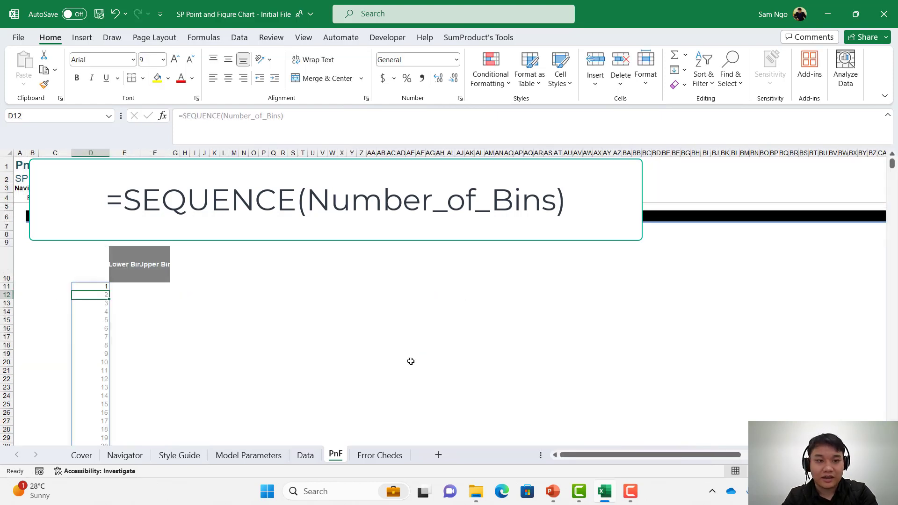
pyautogui.scroll(-2, 411, 361)
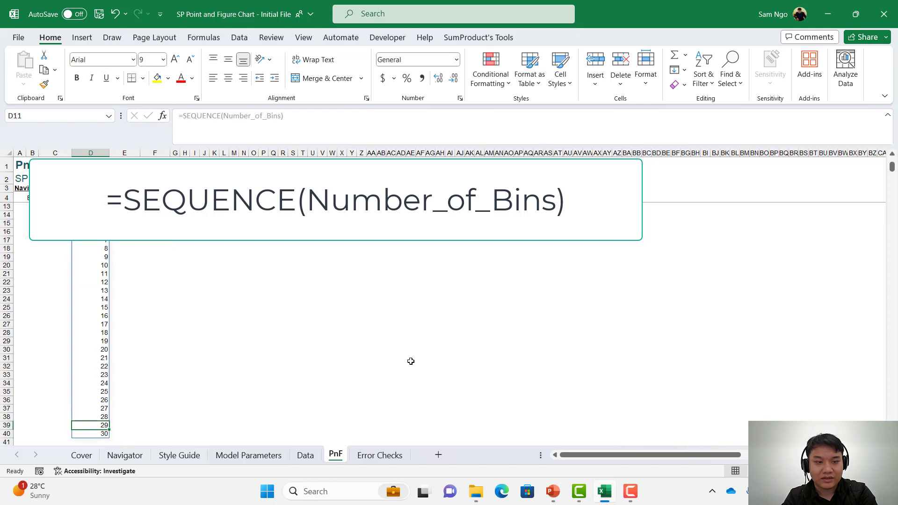
pyautogui.press('Up')
pyautogui.scroll(2, 237, 301)
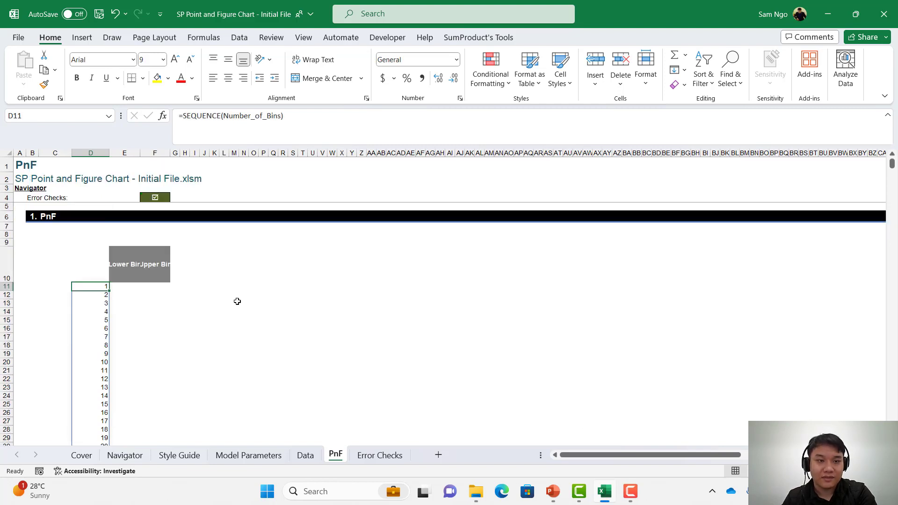
pyautogui.click(126, 281)
pyautogui.press('Down')
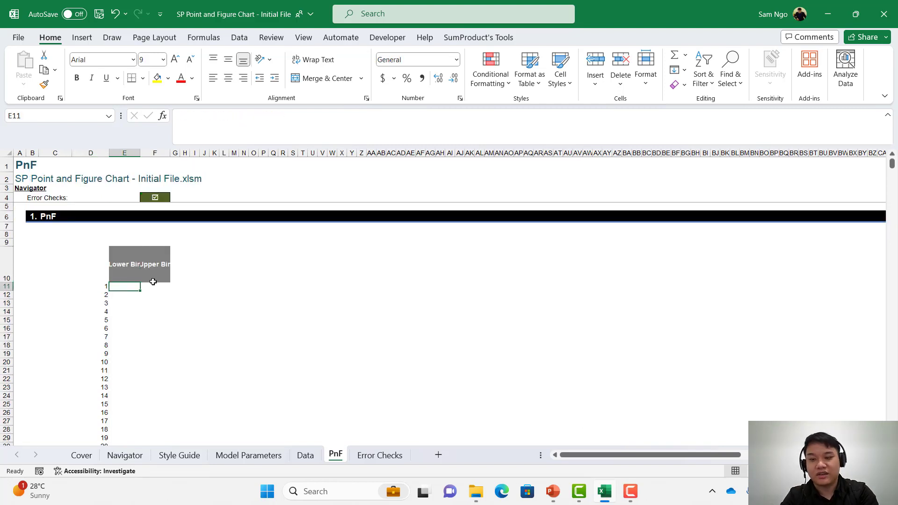
pyautogui.write('=')
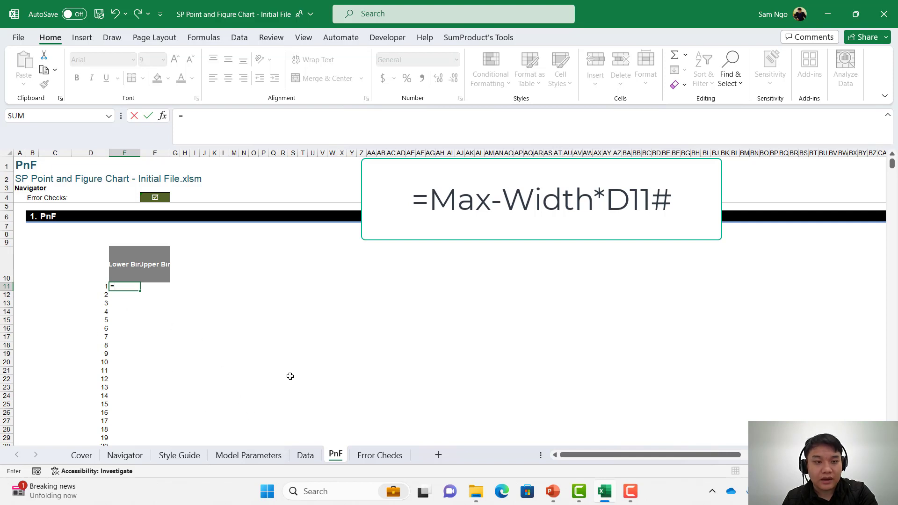
pyautogui.click(303, 456)
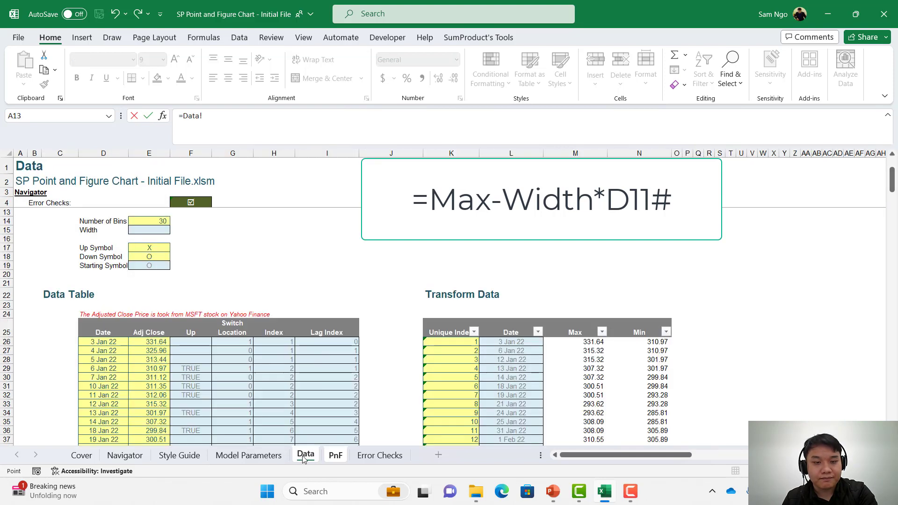
pyautogui.scroll(3, 201, 285)
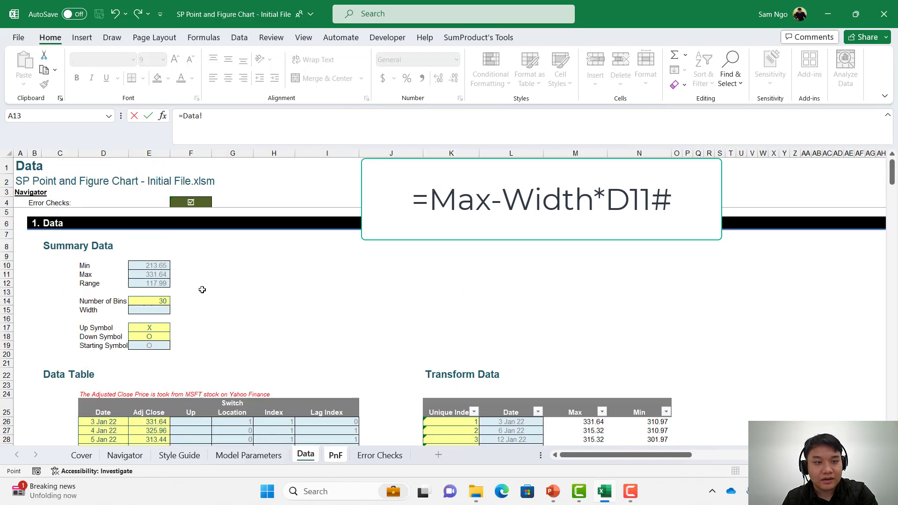
pyautogui.click(153, 274)
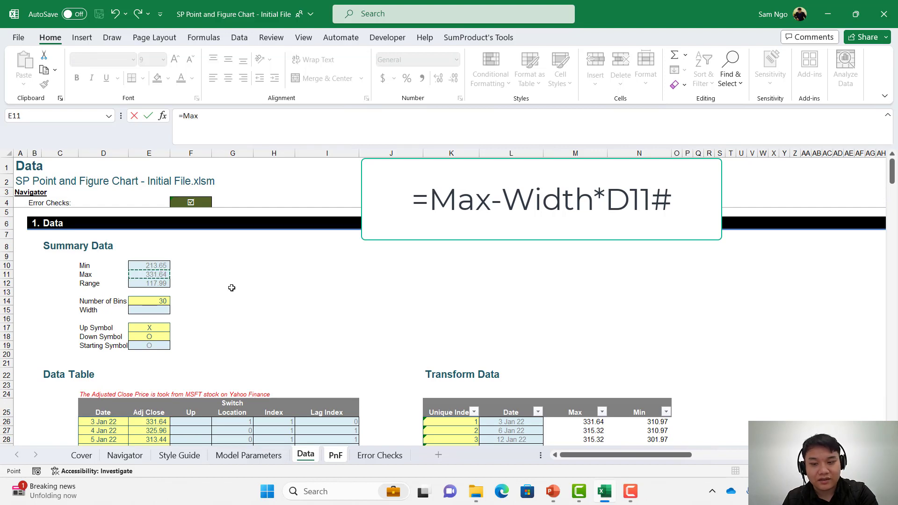
pyautogui.write('-')
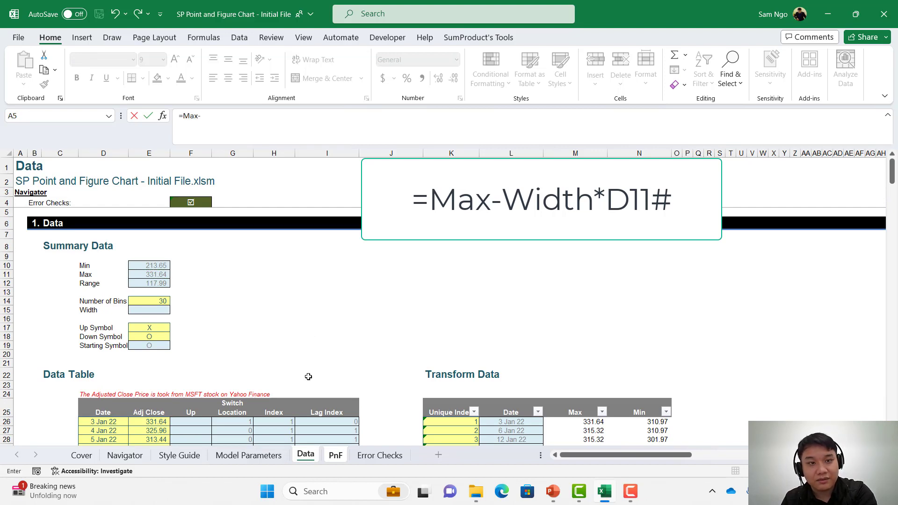
pyautogui.click(153, 311)
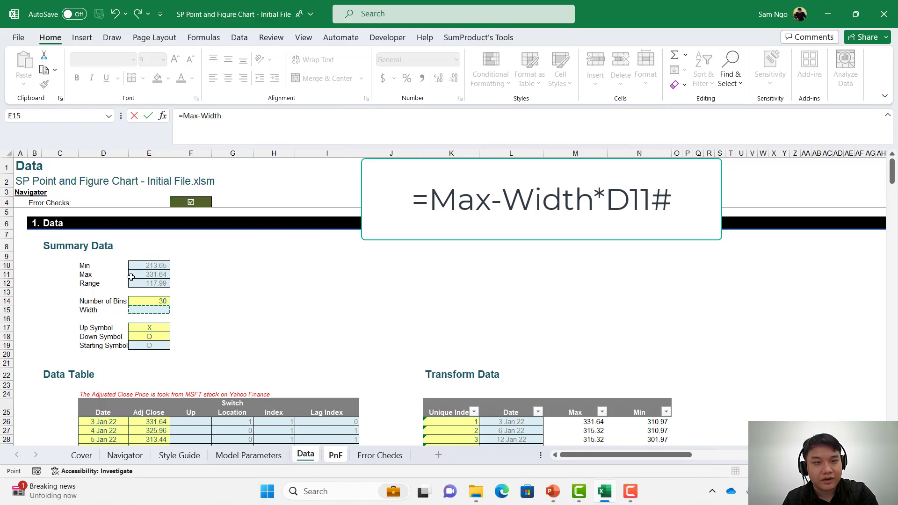
pyautogui.press('Return')
# Step: Calculate Width in cell E15 of the Data sheet's Summary Data as Range divided by Number of Bins
pyautogui.click(304, 455)
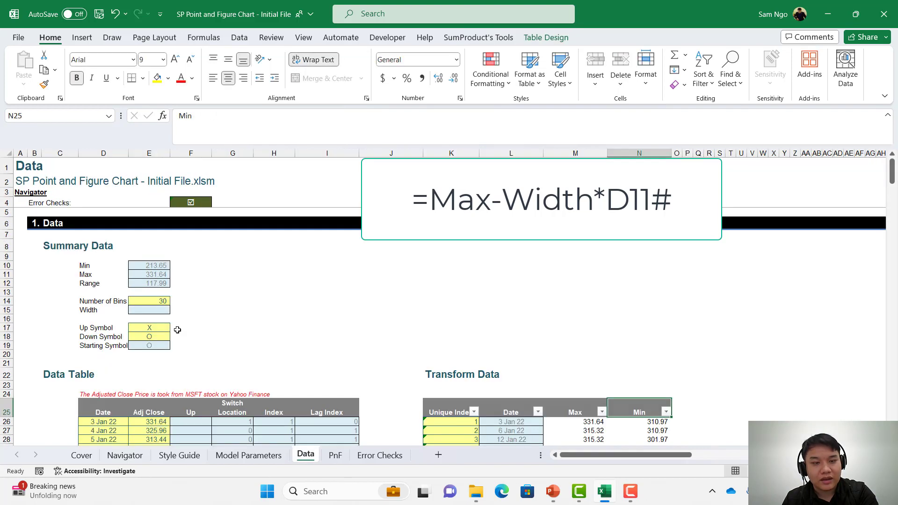
pyautogui.click(151, 312)
pyautogui.write('=')
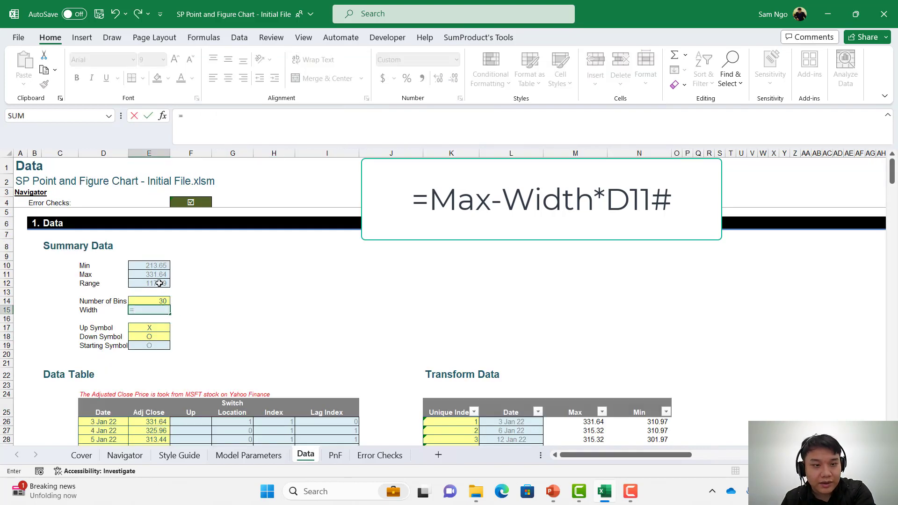
pyautogui.click(159, 283)
pyautogui.write('/')
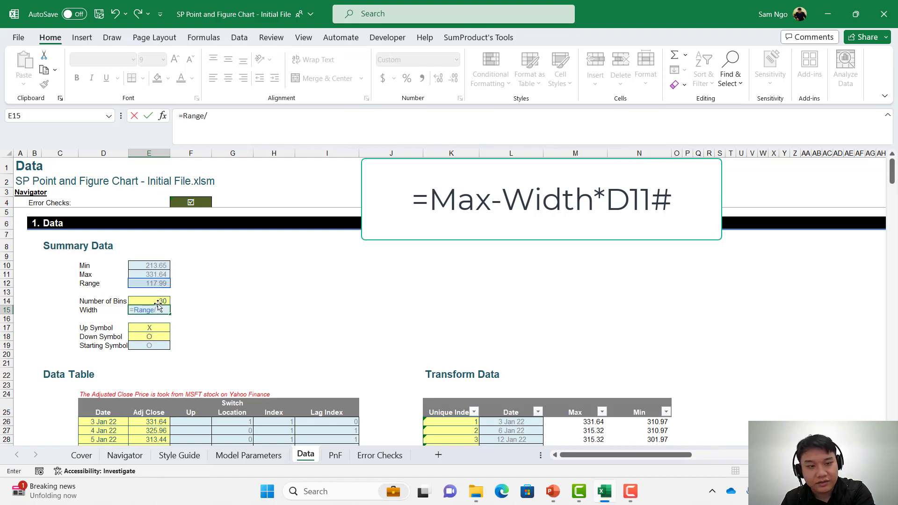
pyautogui.click(159, 299)
pyautogui.press('Return')
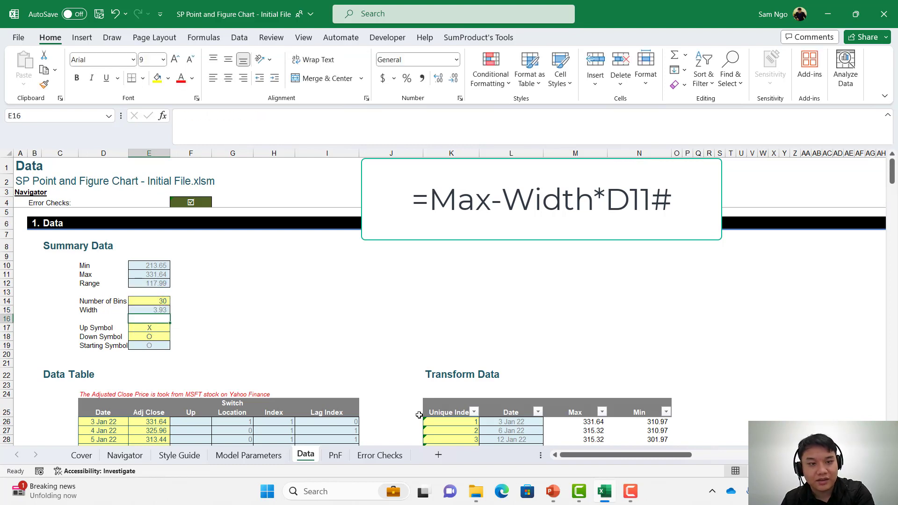
# Step: Enter =Max-Width*PnF!D11# in cell E11 of the PnF sheet to calculate the Lower Bin values
pyautogui.click(335, 454)
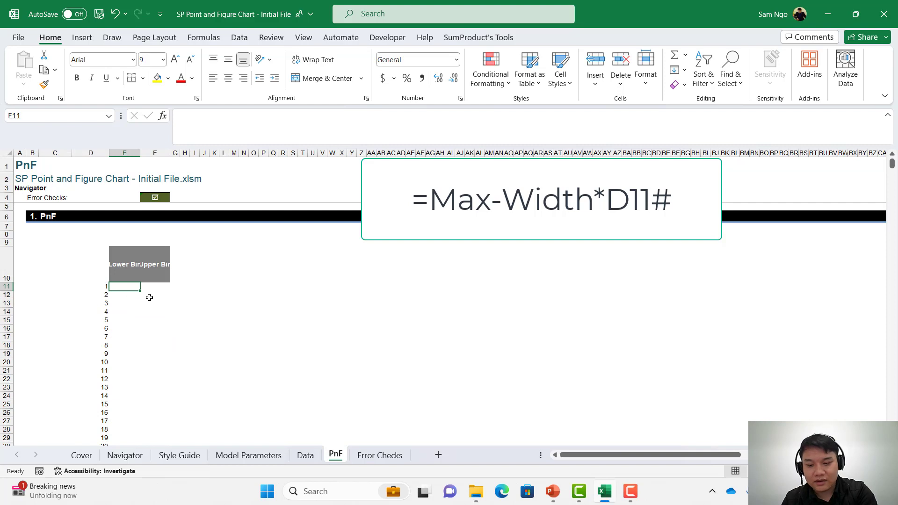
pyautogui.write('=')
pyautogui.click(305, 455)
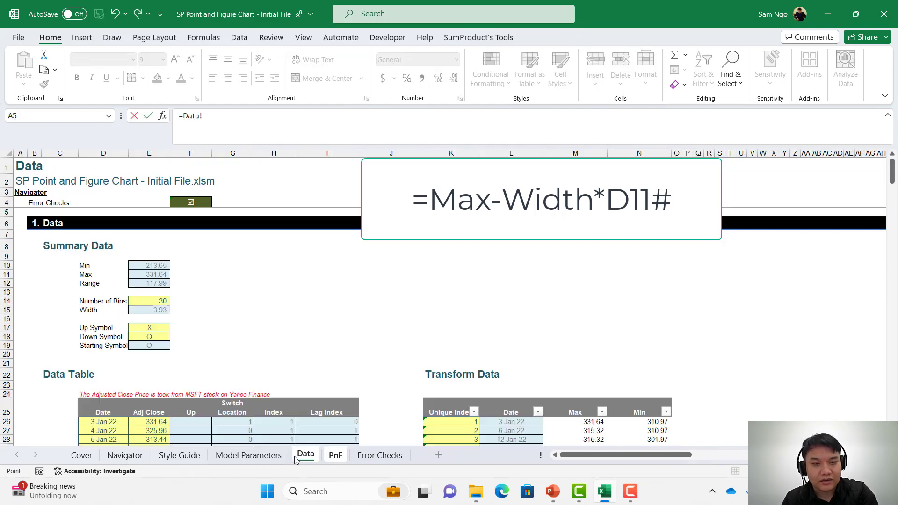
pyautogui.click(142, 272)
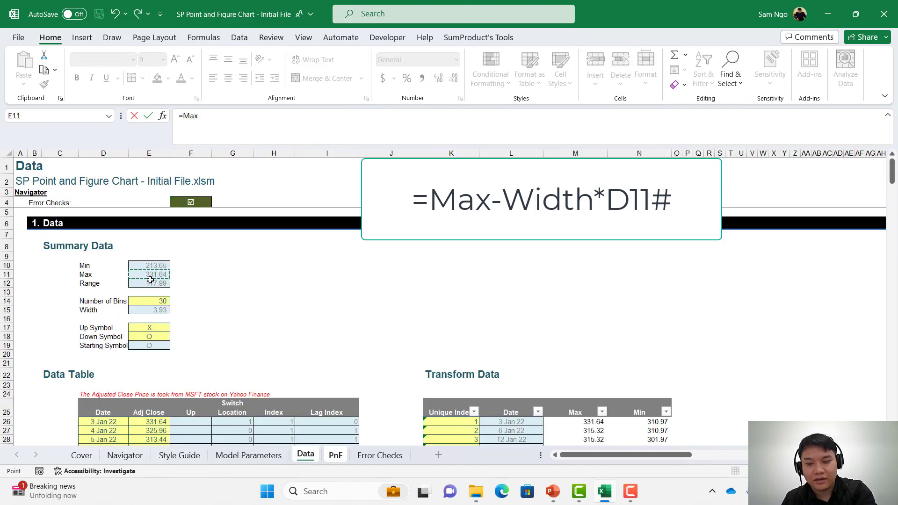
pyautogui.write('-')
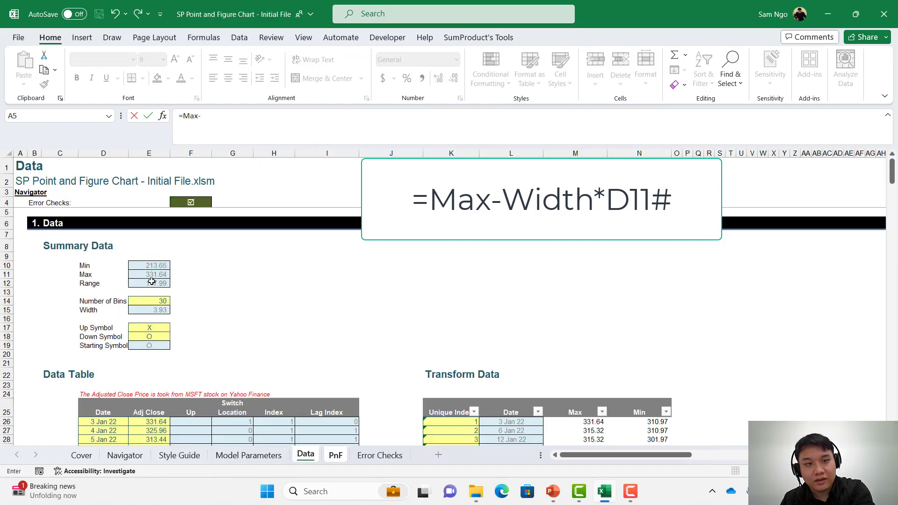
pyautogui.click(158, 310)
pyautogui.write('*')
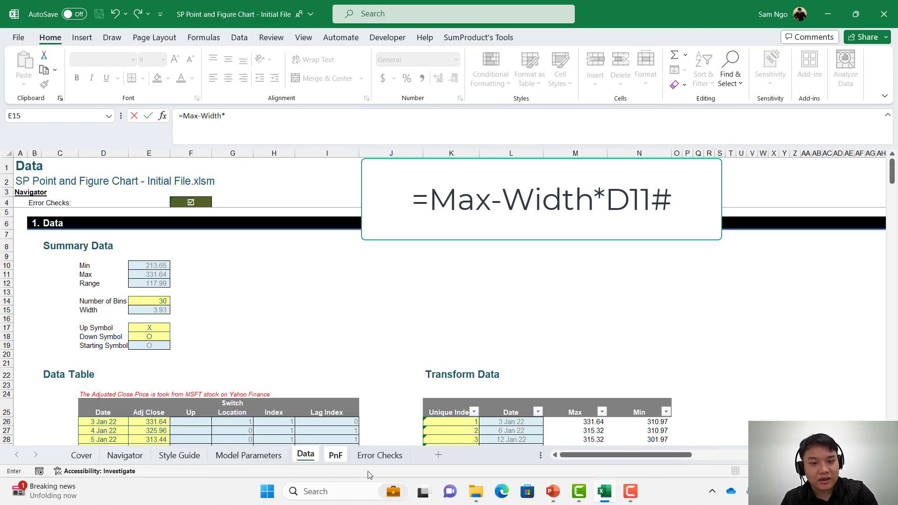
pyautogui.click(335, 455)
pyautogui.click(102, 284)
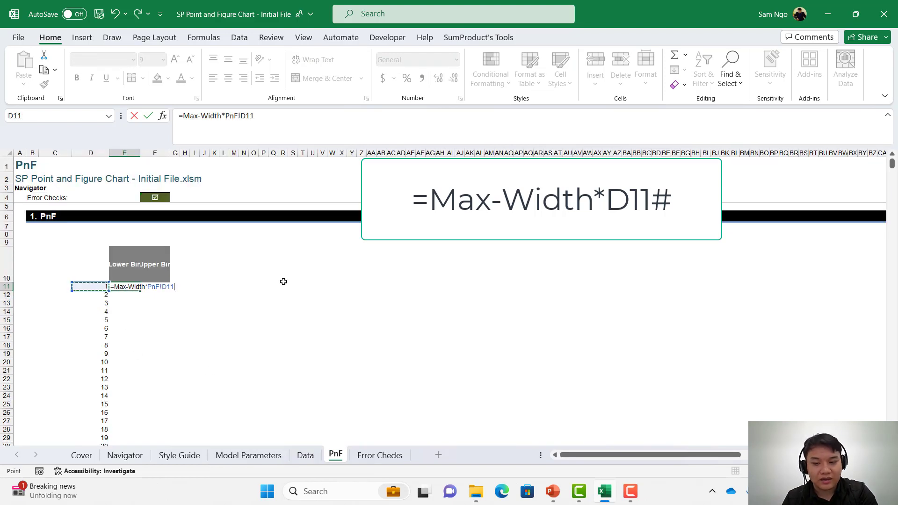
pyautogui.write('#')
pyautogui.press('Return')
pyautogui.scroll(-3, 283, 282)
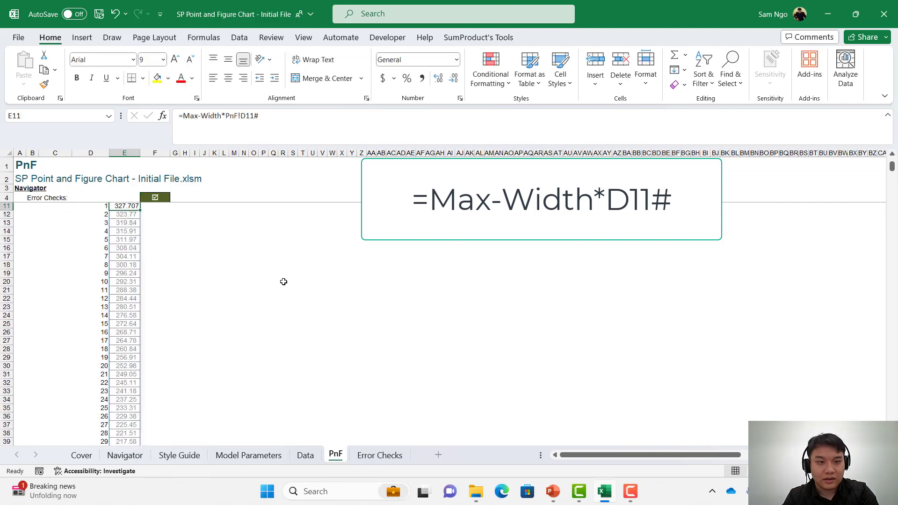
# Step: Copy the number format and cell style of E12 onto the first Lower Bin cell, E11
pyautogui.press('Up')
pyautogui.press('Up')
pyautogui.press('Down')
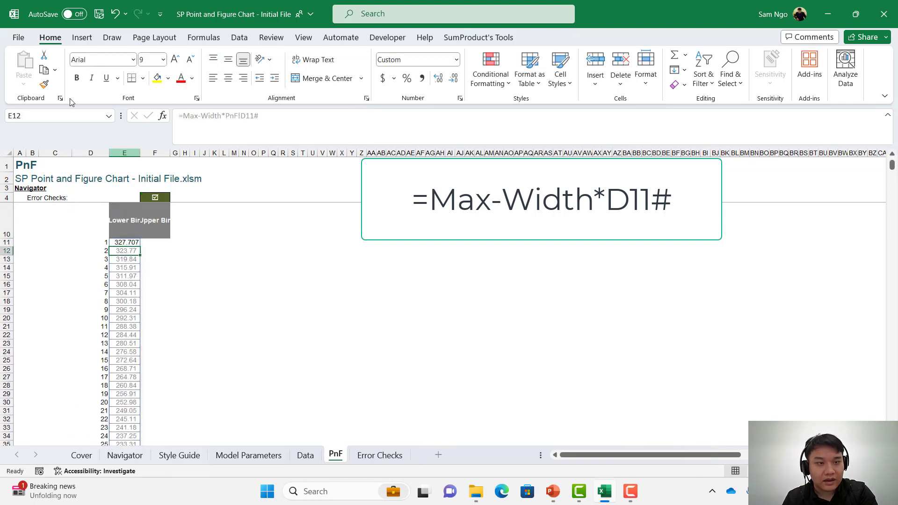
pyautogui.click(44, 84)
pyautogui.click(129, 242)
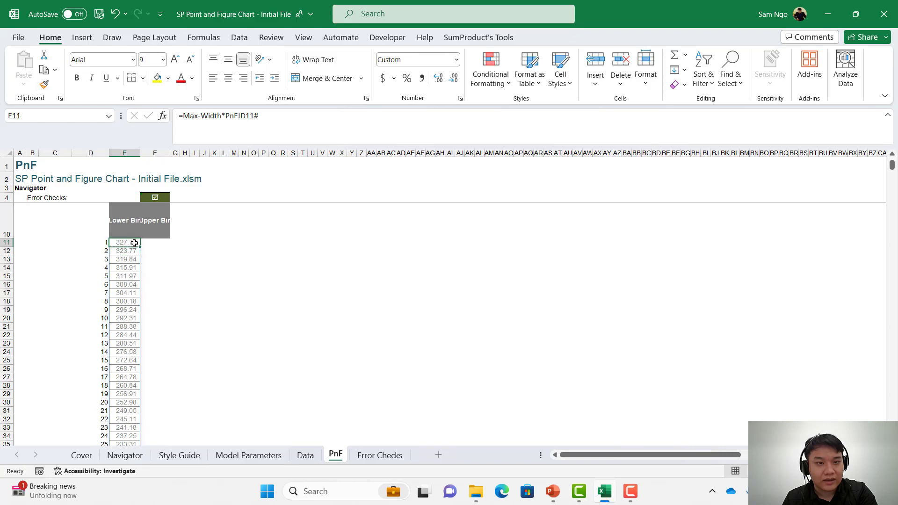
# Step: Remove the redundant PnF! sheet reference from the E11 formula so it reads =Max-Width*D11#
pyautogui.click(279, 126)
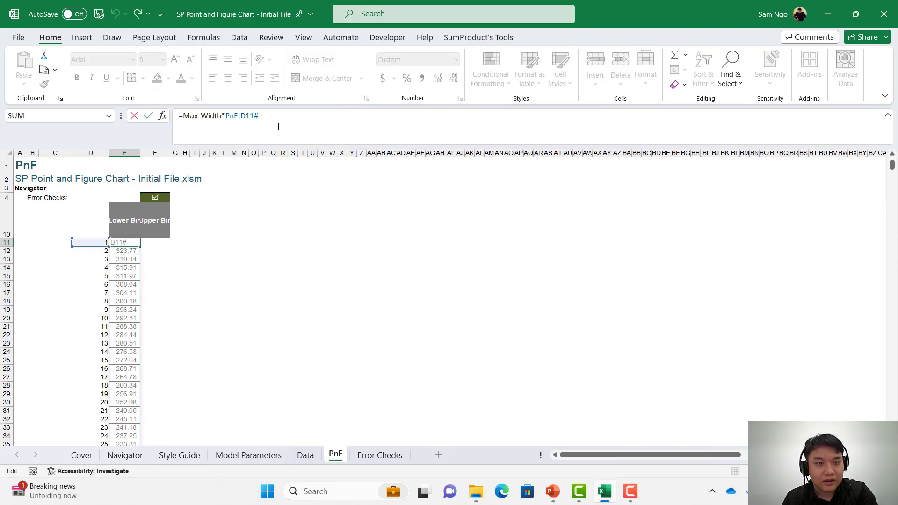
pyautogui.moveTo(242, 115); pyautogui.dragTo(226, 119)
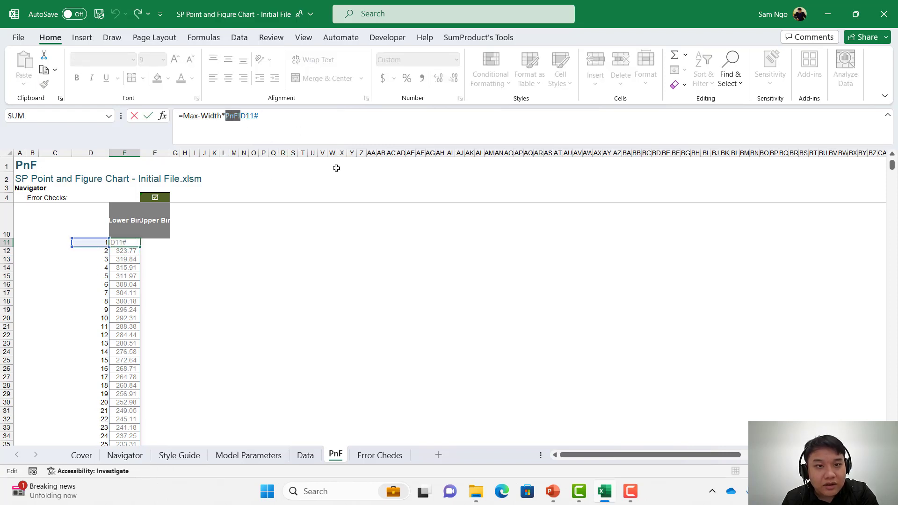
pyautogui.write('\\')
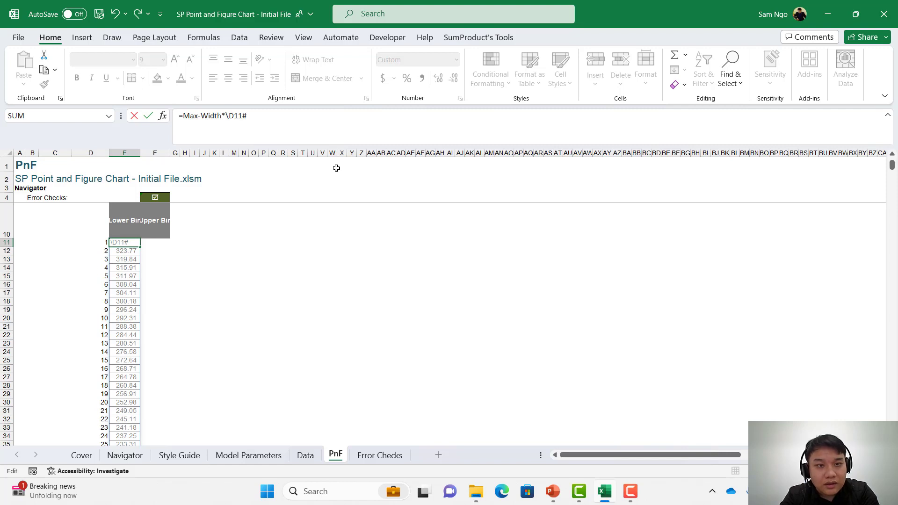
pyautogui.press('BackSpace')
pyautogui.hotkey('ctrl', 'Return')
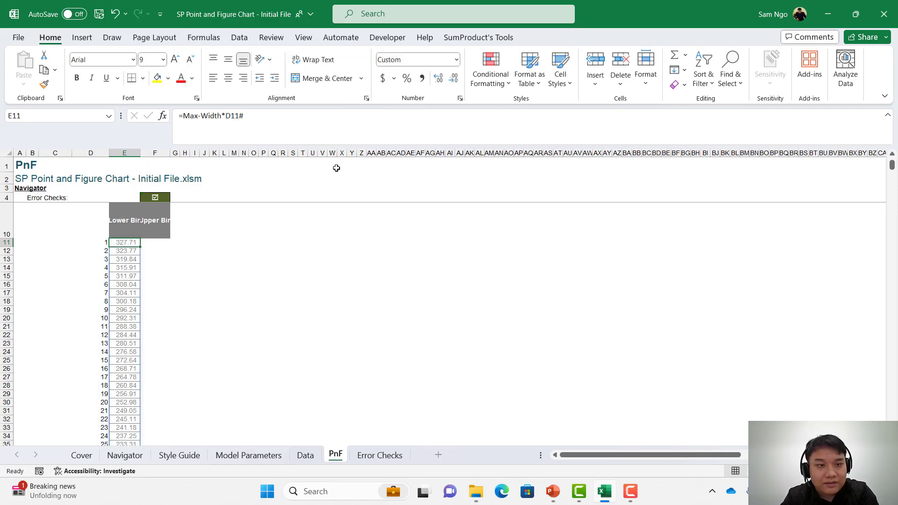
pyautogui.press('Down')
pyautogui.press('Down')
pyautogui.press('Up')
pyautogui.press('Up')
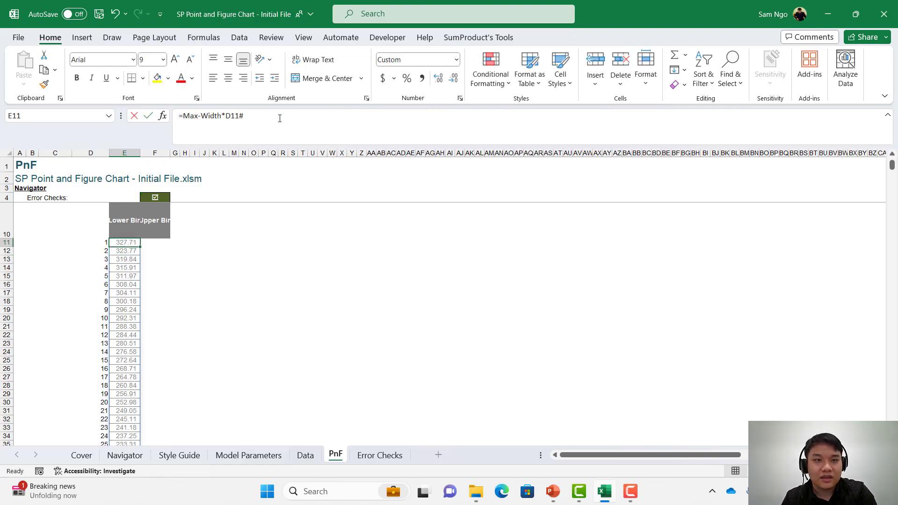
# Step: Reuse the E11 formula in Upper Bin cell F11, changing it to =Max-Width*(D11#+1)
pyautogui.moveTo(276, 116); pyautogui.dragTo(178, 115)
pyautogui.press('Escape')
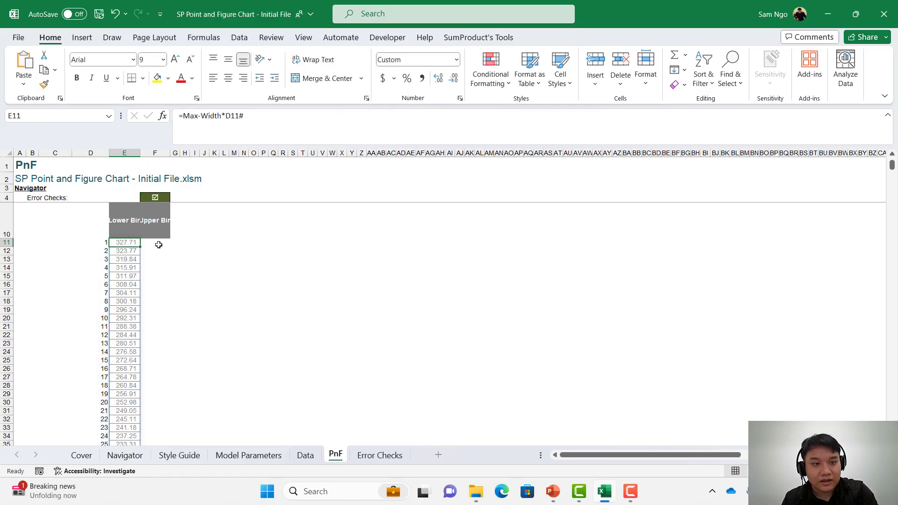
pyautogui.click(158, 244)
pyautogui.click(250, 132)
pyautogui.hotkey('ctrl', 'v')
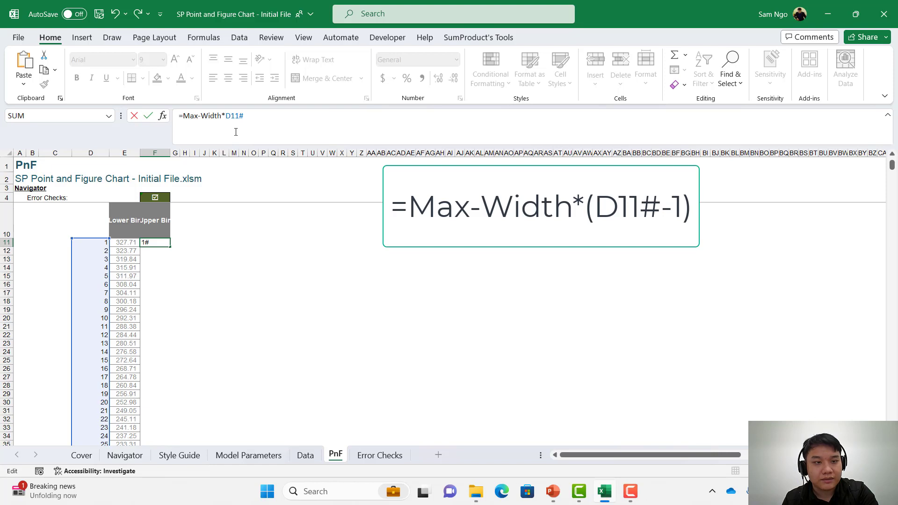
pyautogui.click(228, 115)
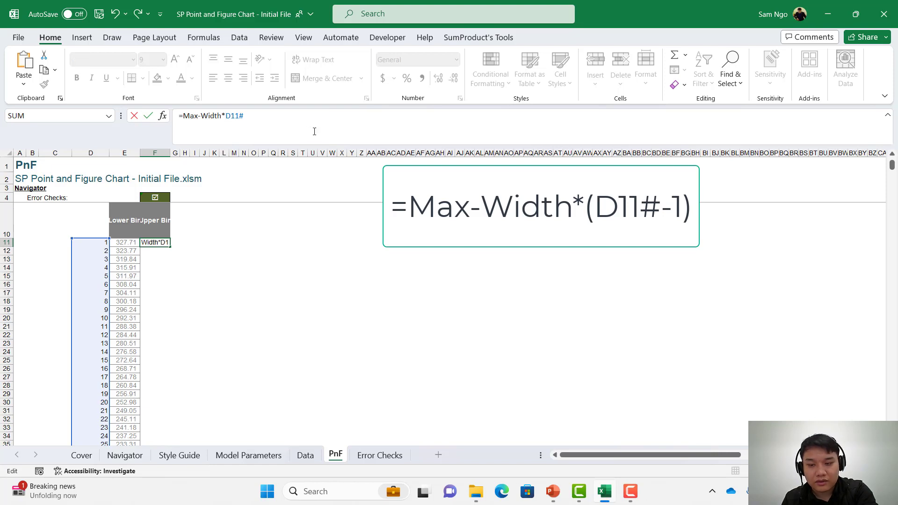
pyautogui.write('(')
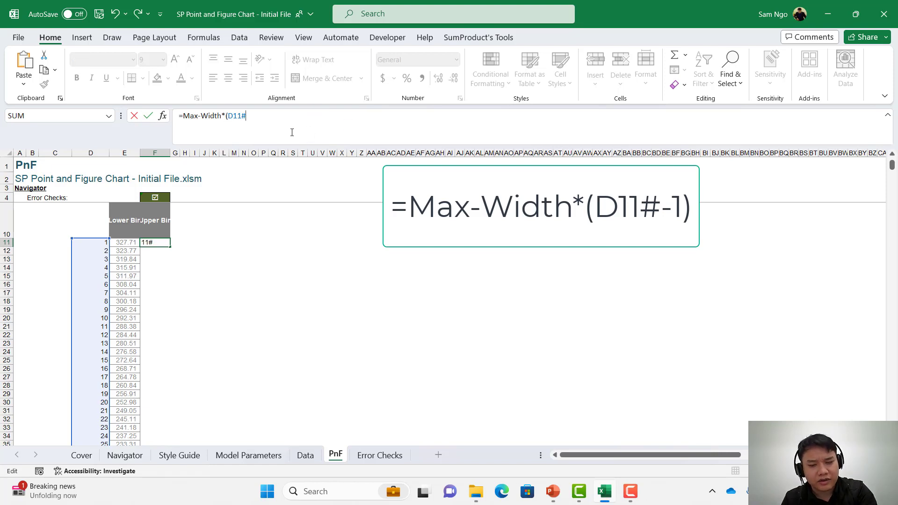
pyautogui.hotkey('ctrl', 'Return')
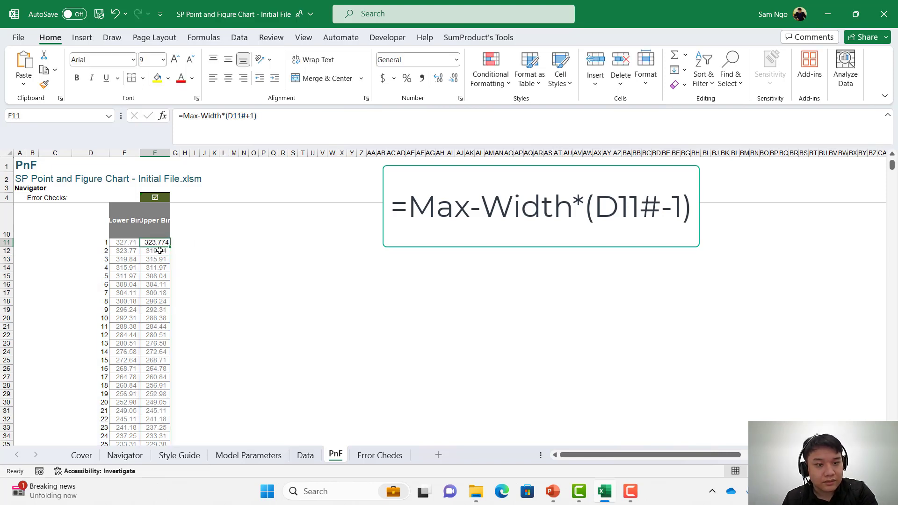
# Step: Correct the Upper Bin formula in F11 to =Max-Width*(D11#-1)
pyautogui.click(252, 117)
pyautogui.press('BackSpace')
pyautogui.write('-')
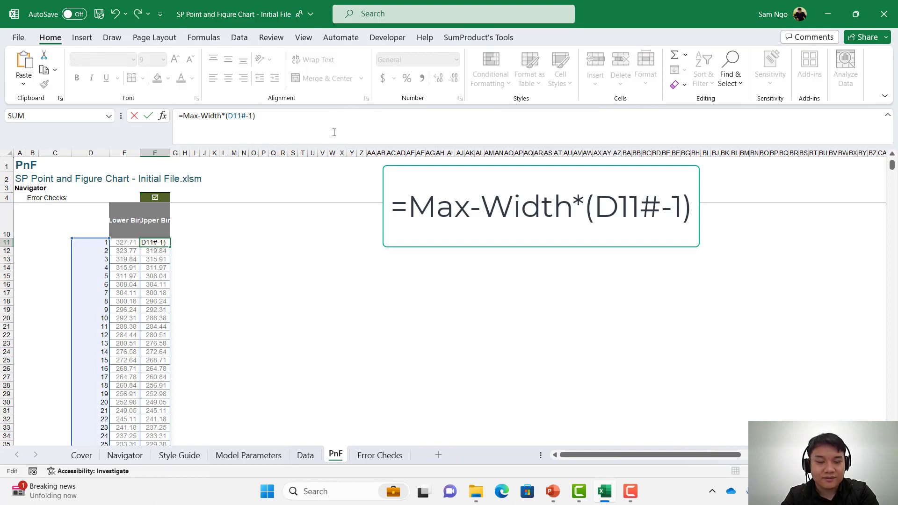
pyautogui.hotkey('ctrl', 'Return')
# Step: Copy the formatting of Lower Bin cell E11 onto Upper Bin cell F11
pyautogui.click(124, 241)
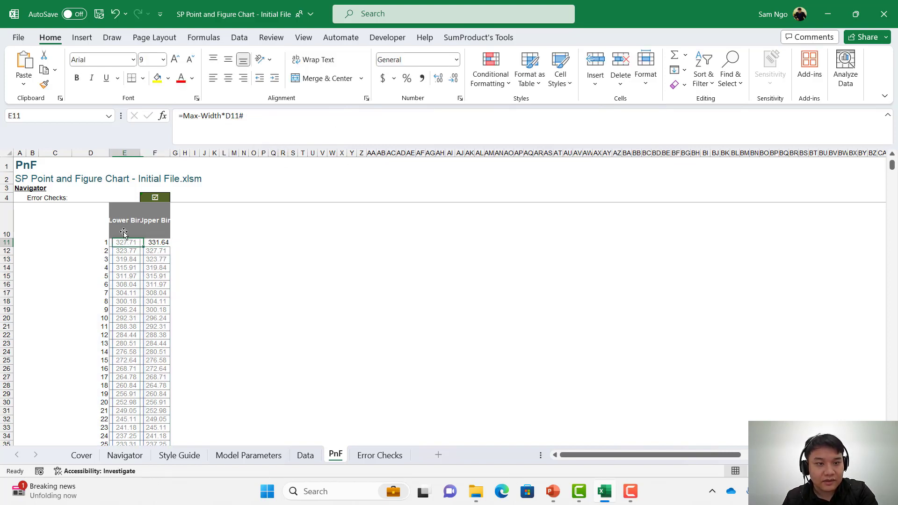
pyautogui.click(44, 84)
pyautogui.click(162, 242)
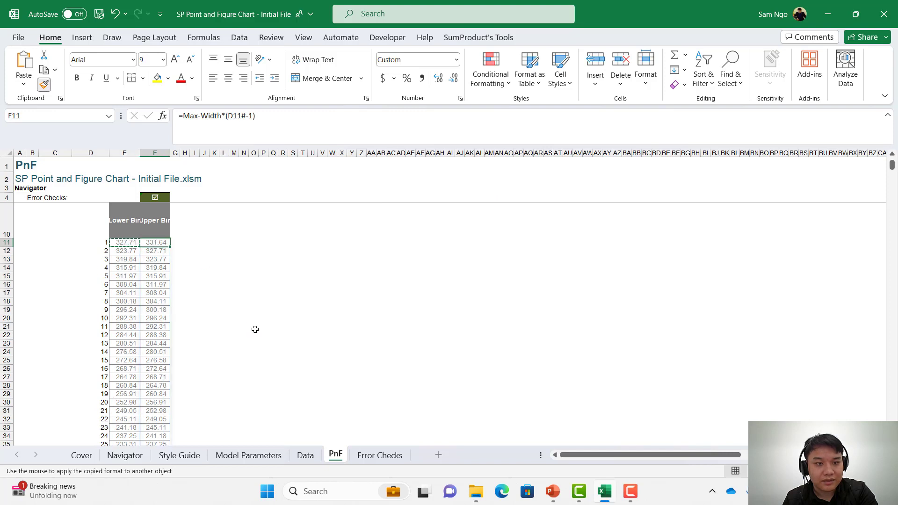
# Step: Enter =TRANSPOSE(Table1[Date]) in cell G10 of the PnF sheet to lay the Transform Data dates across the header row
pyautogui.scroll(2, 210, 261)
pyautogui.click(175, 271)
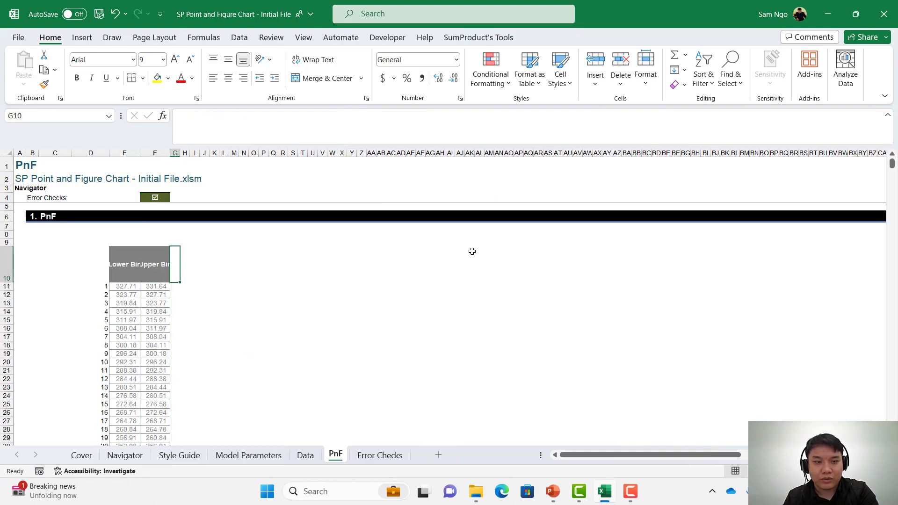
pyautogui.write('=tra')
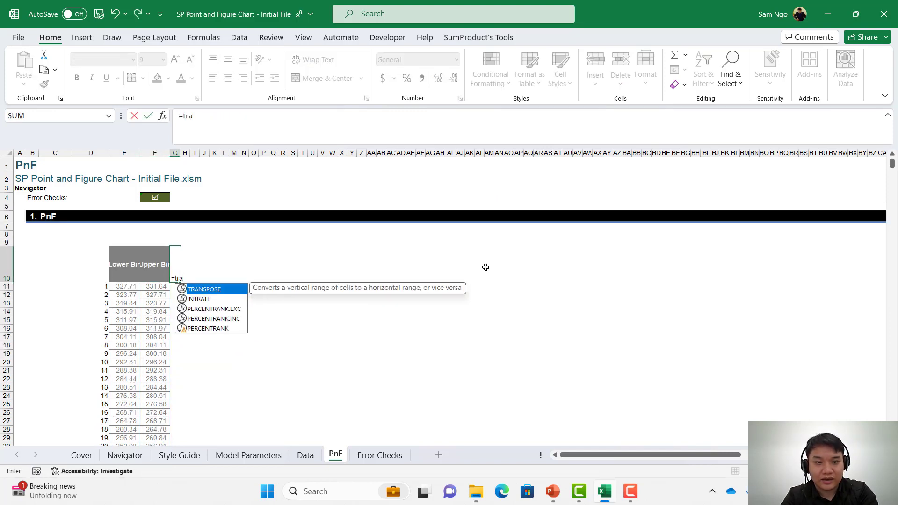
pyautogui.press('Tab')
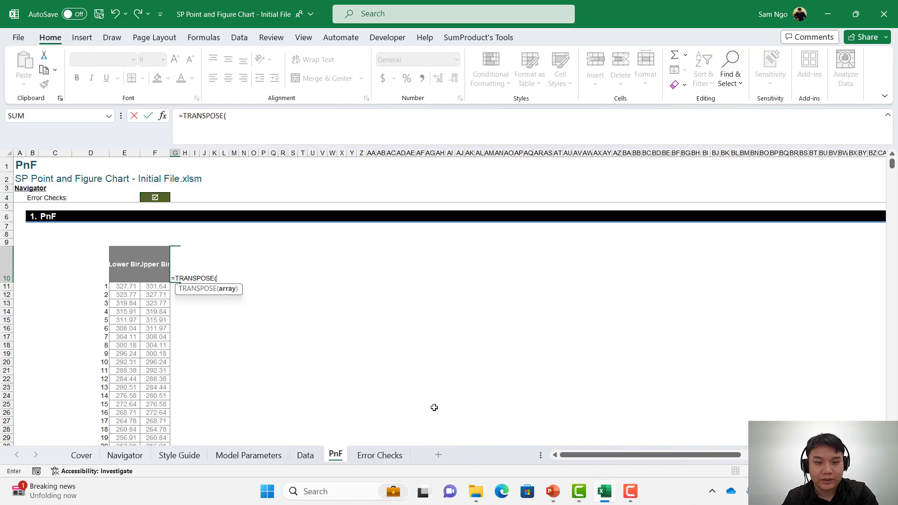
pyautogui.click(298, 458)
pyautogui.click(511, 398)
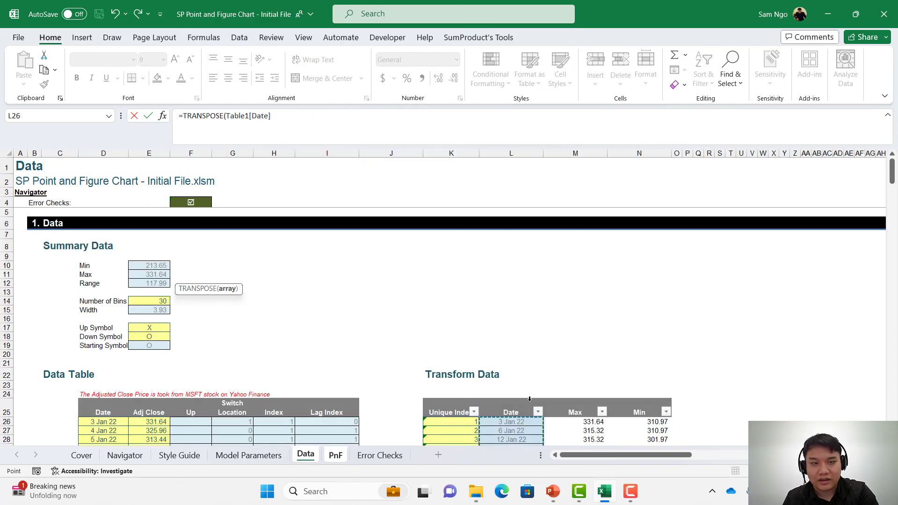
pyautogui.press('Return')
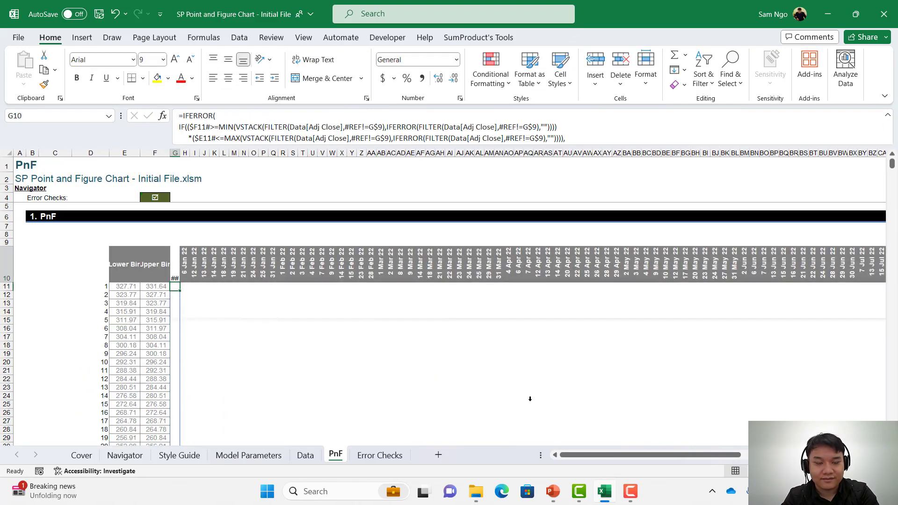
# Step: Copy the rotated date header format of H10 onto the first date cell, G10
pyautogui.press('Up')
pyautogui.press('Right')
pyautogui.click(44, 84)
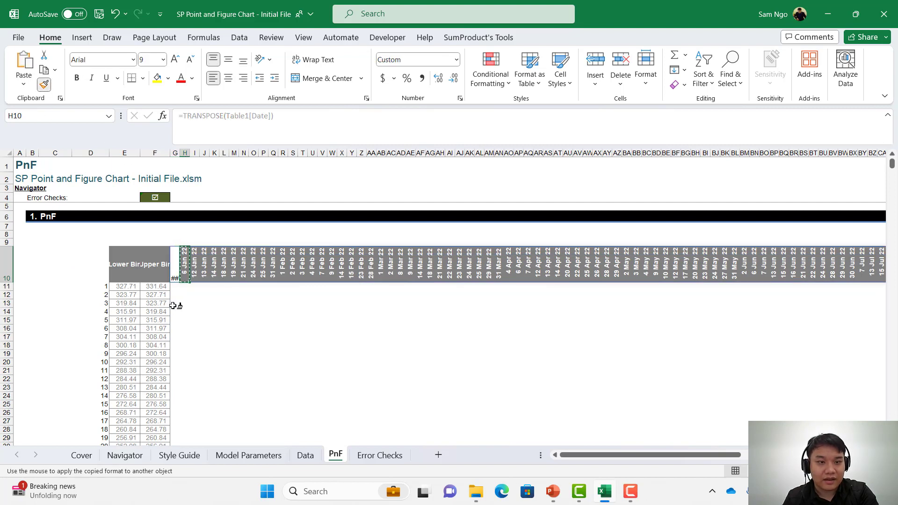
pyautogui.click(175, 269)
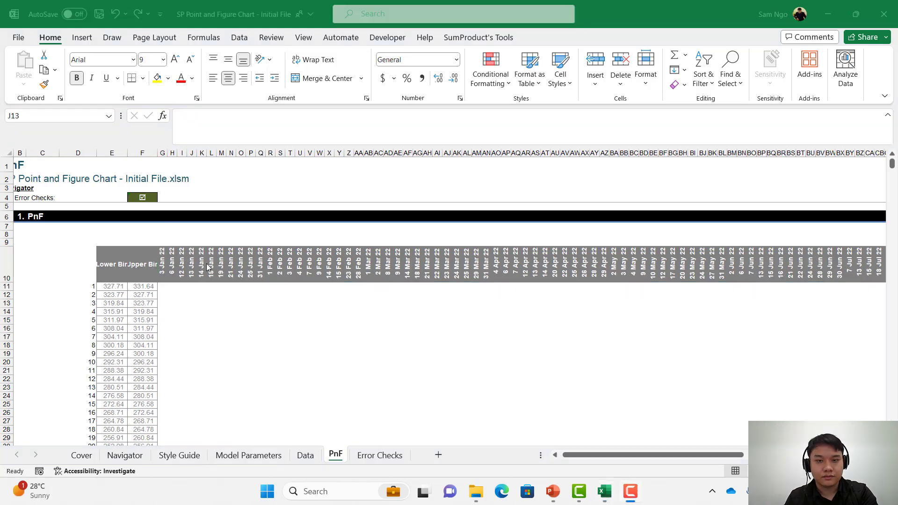
# Step: Enter =TRANSPOSE(Table1[Unique Index]) in cell G9 to number the columns above the date headers
pyautogui.hscroll(1, 283, 308)
pyautogui.click(154, 250)
pyautogui.click(162, 239)
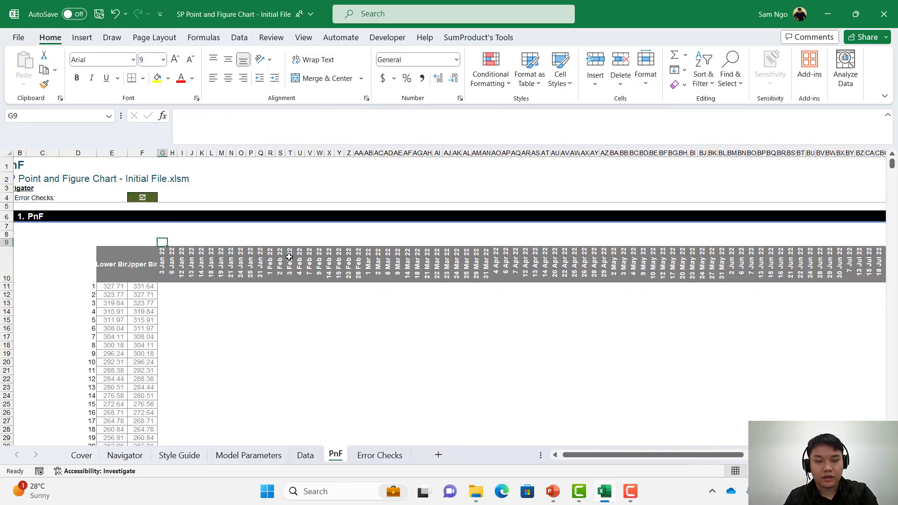
pyautogui.write('=tran')
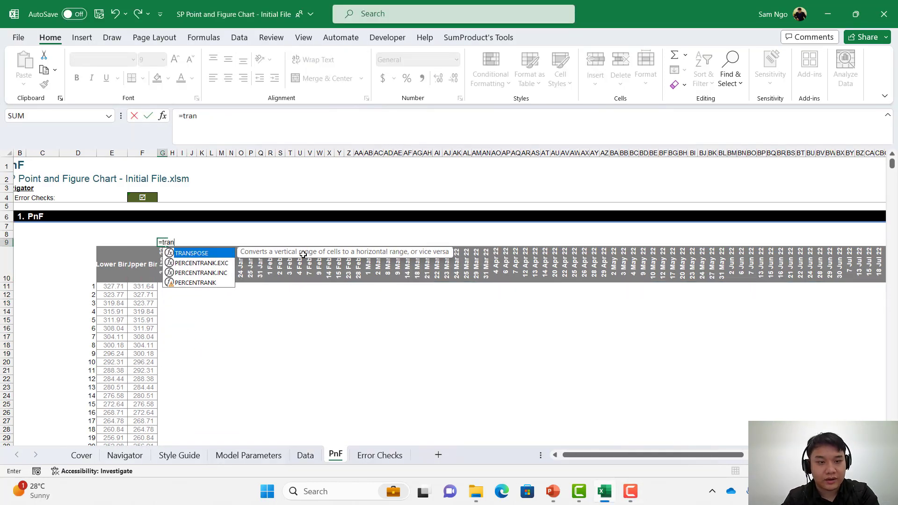
pyautogui.press('Tab')
pyautogui.click(300, 454)
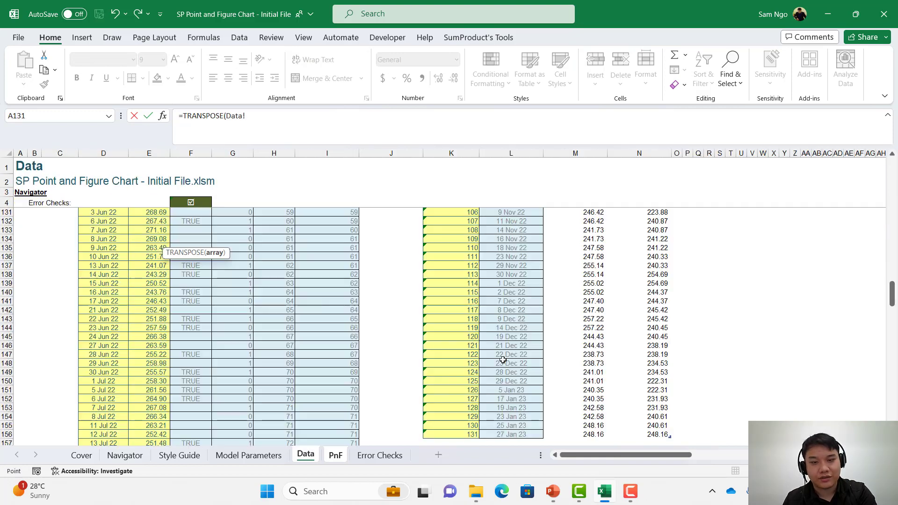
pyautogui.click(465, 318)
pyautogui.hotkey('ctrl', 'Up')
pyautogui.hotkey('ctrl', 'shift', 'Down')
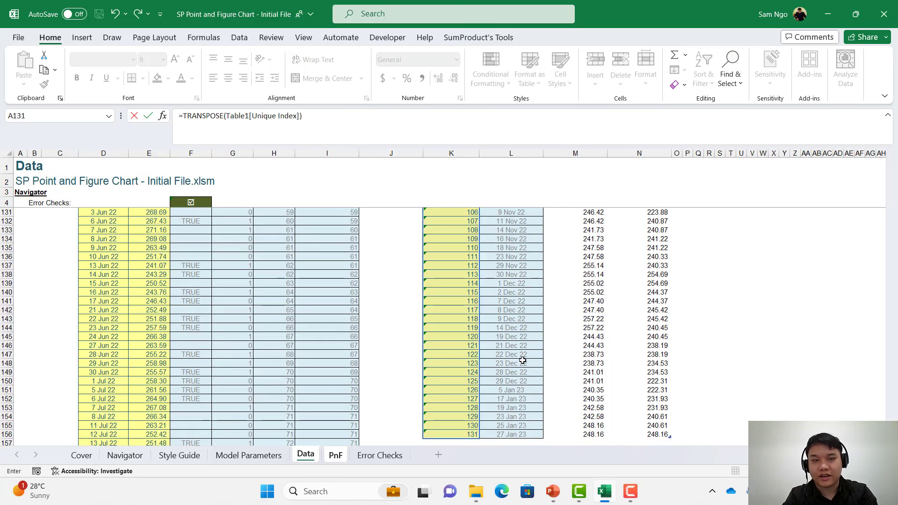
pyautogui.press('Return')
pyautogui.press('Down')
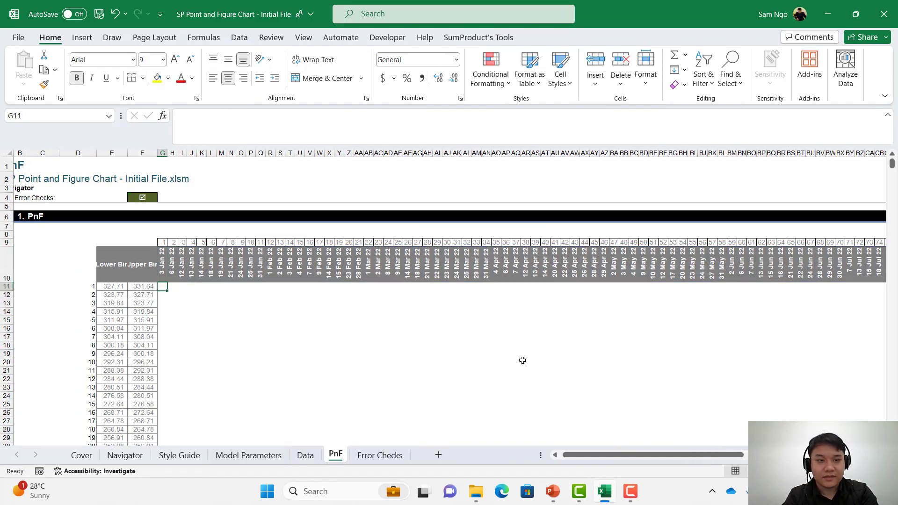
pyautogui.scroll(-2, 258, 249)
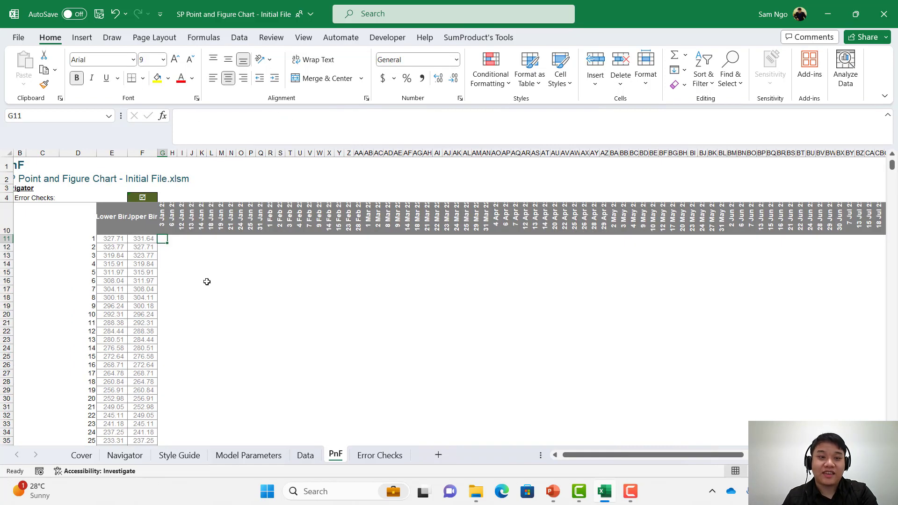
# Step: Start the formula =IF((F11#>=TRANSPOSE( in cell G11 of the PnF sheet, referencing the Upper Bin spill range
pyautogui.moveTo(162, 247)
pyautogui.mouseDown()
pyautogui.moveTo(416, 355)
pyautogui.moveTo(453, 343)
pyautogui.moveTo(432, 352)
pyautogui.mouseUp()
pyautogui.click(162, 239)
pyautogui.scroll(2, 256, 327)
pyautogui.scroll(-2, 259, 313)
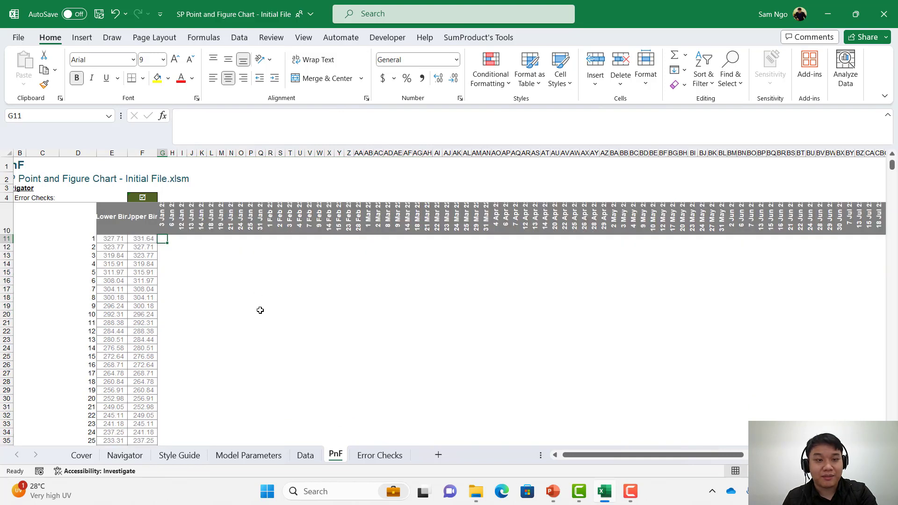
pyautogui.scroll(2, 257, 306)
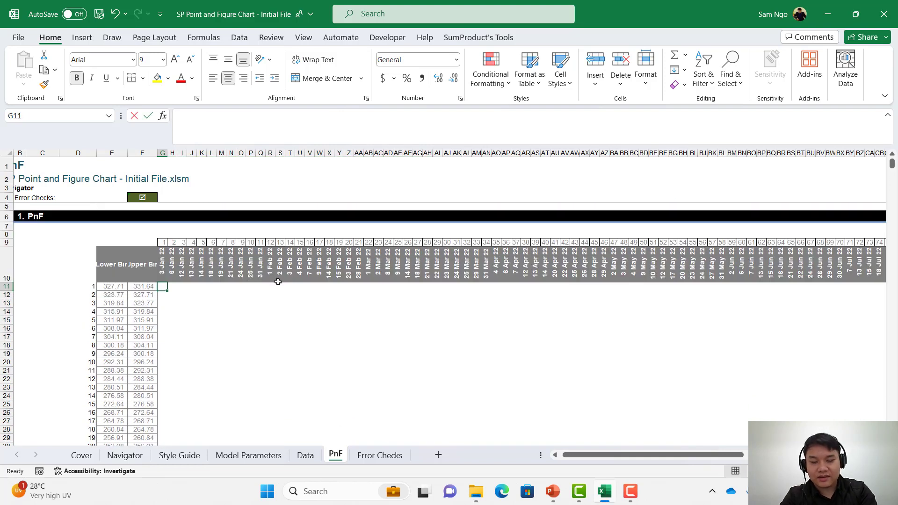
pyautogui.write('=if(')
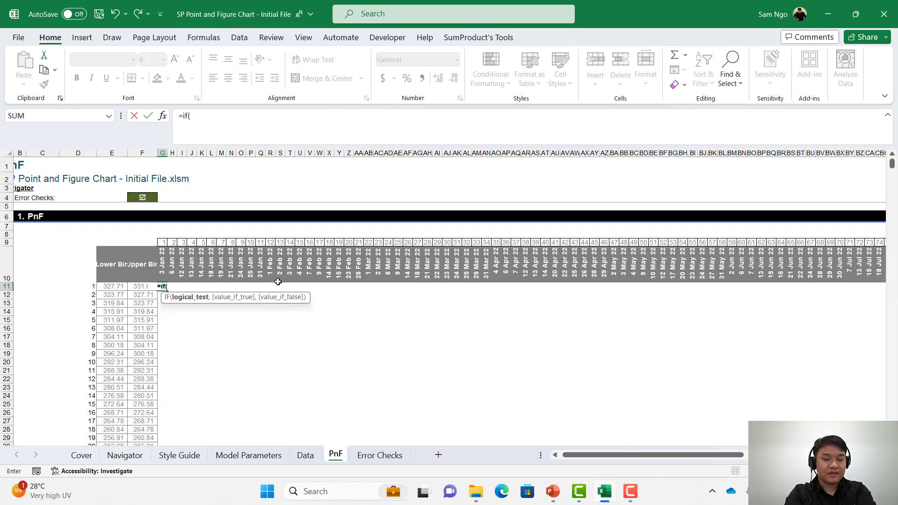
pyautogui.write('(')
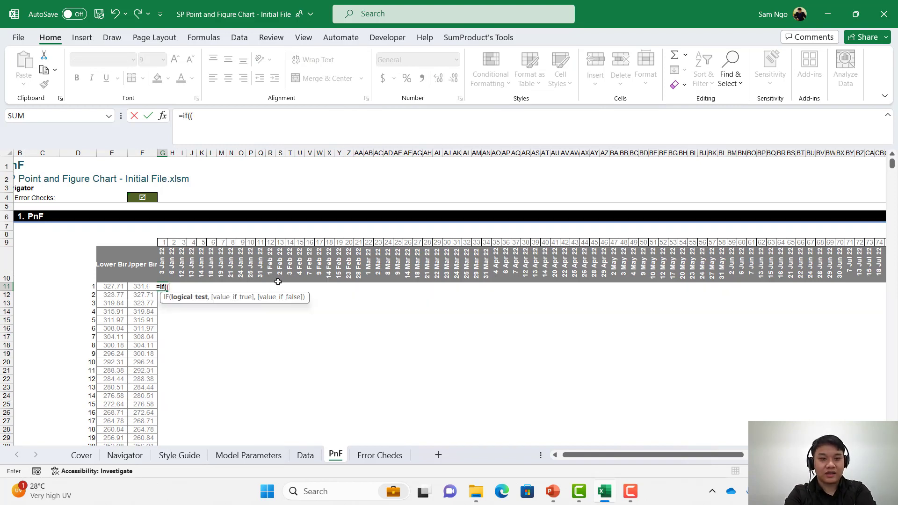
pyautogui.click(115, 286)
pyautogui.click(140, 287)
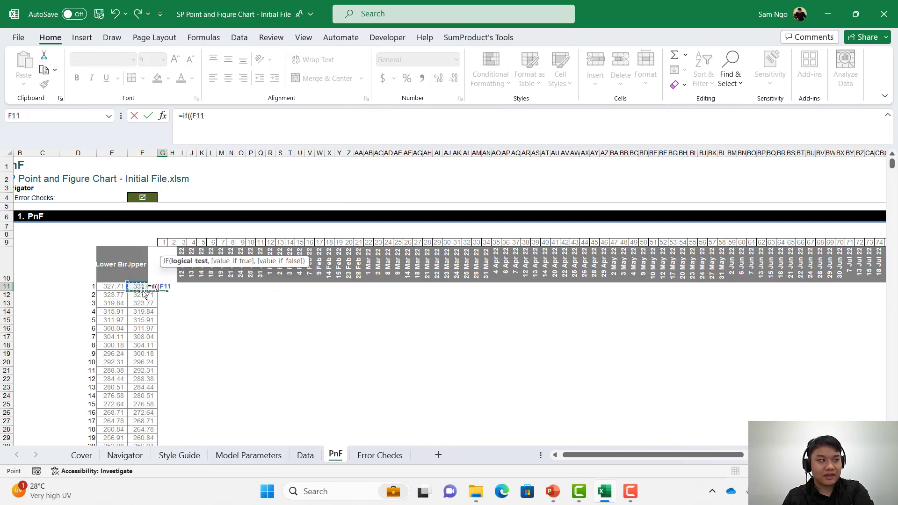
pyautogui.hotkey('ctrl', 'shift', 'Down')
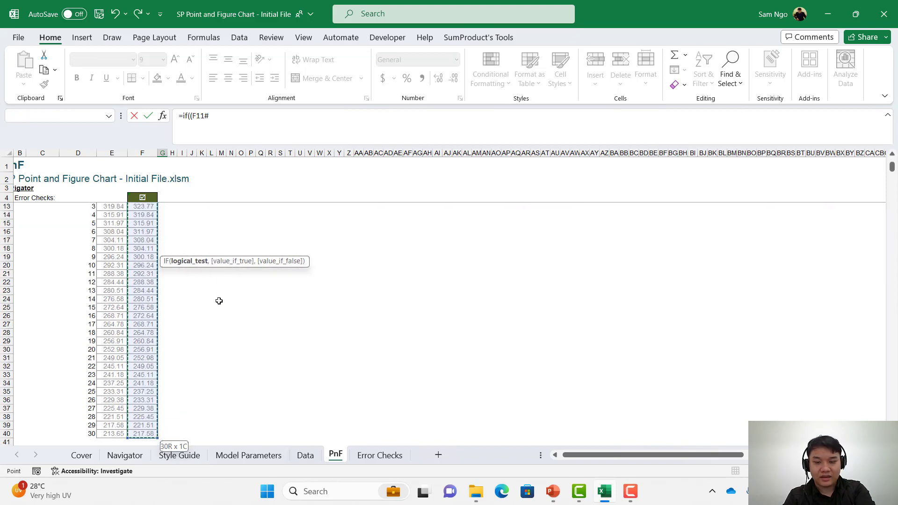
pyautogui.write('>')
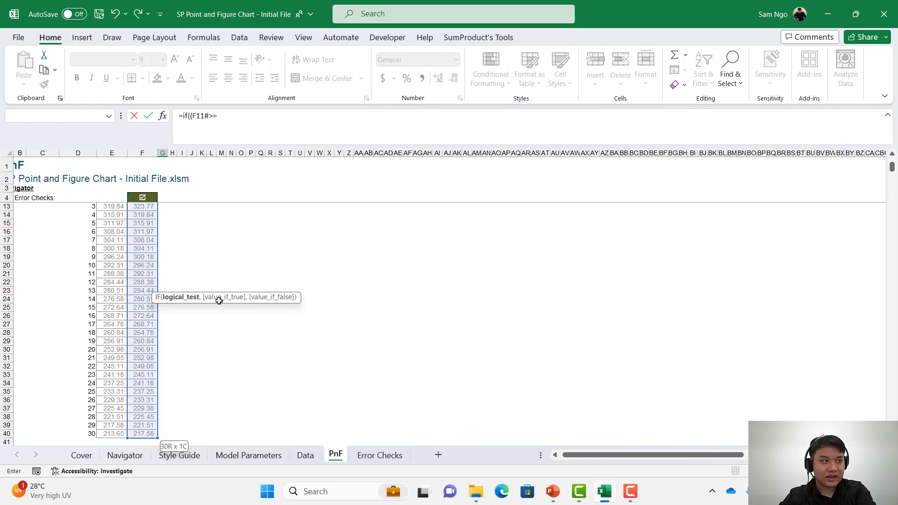
pyautogui.write('=tra')
pyautogui.press('Tab')
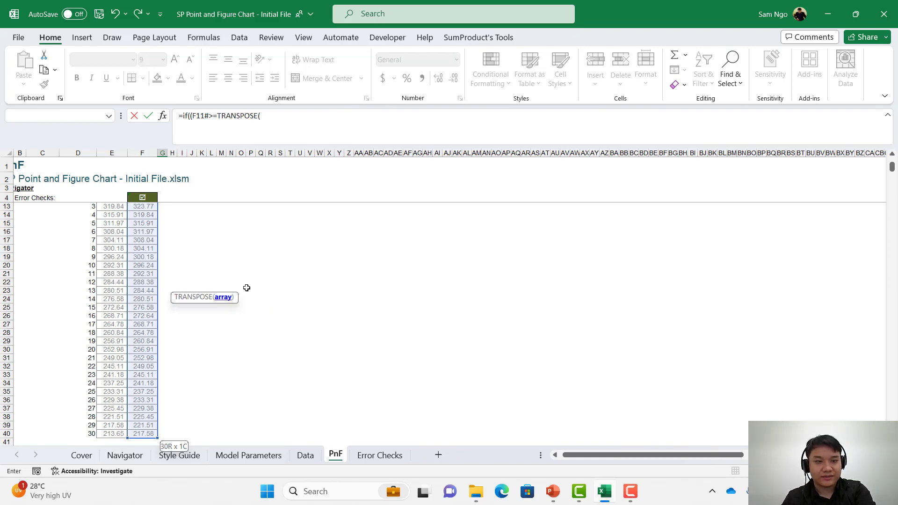
# Step: Supply the Min column of Table1 on the Data sheet as the TRANSPOSE argument and close its bracket
pyautogui.scroll(1, 378, 350)
pyautogui.scroll(2, 379, 351)
pyautogui.click(305, 455)
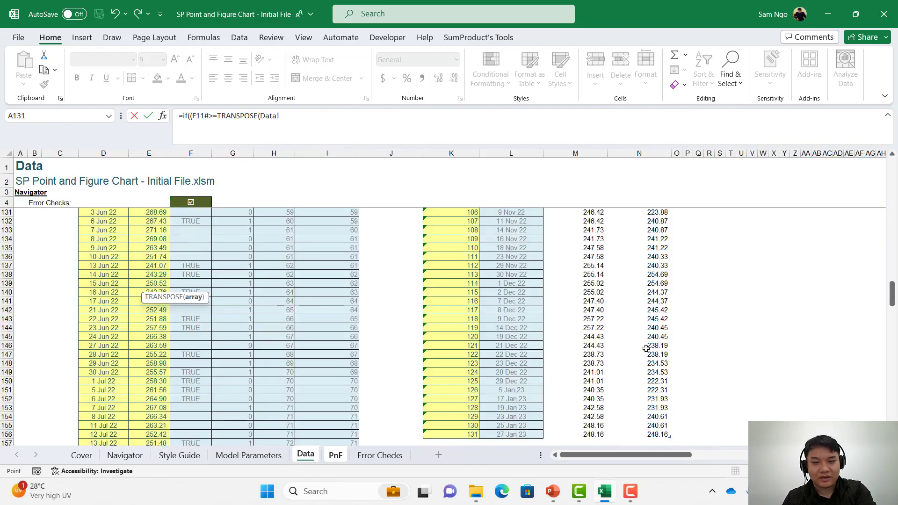
pyautogui.moveTo(649, 345); pyautogui.dragTo(530, 268)
pyautogui.press('Down')
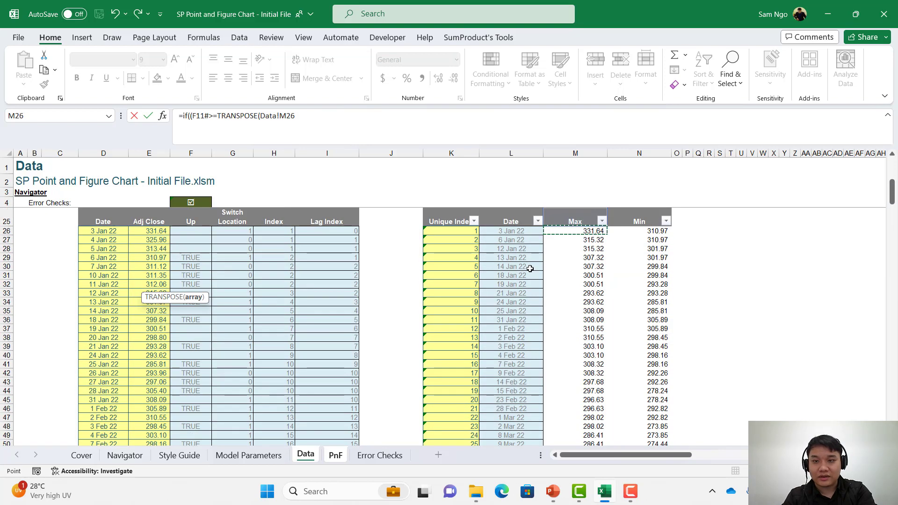
pyautogui.press('Right')
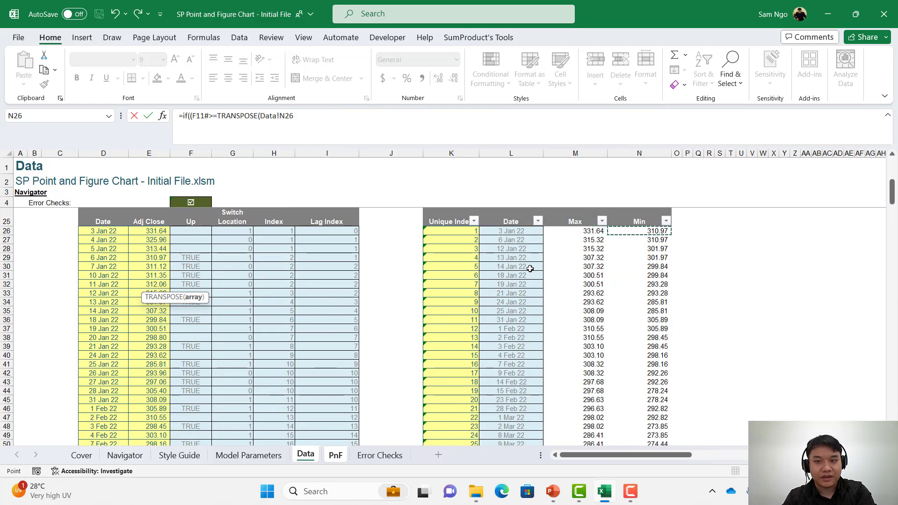
pyautogui.hotkey('ctrl', 'shift', 'Down')
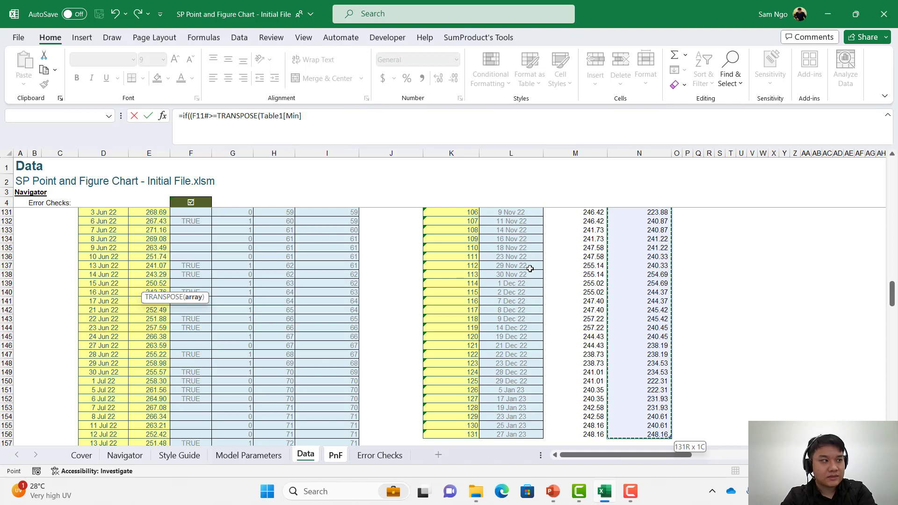
pyautogui.write(')')
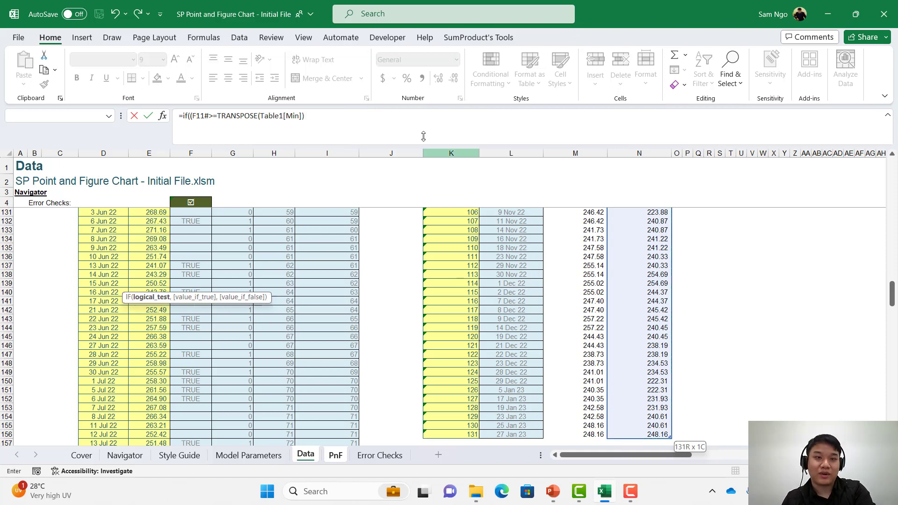
# Step: Remove the IF wrapper and enter the G11 formula as =(F11#>=TRANSPOSE(Table1[Min]))
pyautogui.click(192, 116)
pyautogui.click(189, 117)
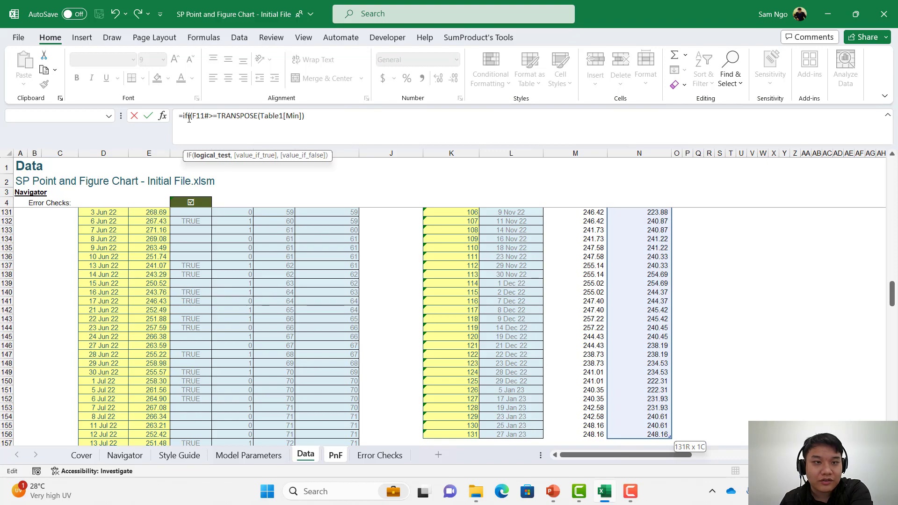
pyautogui.press('BackSpace')
pyautogui.press('BackSpace')
pyautogui.press('BackSpace')
pyautogui.press('Return')
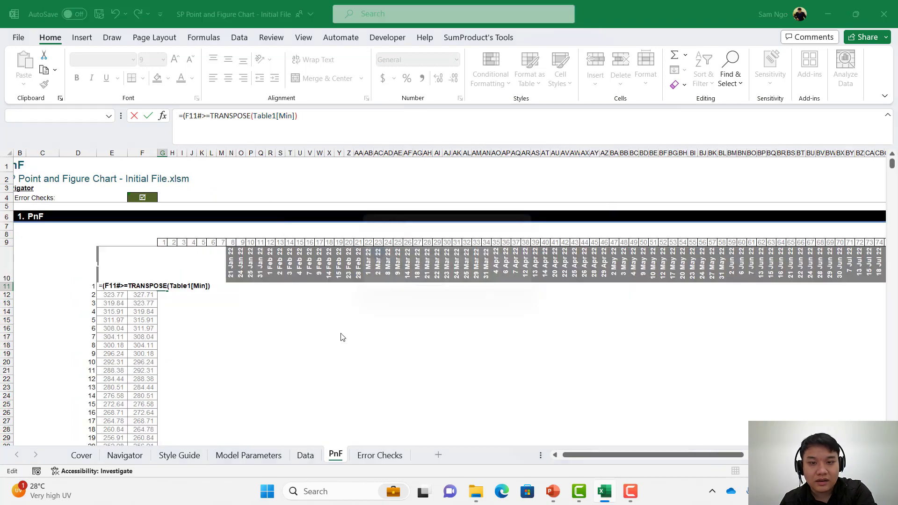
pyautogui.click(442, 288)
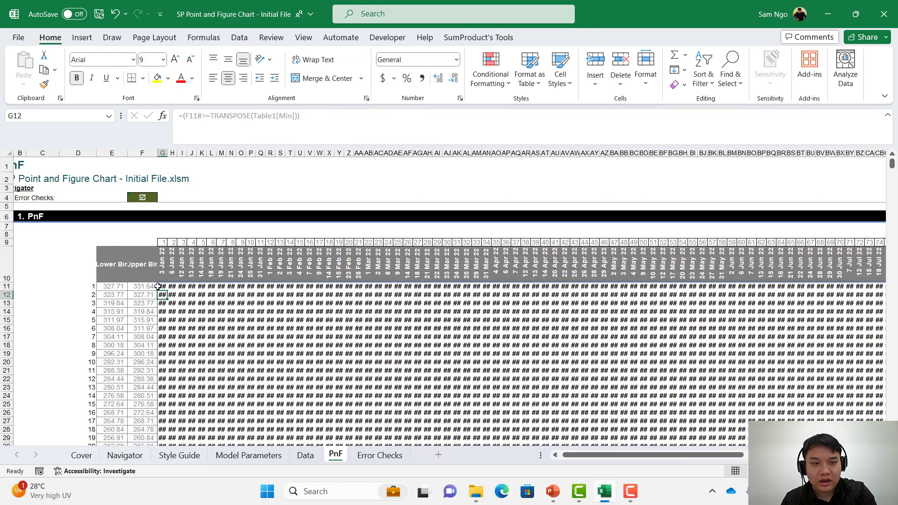
# Step: Multiply the G11 formula by 1 to convert its logical results into ones and zeros
pyautogui.click(159, 287)
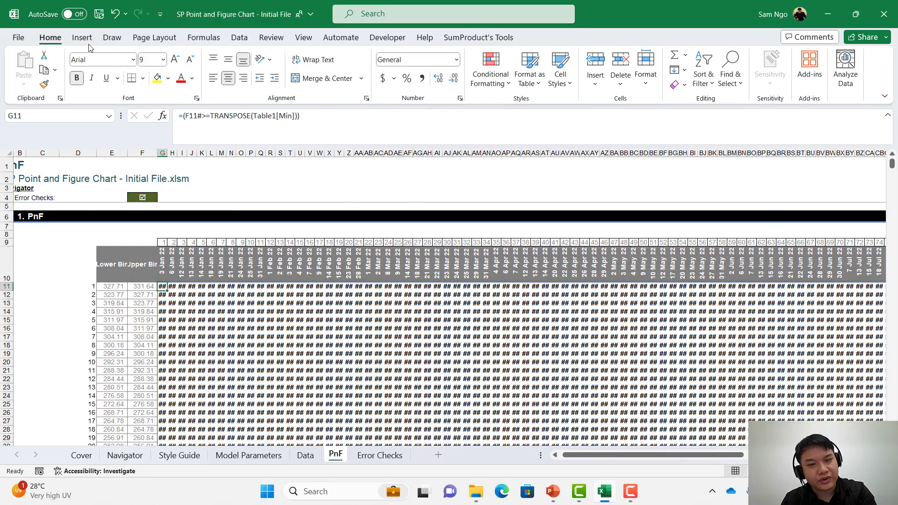
pyautogui.click(415, 111)
pyautogui.write('*')
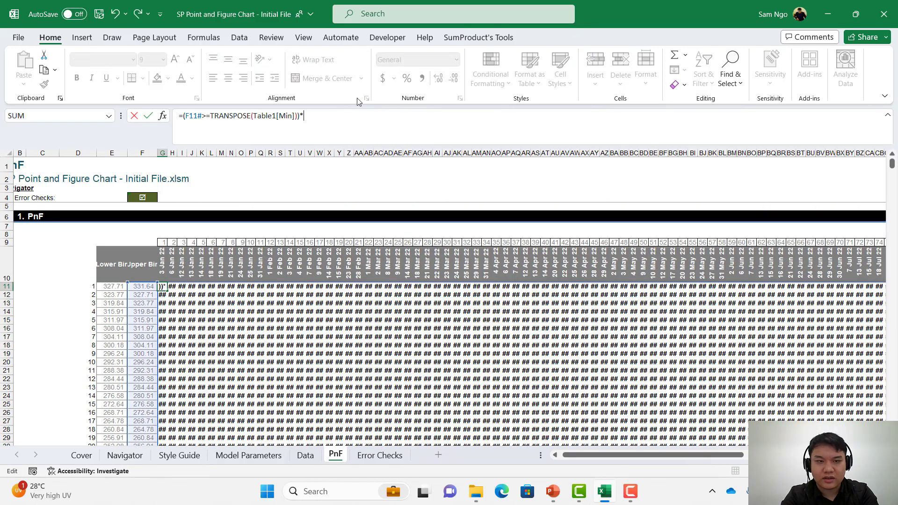
pyautogui.write('1')
pyautogui.hotkey('ctrl', 'Return')
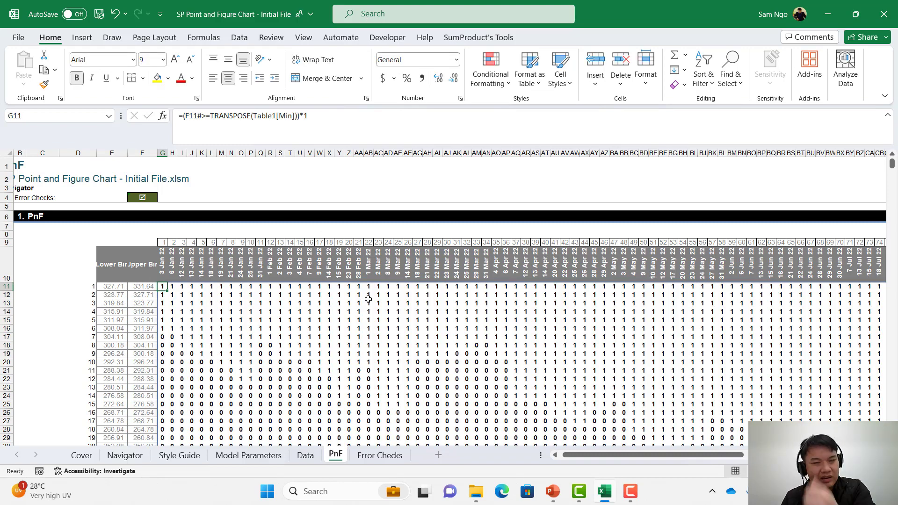
pyautogui.scroll(-3, 368, 299)
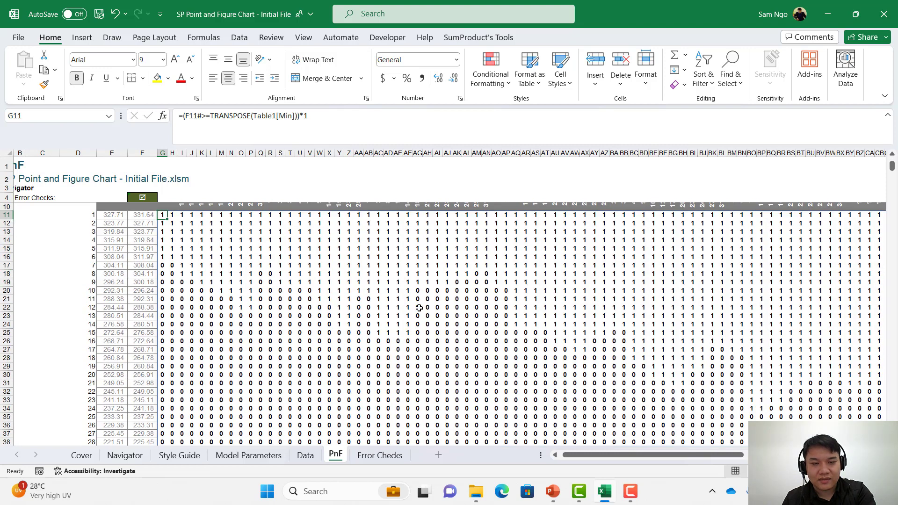
pyautogui.scroll(1, 419, 307)
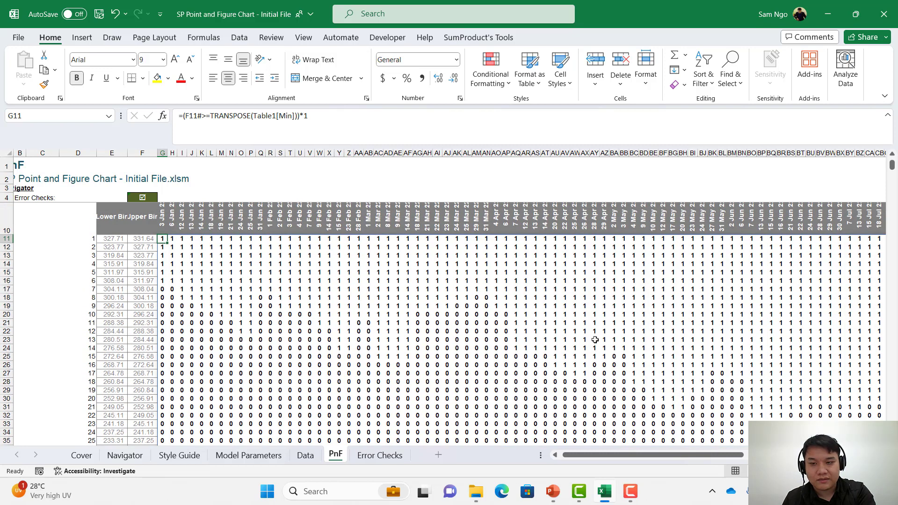
pyautogui.click(743, 374)
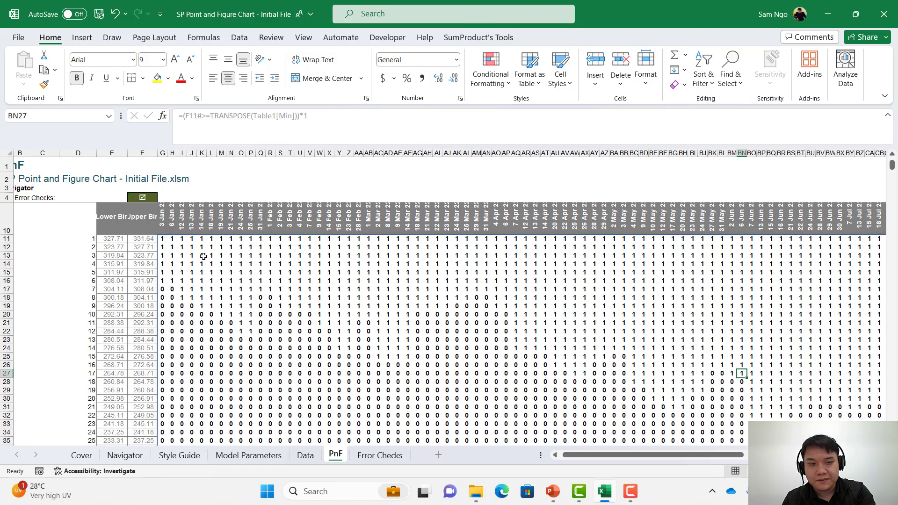
pyautogui.moveTo(160, 240); pyautogui.dragTo(157, 266)
pyautogui.moveTo(172, 313); pyautogui.dragTo(181, 382)
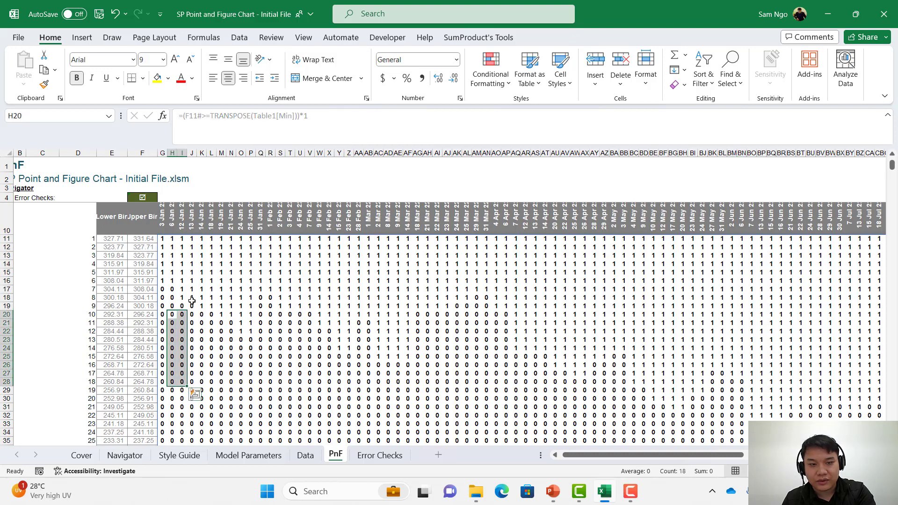
# Step: Replace the multiplier 1 in G11's formula with a second condition on a new line, starting (E11#<=TRANSPOSE( for the Lower Bin range
pyautogui.click(162, 240)
pyautogui.click(302, 116)
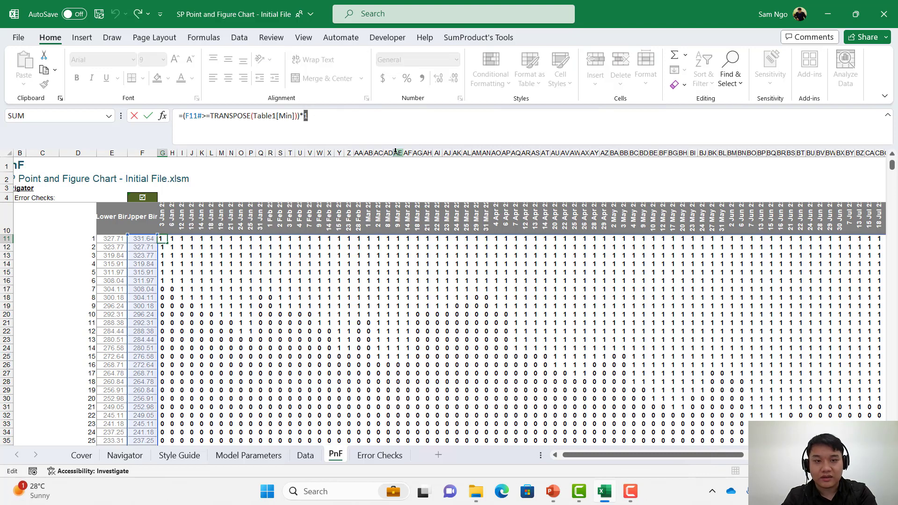
pyautogui.press('BackSpace')
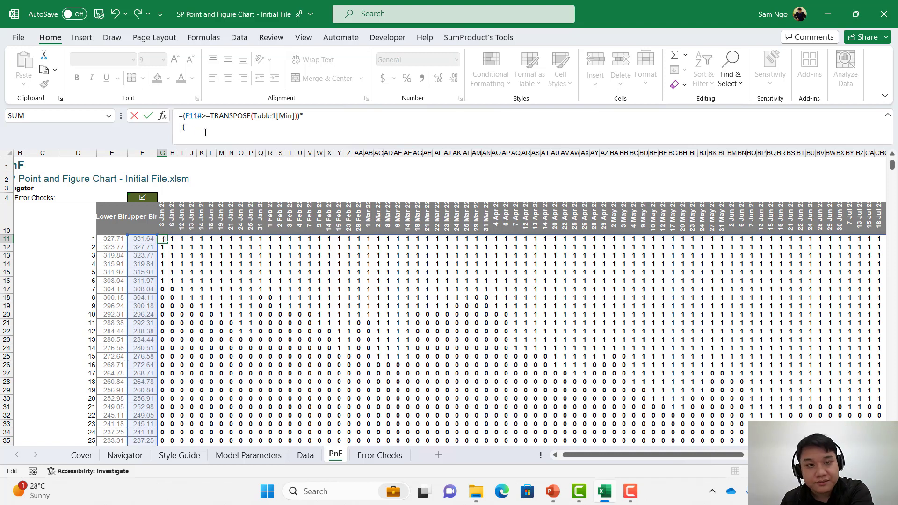
pyautogui.click(112, 238)
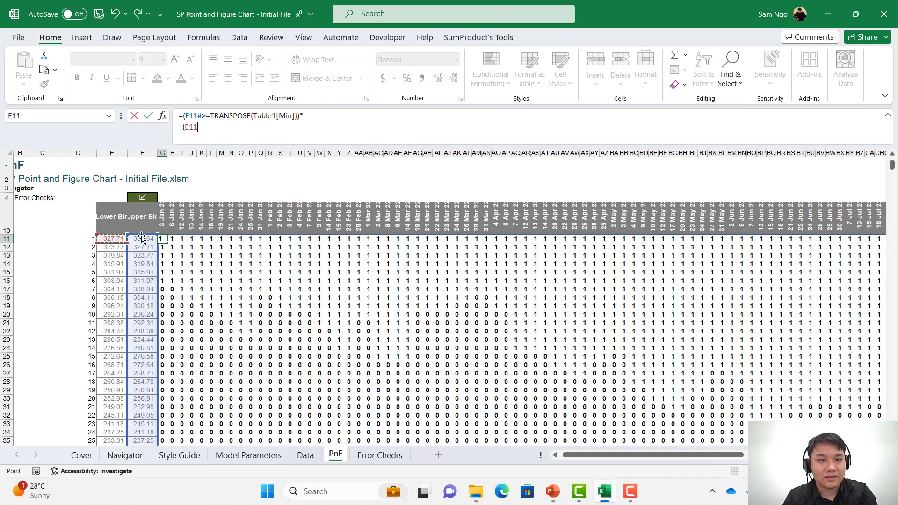
pyautogui.write('#')
pyautogui.scroll(-1, 142, 239)
pyautogui.write('<=')
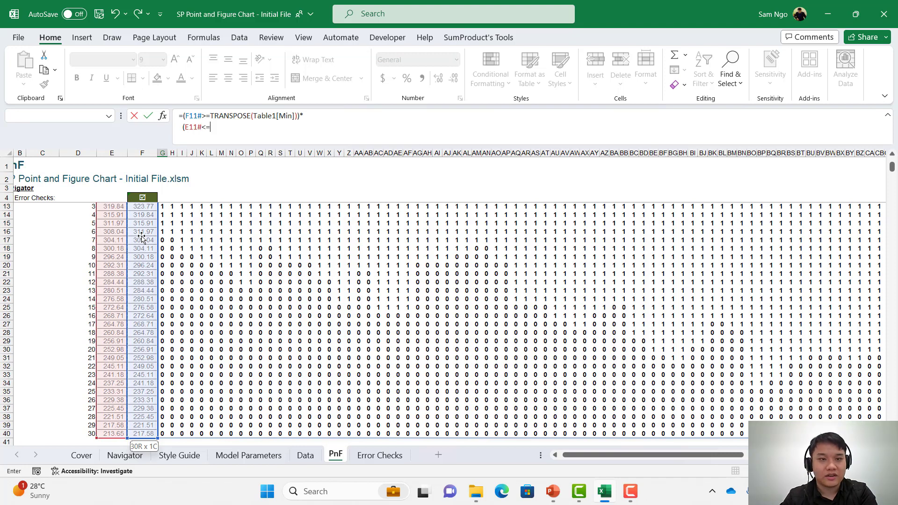
pyautogui.write('tr')
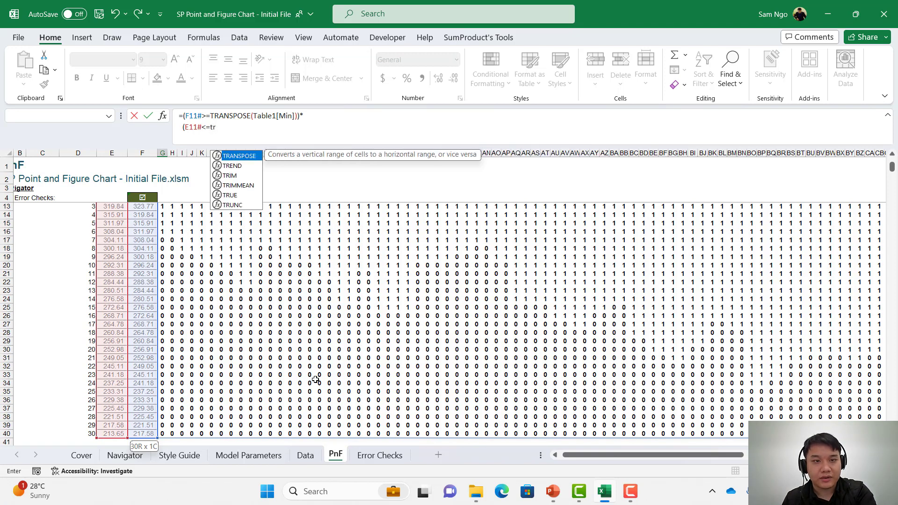
pyautogui.press('Tab')
# Step: Complete the second condition with Table1[Max] from the Data sheet and enter =(F11#>=TRANSPOSE(Table1[Min]))*(E11#<=TRANSPOSE(Table1[Max])) in G11
pyautogui.click(305, 455)
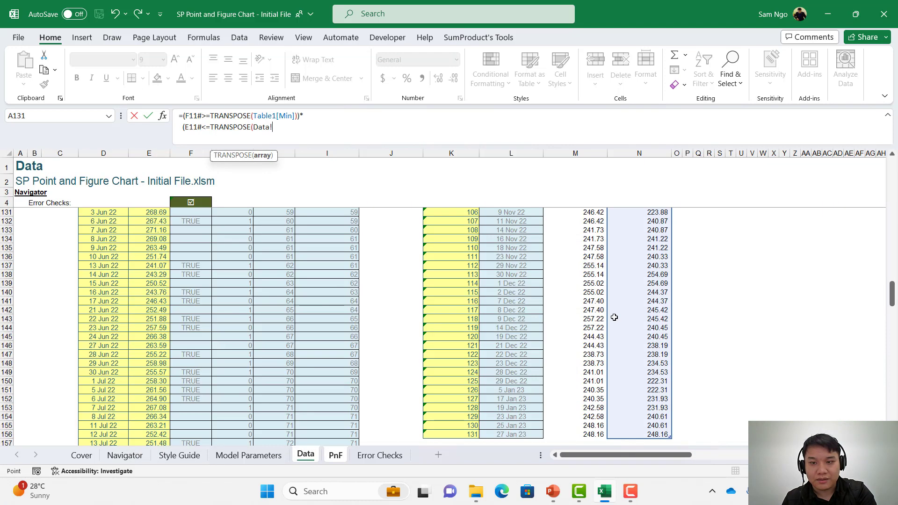
pyautogui.click(614, 318)
pyautogui.click(593, 303)
pyautogui.hotkey('ctrl', 'Up')
pyautogui.press('Down')
pyautogui.hotkey('ctrl', 'shift', 'Down')
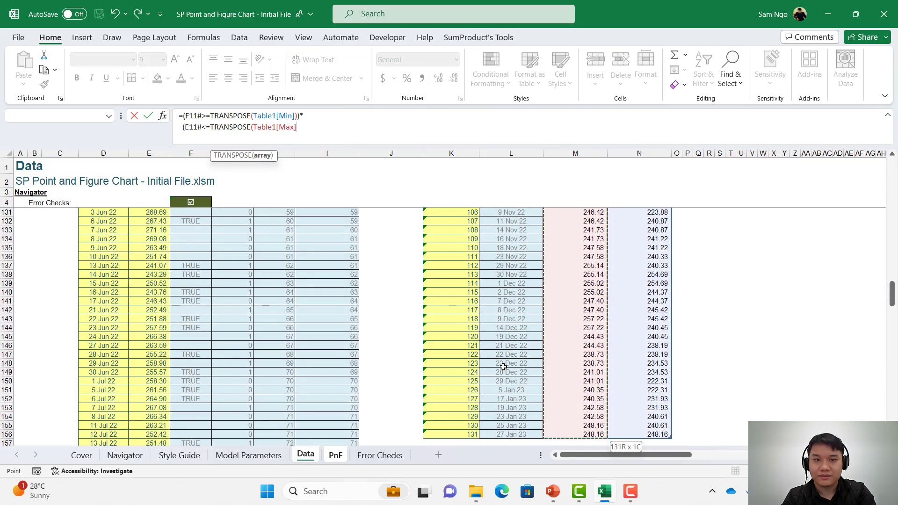
pyautogui.write(')')
pyautogui.press('Return')
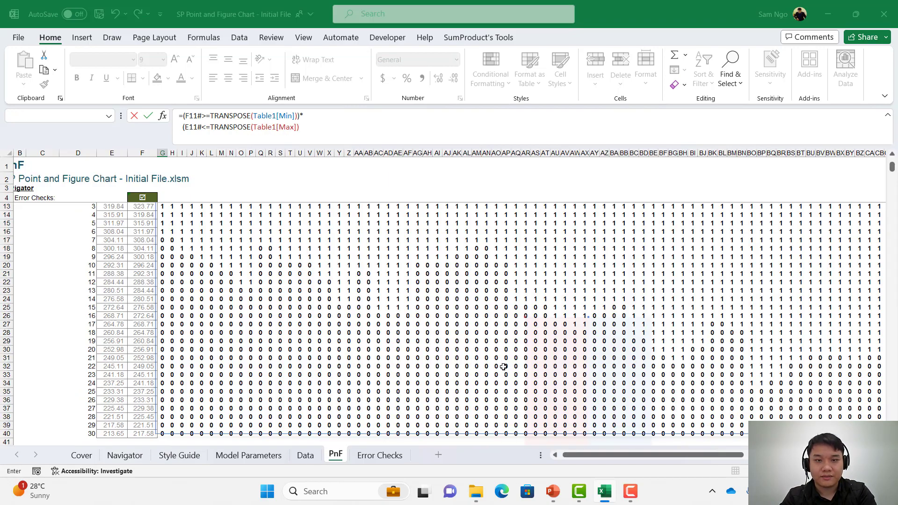
pyautogui.press('Return')
pyautogui.hotkey('ctrl', 'y')
pyautogui.press('Up')
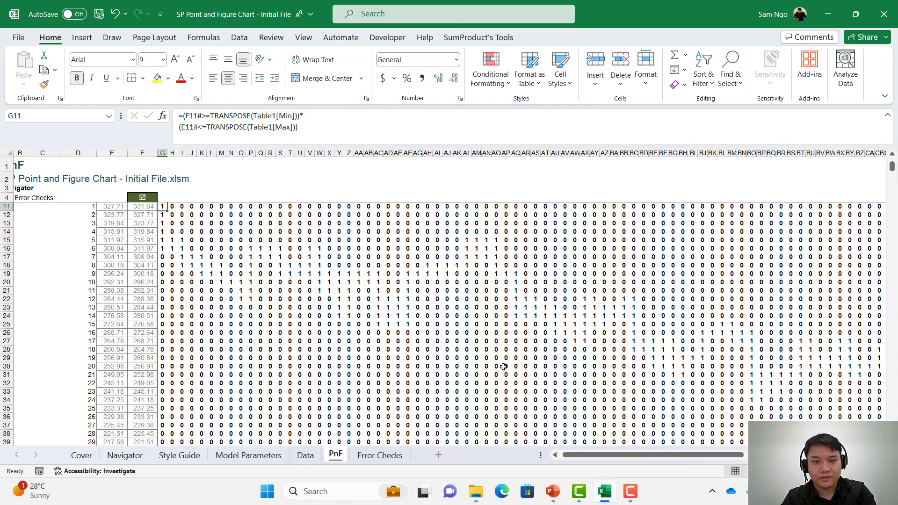
pyautogui.scroll(1, 221, 262)
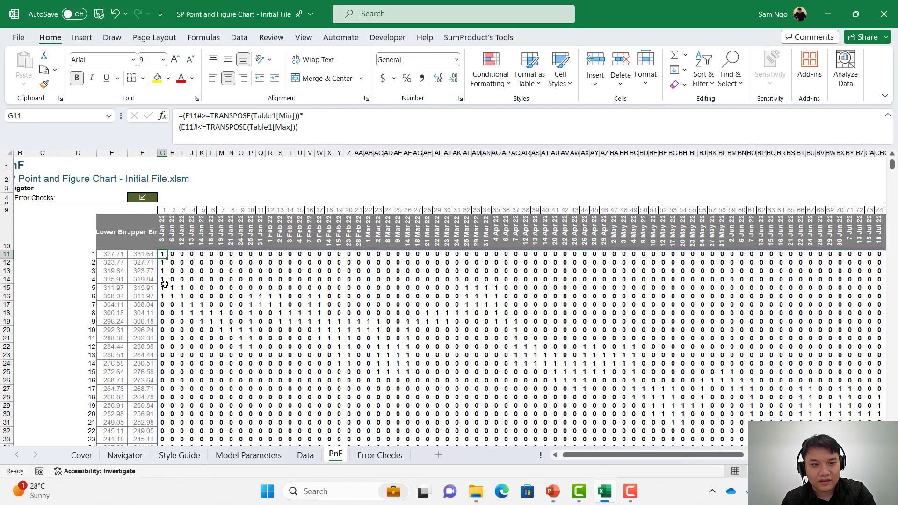
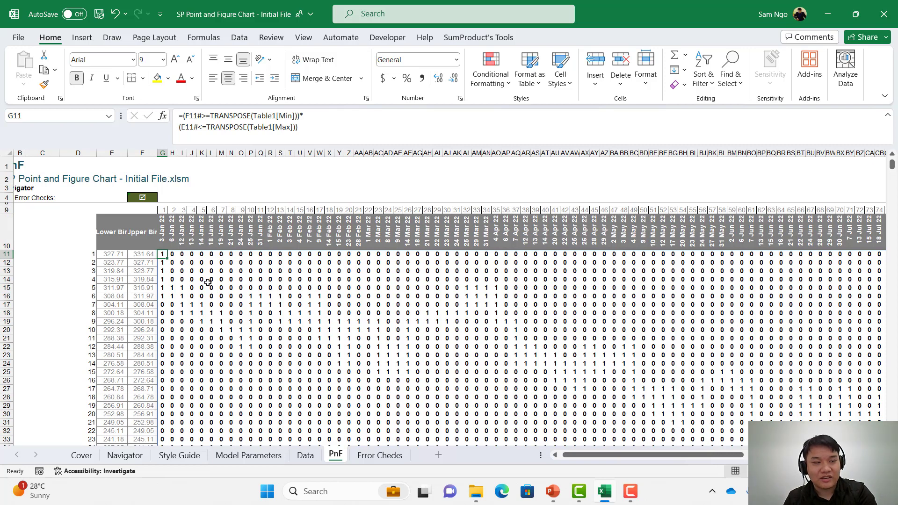
# Step: Review the Up, Down and Starting Symbol cells in the Data sheet's summary, then return to the PnF sheet
pyautogui.click(305, 455)
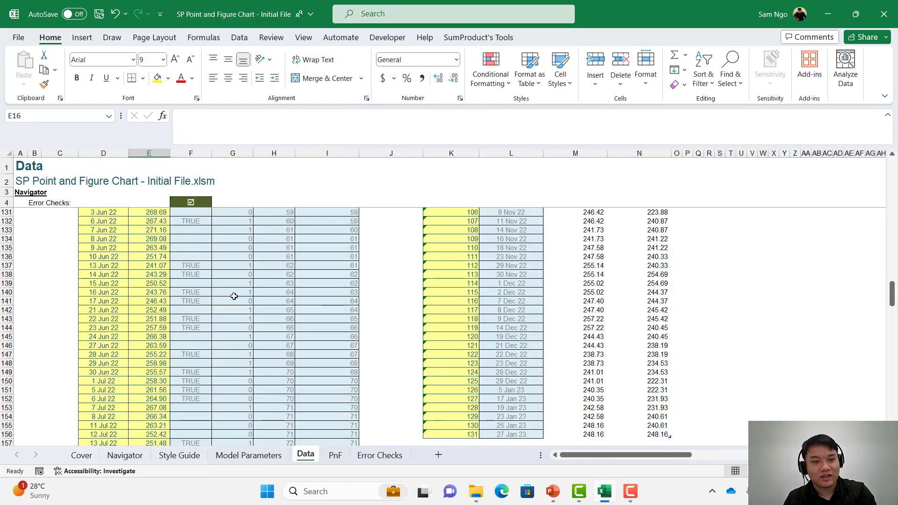
pyautogui.scroll(20, 234, 296)
pyautogui.click(257, 301)
pyautogui.hotkey('ctrl', 'Up')
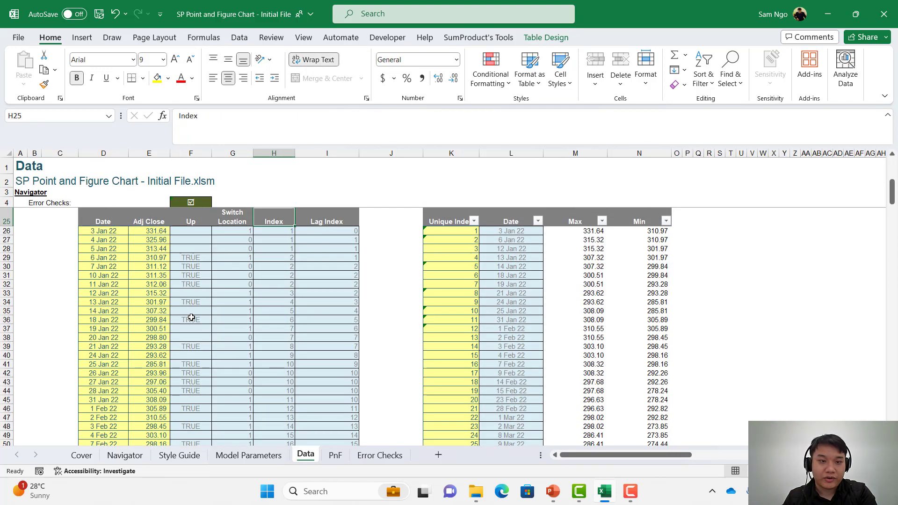
pyautogui.scroll(7, 191, 317)
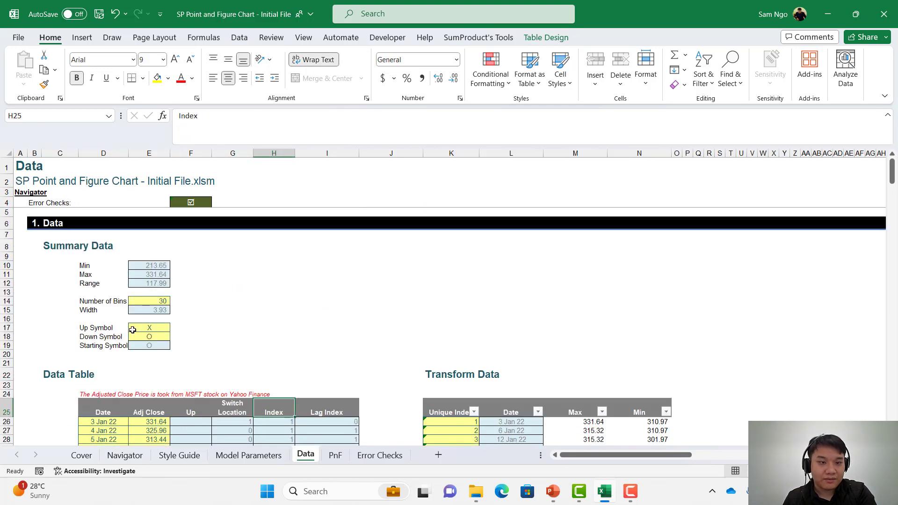
pyautogui.click(335, 455)
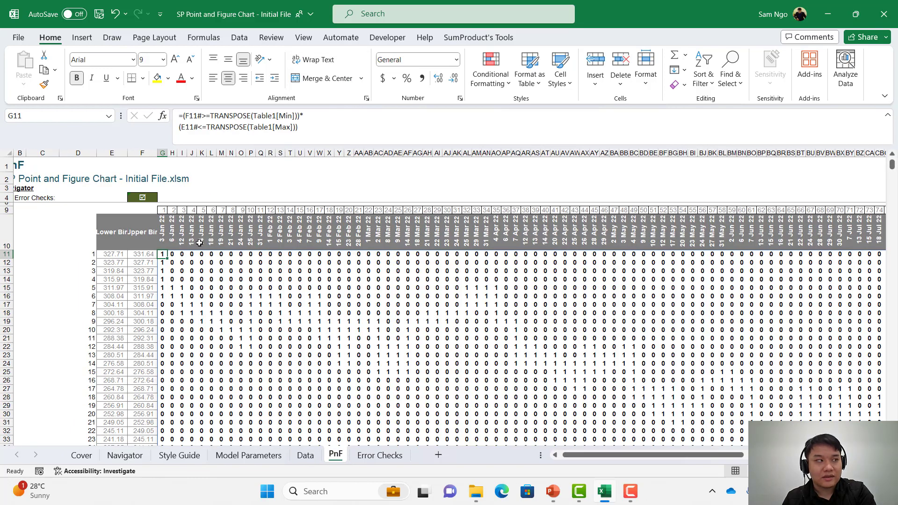
# Step: Wrap G11's two multiplied conditions in an IF( as its logical test and align the second condition's line
pyautogui.press('F2')
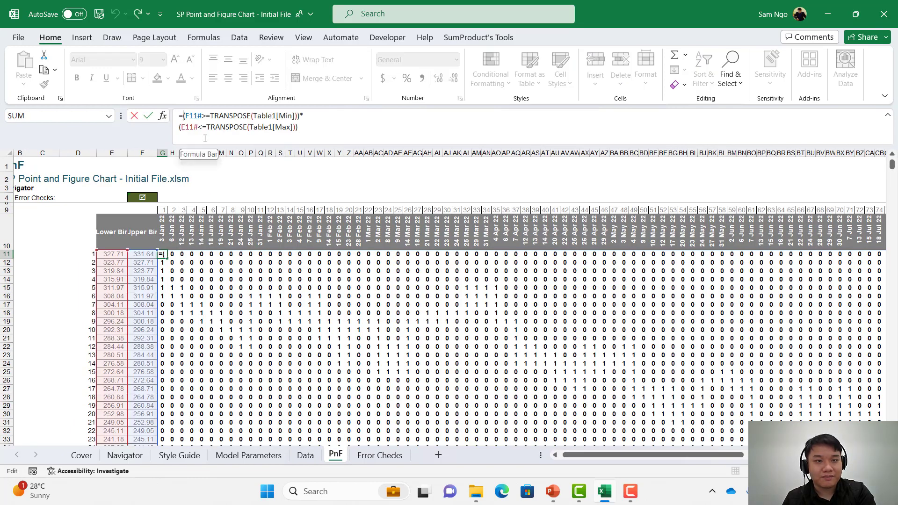
pyautogui.write('IF(')
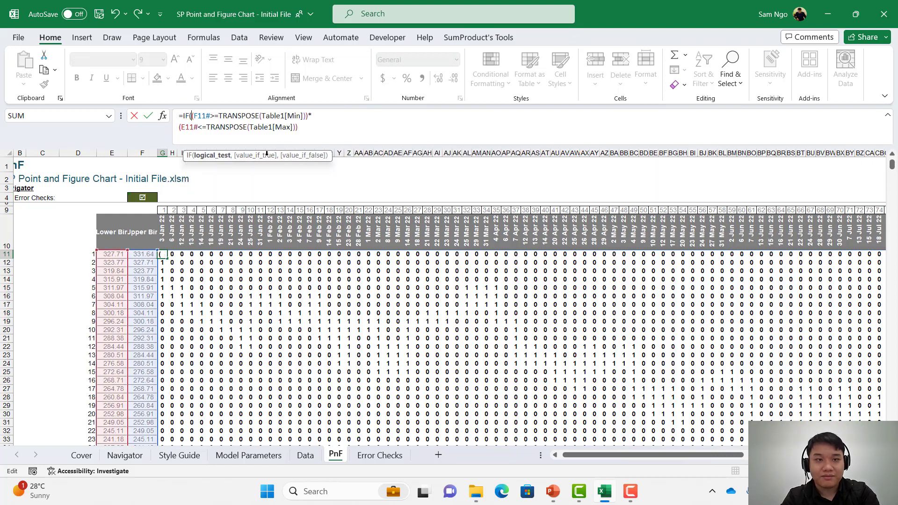
pyautogui.click(180, 127)
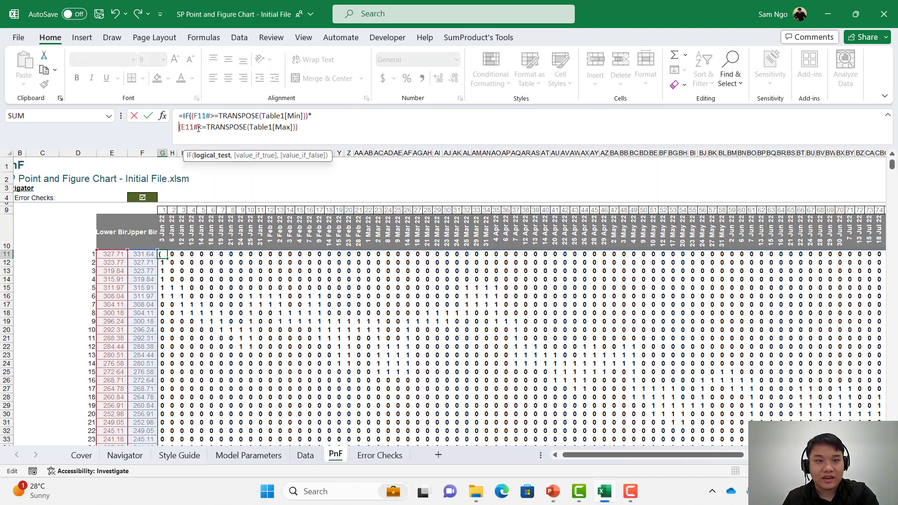
pyautogui.click(330, 123)
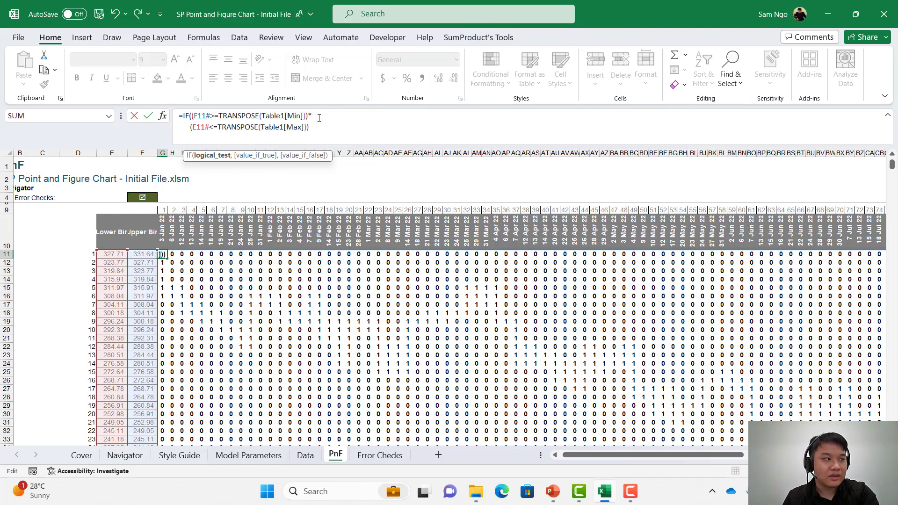
# Step: Complete G11's IF so it returns 1 when the test is true and "" otherwise, and enter the formula
pyautogui.write(',')
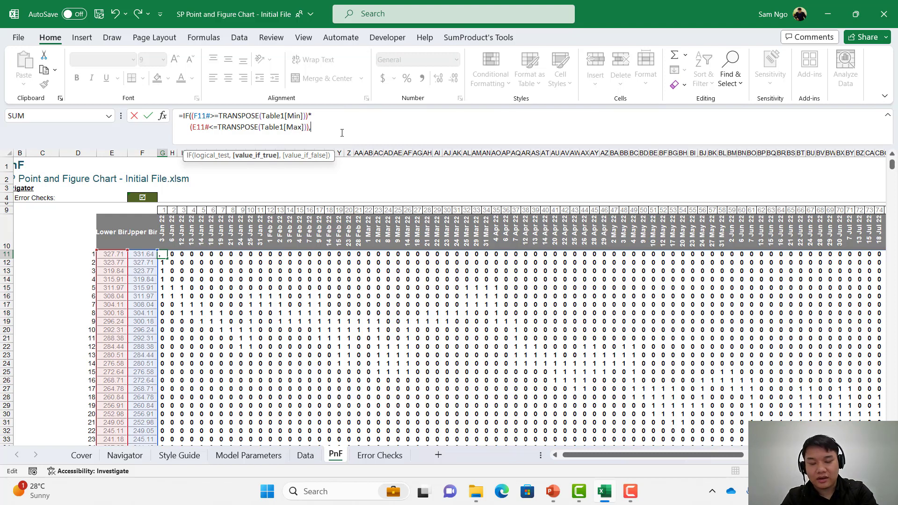
pyautogui.write(',')
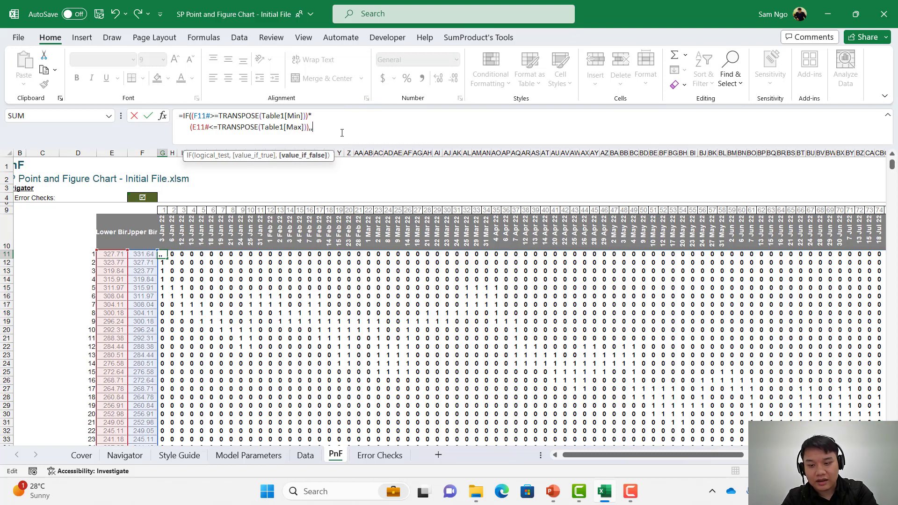
pyautogui.write('"")')
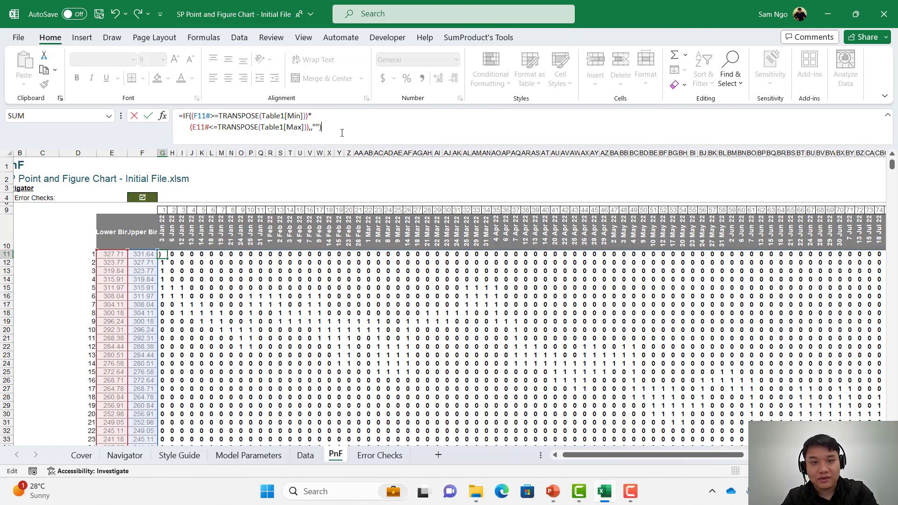
pyautogui.press('Left')
pyautogui.press('Left')
pyautogui.press('Left')
pyautogui.press('Left')
pyautogui.write('1')
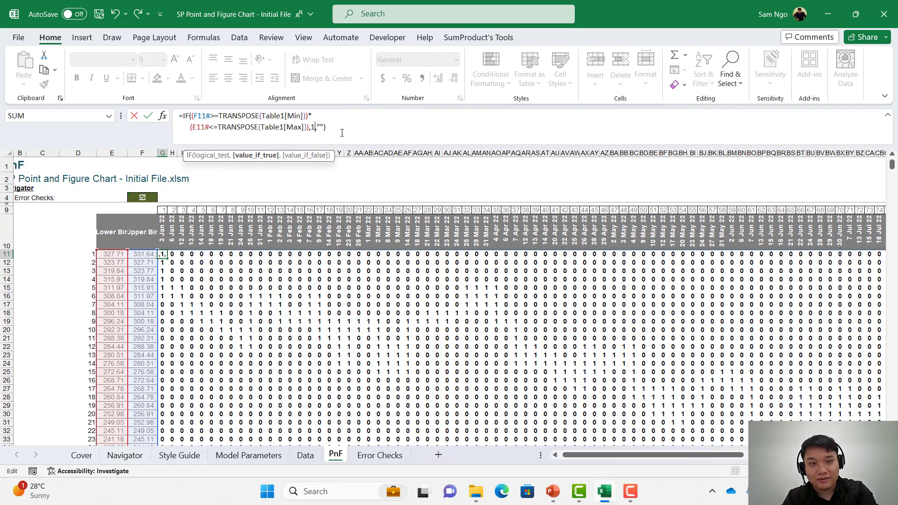
pyautogui.hotkey('ctrl', 'Return')
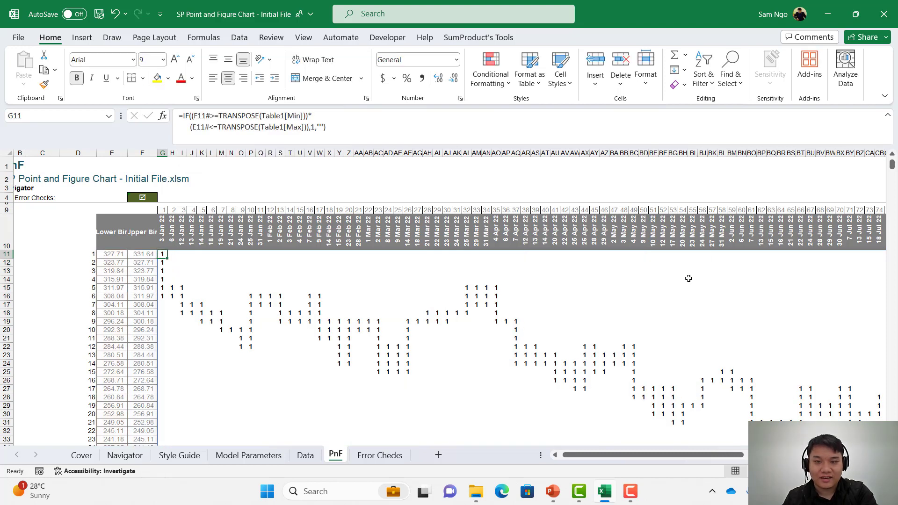
# Step: Replace the value-if-true 1 in G11's formula with IFS() on a new line, enlarging the formula editing area
pyautogui.scroll(1, 429, 302)
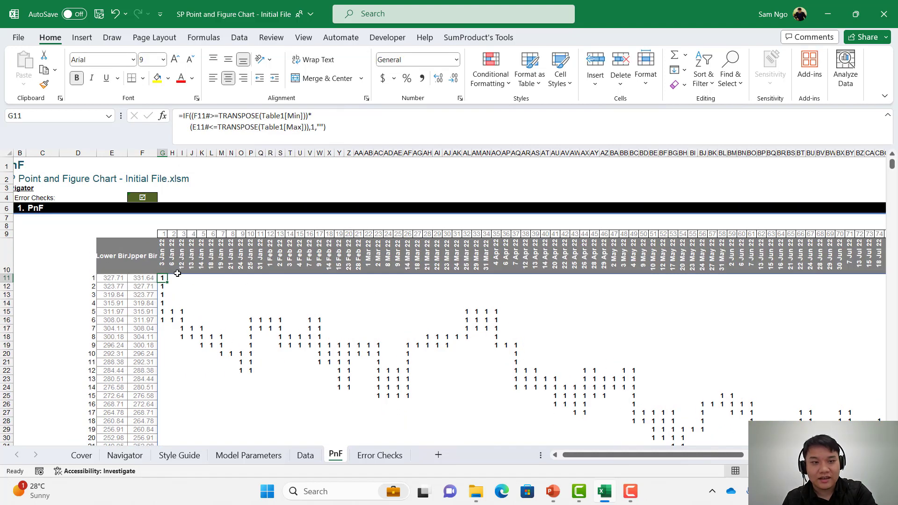
pyautogui.click(320, 126)
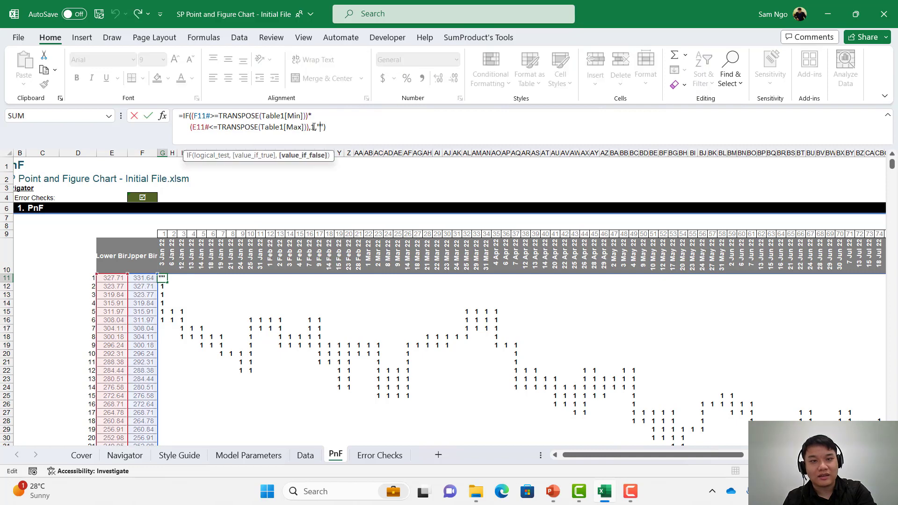
pyautogui.press('Left')
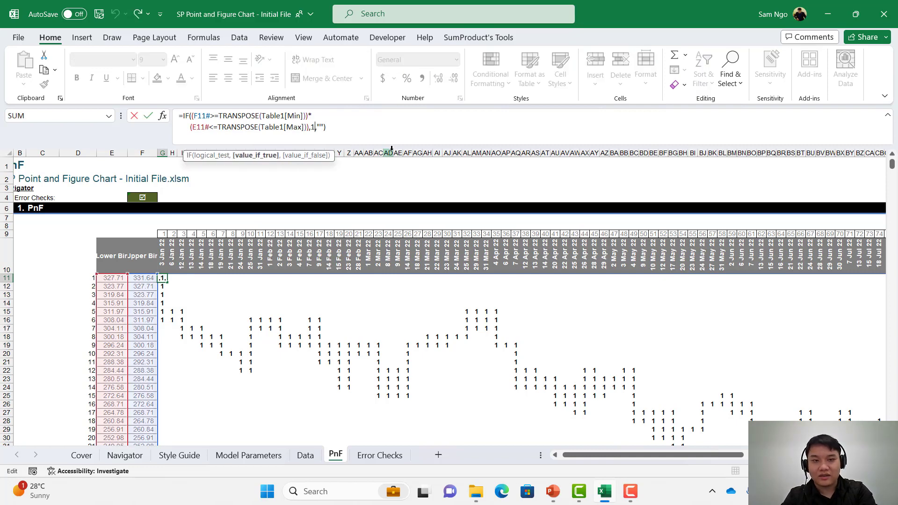
pyautogui.hotkey('alt', 'Return')
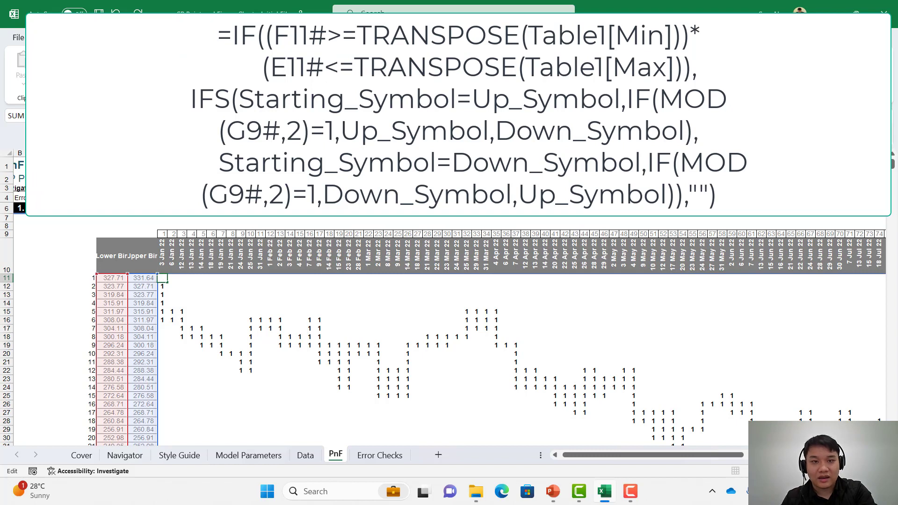
pyautogui.moveTo(323, 147); pyautogui.dragTo(323, 181)
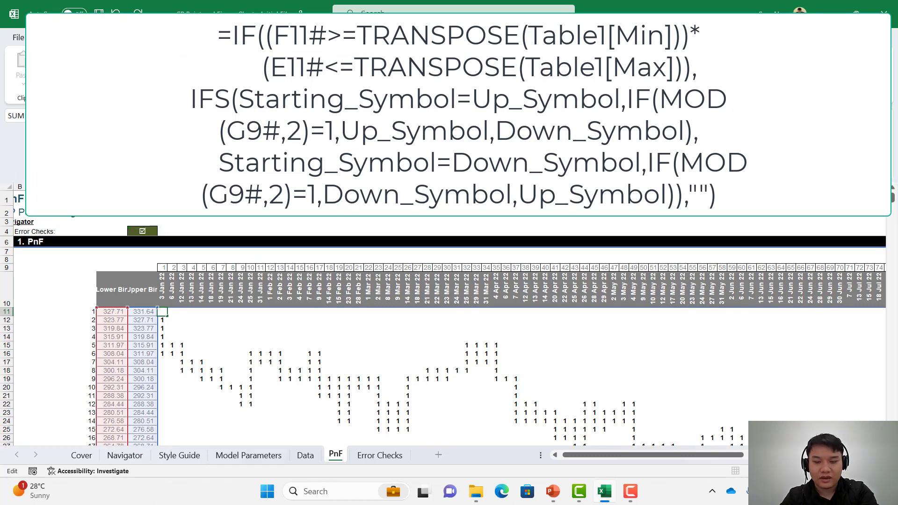
pyautogui.write('IFS')
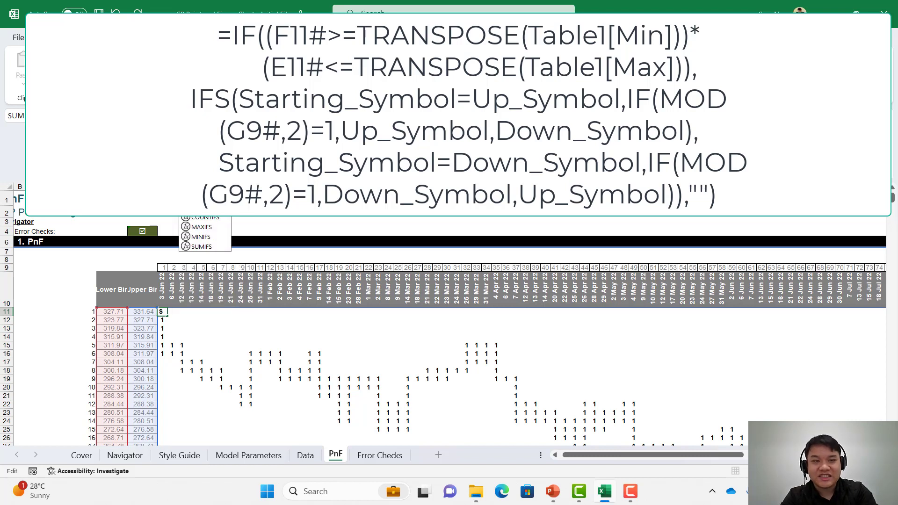
pyautogui.write('()')
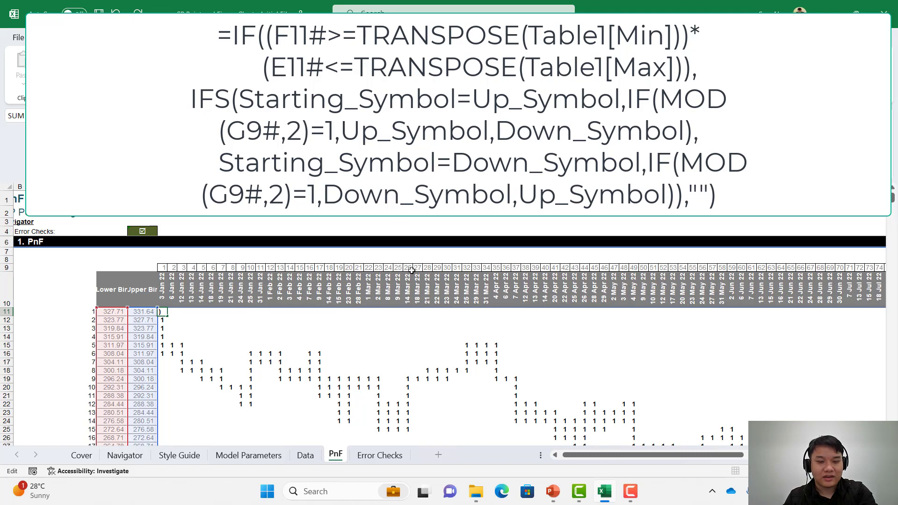
# Step: Add Starting_Symbol=Up_Symbol as the first test inside the IFS function
pyautogui.write('Start')
pyautogui.press('Tab')
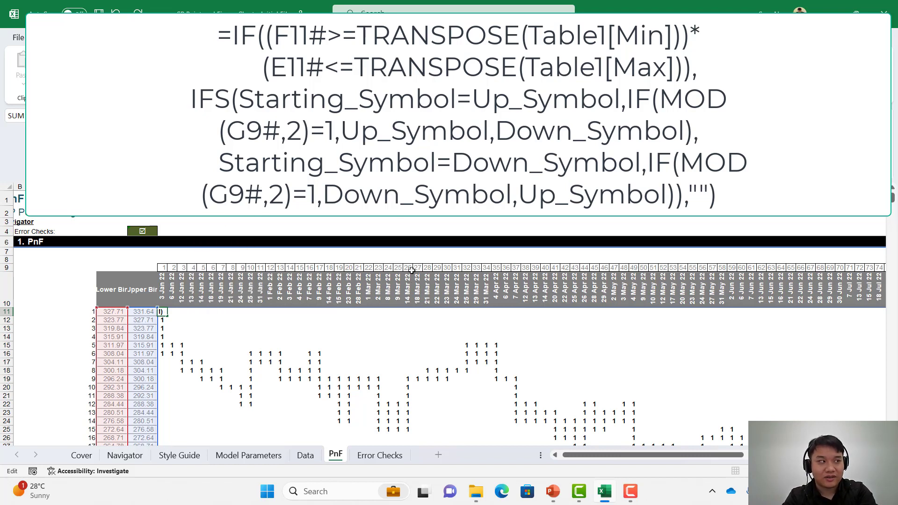
pyautogui.write('=Up_Symbol,')
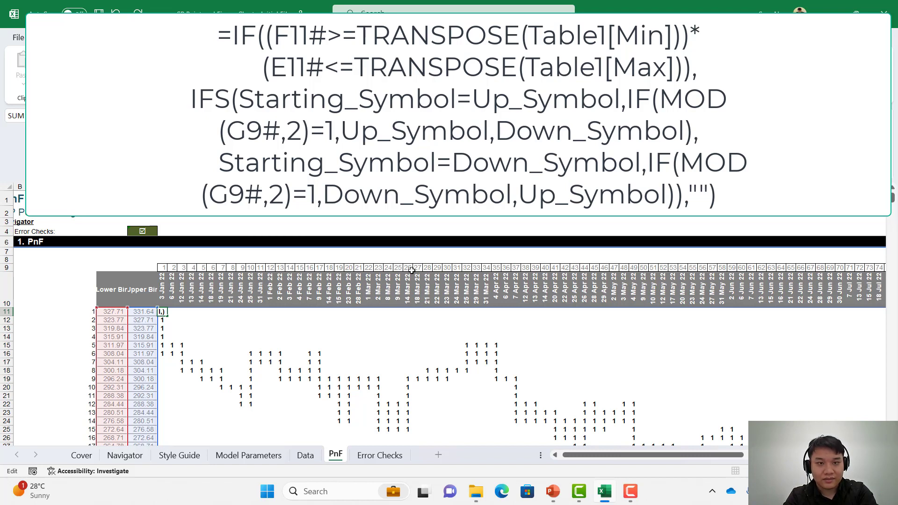
# Step: Nest an IF with a MOD of the index row G9# as the result of the first IFS test
pyautogui.write('IF(')
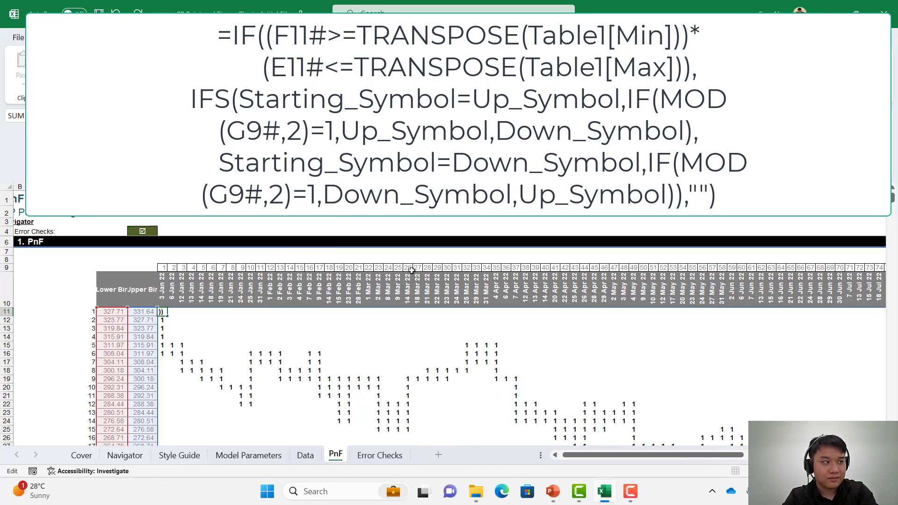
pyautogui.write('MOD')
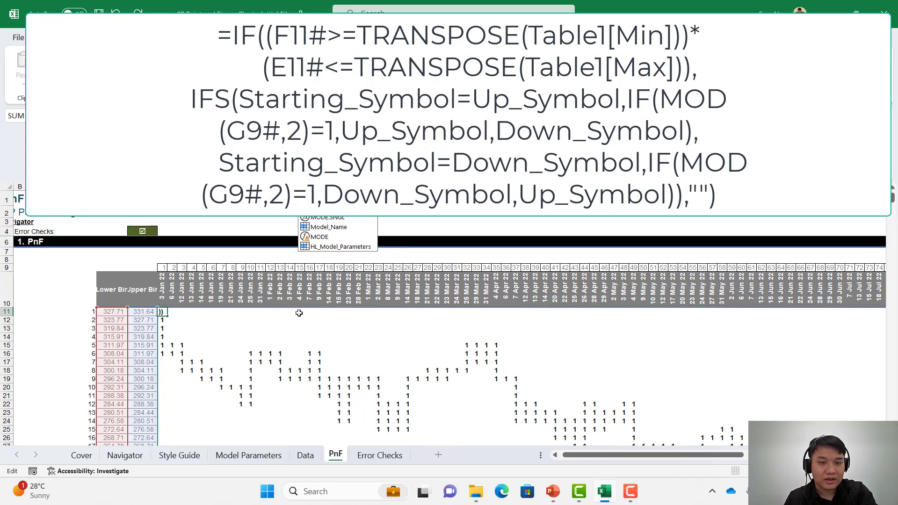
pyautogui.write('(')
pyautogui.press('Return')
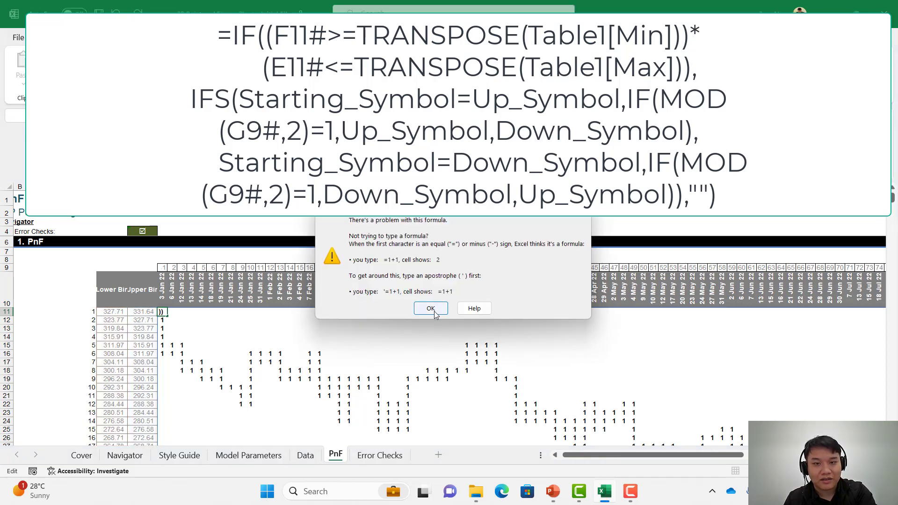
pyautogui.click(435, 306)
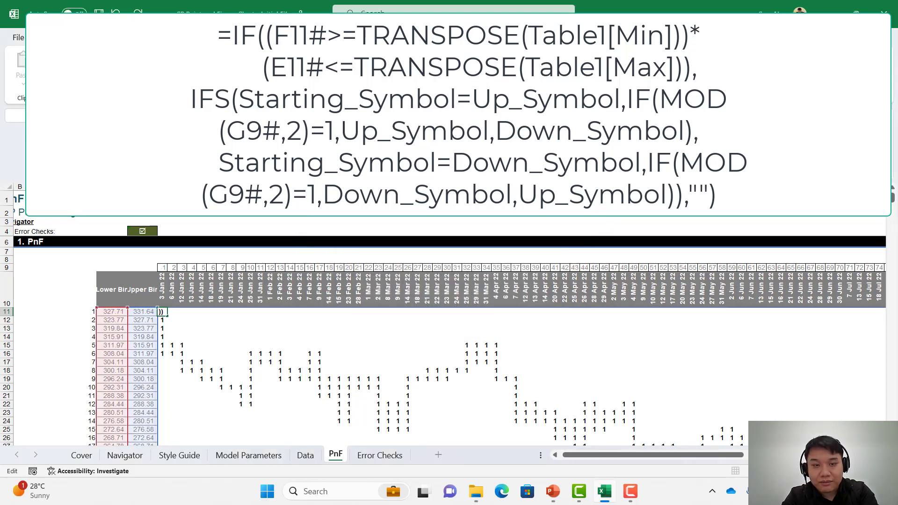
pyautogui.click(162, 267)
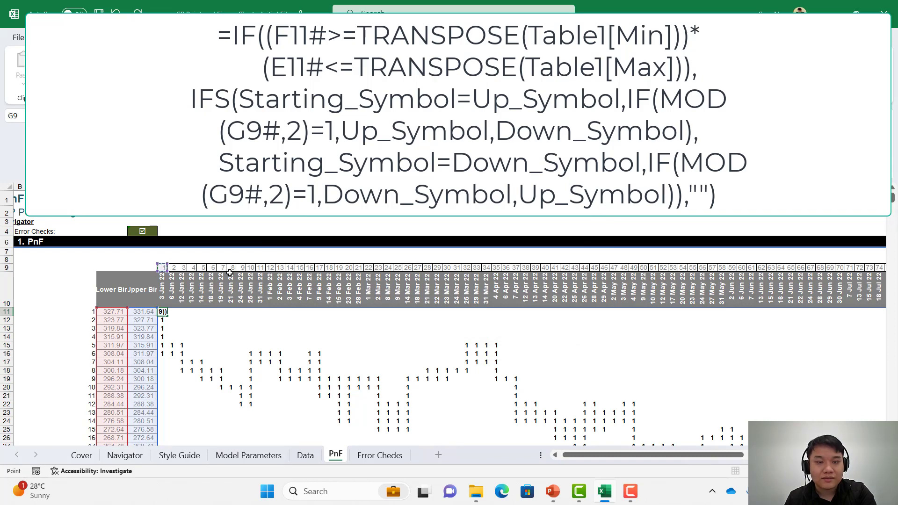
pyautogui.hotkey('ctrl', 'shift', 'Right')
pyautogui.write('#')
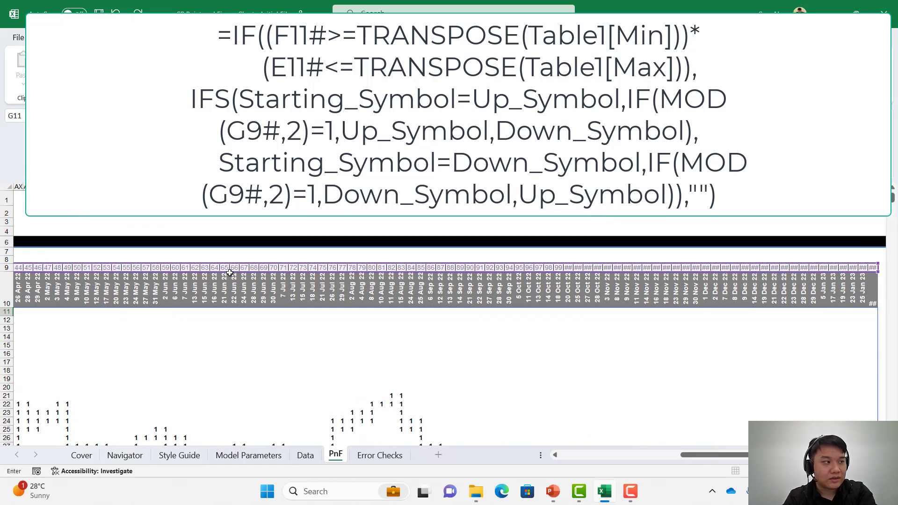
pyautogui.press('Return')
pyautogui.press('Return')
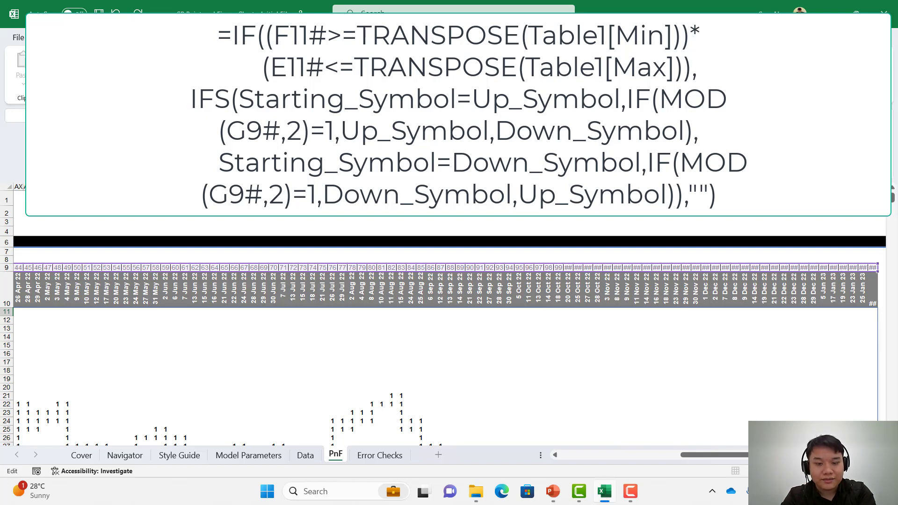
# Step: Add Starting_Symbol=Down_Symbol as the second IFS test, returning IF(MOD(G9#,2)=1,Down_Symbol,Up_Symbol), and enter the completed formula in G11
pyautogui.write('S')
pyautogui.press('BackSpace')
pyautogui.write('Sta')
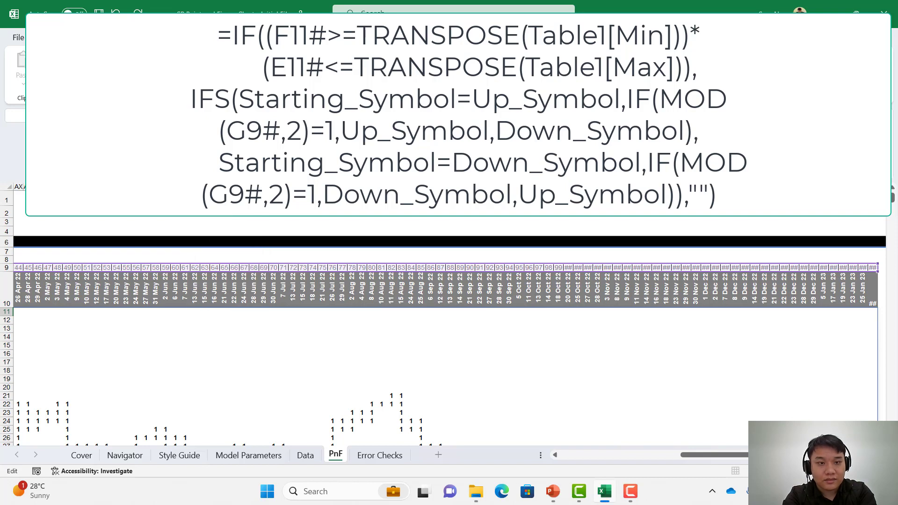
pyautogui.write('Dow')
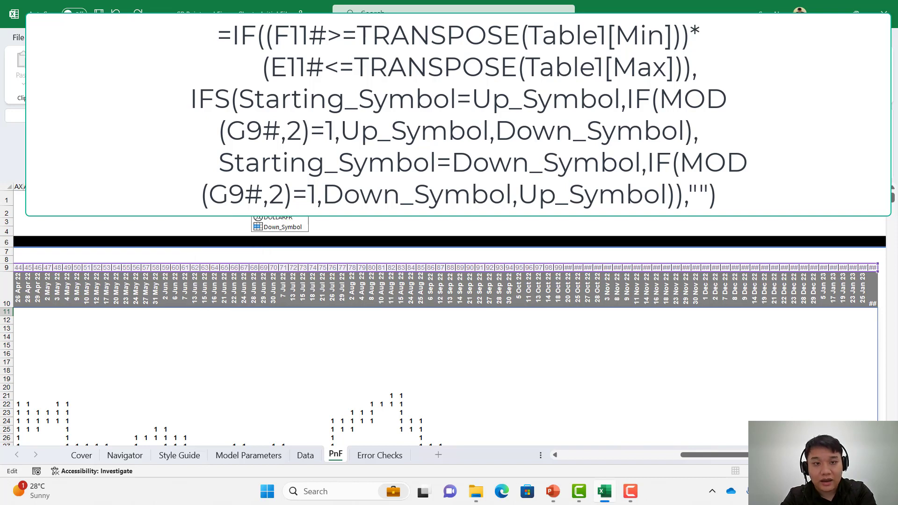
pyautogui.press('BackSpace')
pyautogui.write('l')
pyautogui.press('BackSpace')
pyautogui.press('BackSpace')
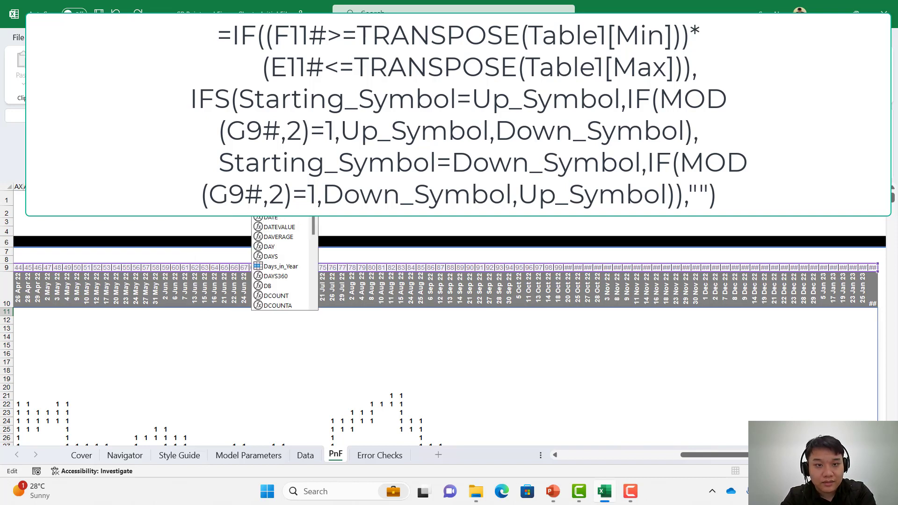
pyautogui.press('BackSpace')
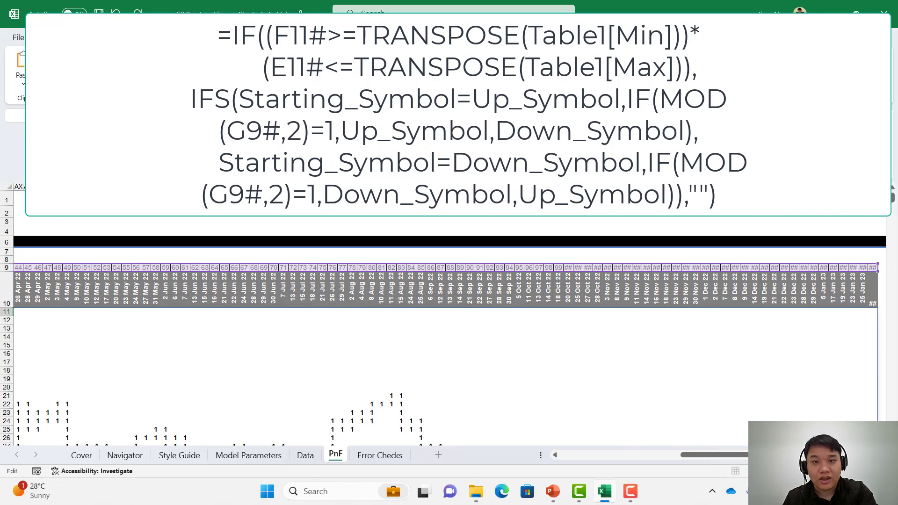
pyautogui.press('Return')
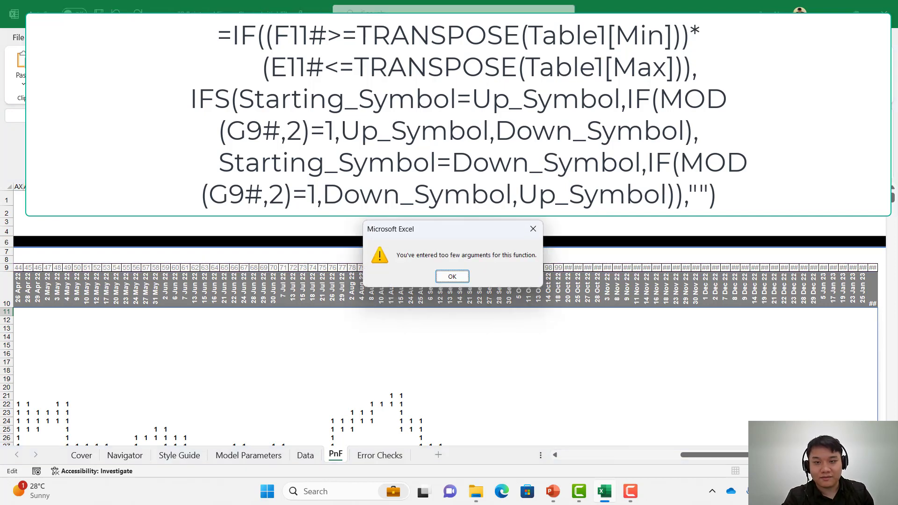
pyautogui.press('Return')
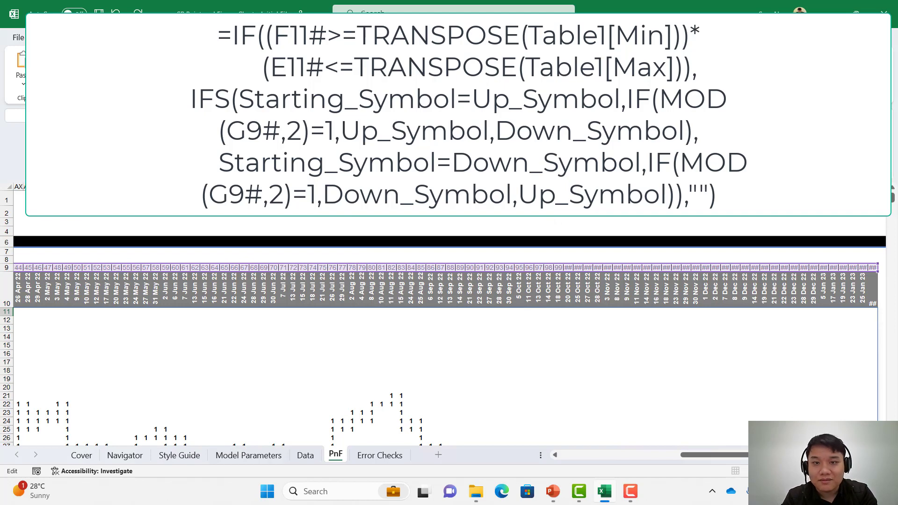
pyautogui.press('Return')
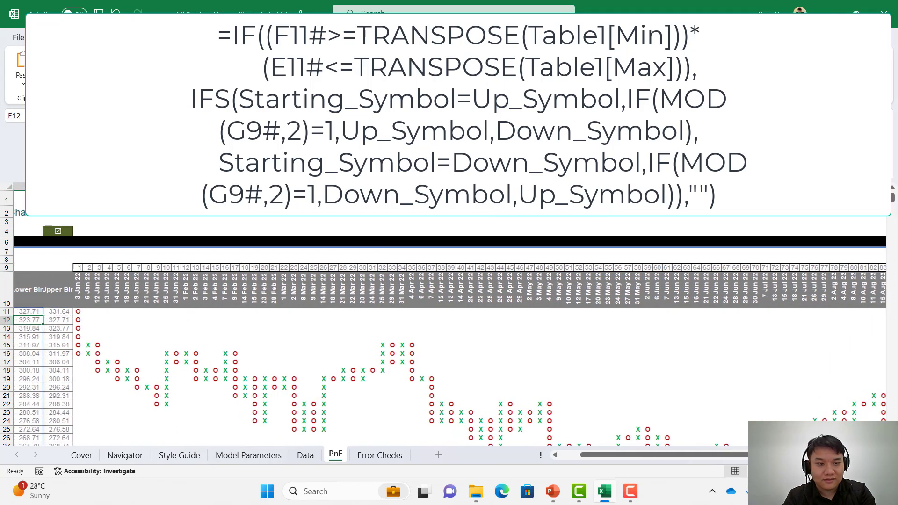
# Step: Examine the filled grid and review the conditional formatting rules applied to the whole G11# spill range
pyautogui.scroll(-4, 603, 243)
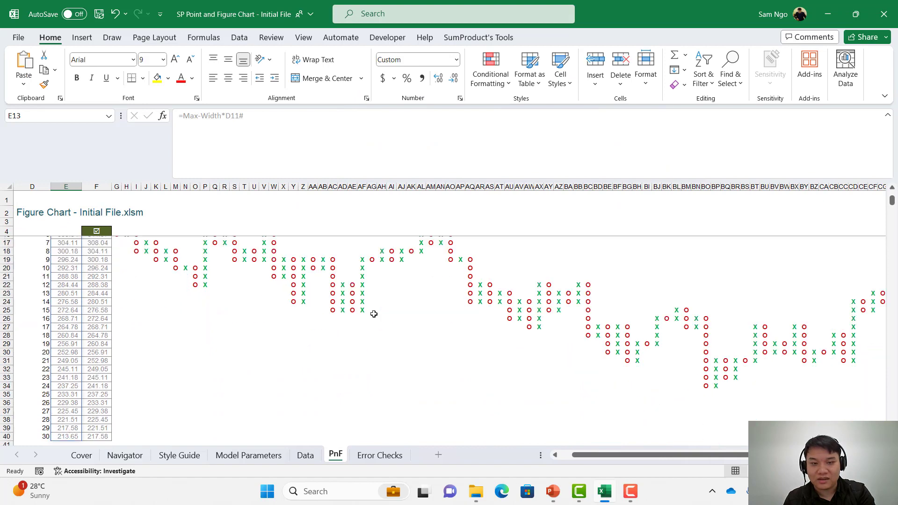
pyautogui.scroll(3, 364, 312)
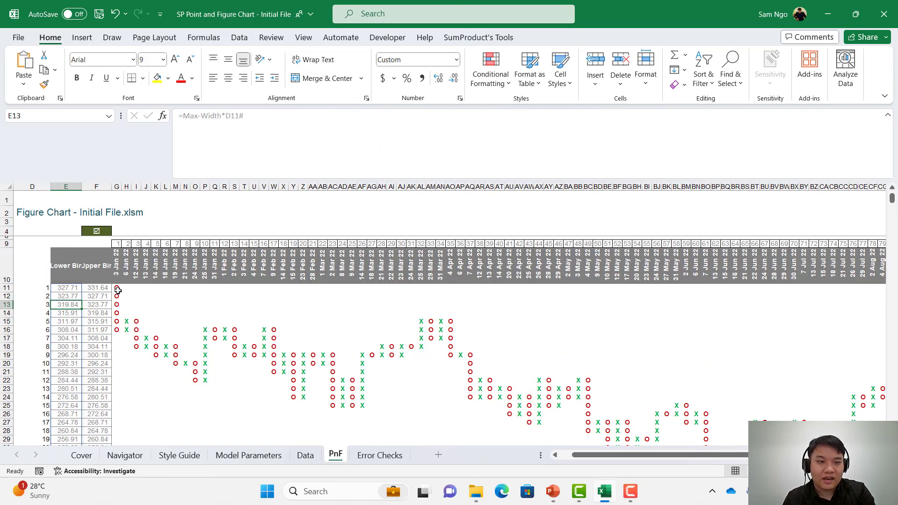
pyautogui.click(117, 290)
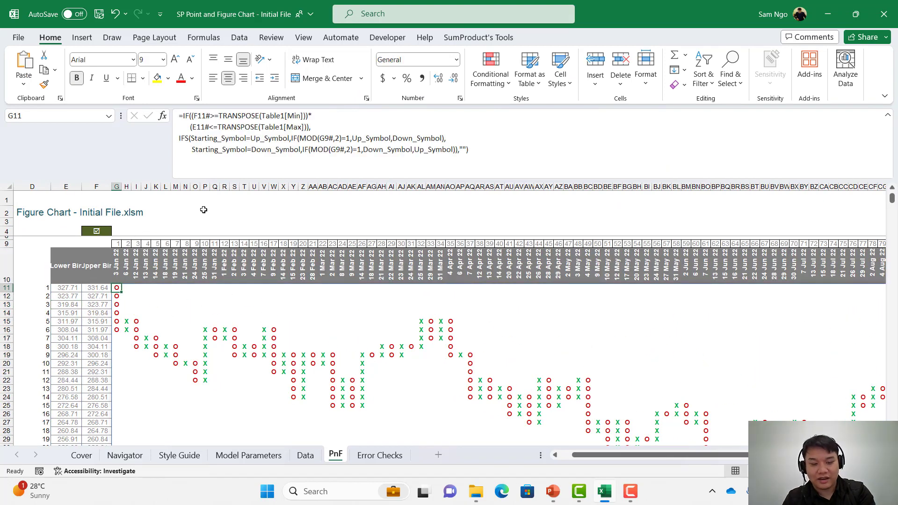
pyautogui.hotkey('ctrl', 'shift', 'Right')
pyautogui.hotkey('ctrl', 'shift', 'Down')
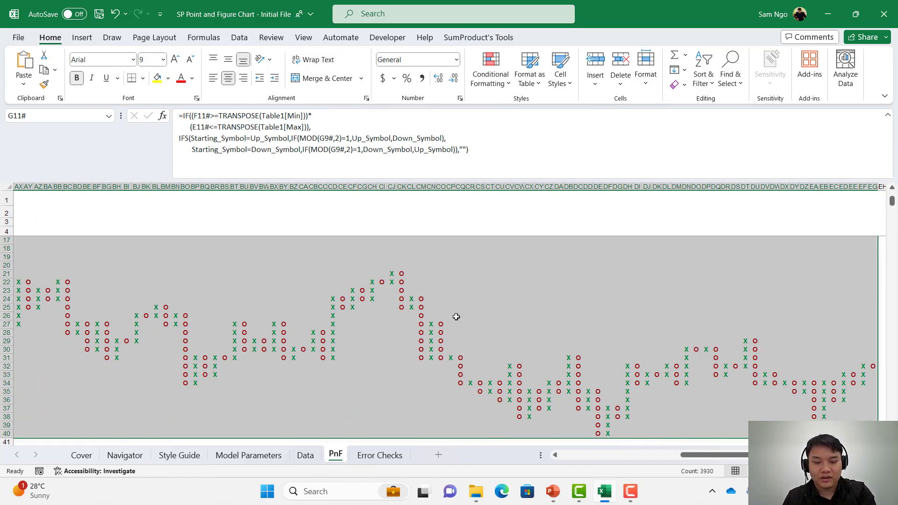
pyautogui.hotkey('alt', 'o')
pyautogui.press('d')
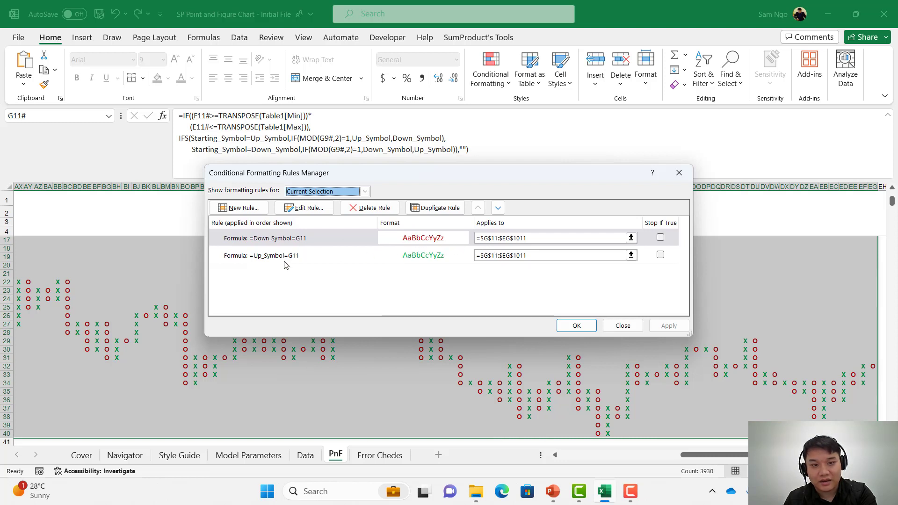
pyautogui.click(299, 241)
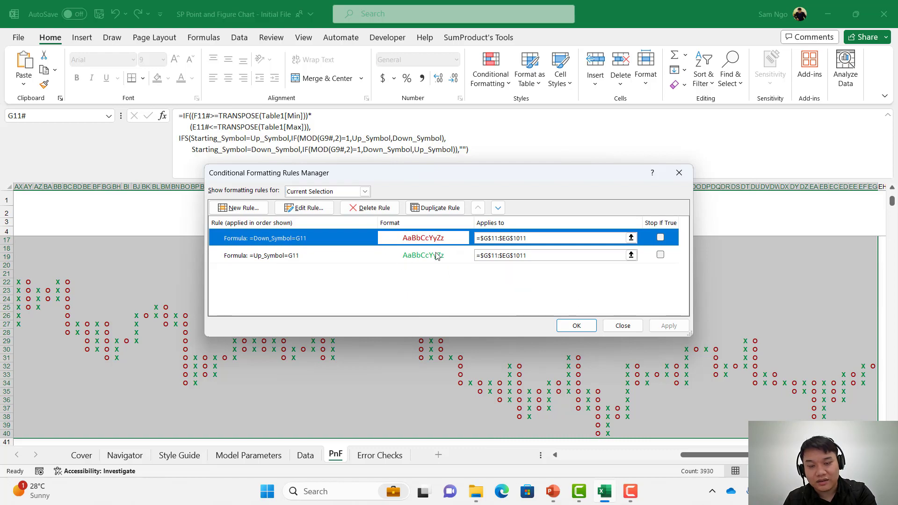
pyautogui.click(610, 327)
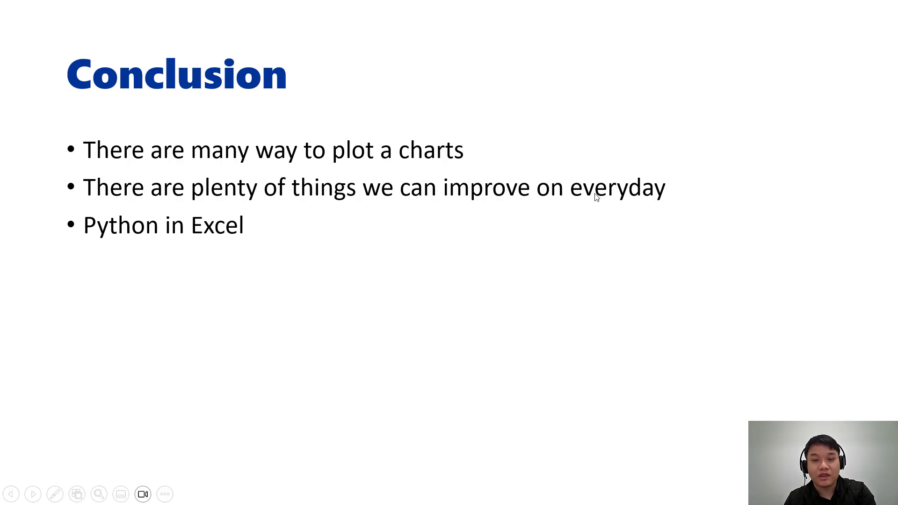
# Step: Switch to File Explorer and open the workbook SP Point and Figure Chart - Complete from the Excel Weekend folder
pyautogui.hotkey('alt', 'Tab')
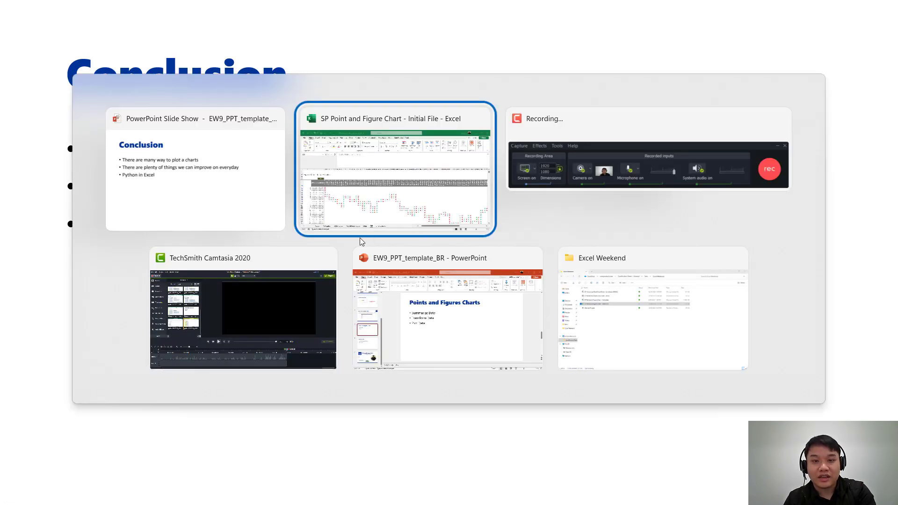
pyautogui.press('Tab')
pyautogui.press('Tab')
pyautogui.press('Tab')
pyautogui.press('Tab')
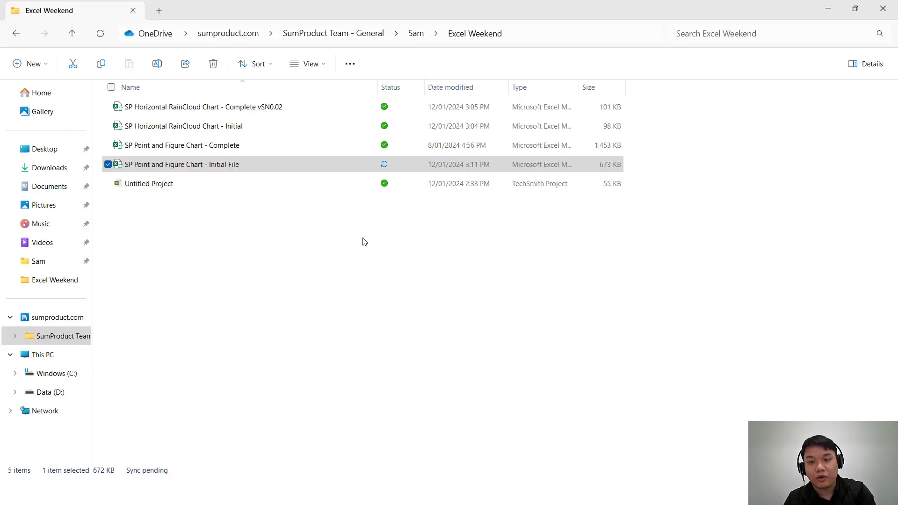
pyautogui.click(249, 145)
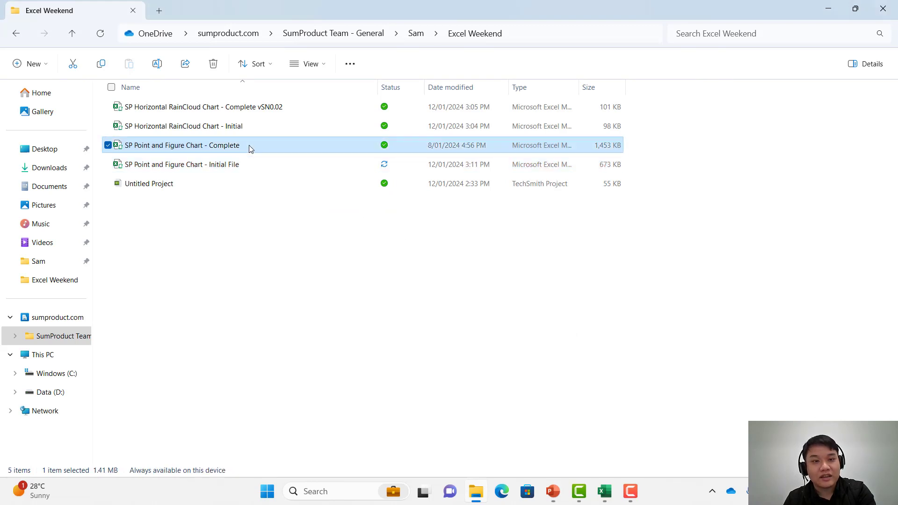
pyautogui.hotkey('alt', 'Tab')
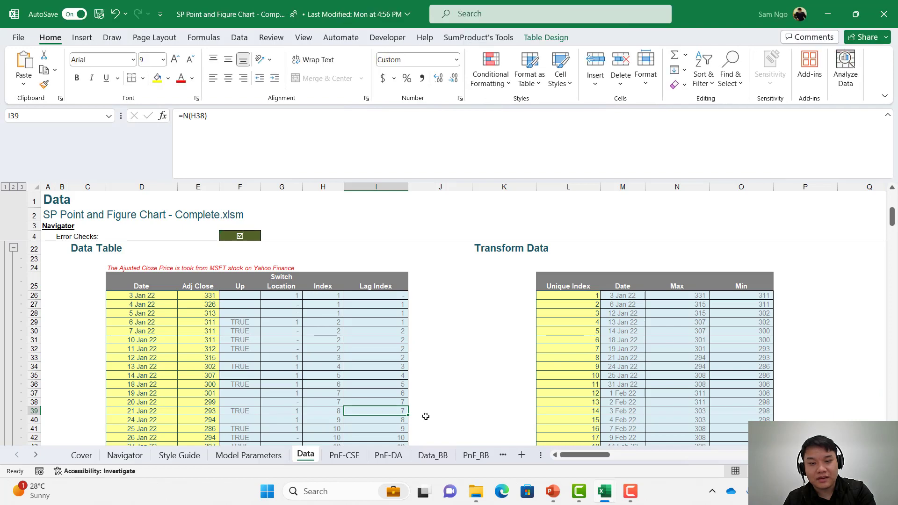
# Step: Examine the G11 grid formulas on the PnF-CSE and PnF-DA sheets, leaving both unedited
pyautogui.click(345, 454)
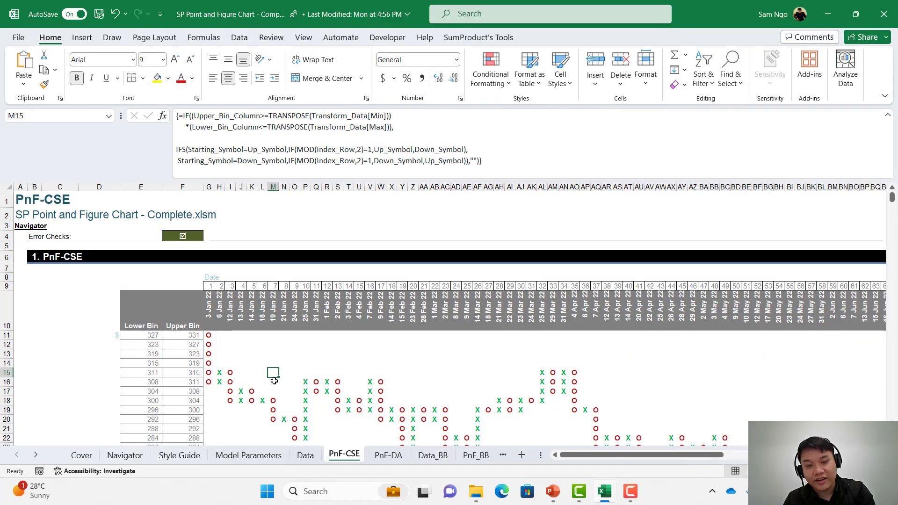
pyautogui.click(205, 335)
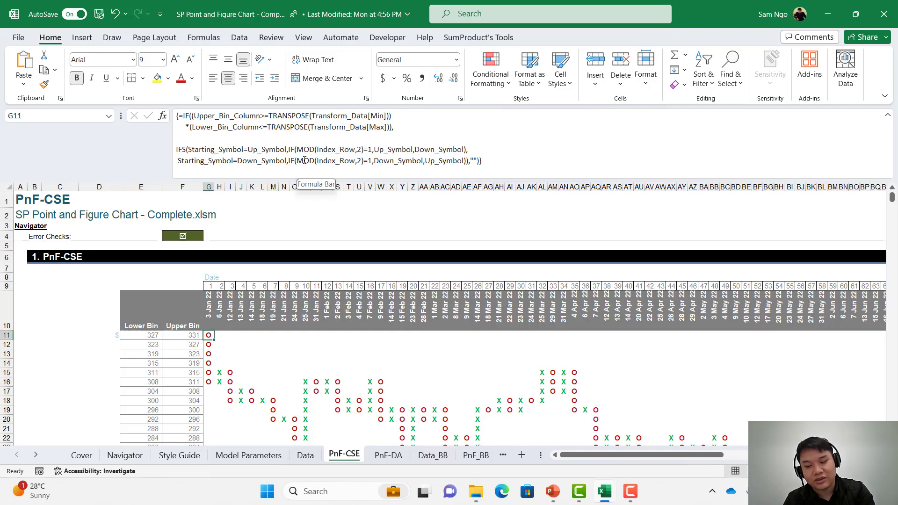
pyautogui.click(318, 155)
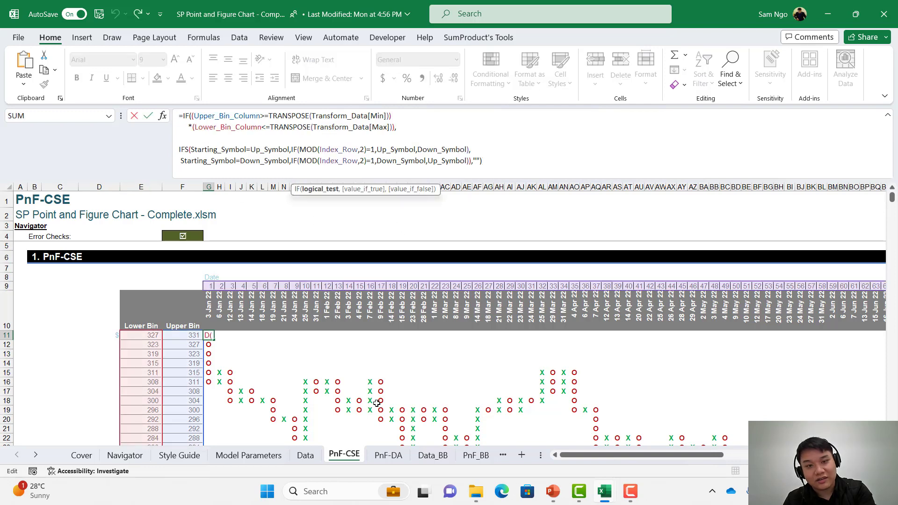
pyautogui.scroll(-2, 387, 431)
pyautogui.press('Escape')
pyautogui.hotkey('ctrl', 'pagedown')
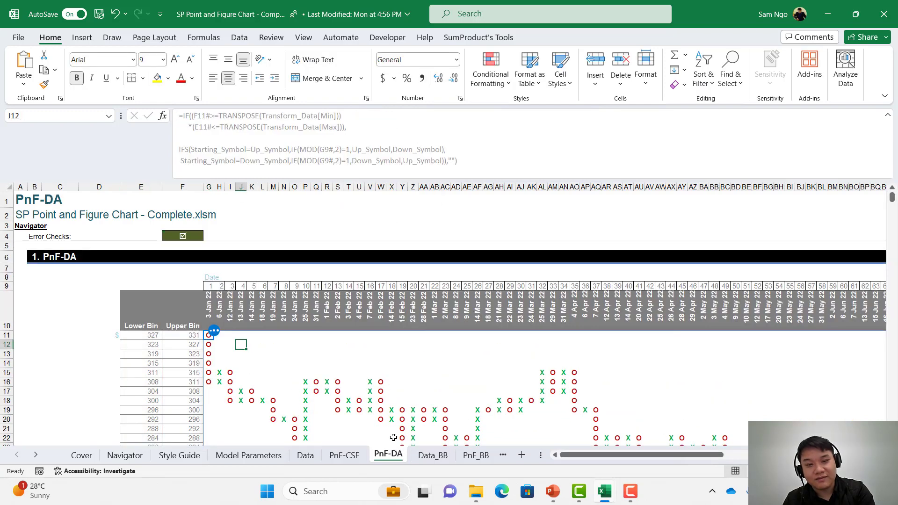
pyautogui.click(209, 334)
pyautogui.click(347, 127)
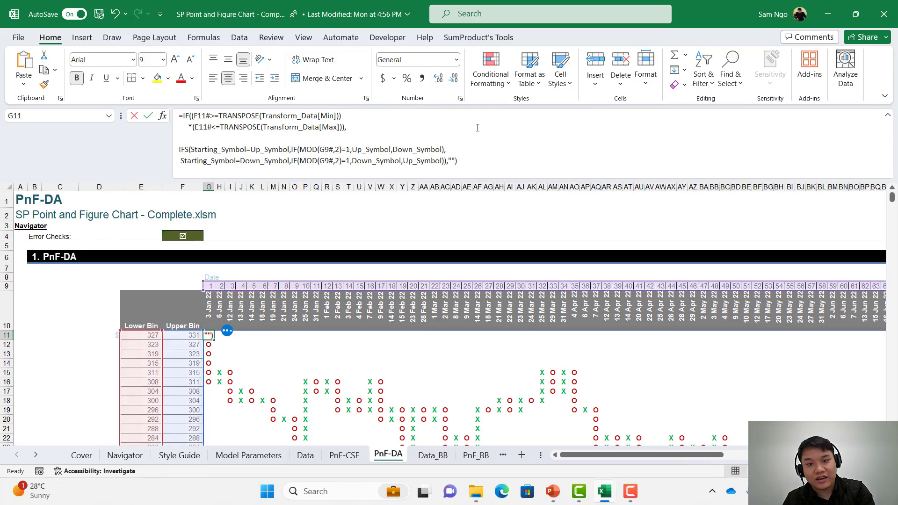
pyautogui.press('Escape')
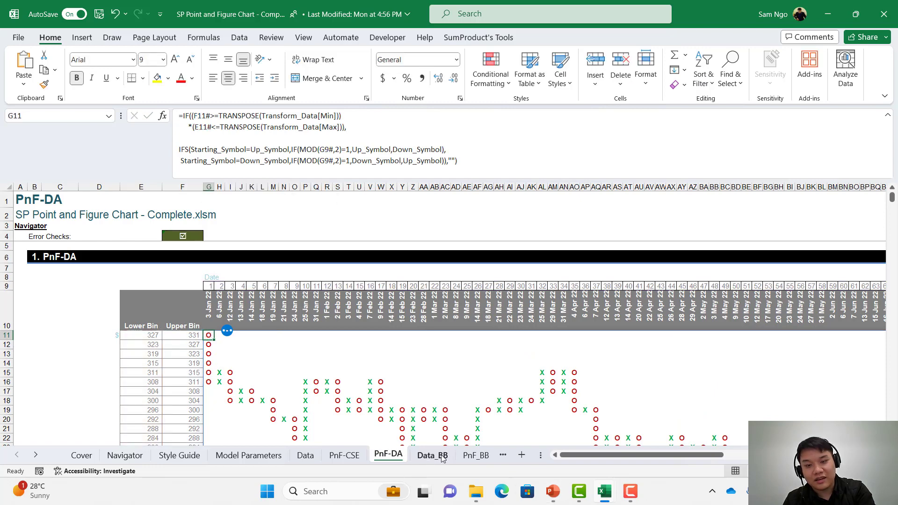
# Step: Examine the Bollinger Band columns in the Data_BB data table and the resulting chart on the PnF_BB sheet
pyautogui.click(433, 456)
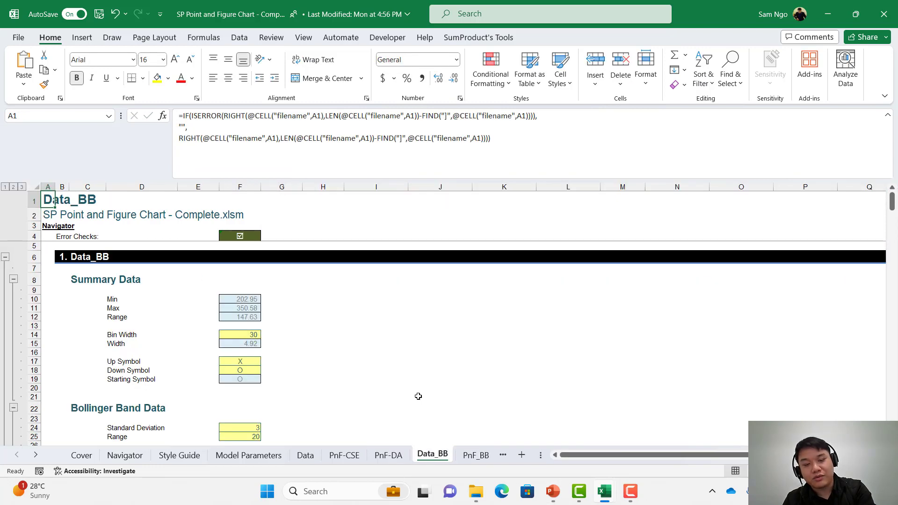
pyautogui.scroll(-8, 412, 376)
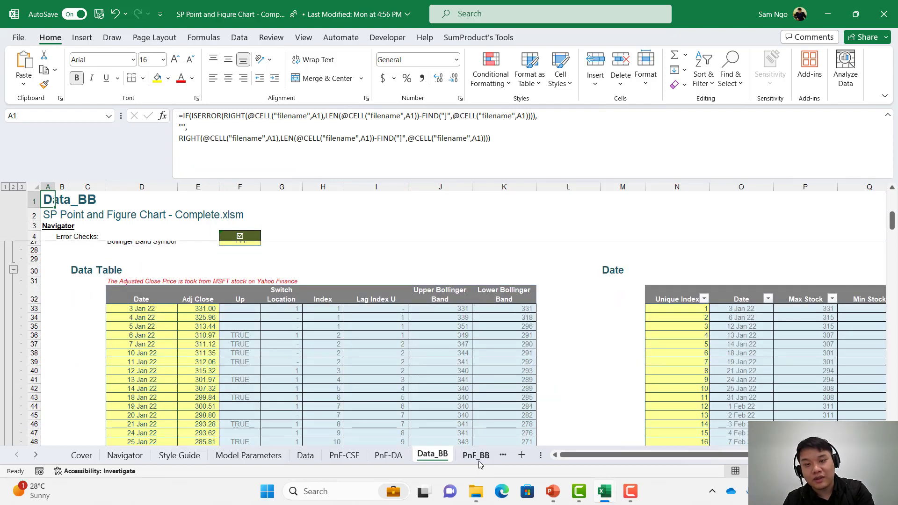
pyautogui.click(426, 310)
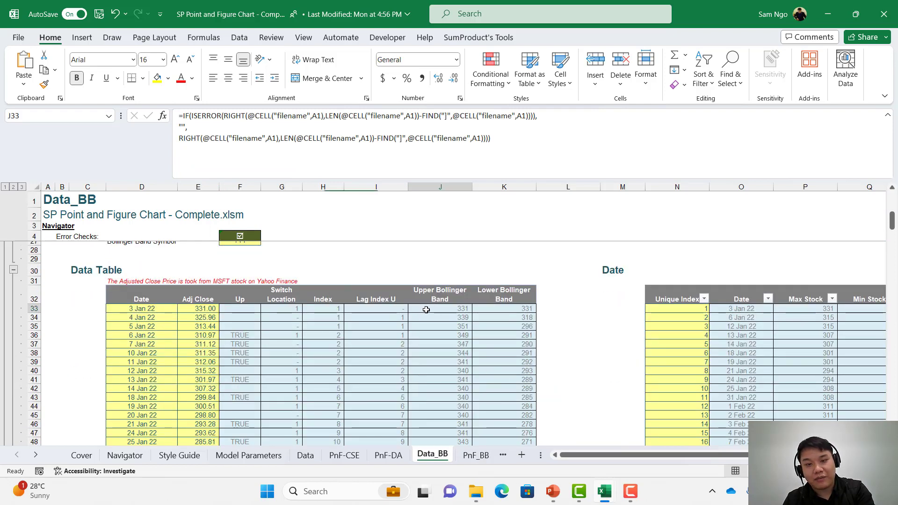
pyautogui.click(893, 336)
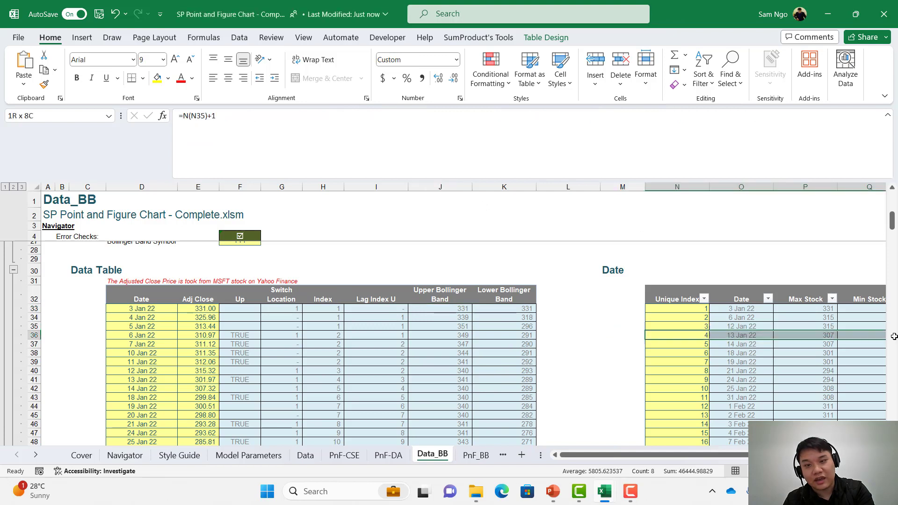
pyautogui.click(452, 299)
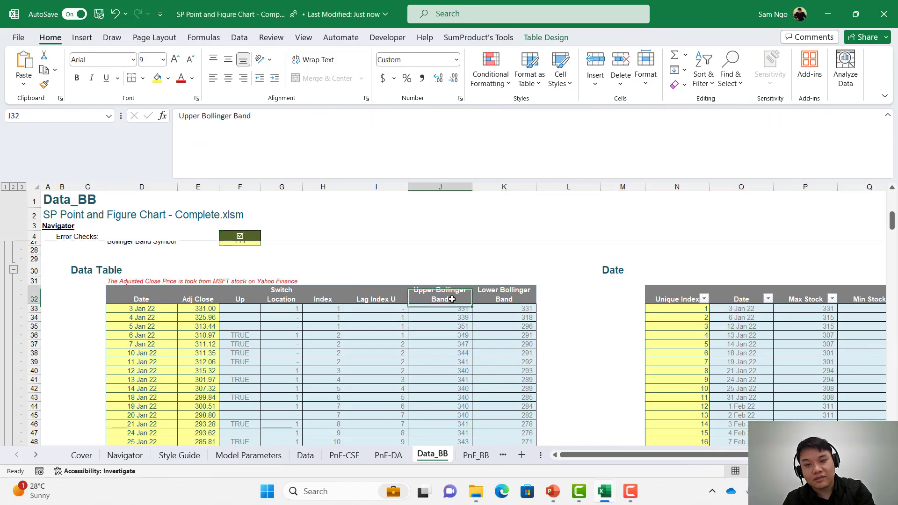
pyautogui.click(446, 309)
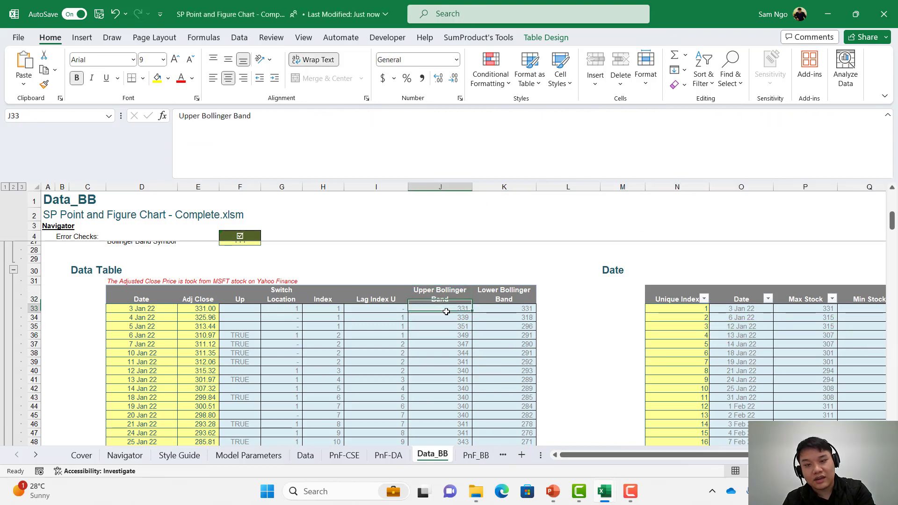
pyautogui.click(473, 456)
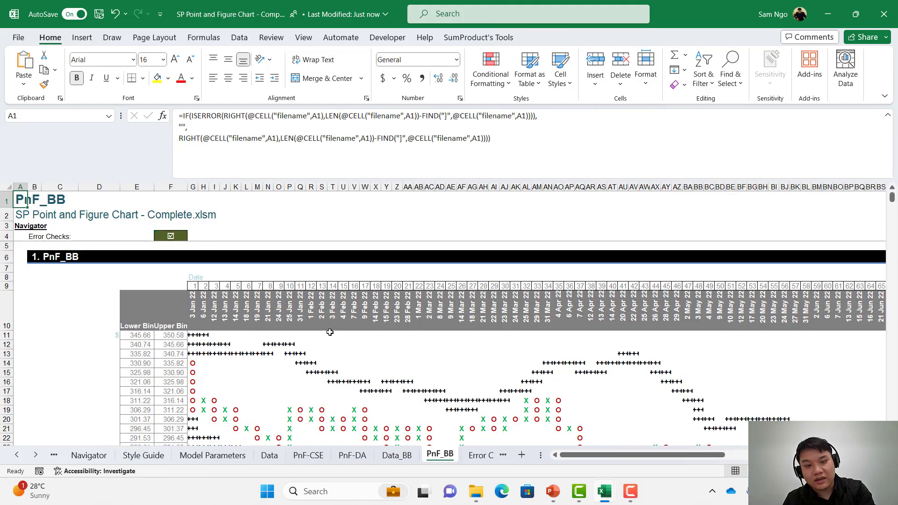
pyautogui.scroll(3, 346, 333)
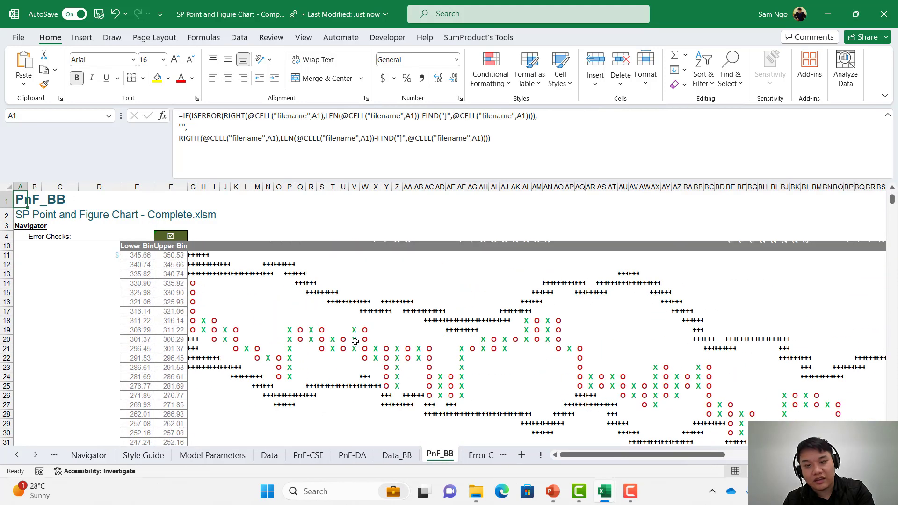
# Step: Switch to the PowerPoint slide show and advance from the Conclusion slide to the closing contact slide
pyautogui.click(553, 491)
pyautogui.click(586, 442)
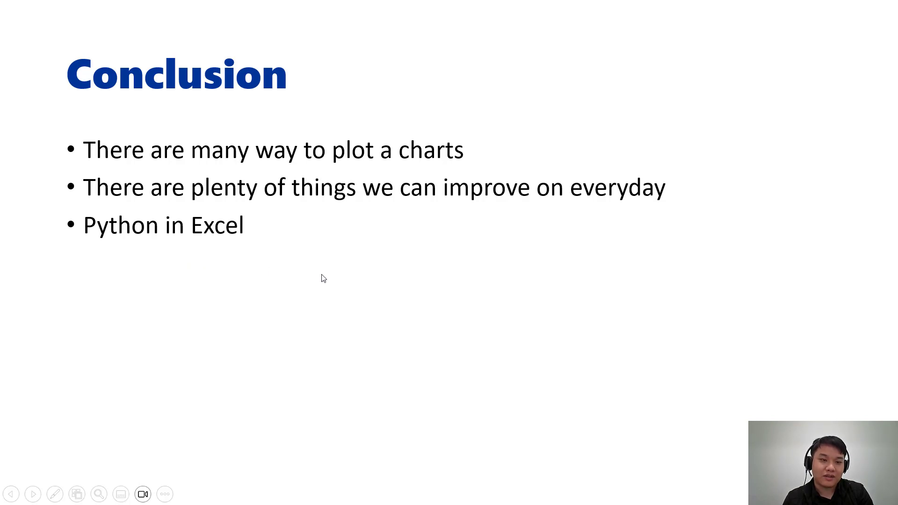
pyautogui.press('Right')
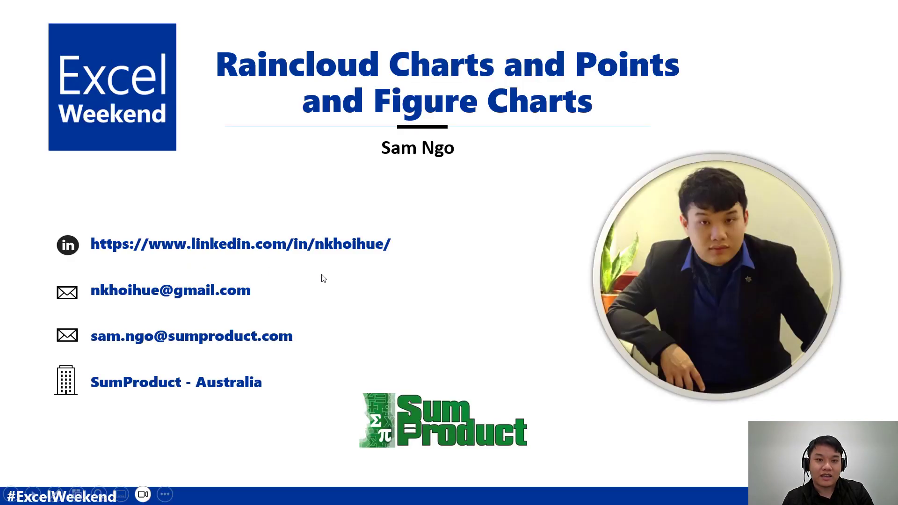